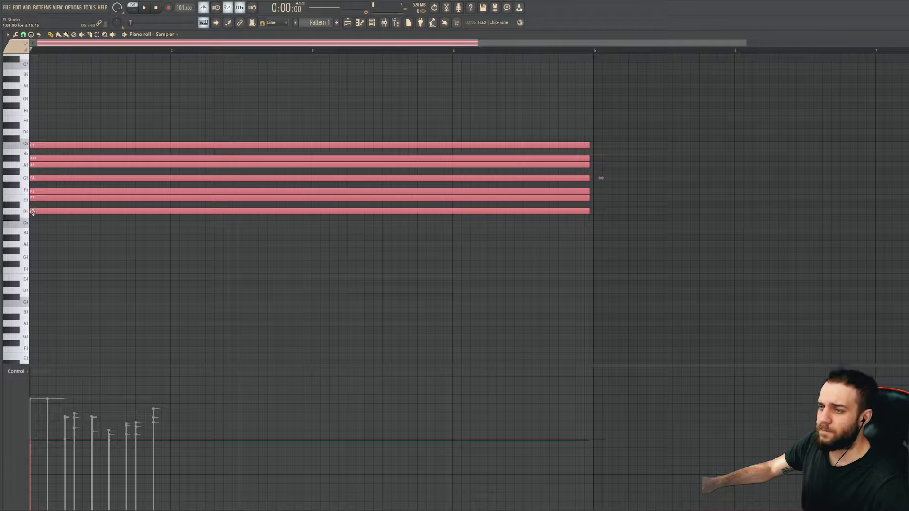
Step: Play the chord pattern and add an A5 note just before the short A#5 note in the first bar
drag(33, 211, 48, 341)
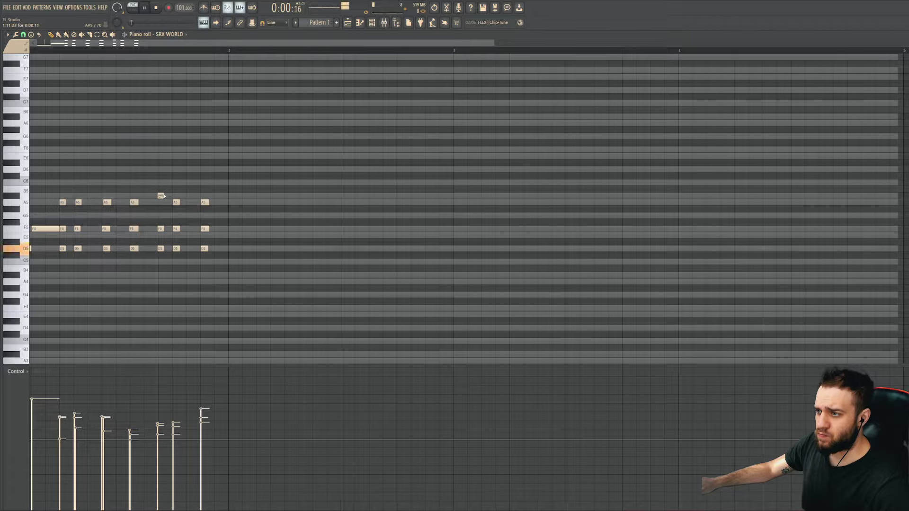
key(space)
key(Caps_Lock)
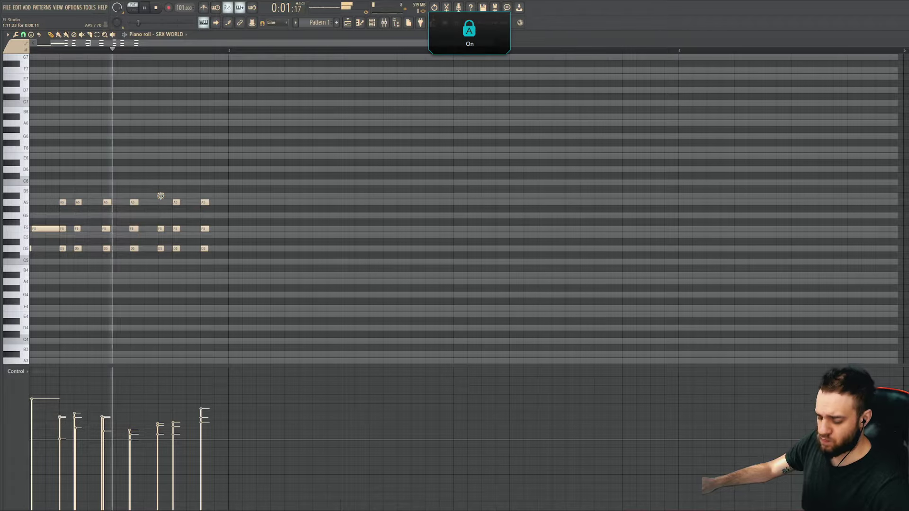
key(space)
click(144, 202)
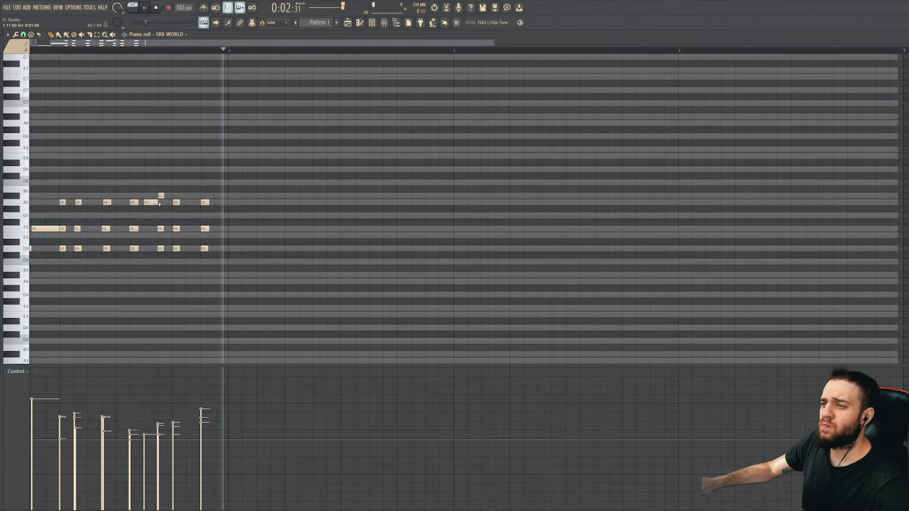
Step: Try an E5 note at the end of the first bar, delete it, and lengthen the bar's last F5 note
key(space)
scroll(135, 256, down, 2)
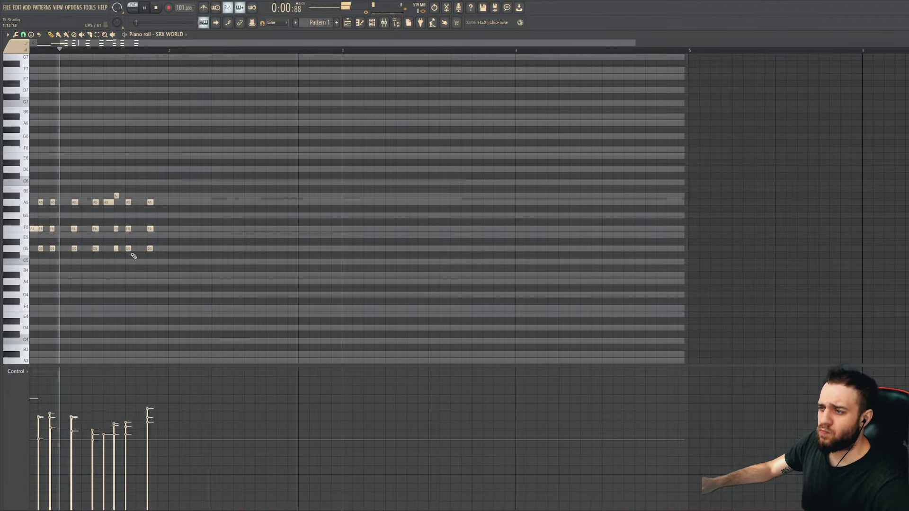
click(159, 236)
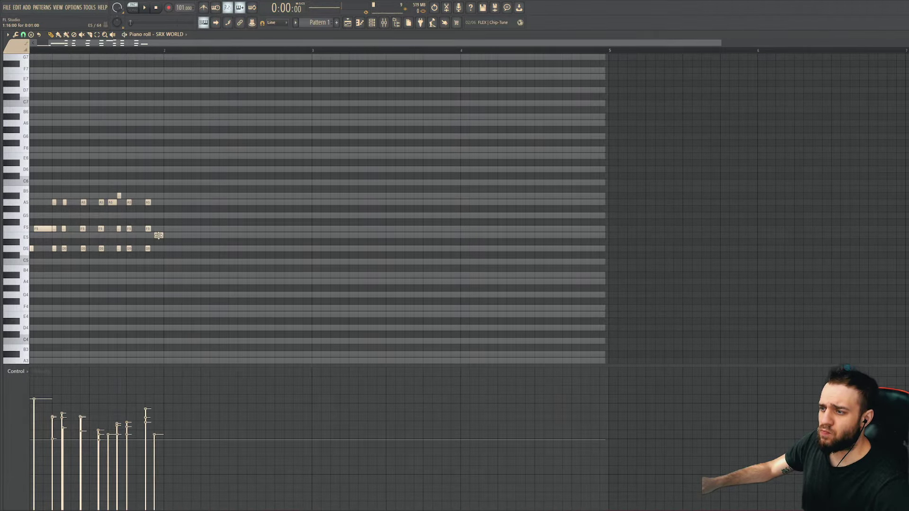
drag(159, 235, 164, 234)
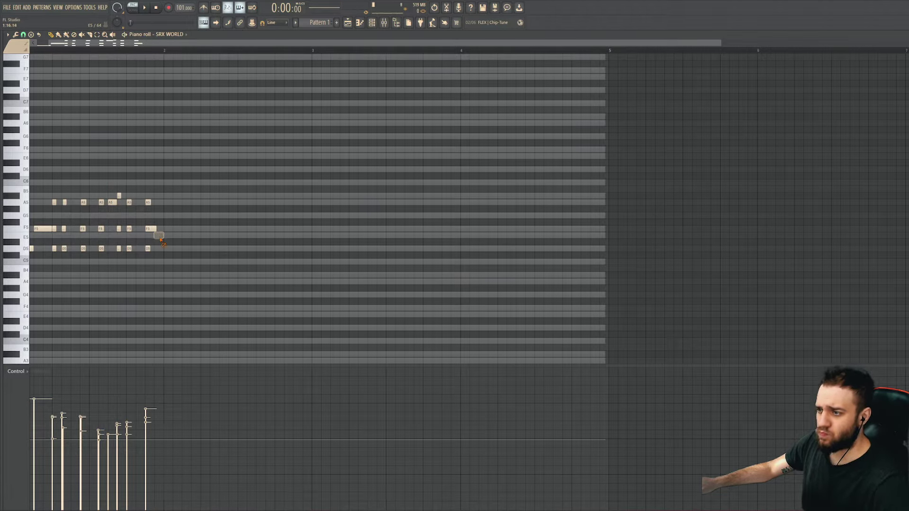
right_click(160, 237)
Step: Duplicate the one-bar chord pattern into the second bar and play it back
key(ctrl+b)
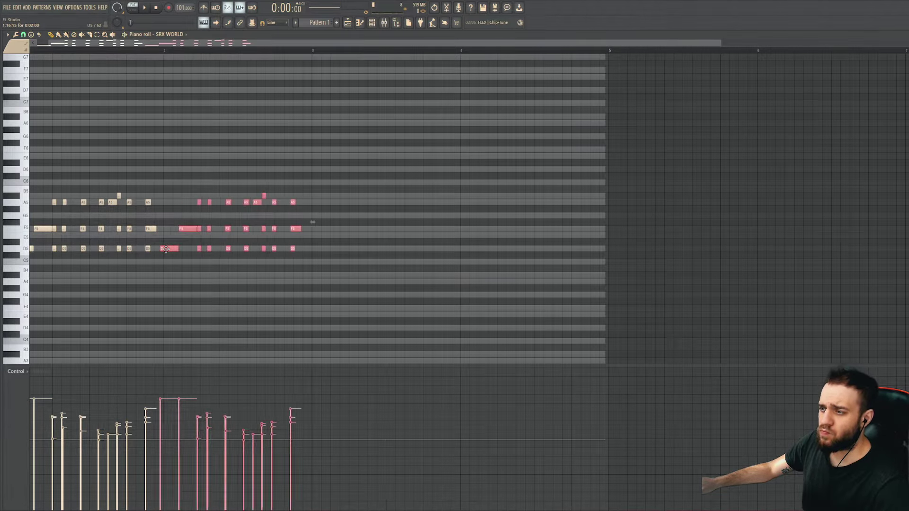
key(space)
scroll(169, 255, down, 1)
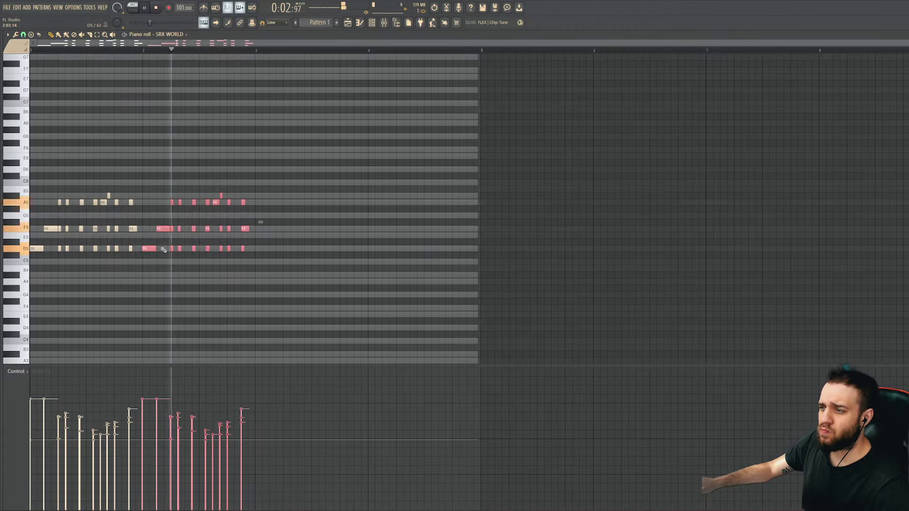
Step: Delete the long D5 and F5 notes opening the first bar and shift all remaining notes back to the pattern start
right_click(51, 229)
right_click(37, 249)
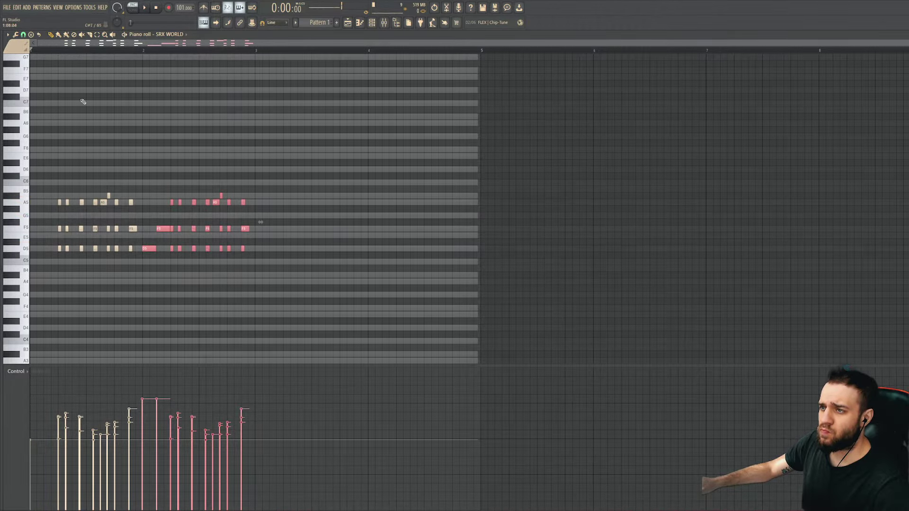
click(124, 157)
key(ctrl+a)
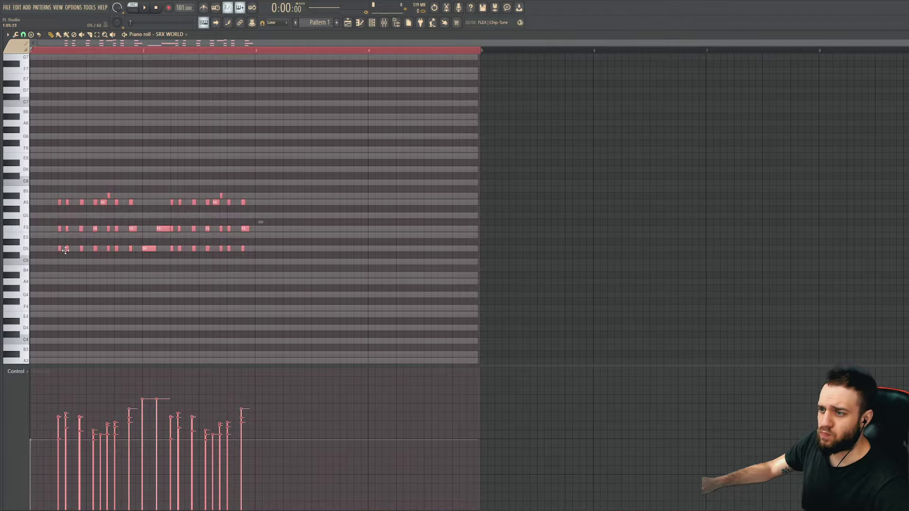
drag(67, 249, 40, 249)
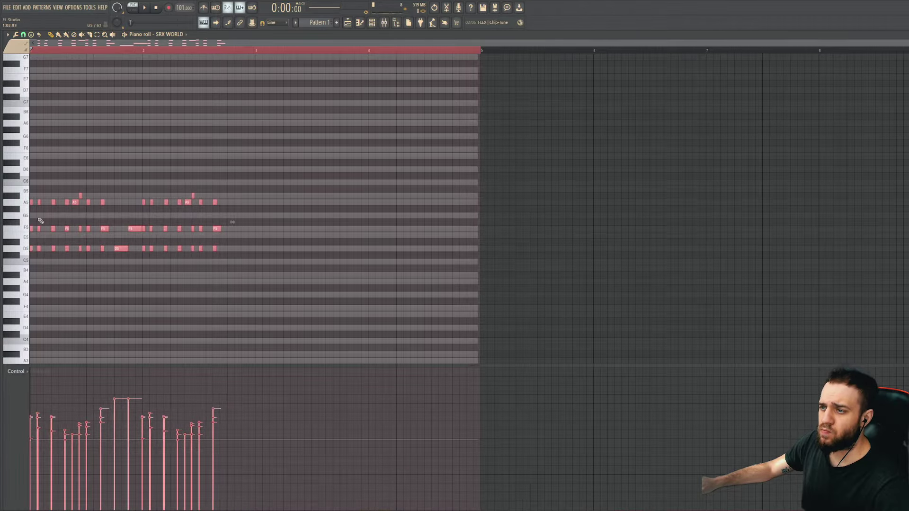
Step: Delete the long D5 and F5 notes that lead into the second bar
click(115, 123)
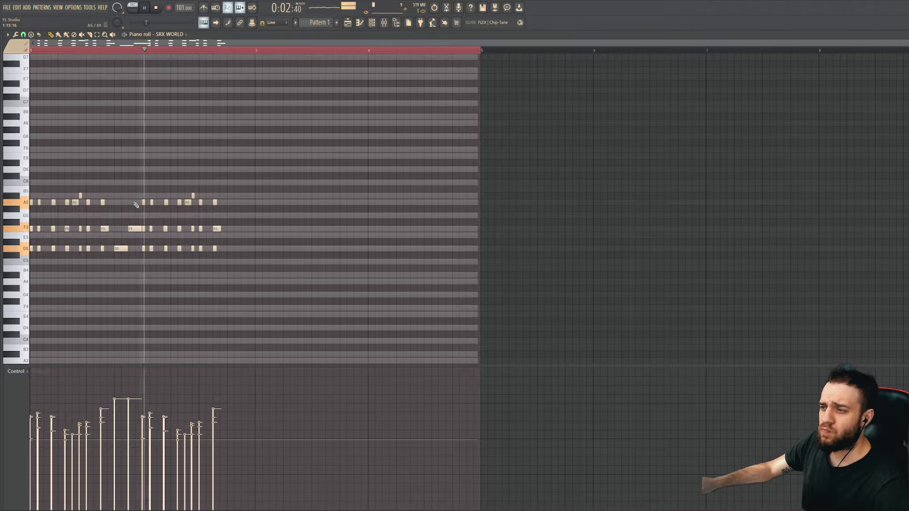
right_click(135, 229)
right_click(120, 248)
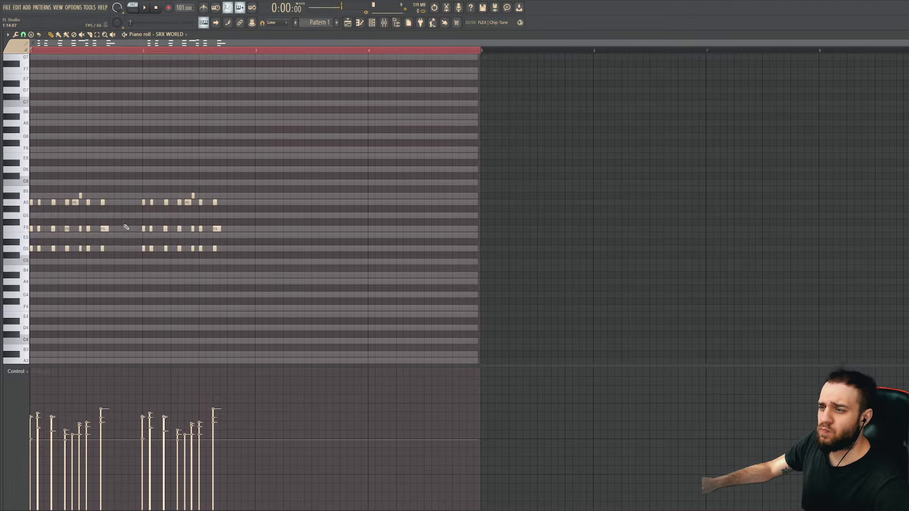
scroll(126, 227, up, 4)
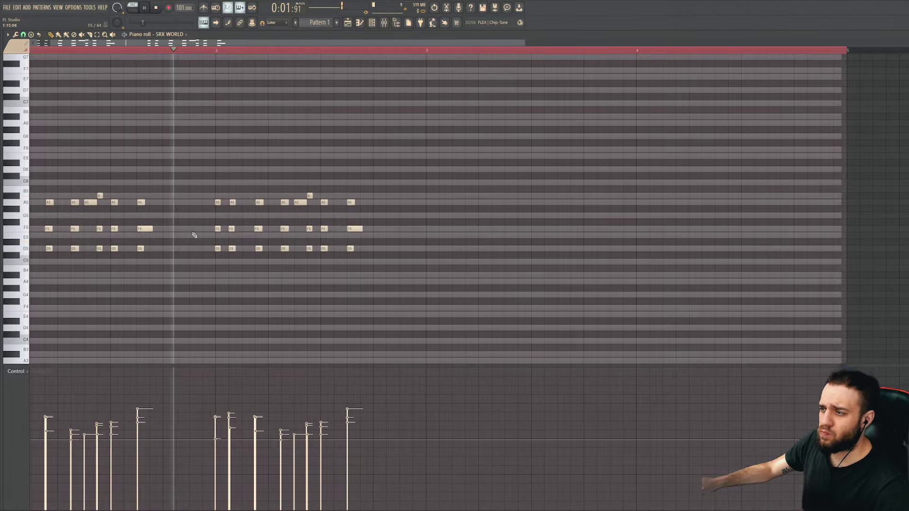
click(197, 229)
right_click(198, 229)
key(space)
scroll(194, 252, down, 2)
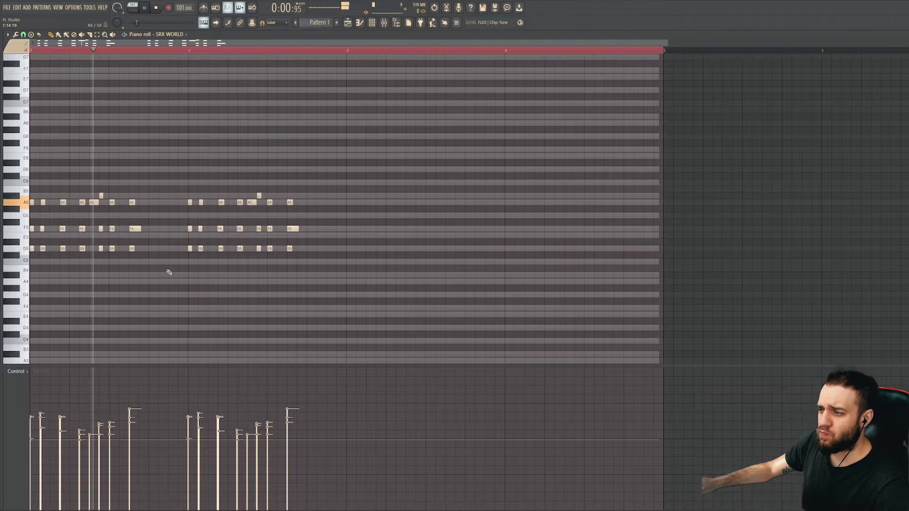
click(165, 281)
click(175, 274)
click(186, 262)
right_click(185, 261)
right_click(175, 275)
right_click(164, 281)
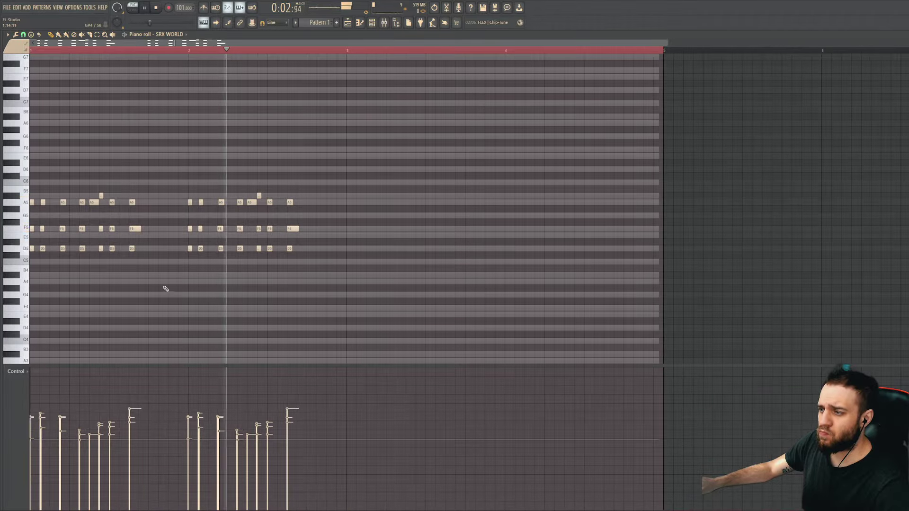
Step: Repeat the two-bar chord pattern to fill four bars and delete the stray B6 note in the third bar
scroll(200, 164, down, 1)
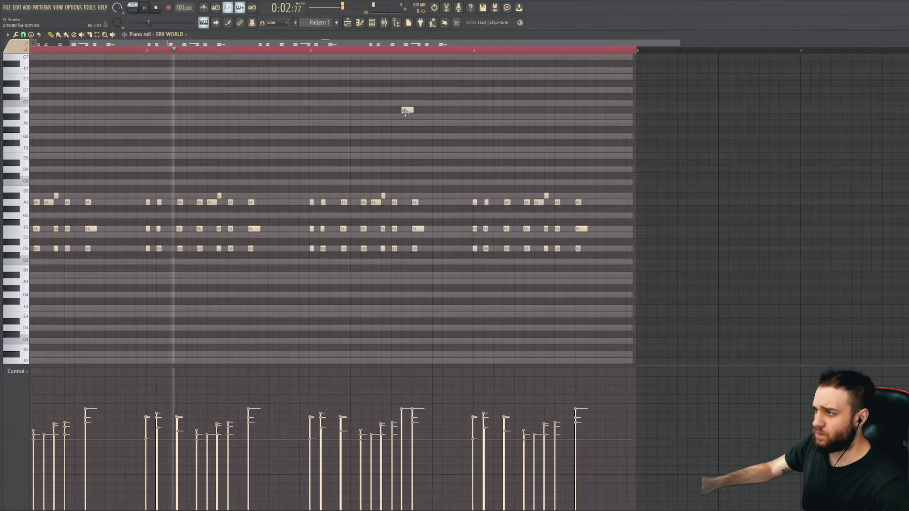
right_click(406, 110)
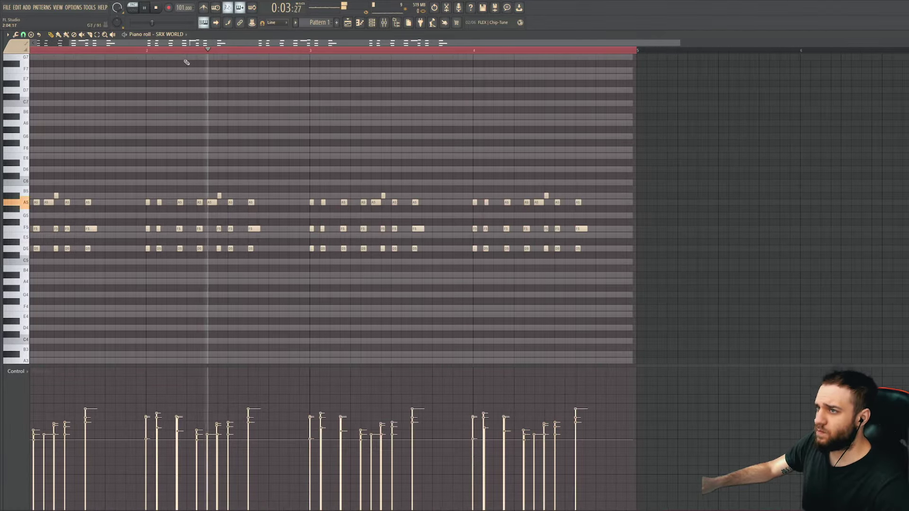
Step: Select all notes in the fourth bar and transpose them down five semitones, then up one octave
drag(634, 168, 467, 299)
key(Down)
key(Down)
key(Down)
key(Down)
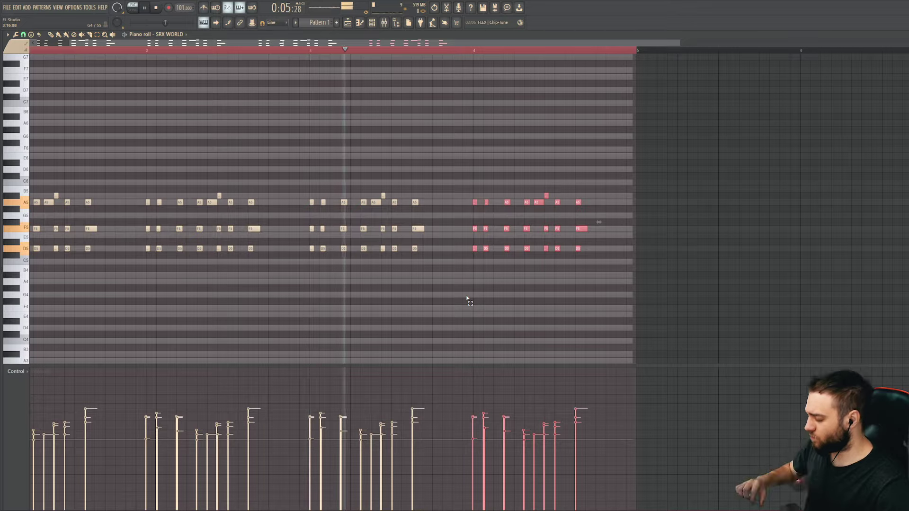
key(Down)
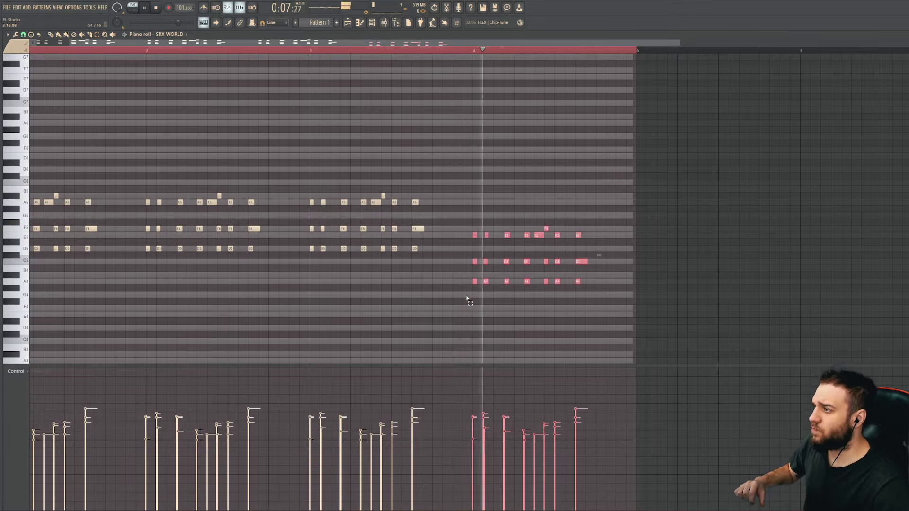
key(ctrl+Up)
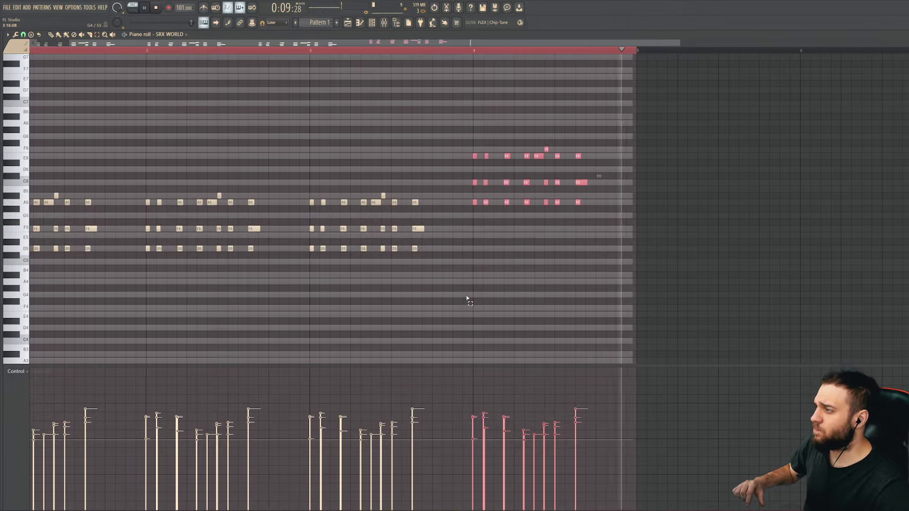
Step: Select the top line of notes in the fourth bar and move it down one octave
click(396, 23)
click(395, 22)
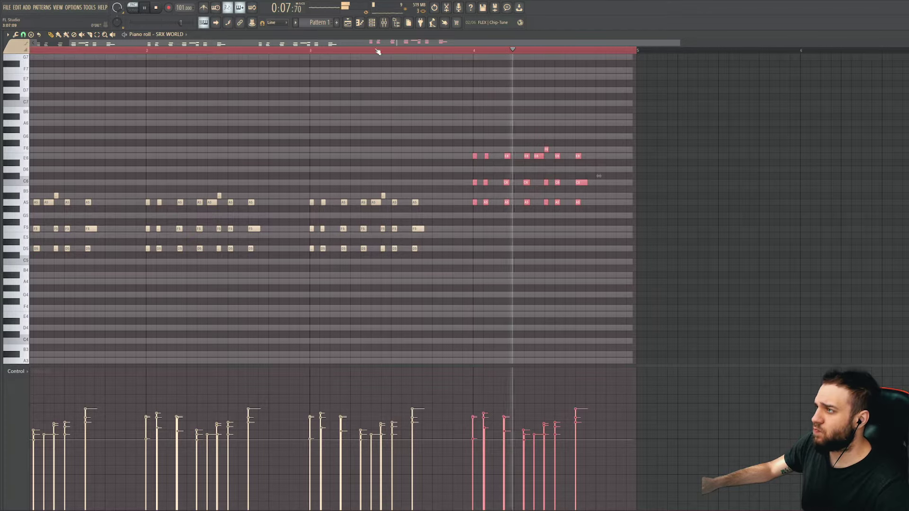
drag(645, 140, 446, 168)
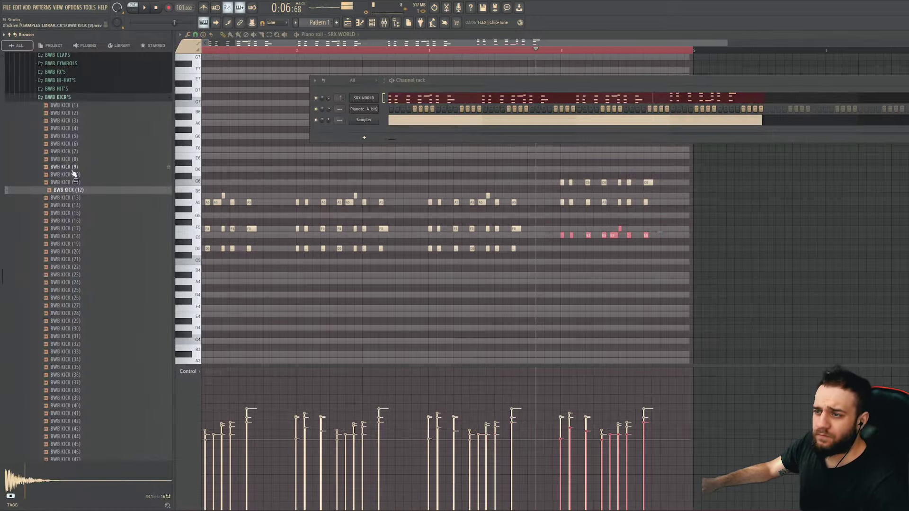
Step: Audition the BWB kick samples, add BWB KICK (1) as a channel, and play the pattern with it
click(76, 121)
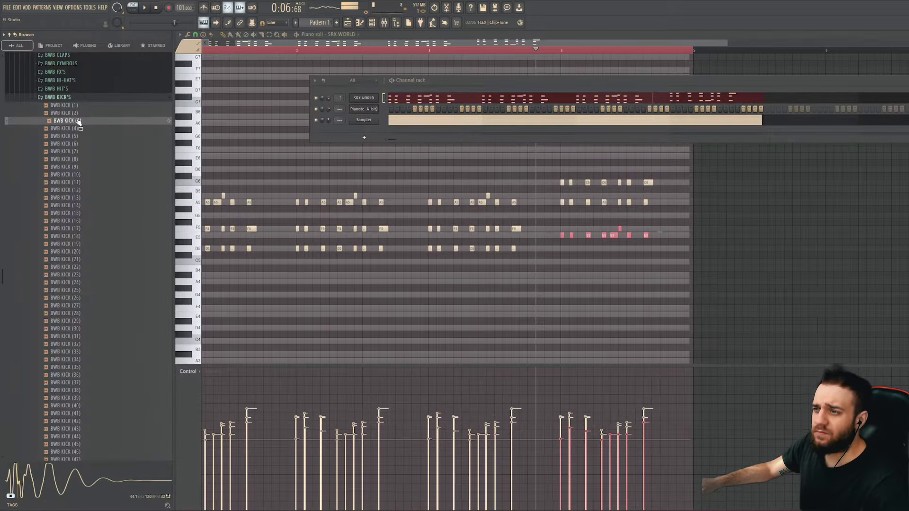
click(83, 107)
drag(375, 152, 214, 92)
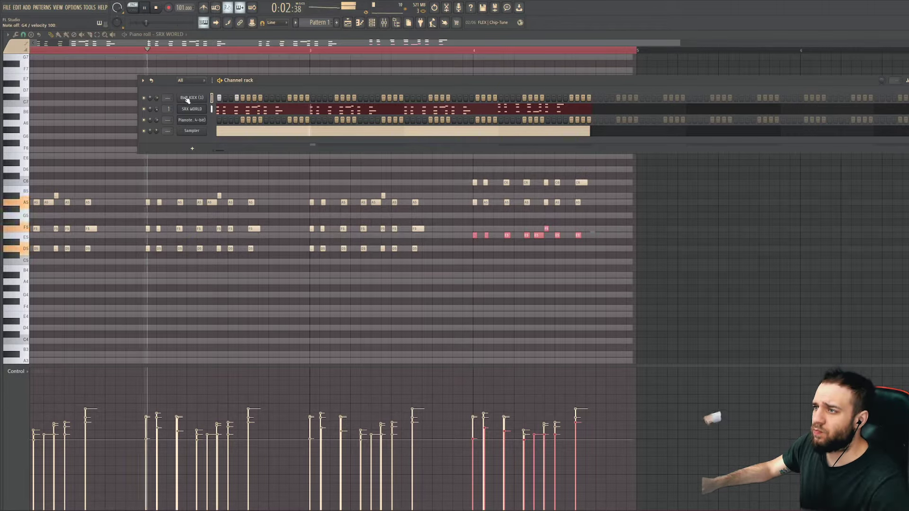
key(space)
mouse_move(3, 185)
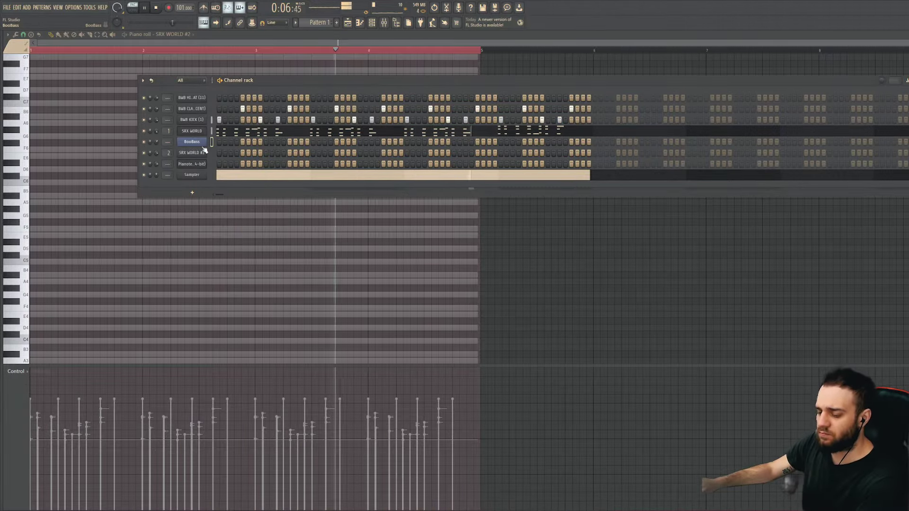
Step: Open the BooBass channel in the piano roll and record a four-bar bass line using notes and automation recording
right_click(208, 142)
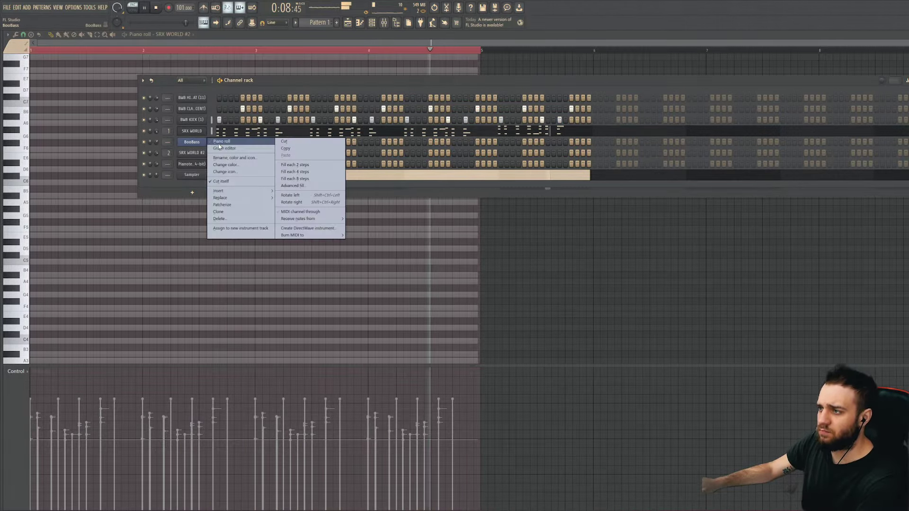
click(219, 145)
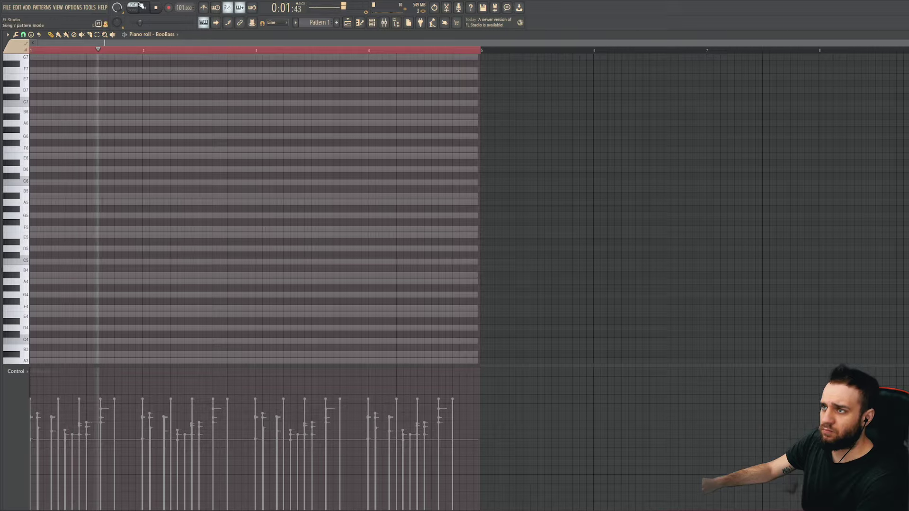
click(157, 8)
click(171, 8)
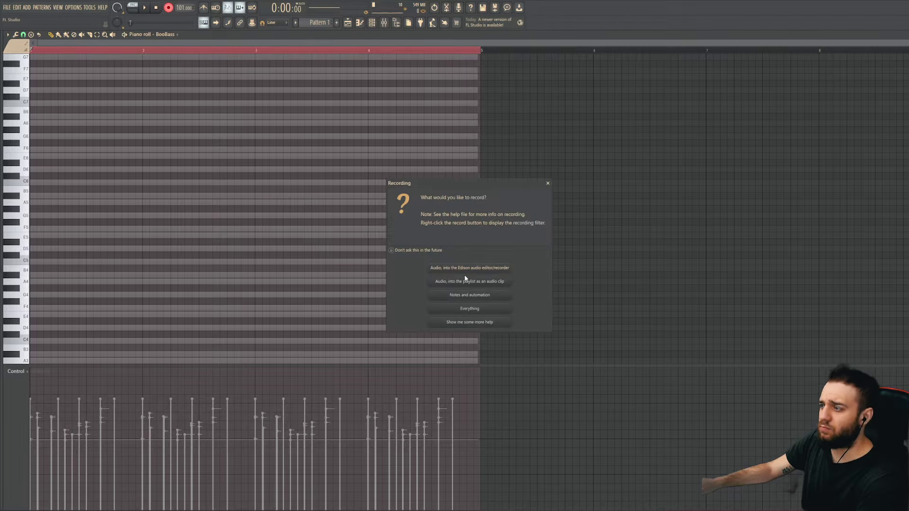
click(470, 298)
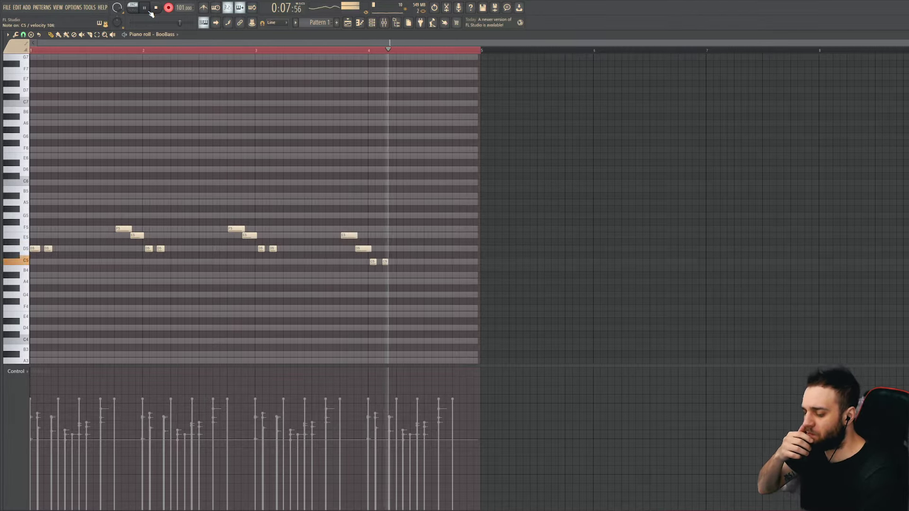
key(space)
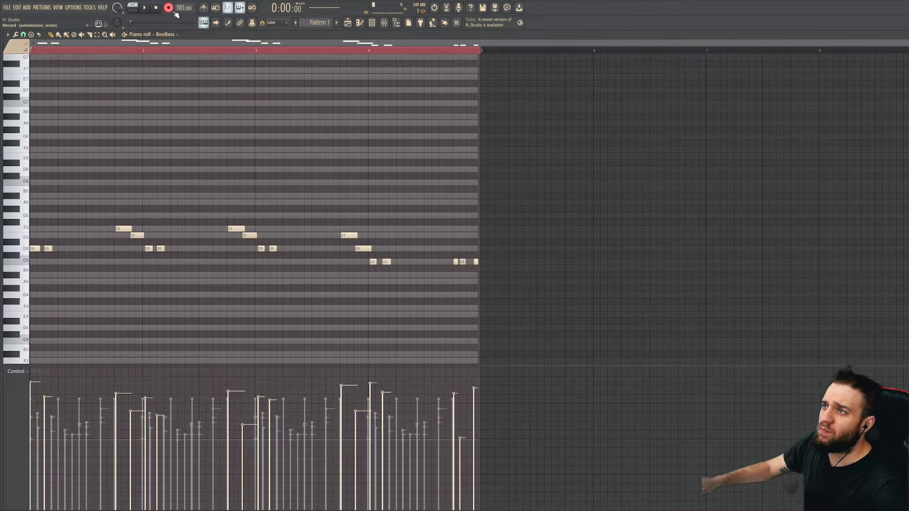
Step: Quantize the recorded bass notes and undo the last change to their lengths
key(ctrl+q)
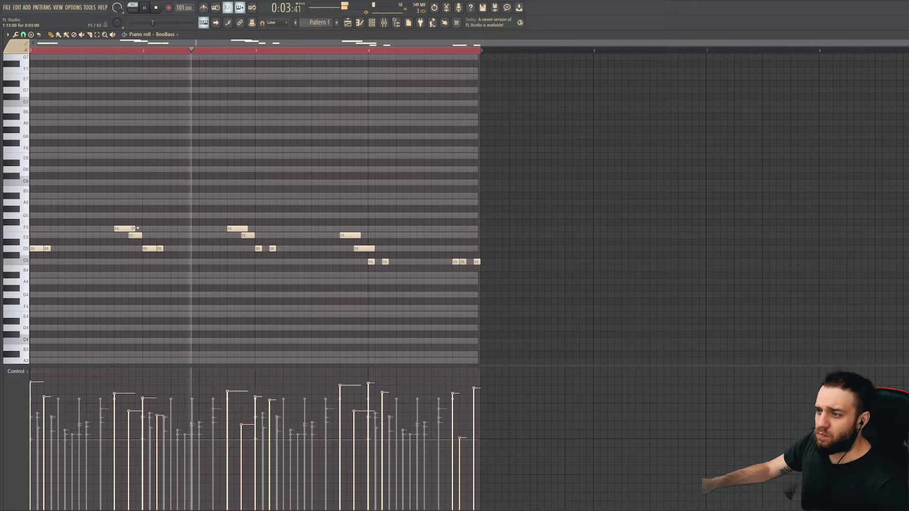
key(ctrl+z)
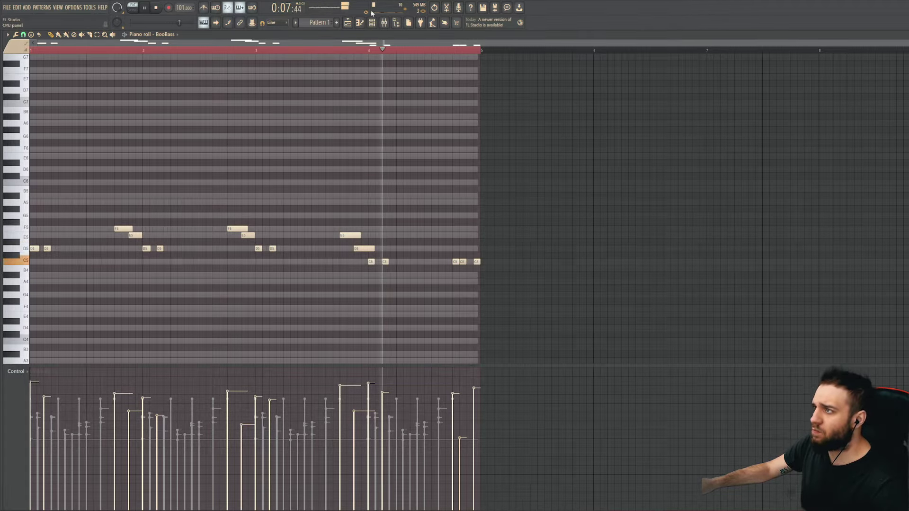
Step: Check the SRX WORLD chord notes in the piano roll and return to the channel list
key(F6)
click(324, 131)
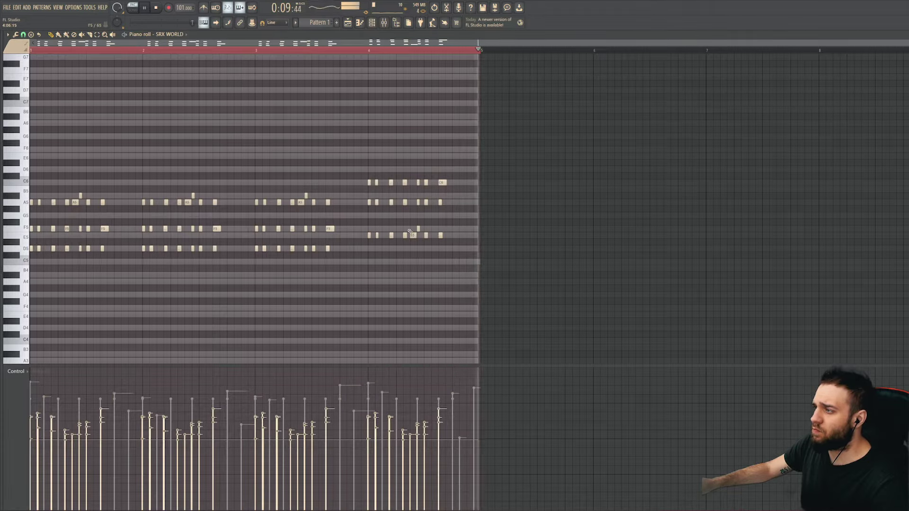
key(F6)
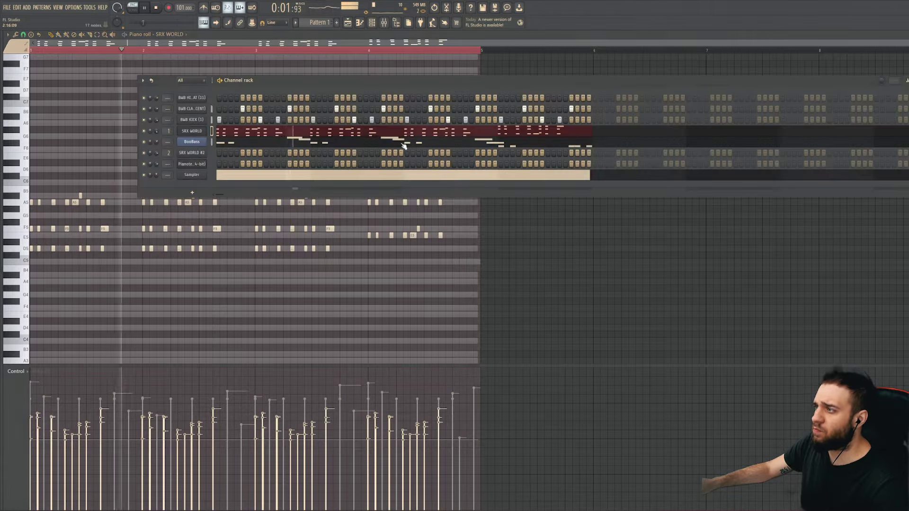
Step: Open the BooBass notes in the piano roll and lower the five C5 notes in bar 4 to A4
click(407, 148)
drag(370, 263, 385, 281)
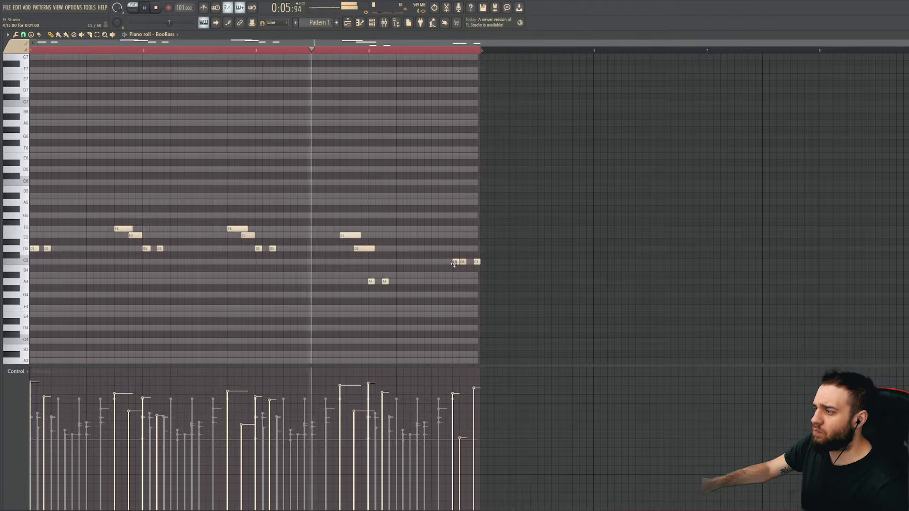
drag(456, 263, 477, 281)
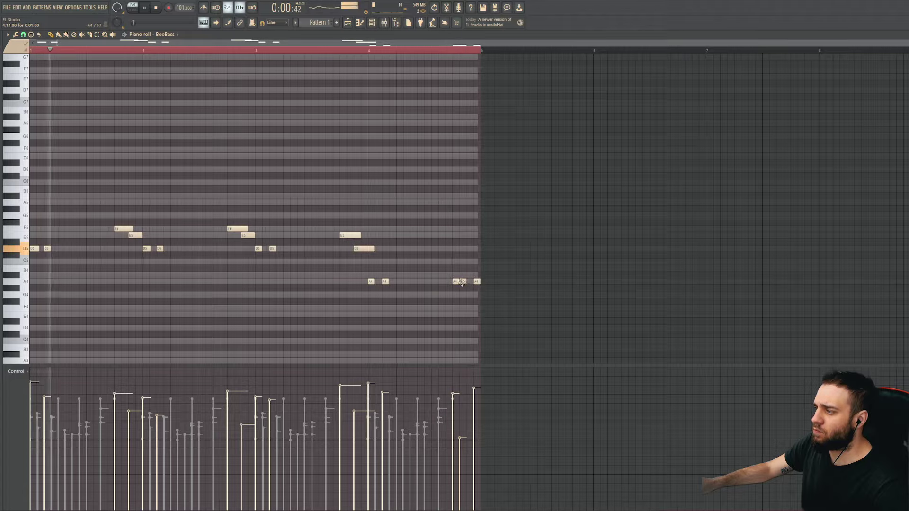
Step: Change the two overlapping bass notes leading into bar 4 to C5 and A#4 and shorten them
scroll(419, 274, up, 2)
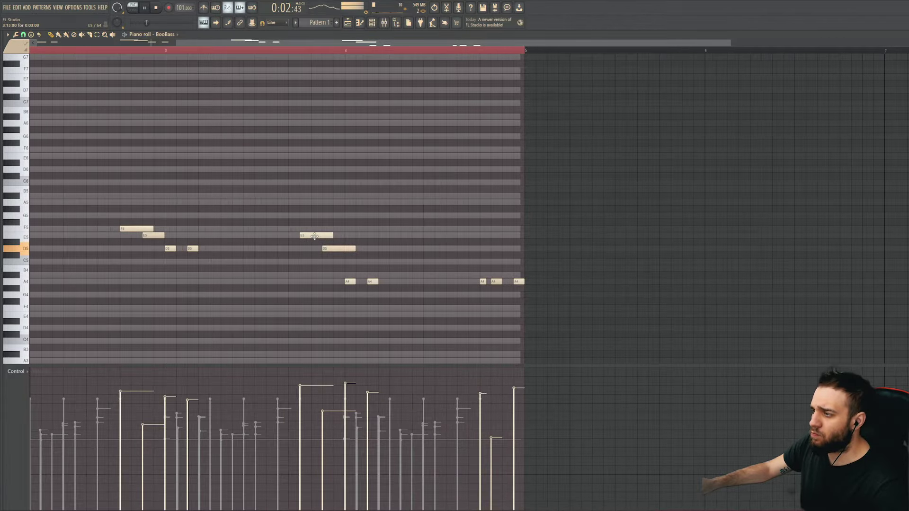
drag(332, 250, 350, 275)
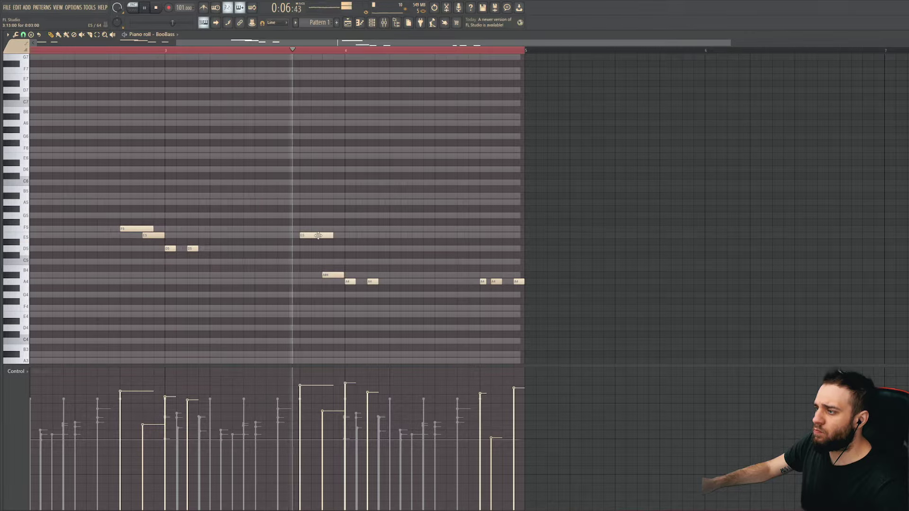
drag(318, 235, 318, 261)
scroll(294, 217, down, 2)
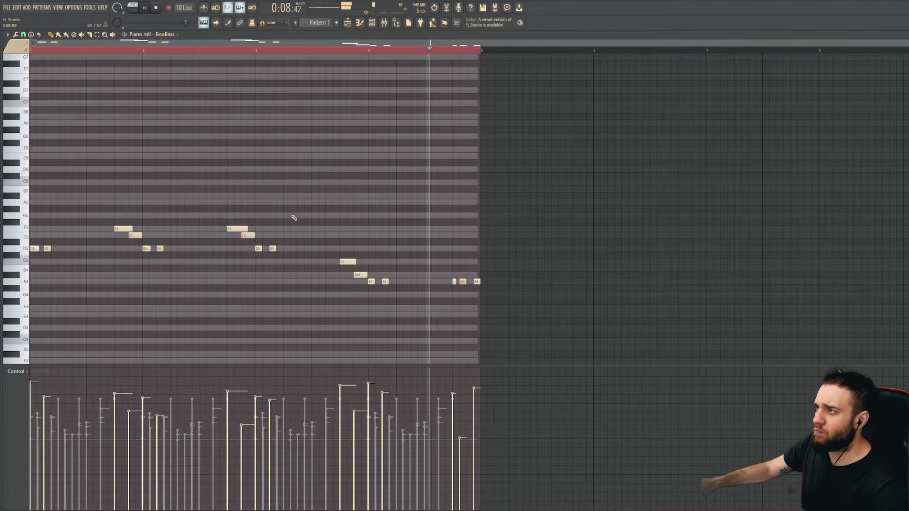
Step: Lower the BooBass channel volume to 53% and route the channel to mixer track 2
key(F6)
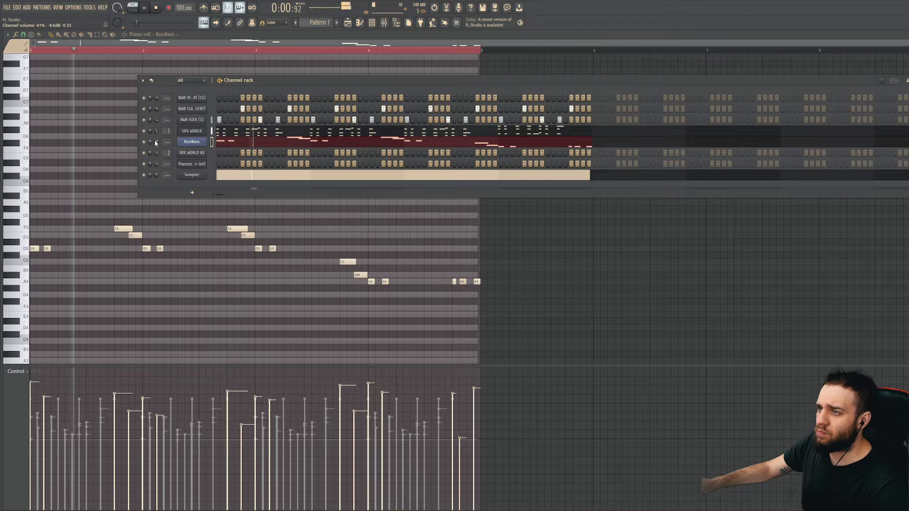
scroll(157, 143, down, 3)
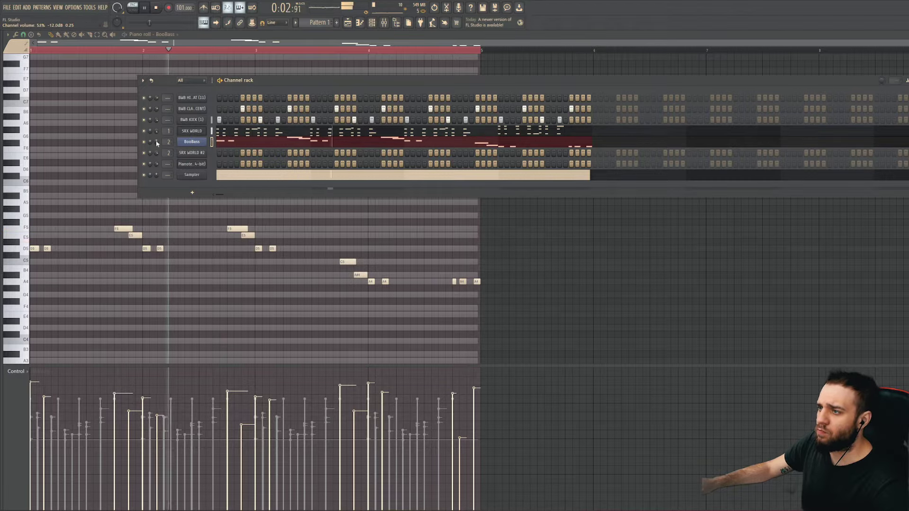
Step: Browse the BIGWHITE BEATZ BANGIN KIT #4 folders in the sample library and audition the BWB HI-HAT samples
key(alt+F8)
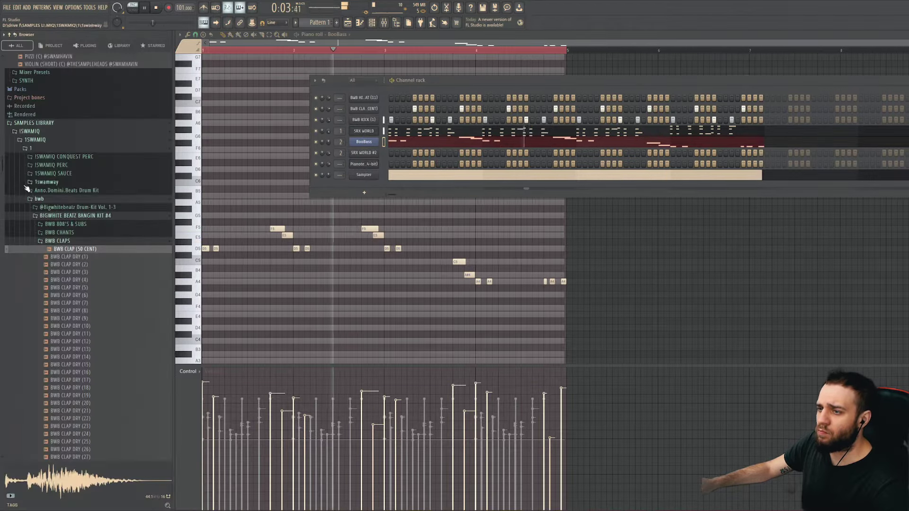
click(66, 245)
scroll(68, 246, down, 2)
click(71, 252)
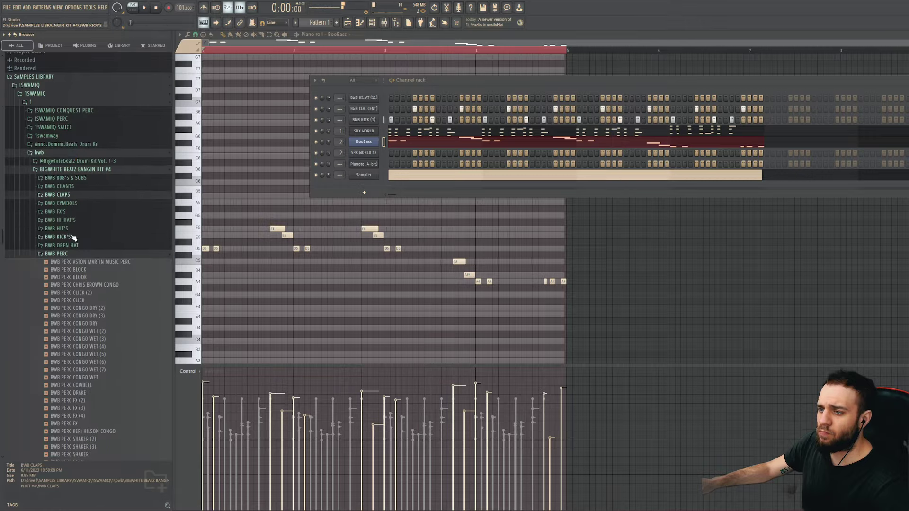
click(73, 238)
click(69, 223)
click(71, 249)
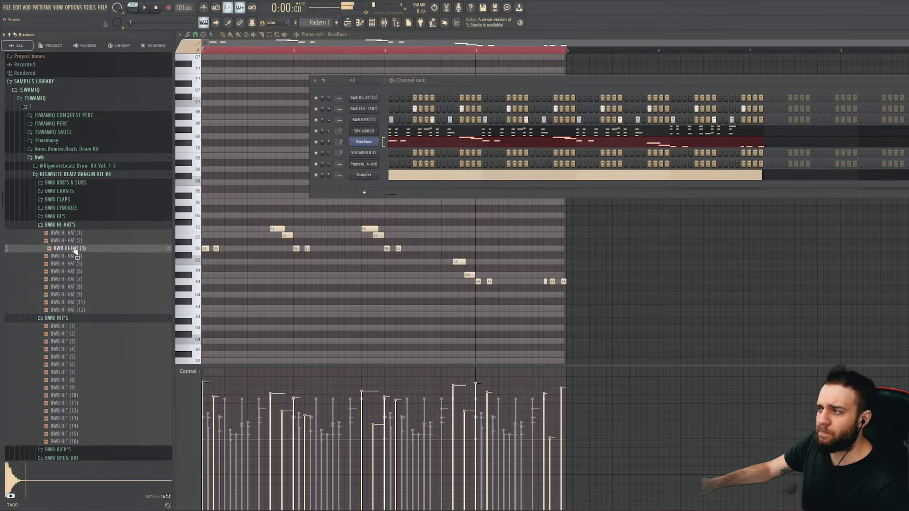
click(75, 264)
click(78, 279)
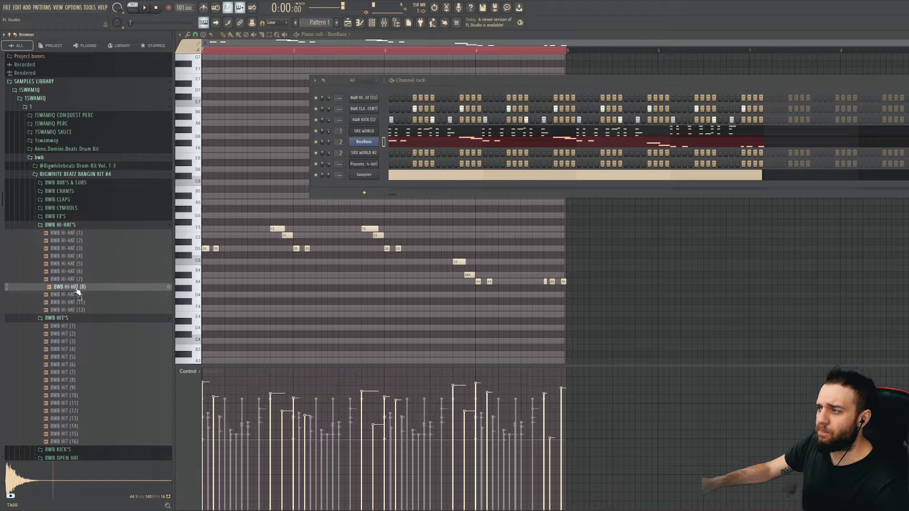
click(75, 295)
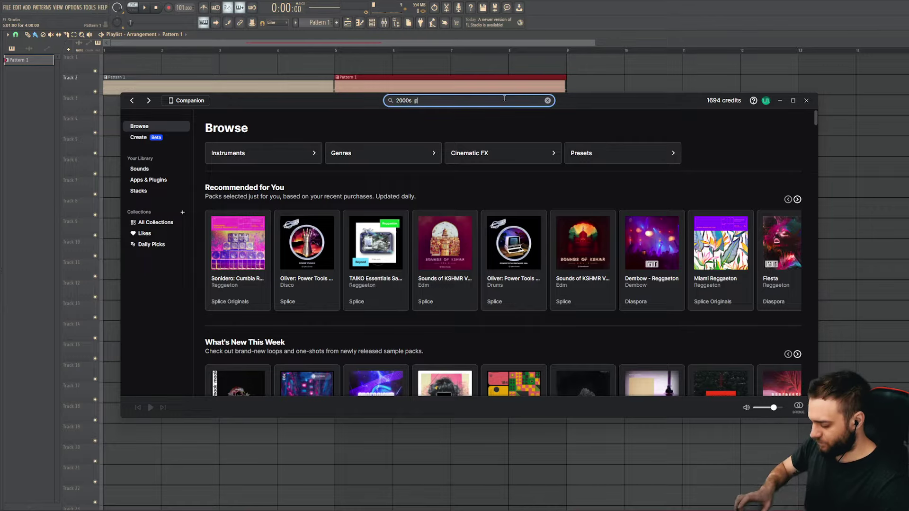
Step: Switch to Splice and search its sample library for 2000s sounds
key(Return)
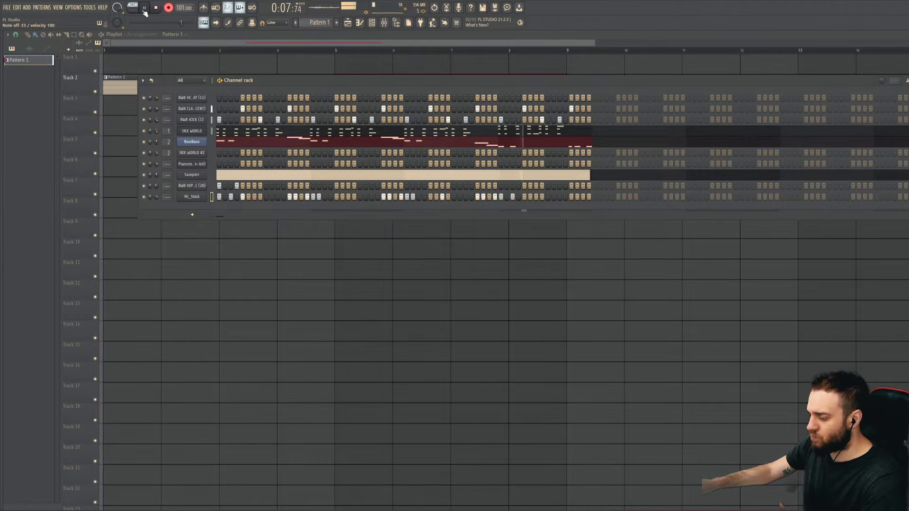
Step: Finish recording the MI_Shk6 shaker pattern and redraw its first two E5 notes in the piano roll
key(space)
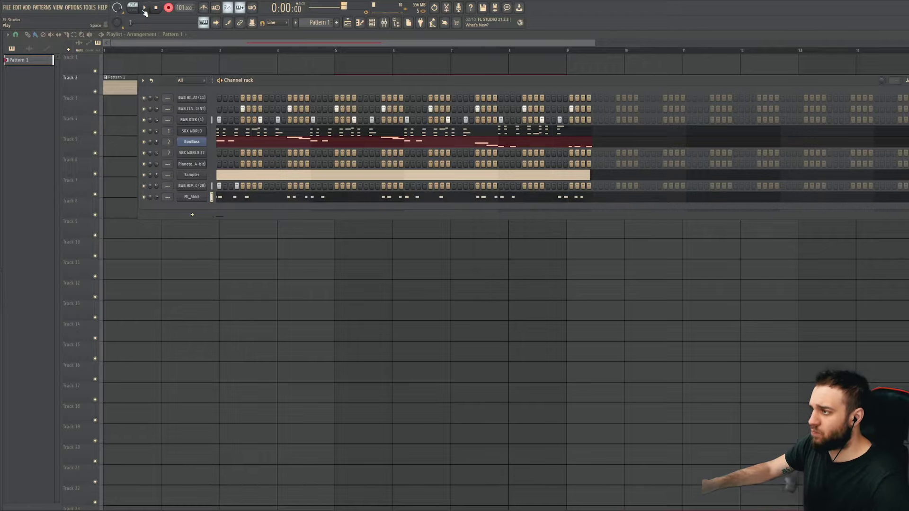
click(223, 196)
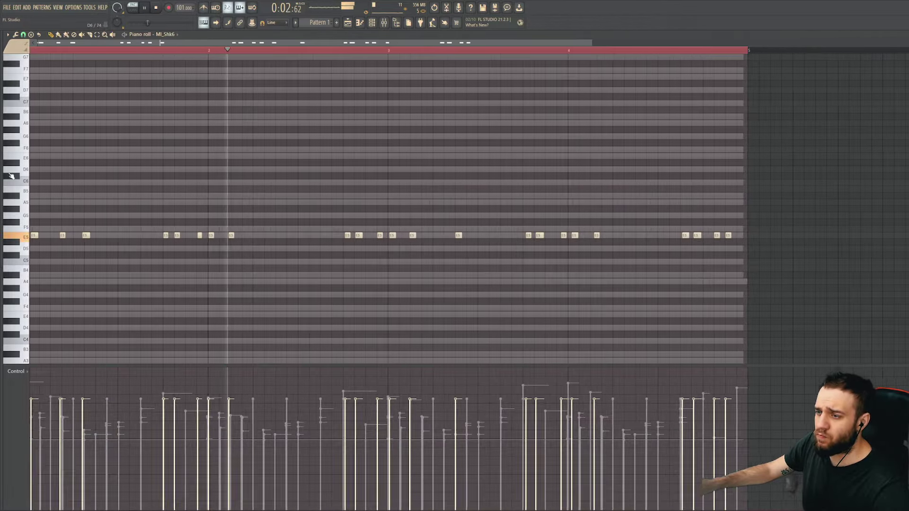
right_click(36, 235)
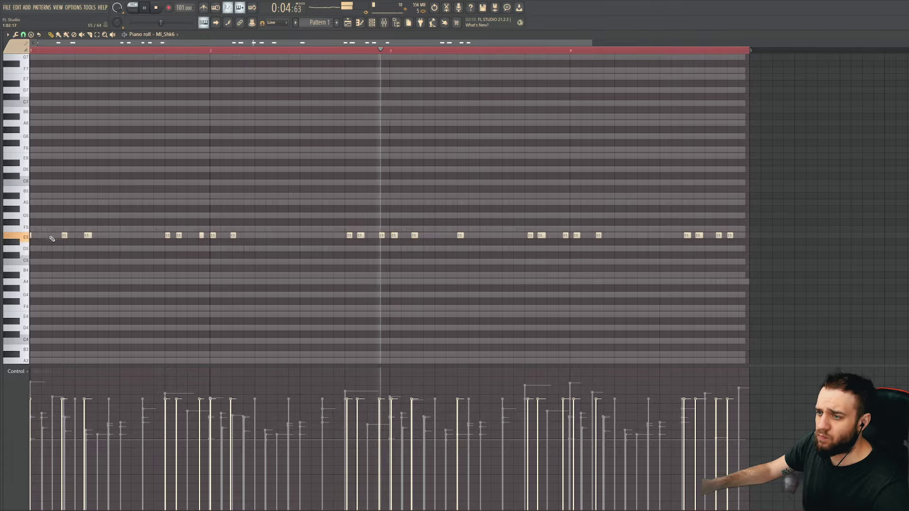
click(44, 235)
click(33, 235)
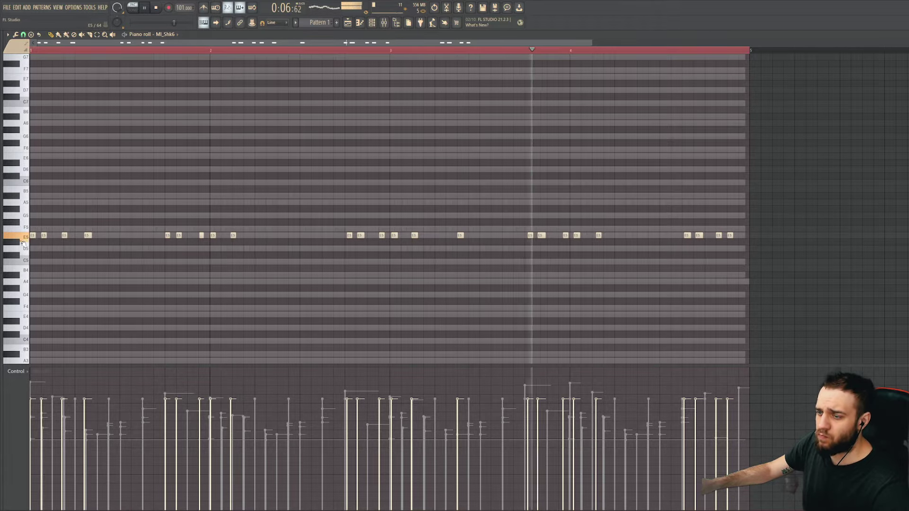
Step: Quantize the shaker notes and delete the extra notes just before bar 2
key(ctrl+q)
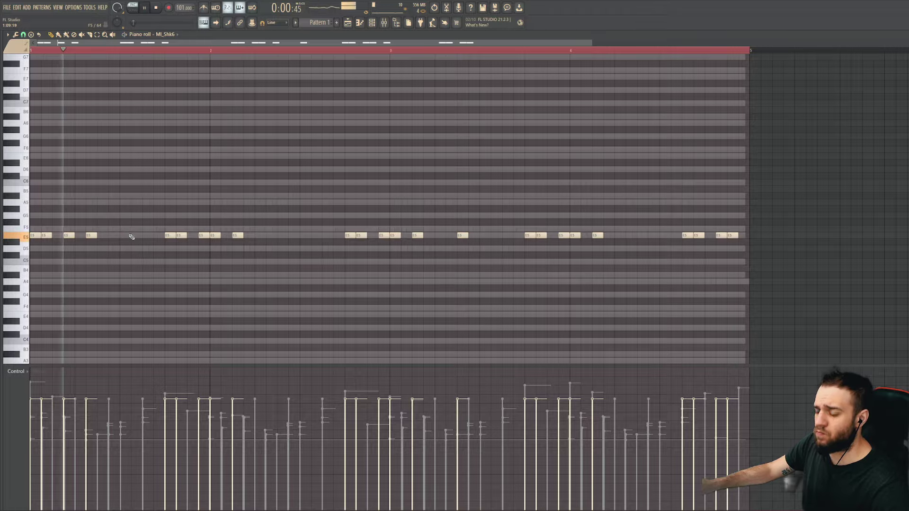
scroll(132, 236, down, 2)
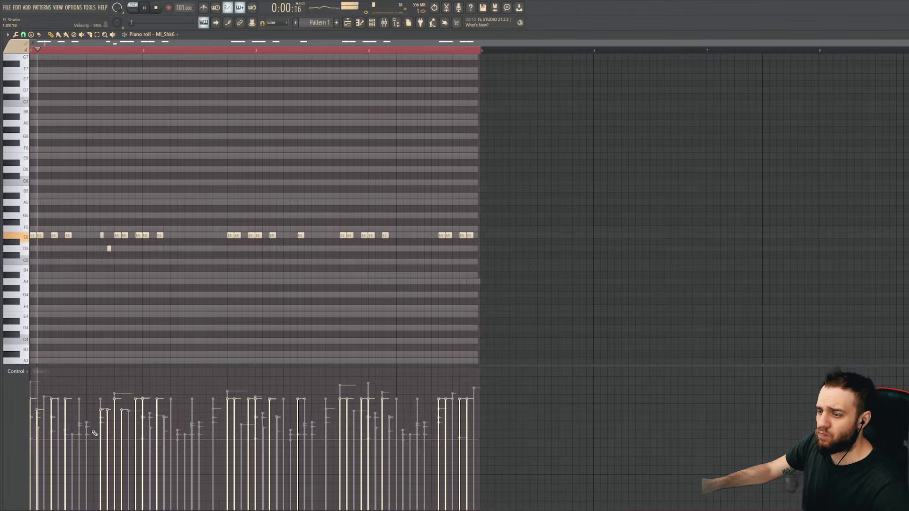
right_click(101, 236)
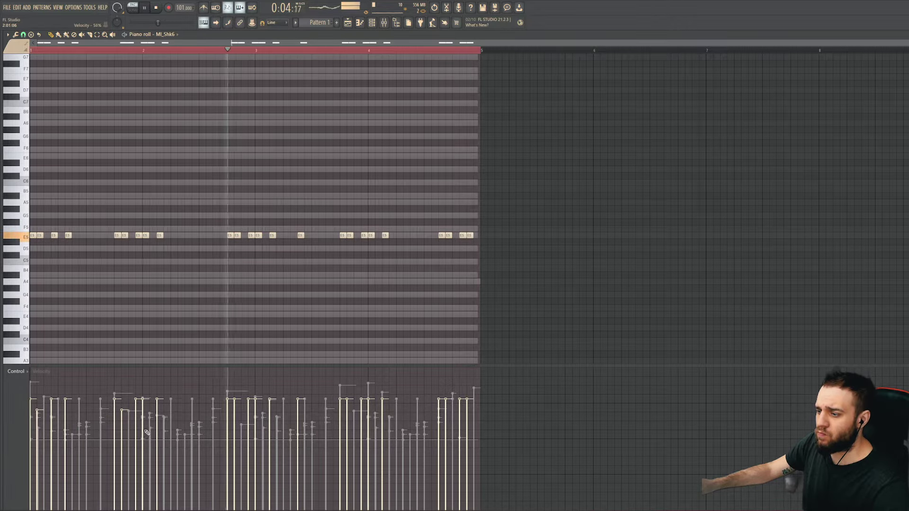
Step: Load Fruity parametric EQ into slot 3 of the mixer's Master track with a slight boost on its highest band
click(372, 22)
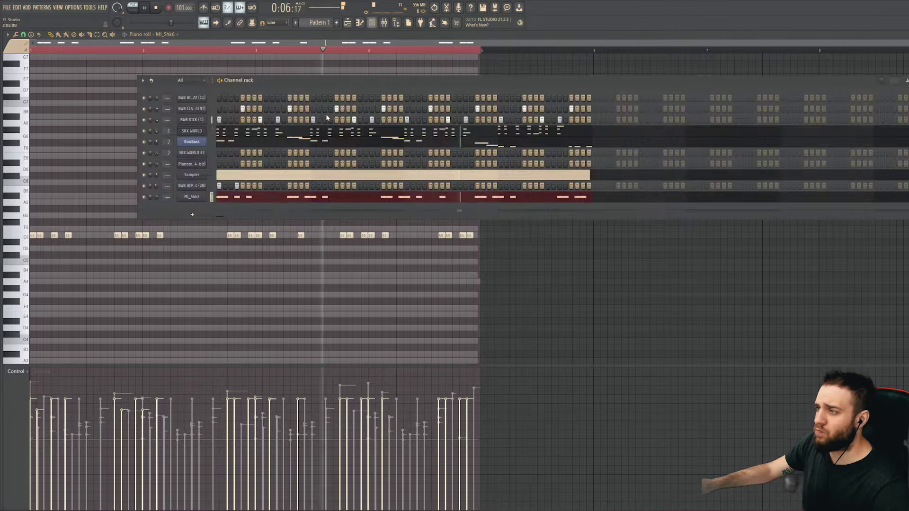
click(389, 22)
click(353, 289)
click(847, 196)
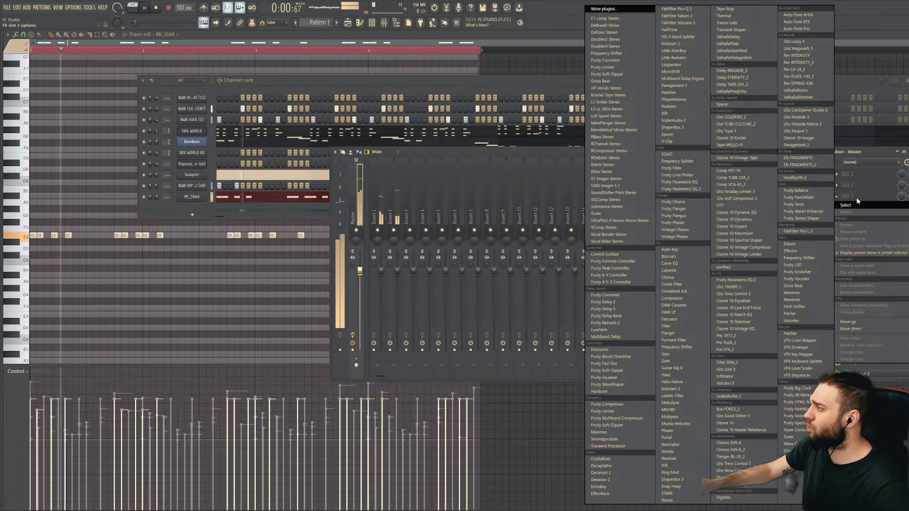
click(689, 184)
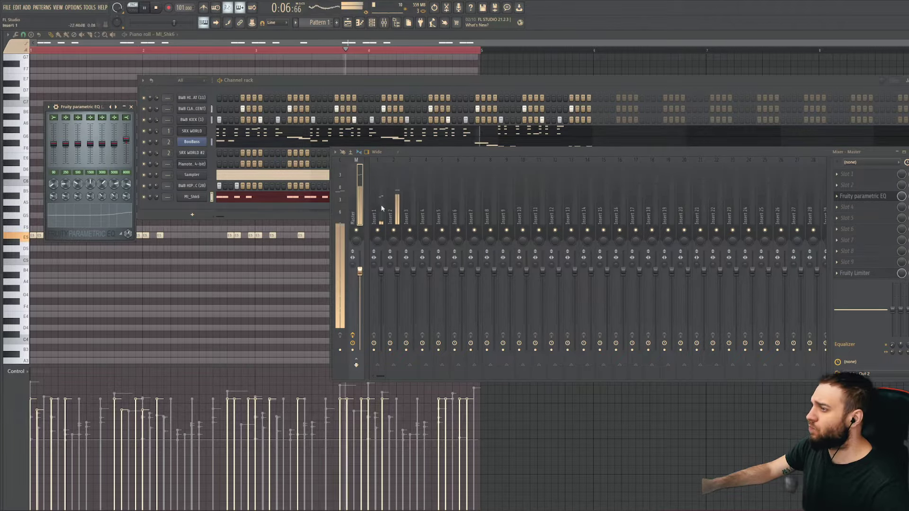
Step: Lower the MI_Shk6 shaker's channel volume to 45%
click(158, 197)
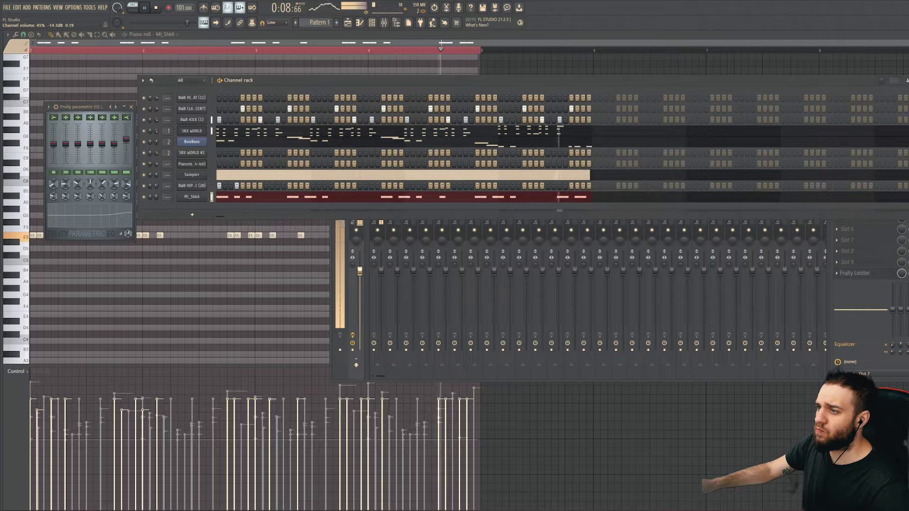
Step: Search the effect plugins for "soft" and load Fruity soft clipper into slot 6 of the Master track
click(879, 233)
mouse_move(861, 238)
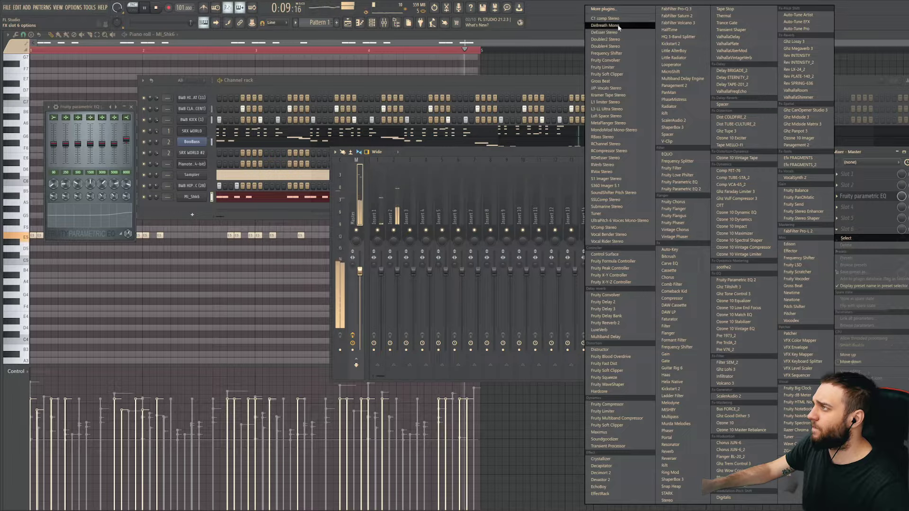
click(611, 9)
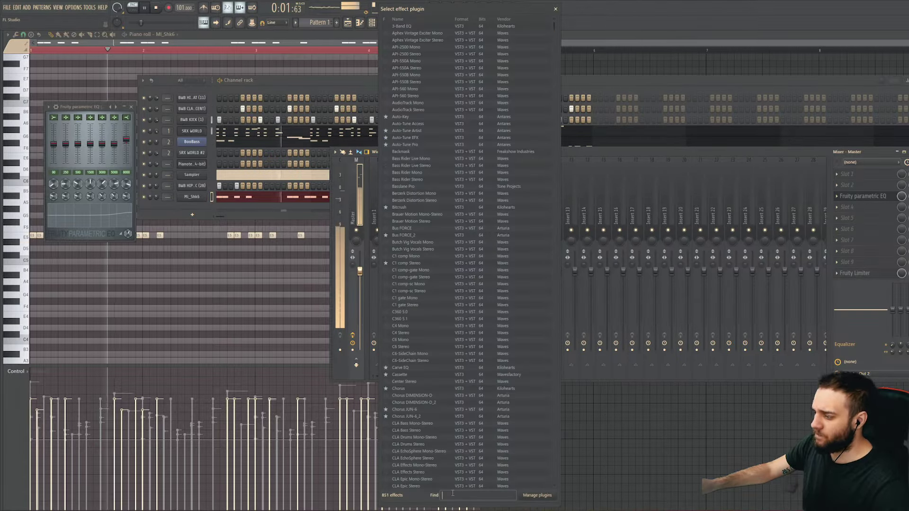
text(soft)
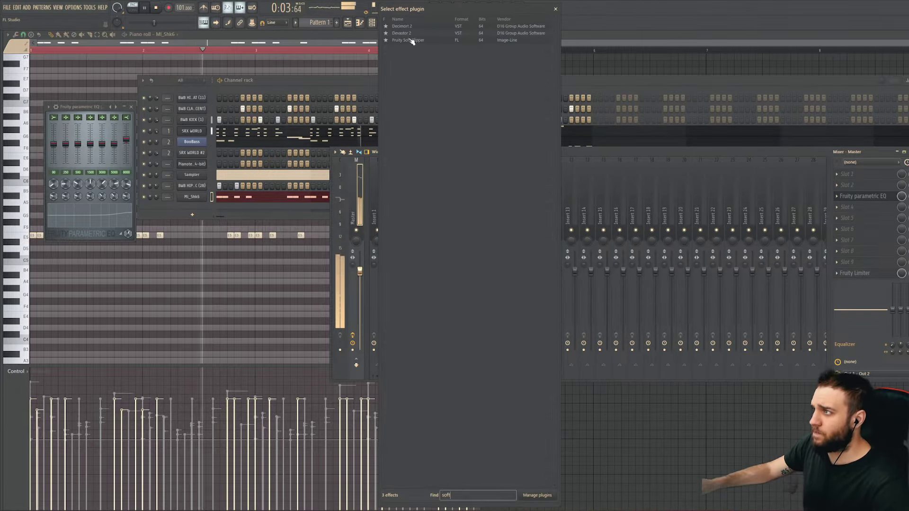
double_click(410, 40)
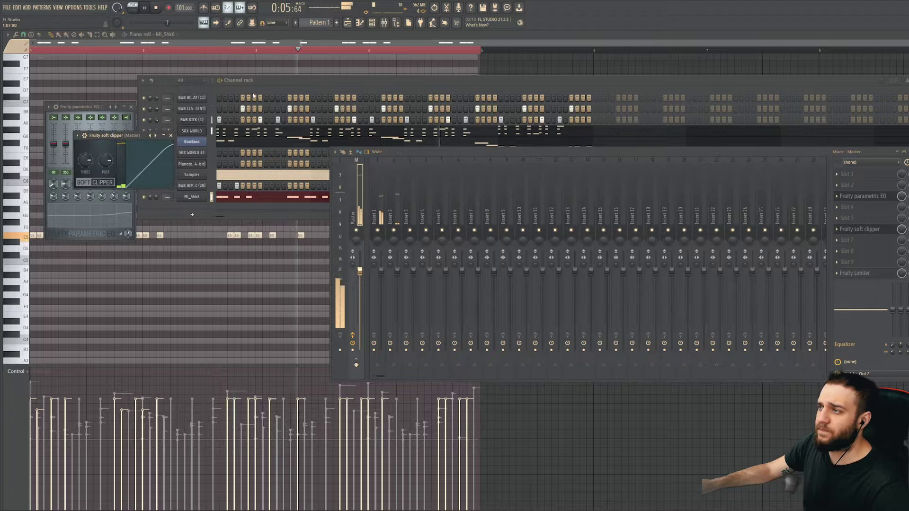
key(alt+F8)
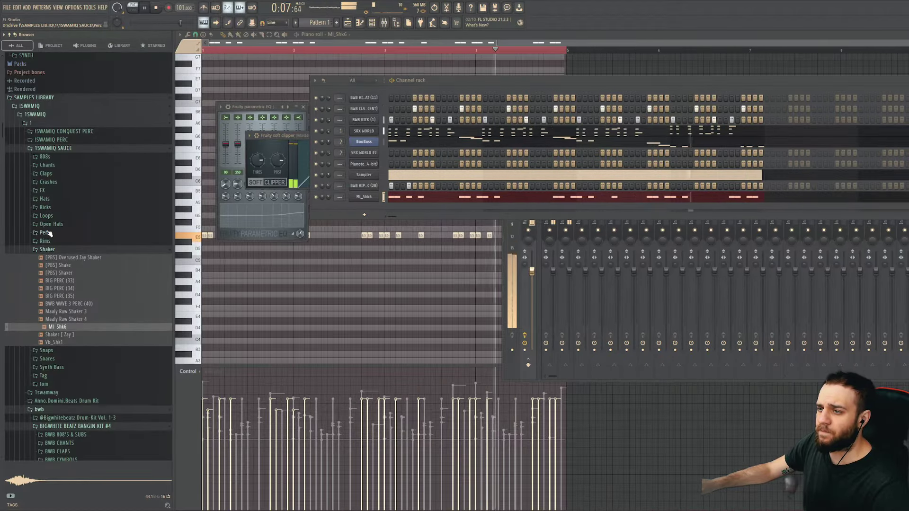
key(alt+F8)
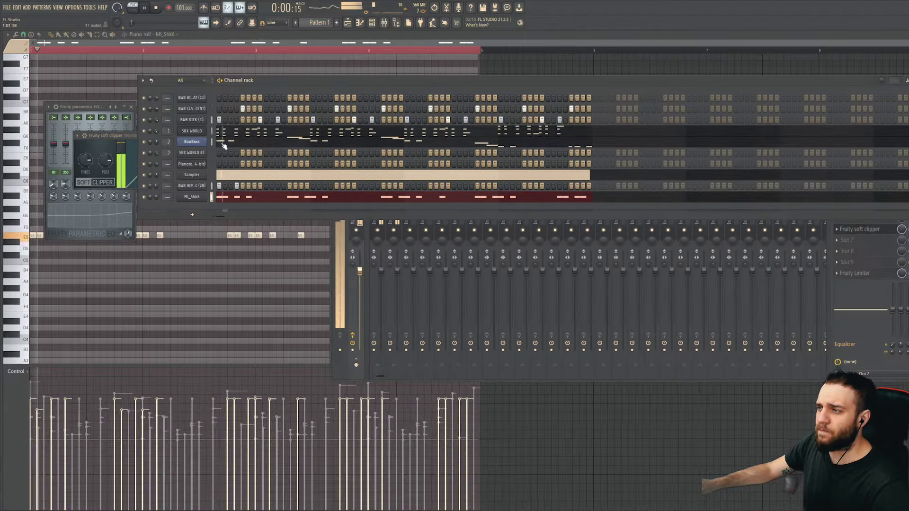
Step: Stop playback, insert an SRX ORCHESTRA channel above SRX WORLD, and select its strings patch 005
key(space)
right_click(206, 129)
mouse_move(238, 180)
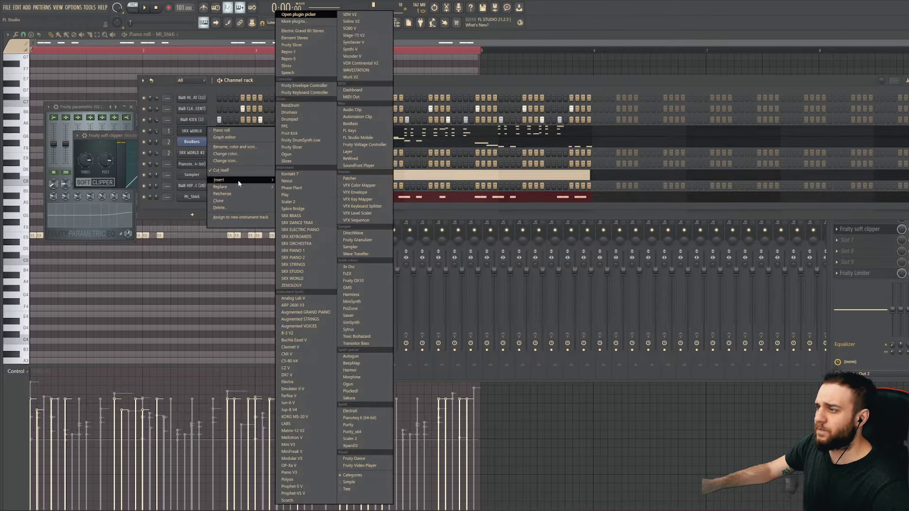
click(306, 244)
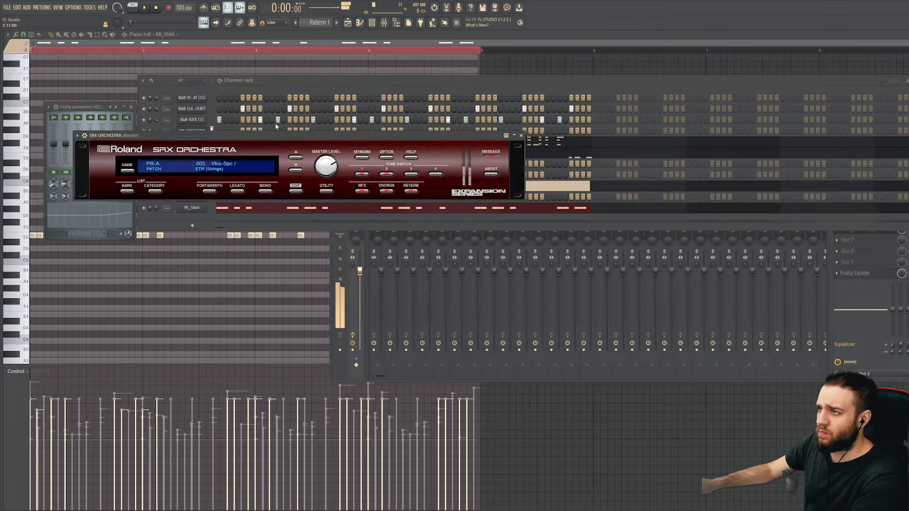
Step: Route the SRX ORCHESTRA channel to mixer track 4 and switch its patch to 006 Vl&Va Spicct while the pattern plays
click(271, 90)
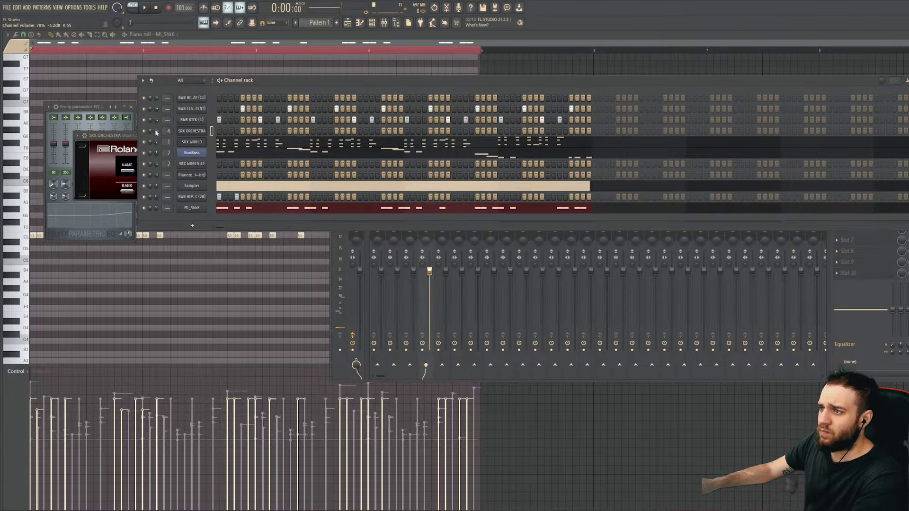
key(space)
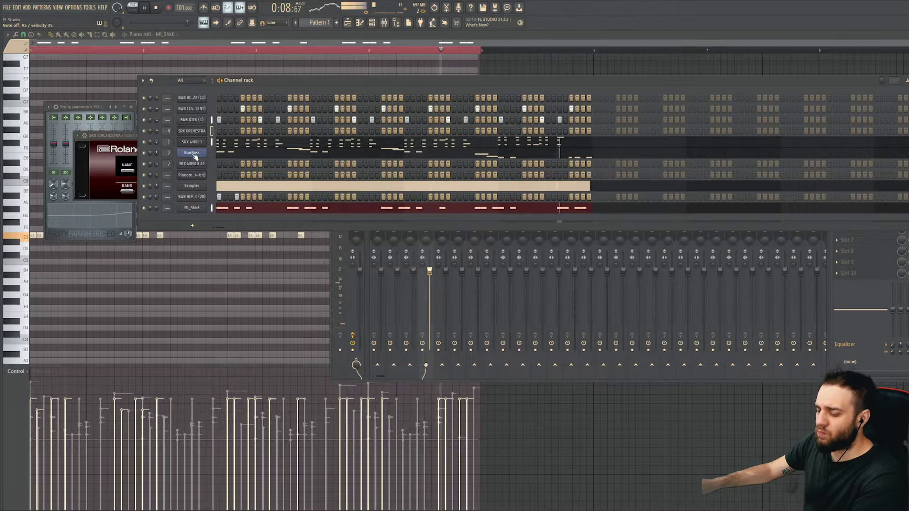
click(132, 135)
click(297, 172)
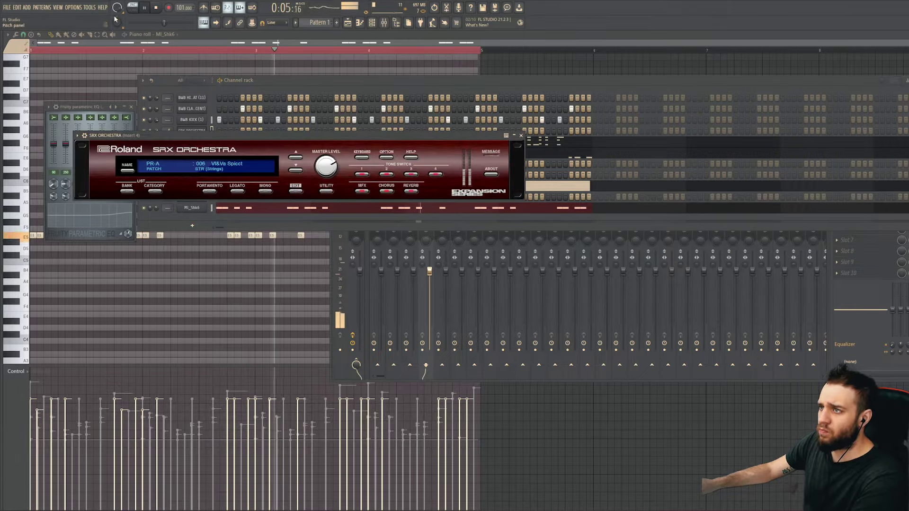
Step: Stop playback and step the SRX ORCHESTRA strings forward to patch 010 Marc Vas SRX
key(space)
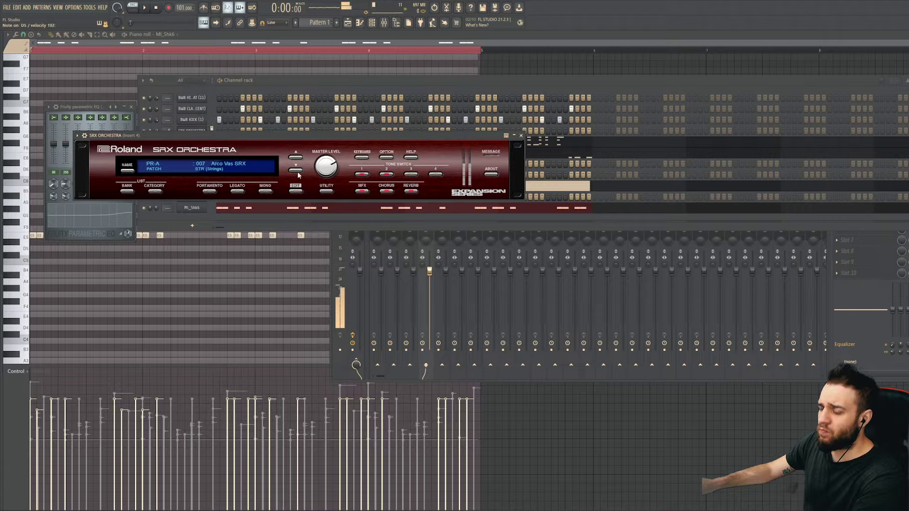
click(298, 172)
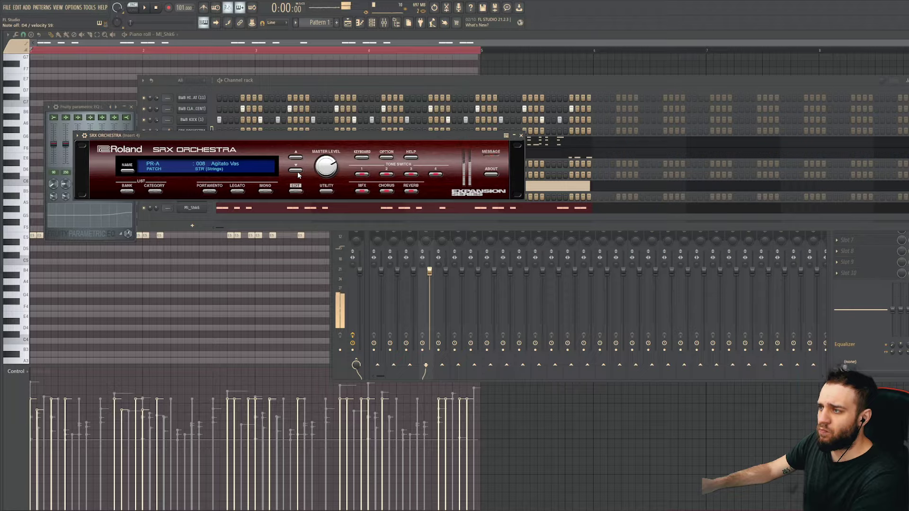
click(297, 171)
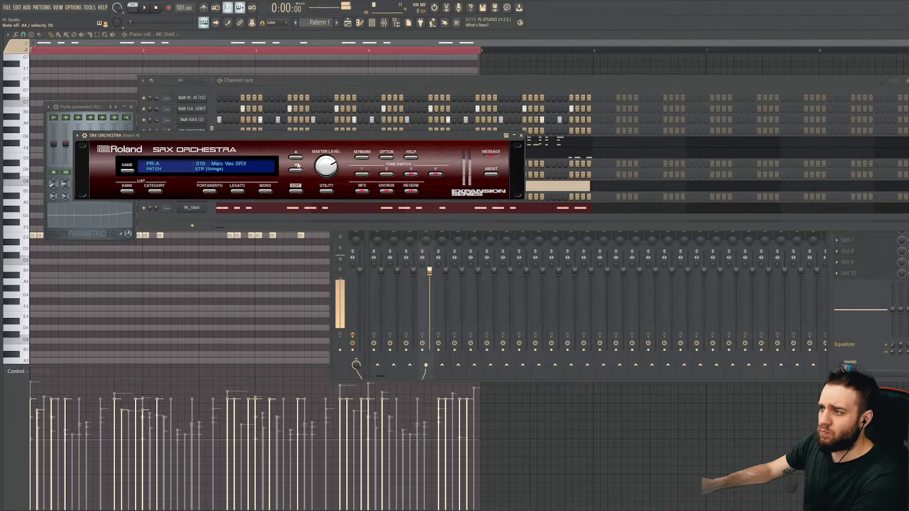
Step: Place two short A5 and D5 string stabs at the start of bar 1 and duplicate them into bars 2 to 4
click(46, 249)
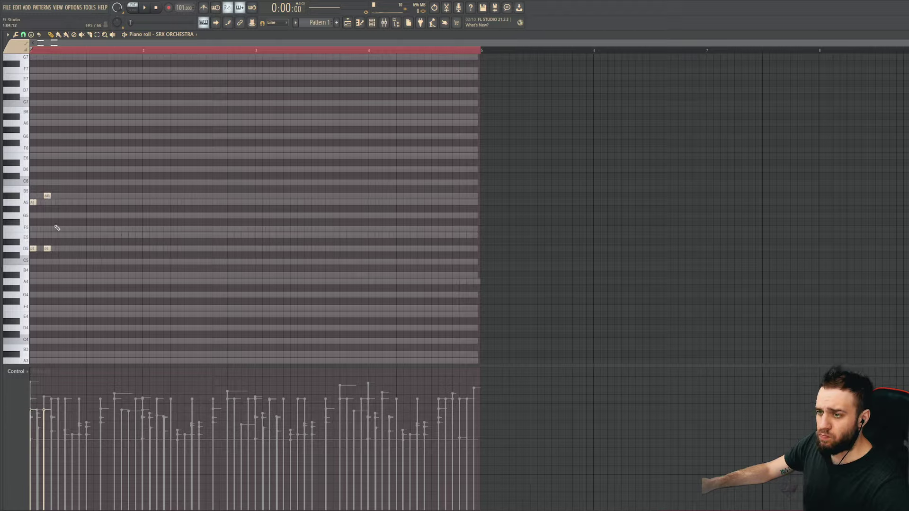
key(space)
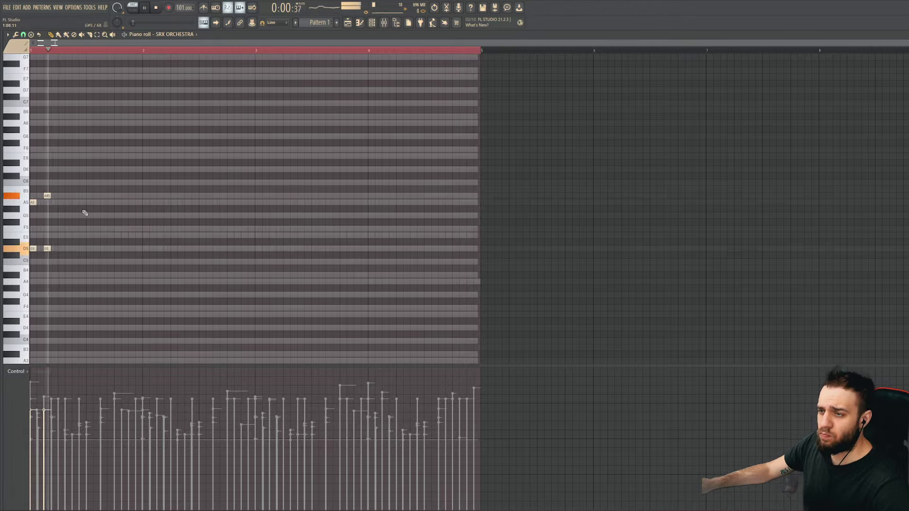
click(60, 203)
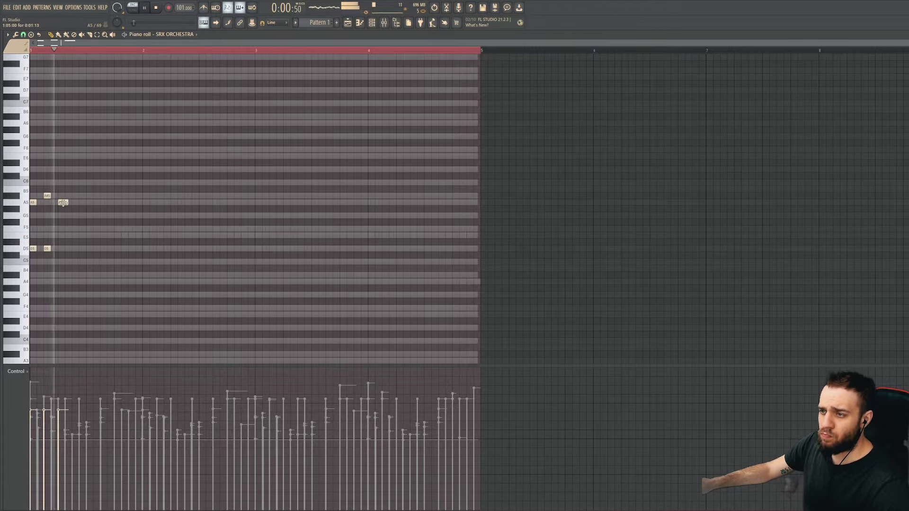
right_click(63, 202)
drag(47, 195, 146, 201)
key(ctrl+a)
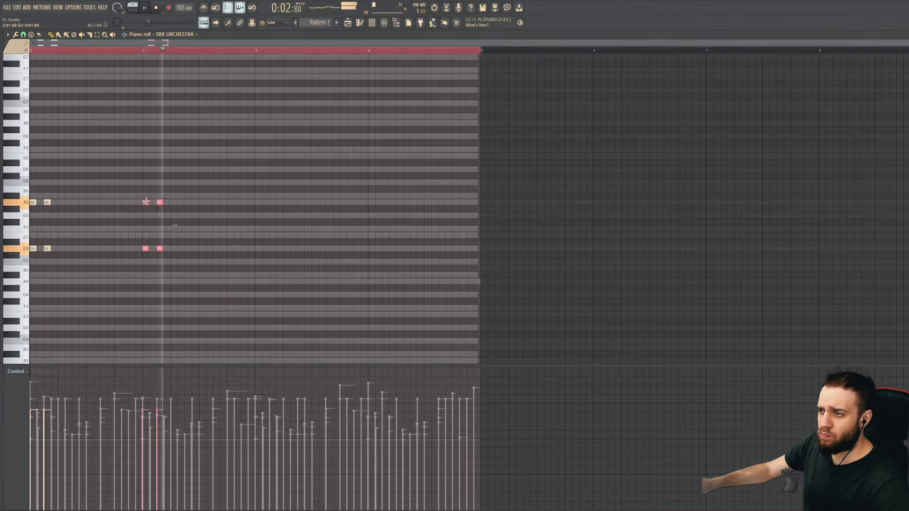
key(ctrl+b)
key(ctrl+b)
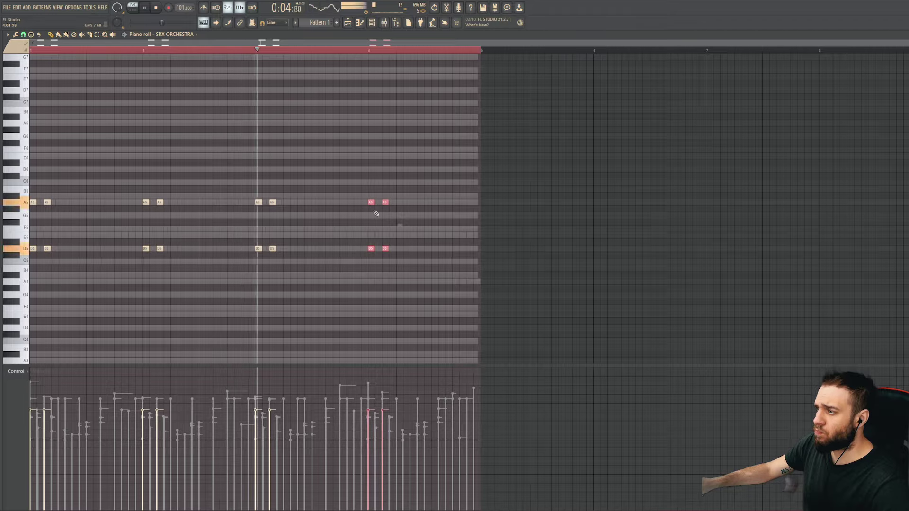
Step: Replace the lower D5 notes of the two bar 4 string stabs with E5 notes
click(392, 251)
right_click(385, 249)
right_click(371, 249)
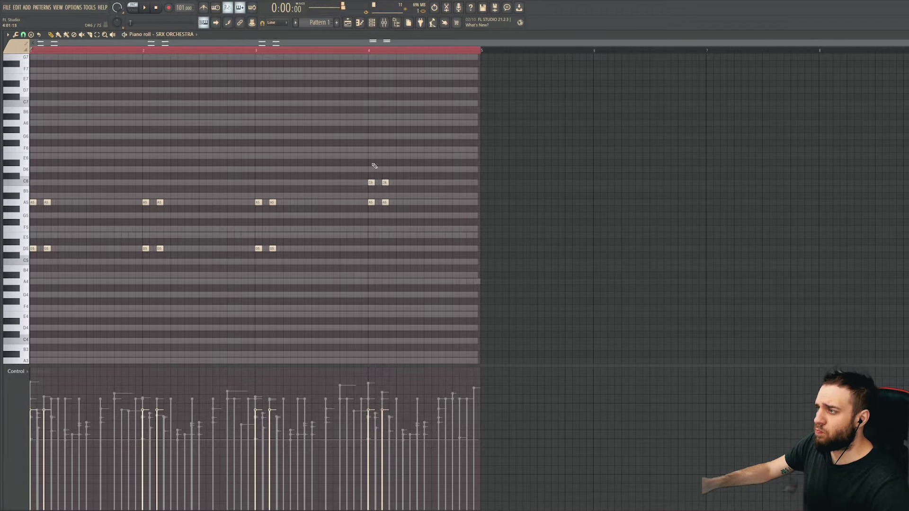
key(space)
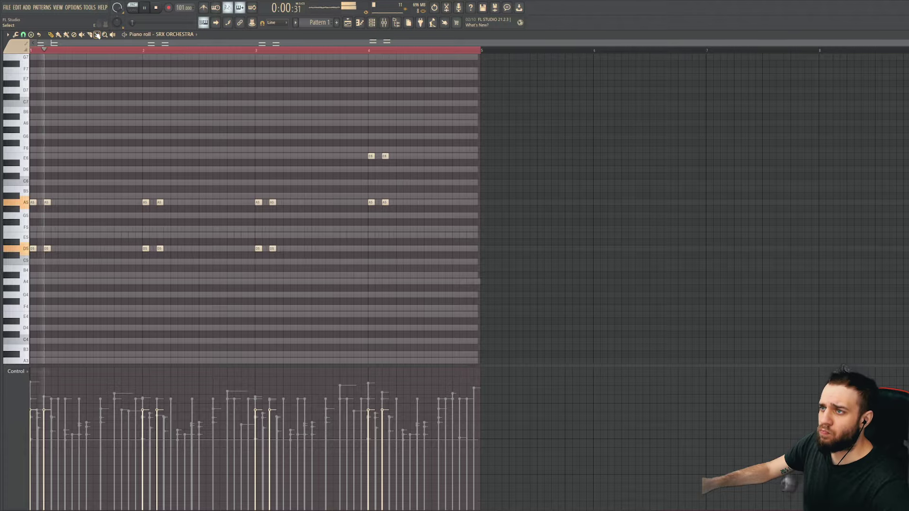
drag(446, 166, 304, 145)
key(ctrl+Down)
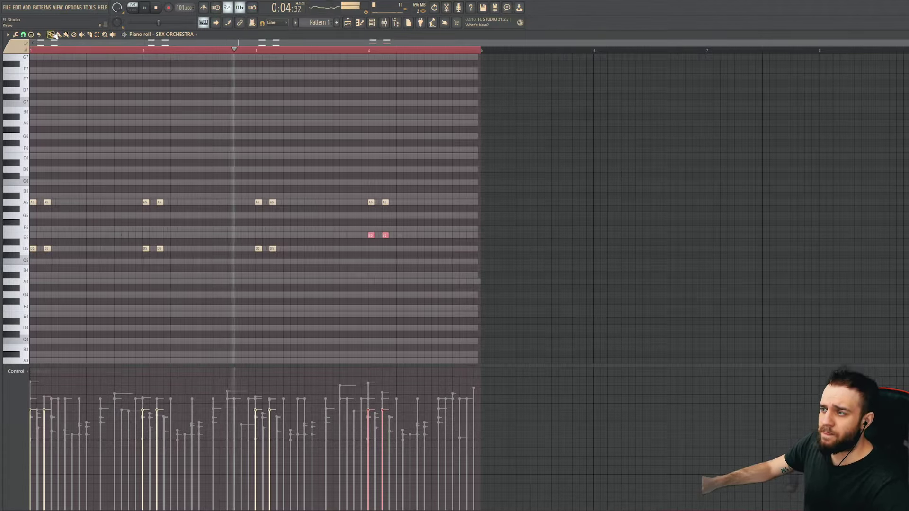
Step: Add C5 and D5 pickup notes just before bar 4 and D5 and E5 notes at the end of bar 4
click(357, 262)
click(359, 249)
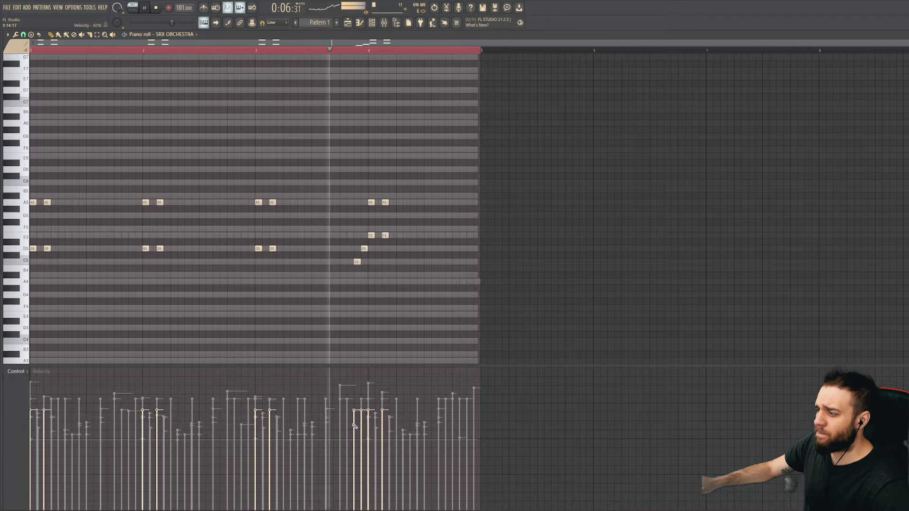
click(456, 249)
click(469, 236)
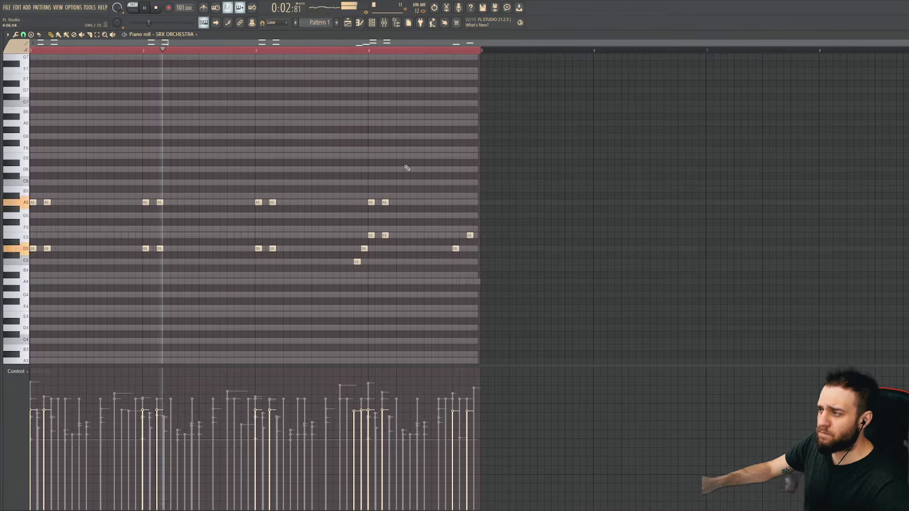
Step: Delete the two pickup notes before bar 4 and lower the pattern's two closing notes to A#4 and C5
right_click(363, 248)
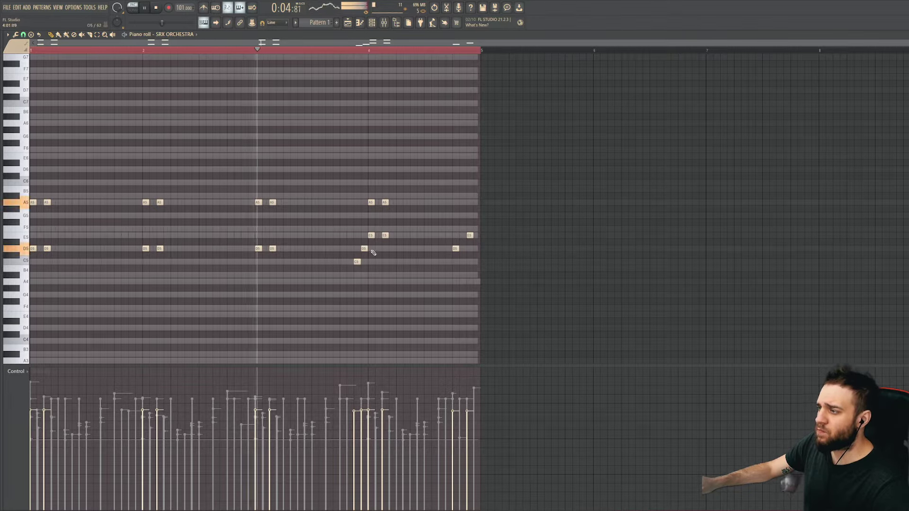
right_click(357, 262)
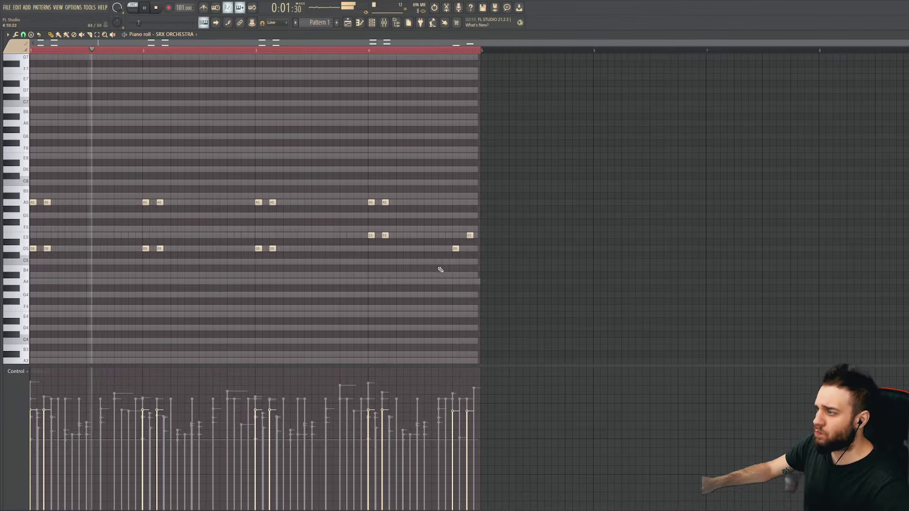
drag(456, 249, 468, 262)
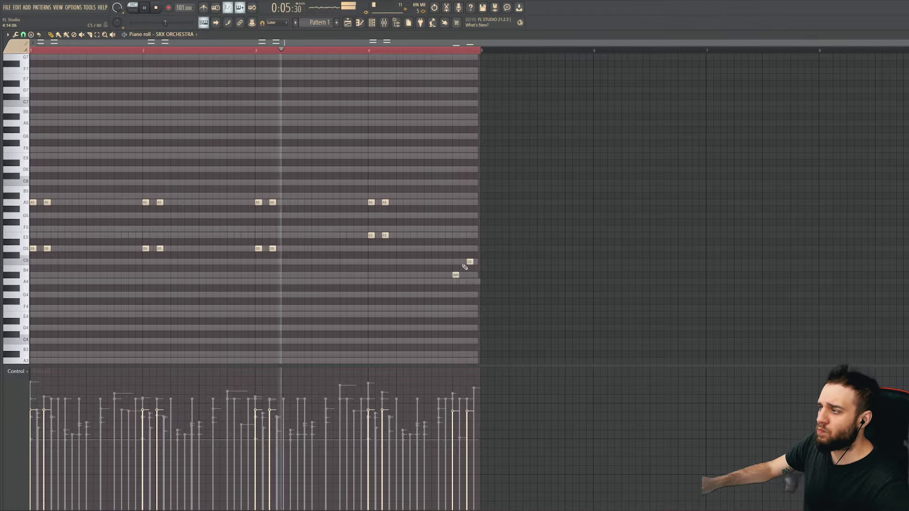
Step: Record a four-bar melody on a new SRX WORLD channel routed to mixer track 5, undoing the first take and recording again
key(F6)
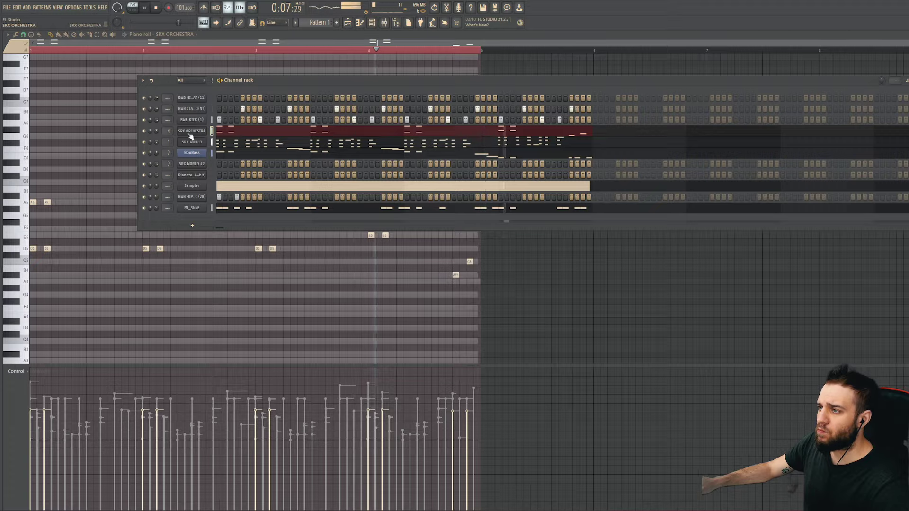
click(146, 8)
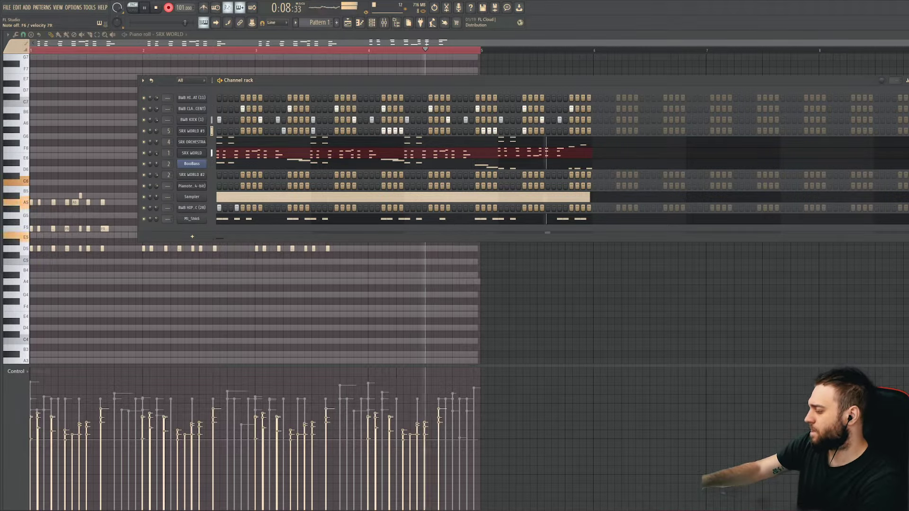
key(space)
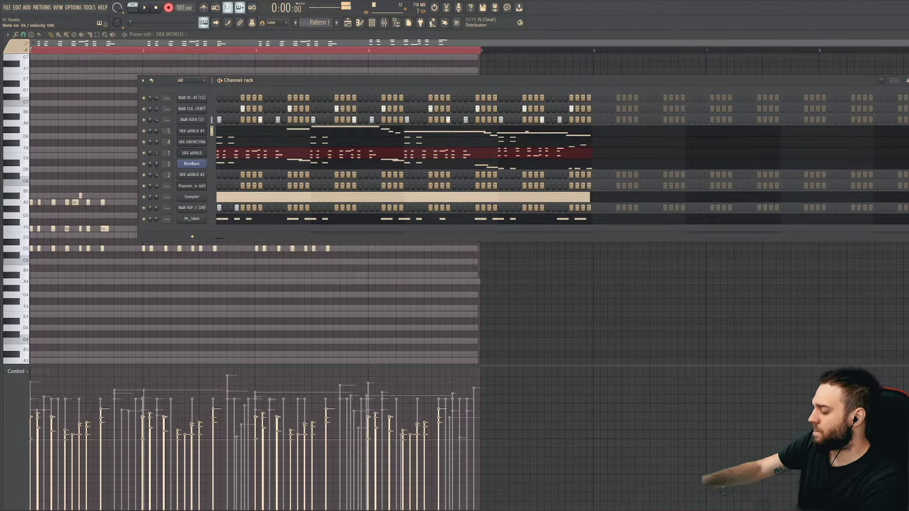
key(ctrl+z)
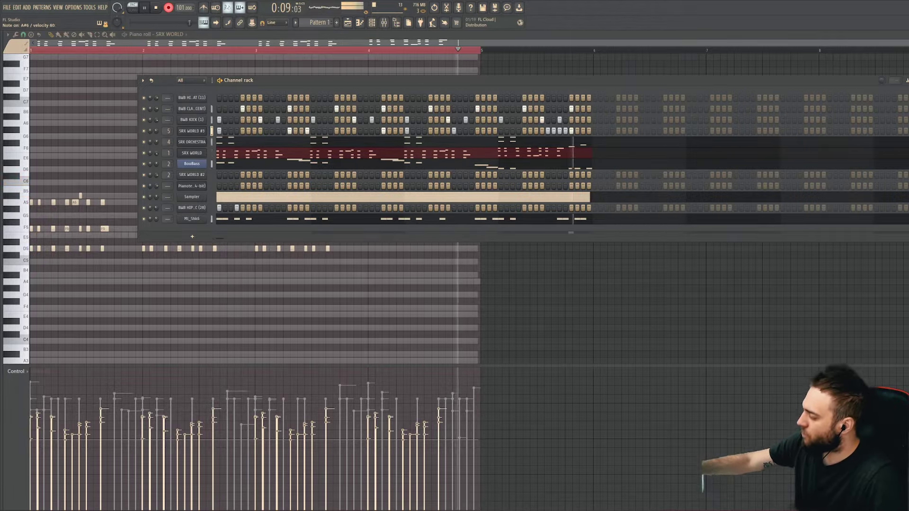
key(space)
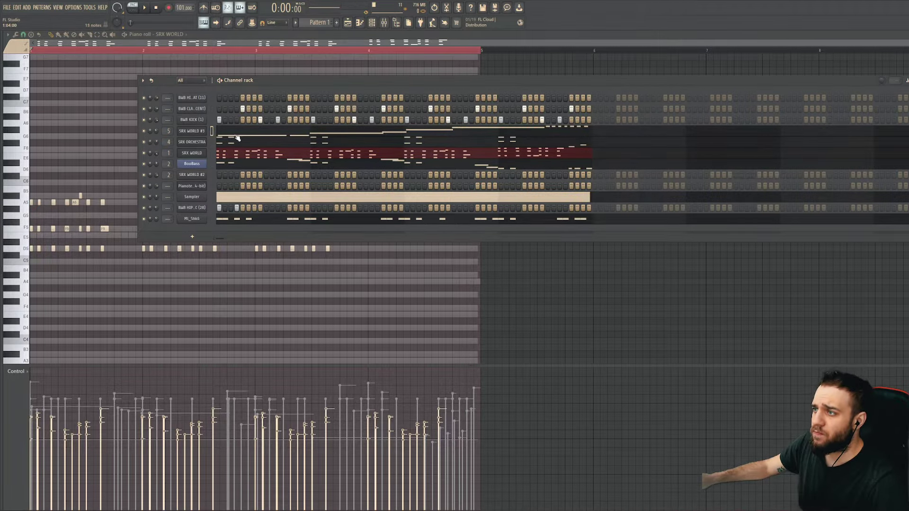
Step: Open the new SRX WORLD melody's notes and delete the repeated A#6 notes at the end, keeping only the first
click(237, 138)
key(space)
scroll(284, 152, up, 2)
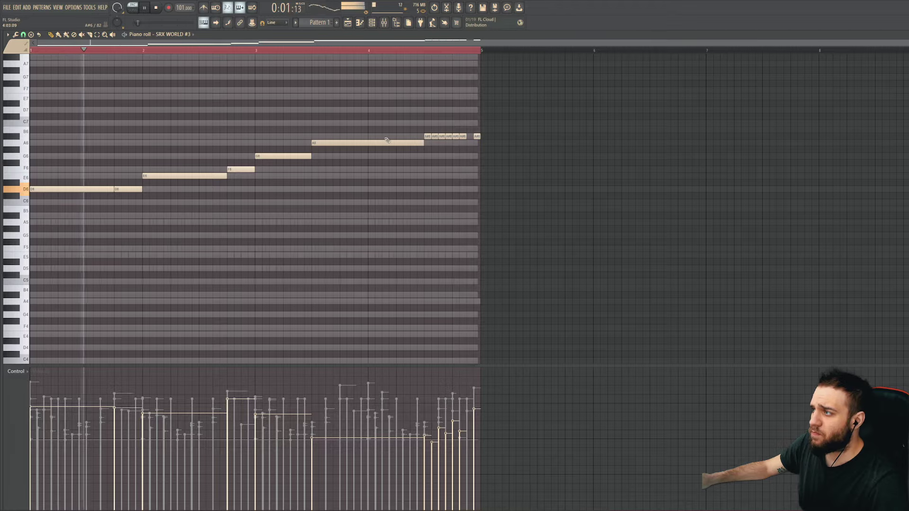
right_click(440, 136)
right_click(476, 137)
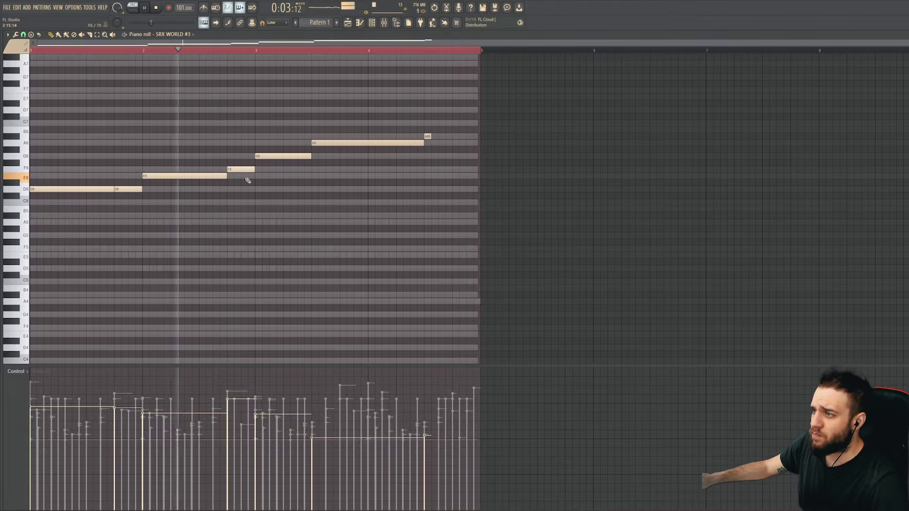
Step: Move the melody note at the start of bar 3 down to E6 and lengthen the final A#6 note
drag(259, 156, 271, 178)
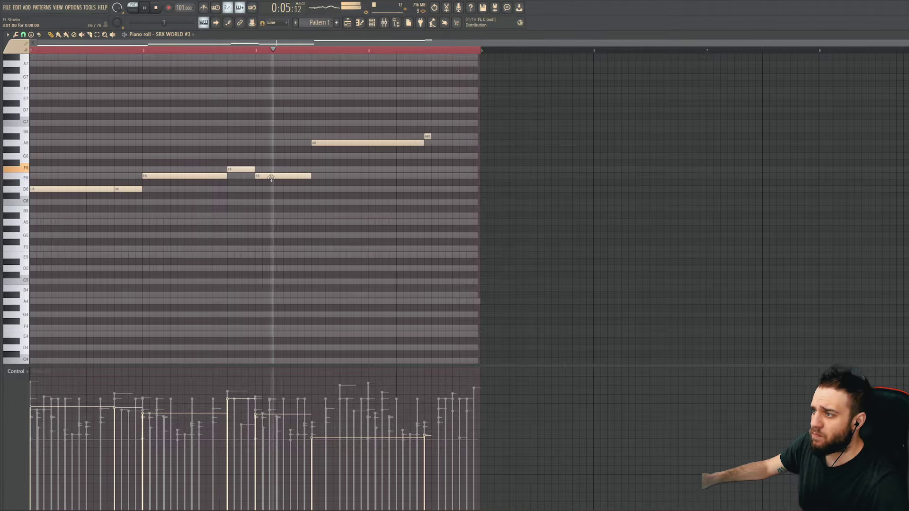
click(400, 156)
right_click(419, 156)
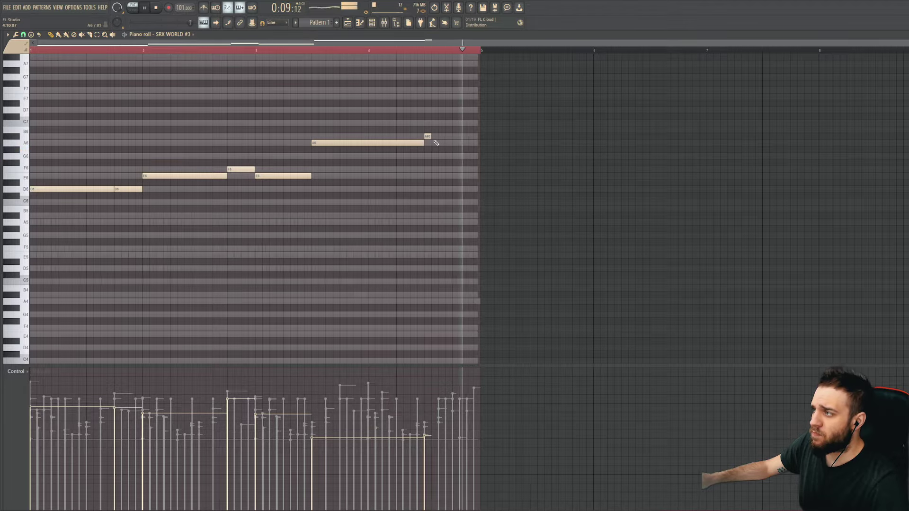
drag(431, 136, 457, 136)
Step: Route mixer inserts 1 through 12 into insert 13
key(F9)
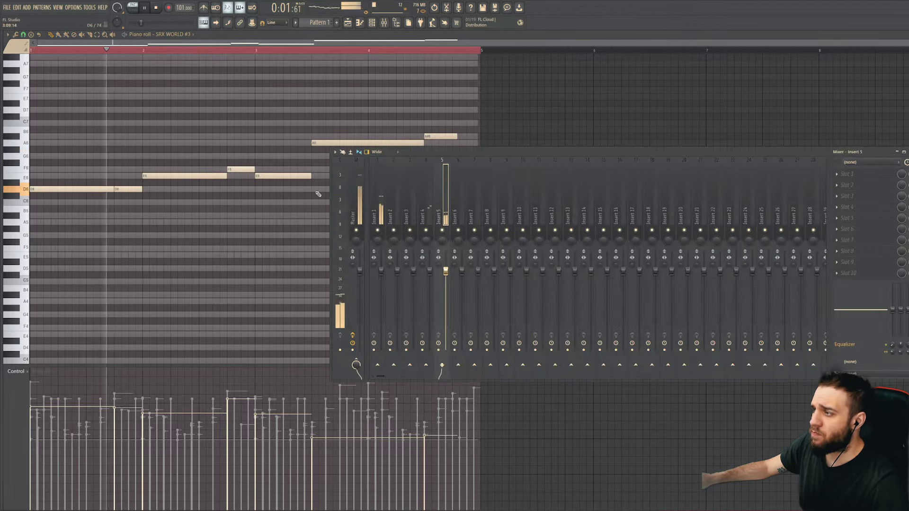
click(381, 216)
shift+click(559, 216)
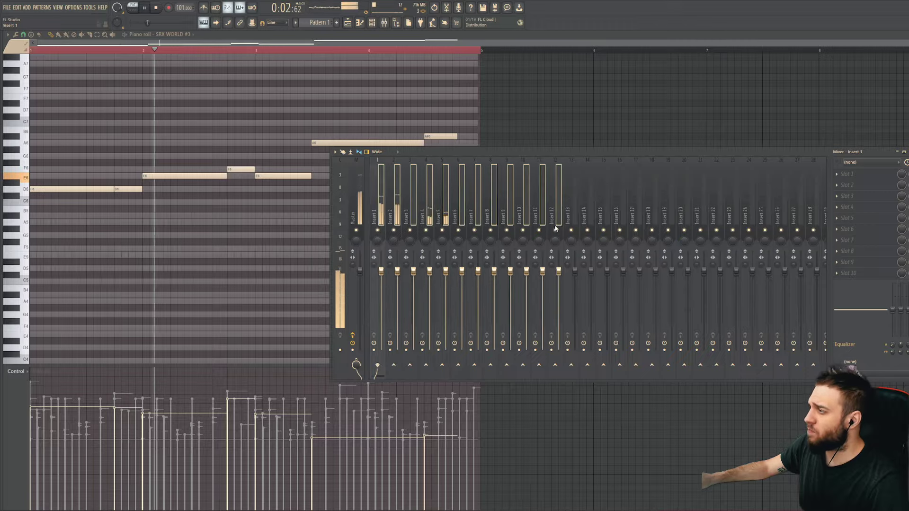
right_click(570, 365)
click(613, 373)
click(567, 195)
Step: Load SoundShifter Pitch Stereo into slot 4 of insert 13 and set its transposition to -4 semitones
click(852, 207)
mouse_move(846, 216)
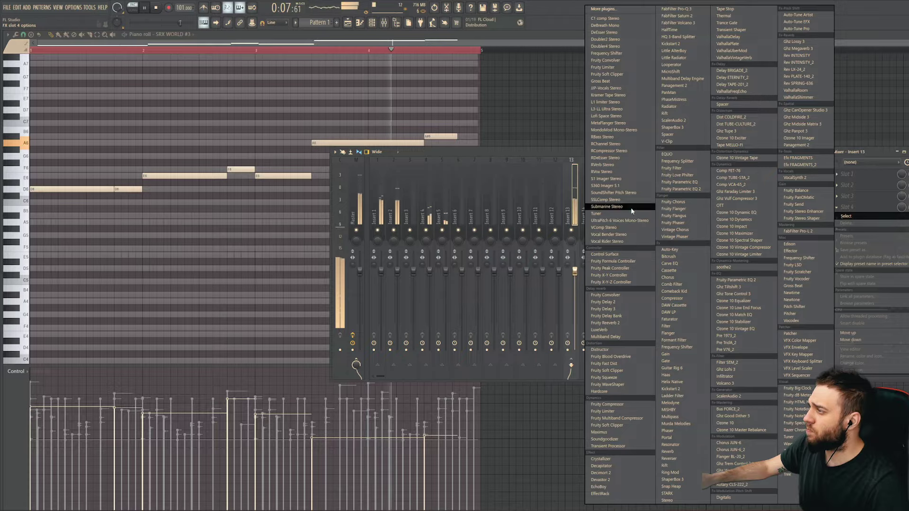
click(629, 193)
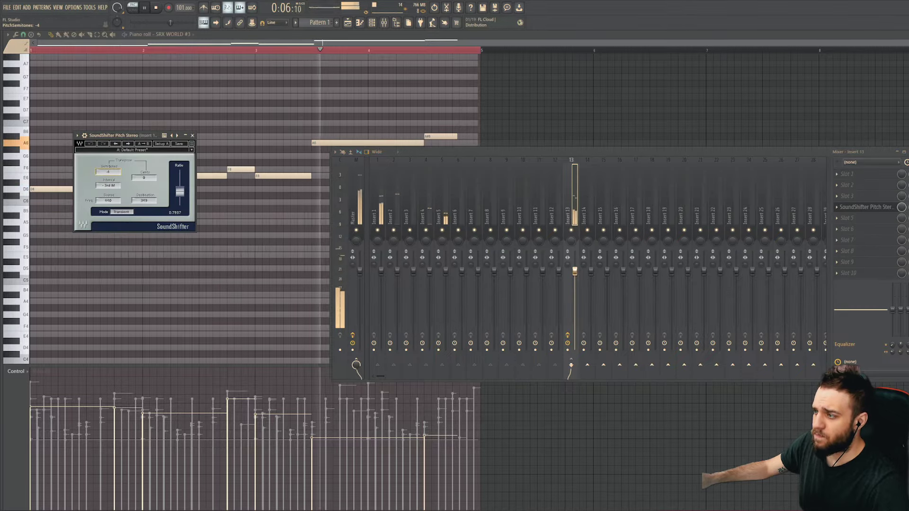
scroll(108, 171, up, 1)
Step: Set the new SRX WORLD melody channel's volume to 34% and return to its notes
click(372, 23)
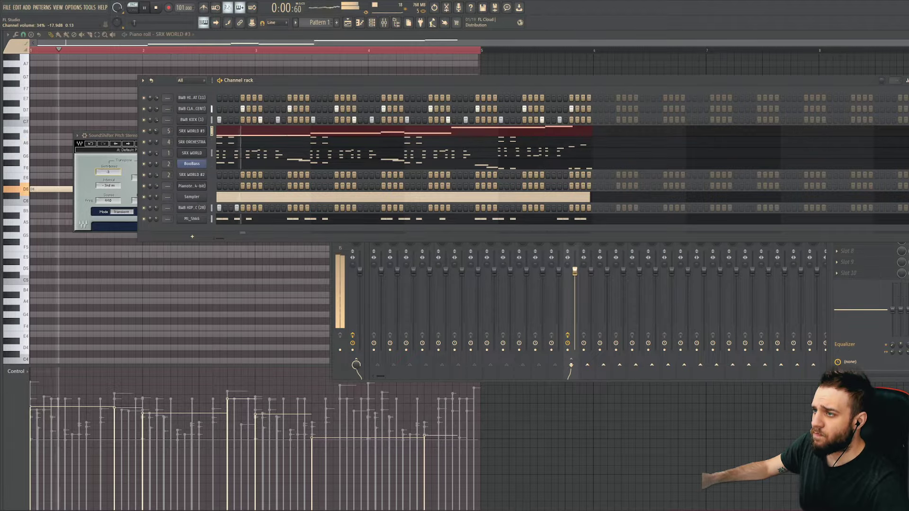
click(238, 136)
click(238, 137)
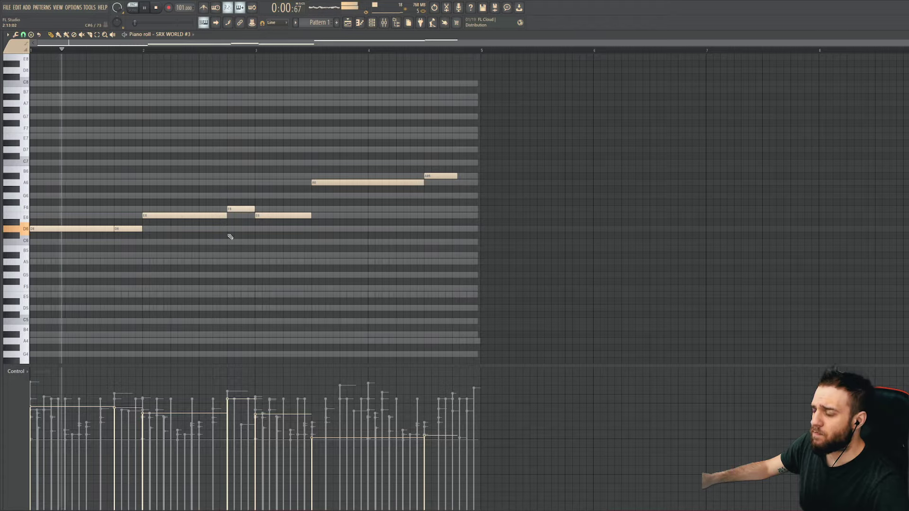
click(373, 24)
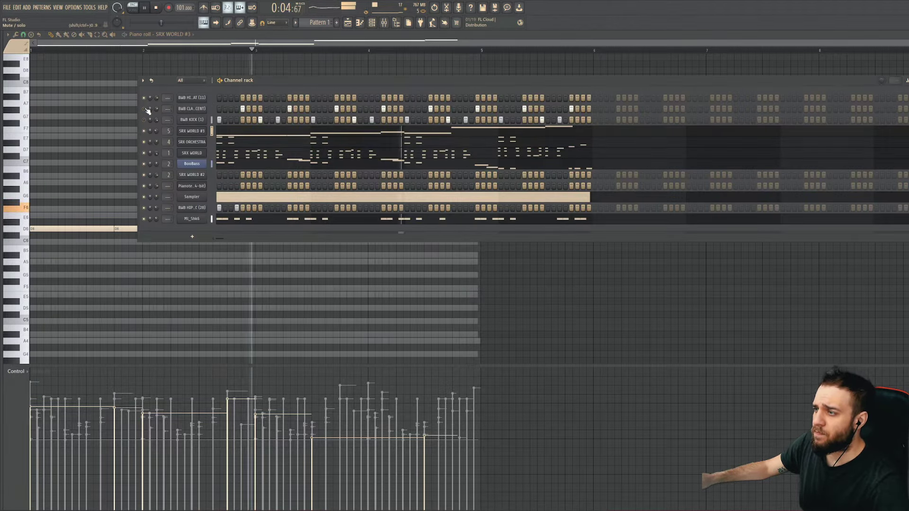
key(F6)
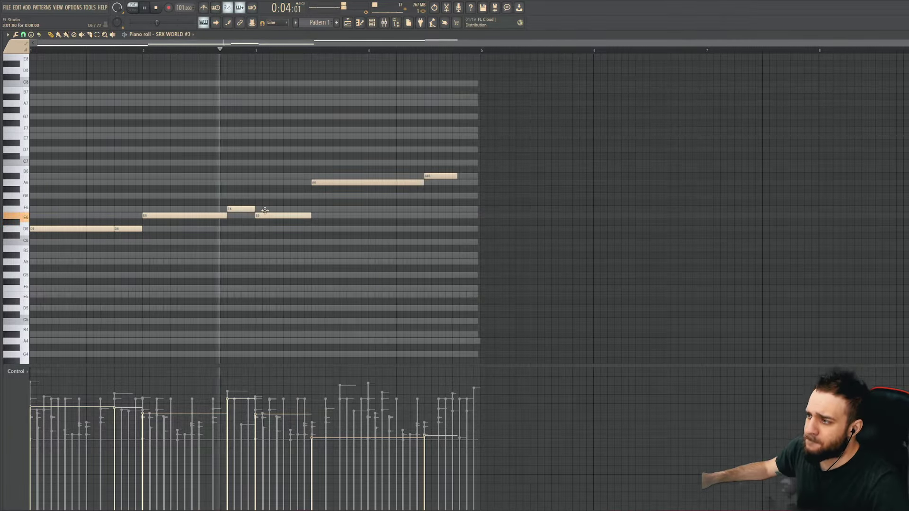
Step: Move the melody note at the start of bar 3 up to A6 and the long note after it down to G6
drag(265, 210, 264, 177)
key(space)
key(space)
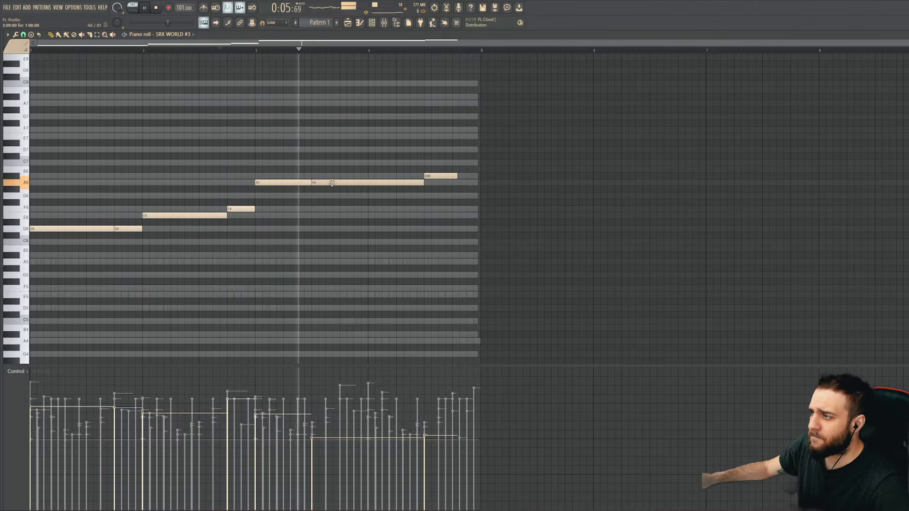
drag(331, 183, 334, 196)
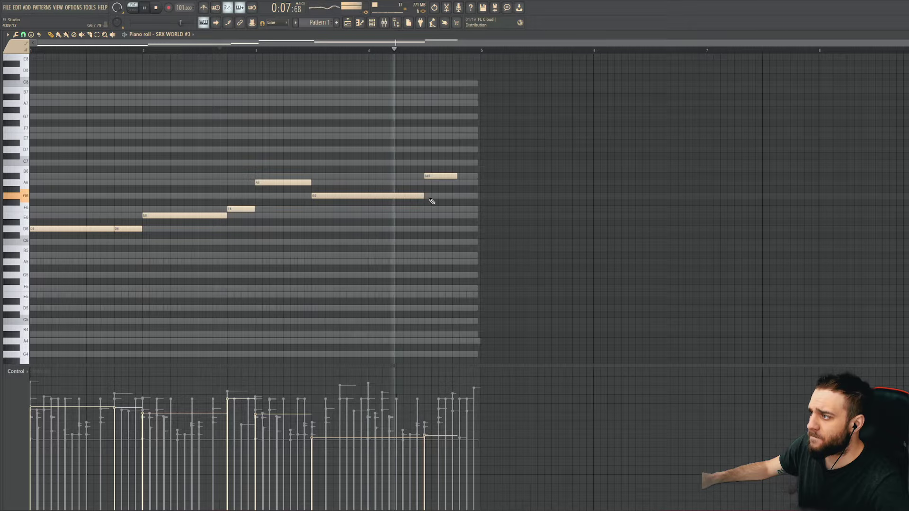
Step: Shorten the A#6 melody note in bar 4, fill the remainder with an A6 note, and set the SRX WORLD #3 volume to 32%
drag(458, 176, 451, 176)
click(455, 182)
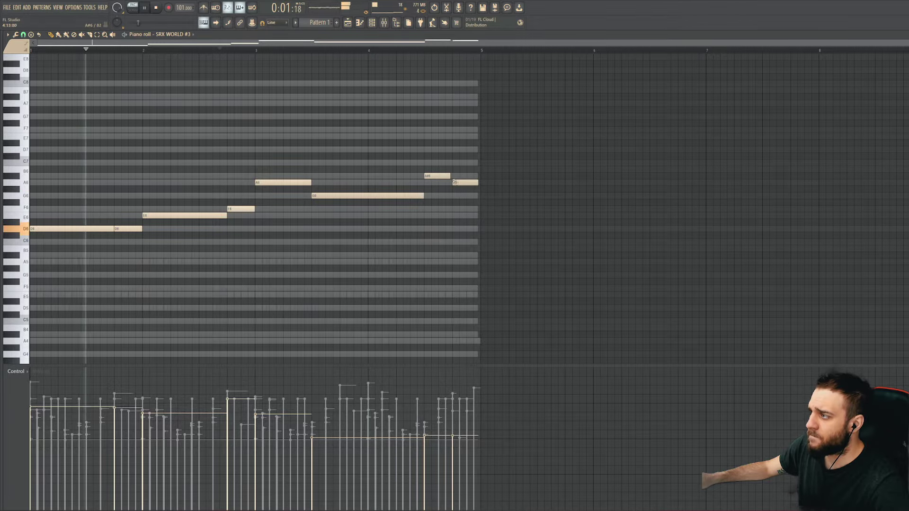
click(372, 23)
scroll(157, 134, up, 2)
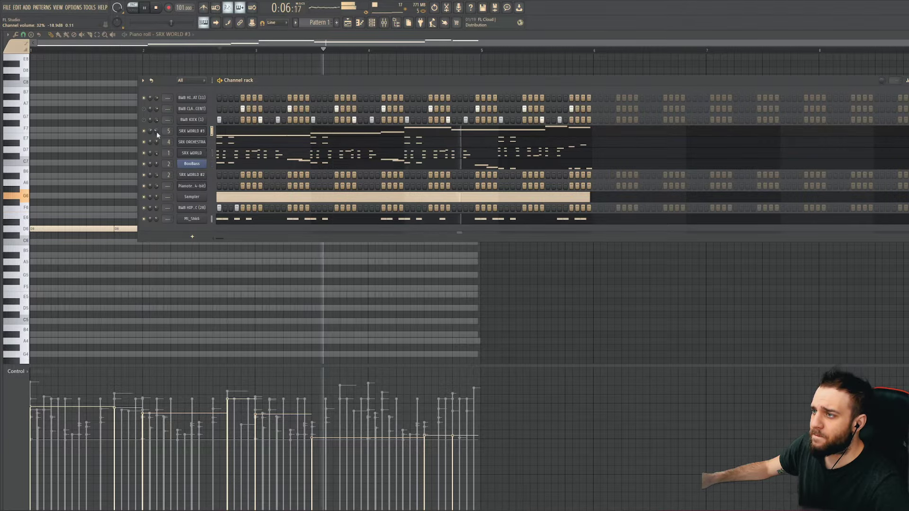
Step: Set the SoundShifter Pitch Stereo transposition on insert 13 to -3 semitones
click(384, 22)
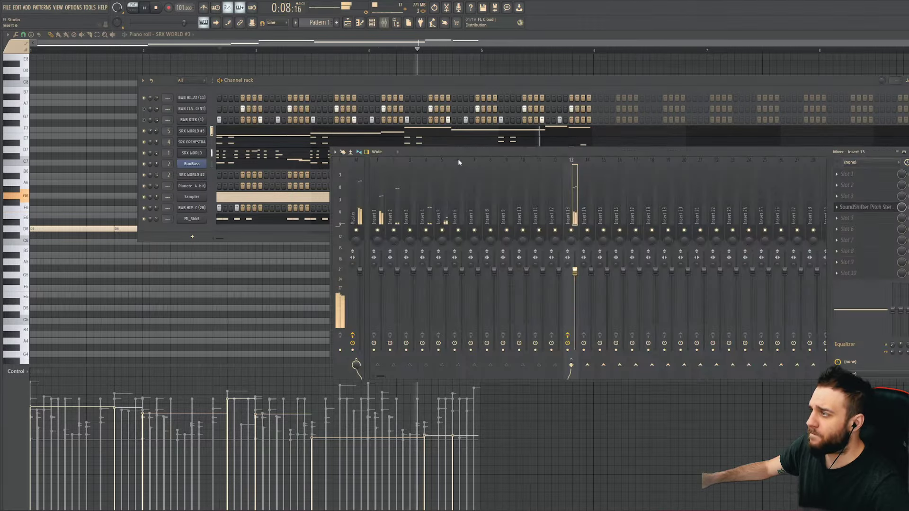
click(871, 207)
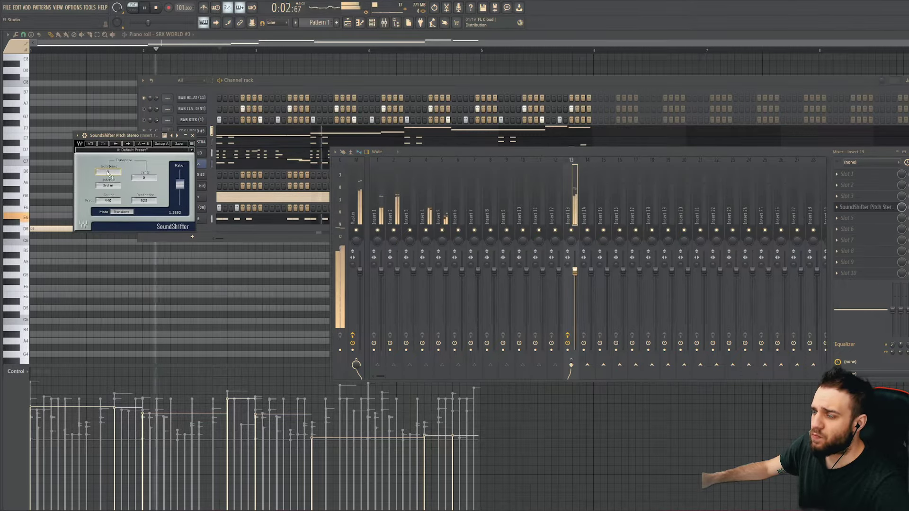
scroll(109, 174, up, 7)
scroll(108, 174, down, 12)
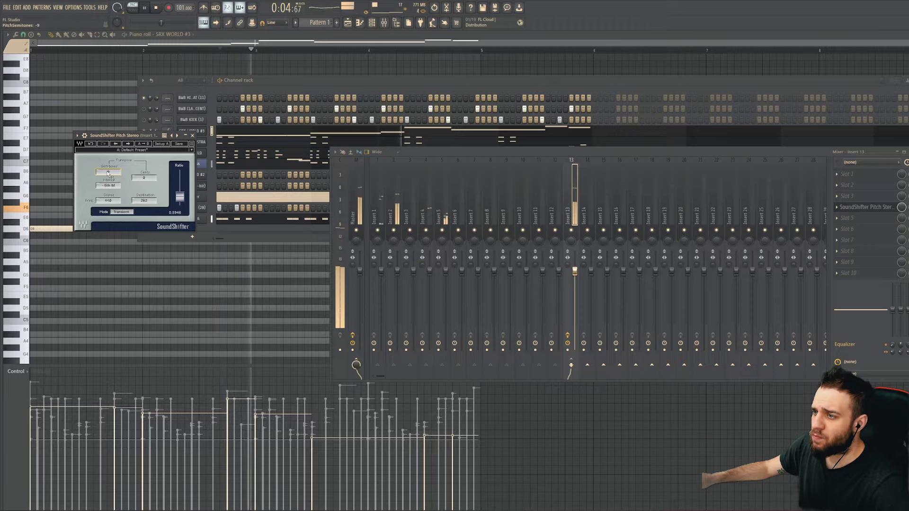
scroll(109, 174, up, 5)
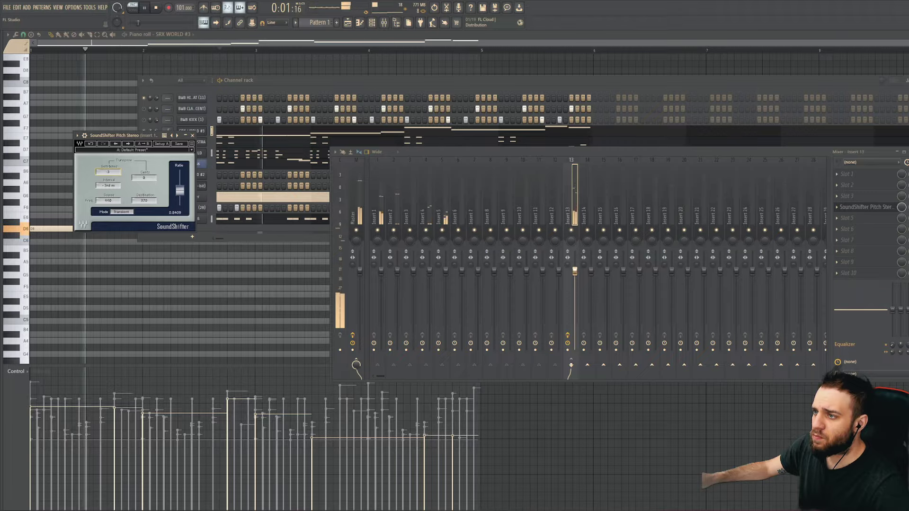
Step: Repeat the two-hit BWB HIP-HOP PERC (28) figure on C5 at the start of bars 2, 3 and 4
click(191, 210)
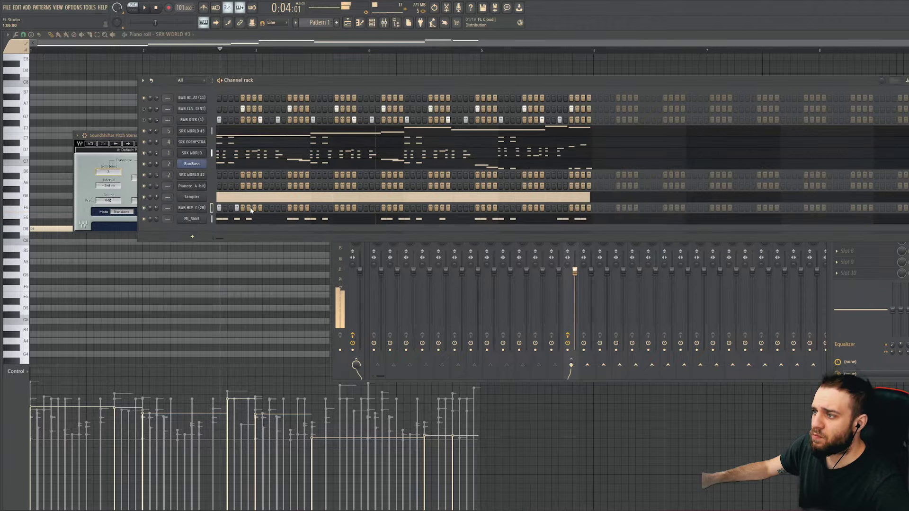
right_click(191, 210)
click(222, 207)
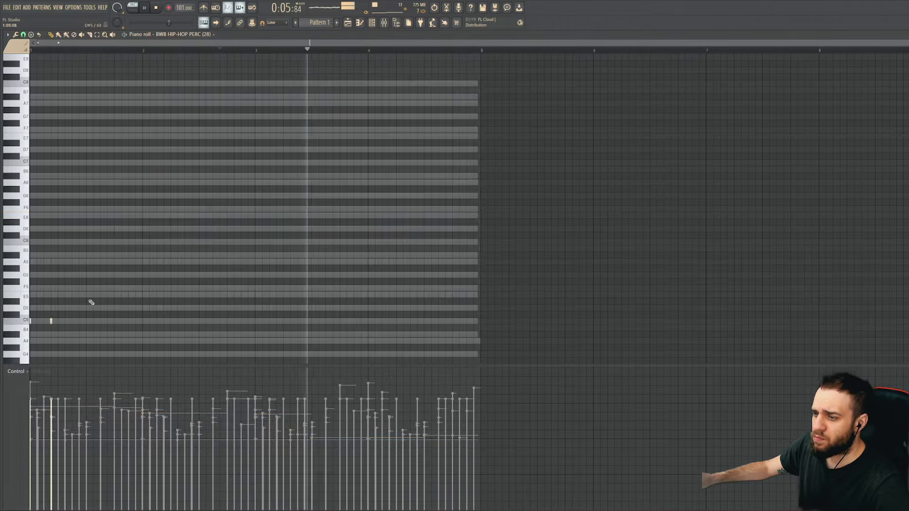
click(142, 321)
click(164, 321)
click(241, 321)
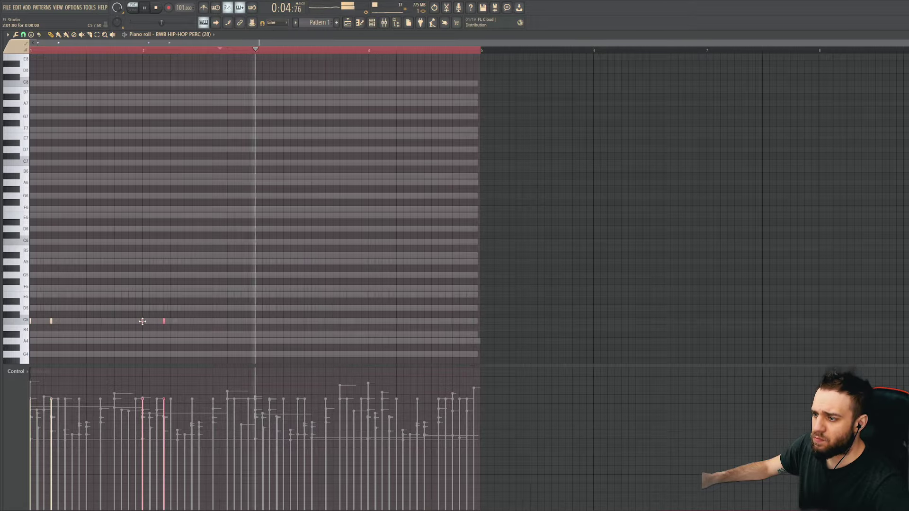
click(262, 321)
drag(241, 322, 255, 322)
click(389, 321)
click(368, 320)
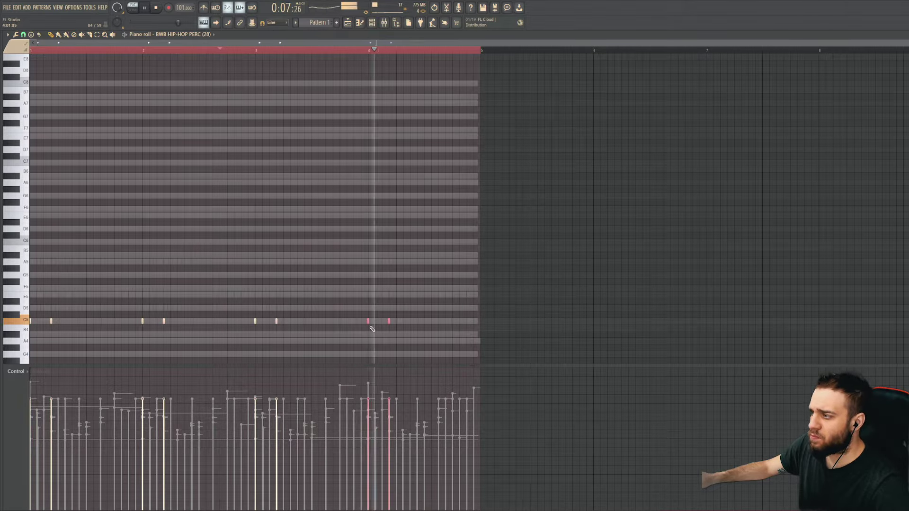
Step: Clone the SRX WORLD #3 channel and audition Beat&Groove patches in the clone up to Guitar Phrs1
click(383, 23)
click(374, 22)
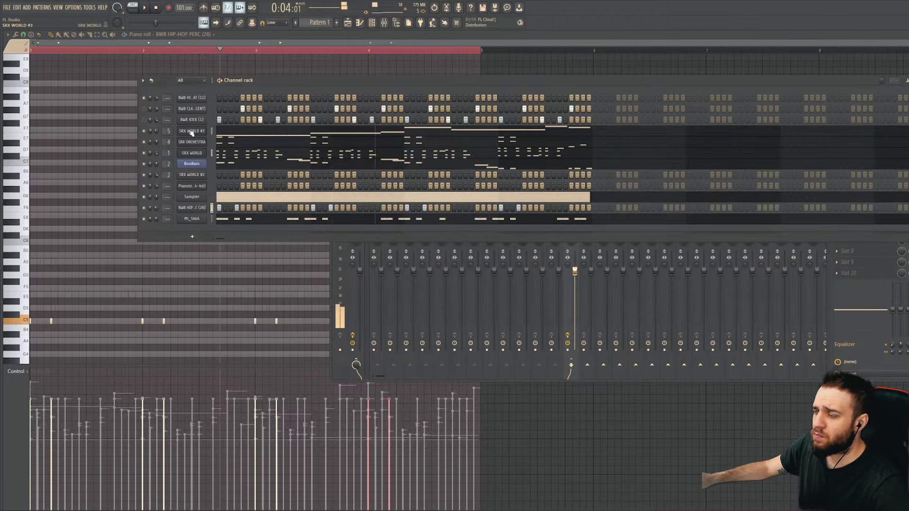
right_click(208, 129)
click(228, 203)
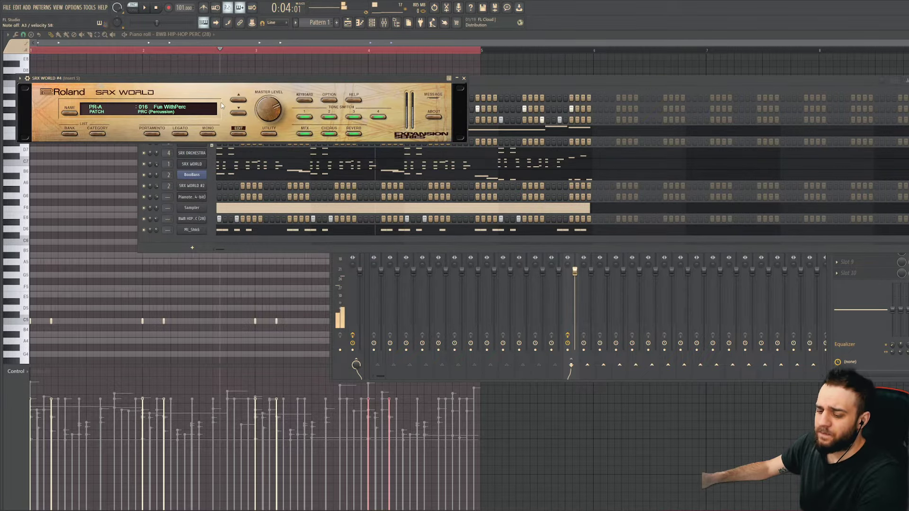
drag(231, 84, 338, 194)
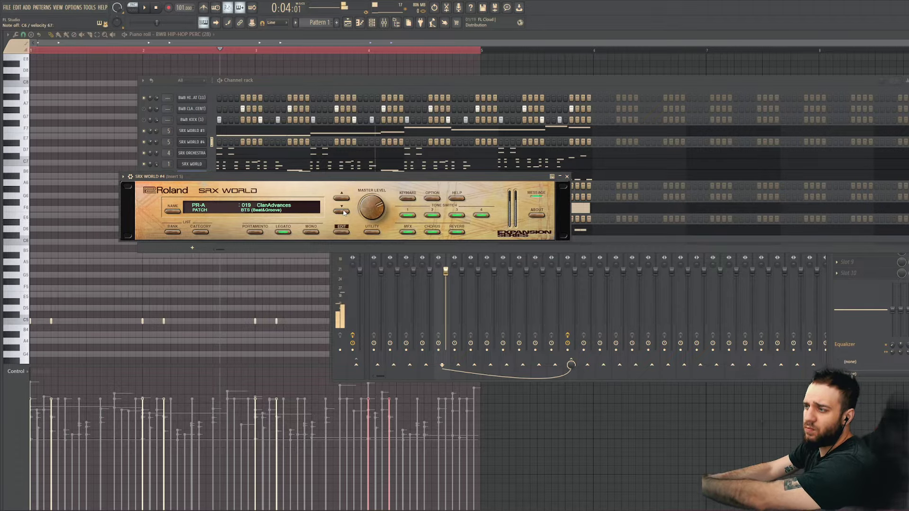
click(172, 211)
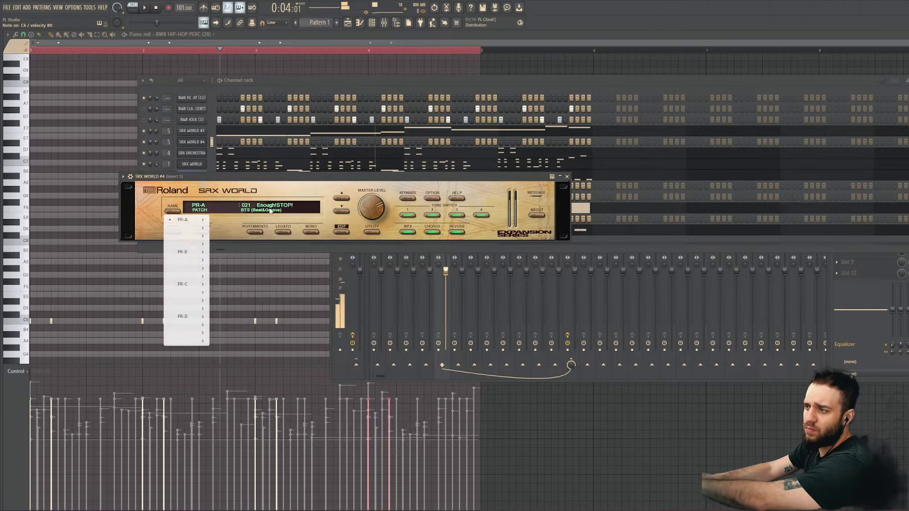
click(350, 214)
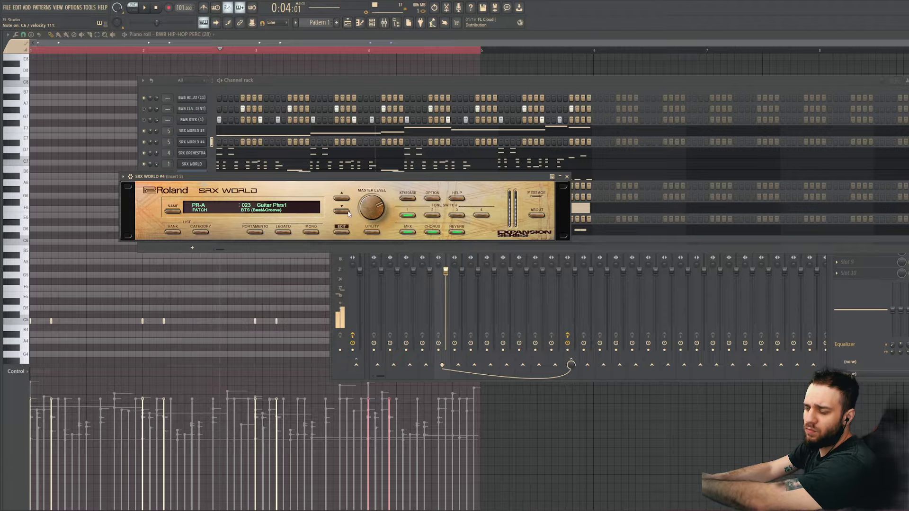
key(space)
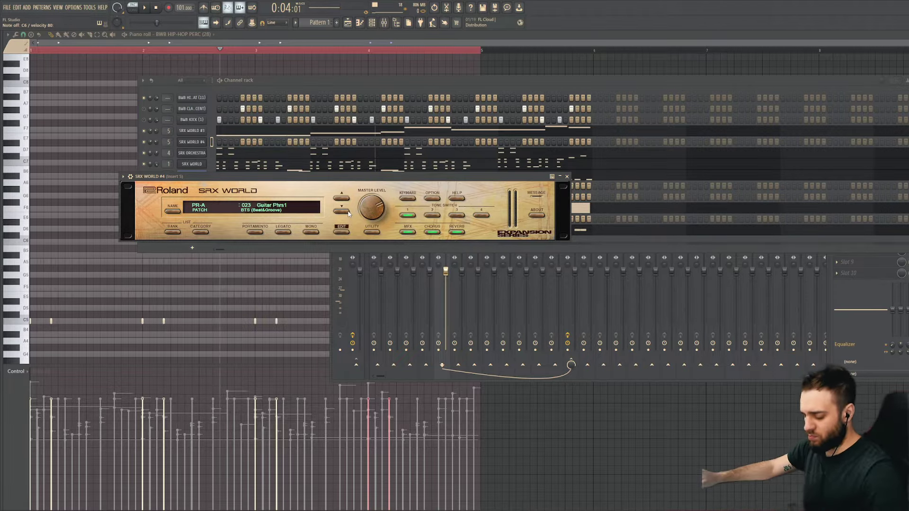
Step: Fill all four bars of the SRX WORLD #4 channel with one-bar D5 notes
click(192, 142)
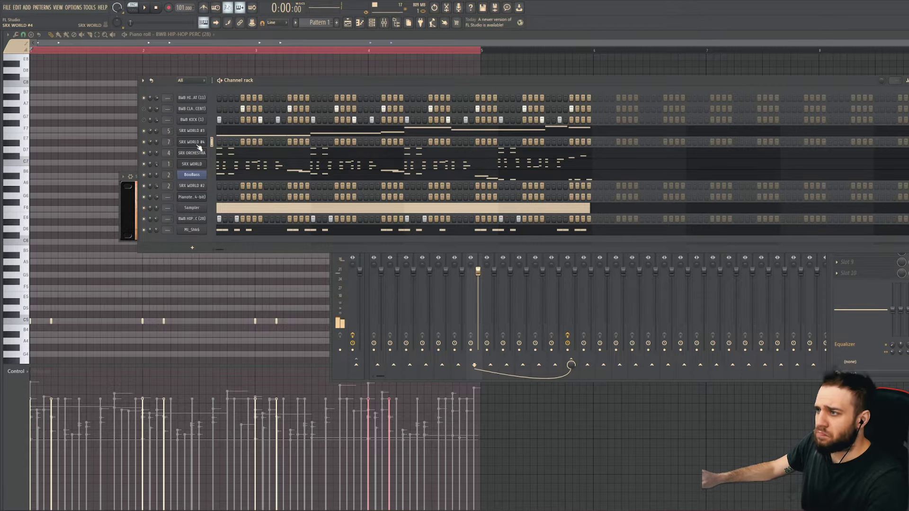
right_click(199, 147)
click(223, 142)
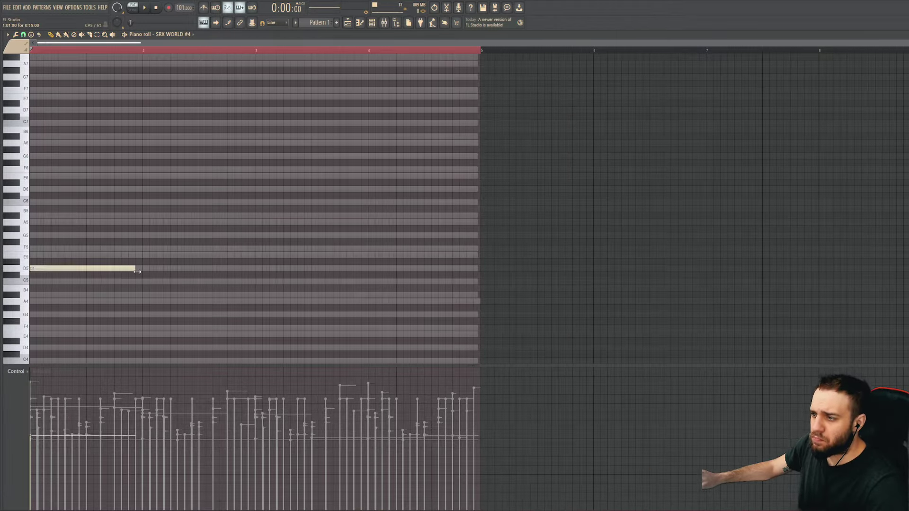
click(147, 269)
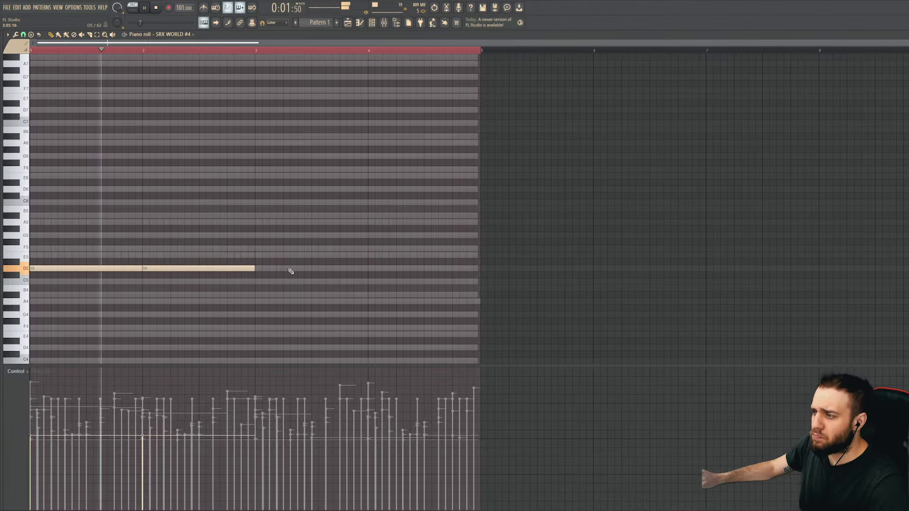
click(257, 270)
click(372, 270)
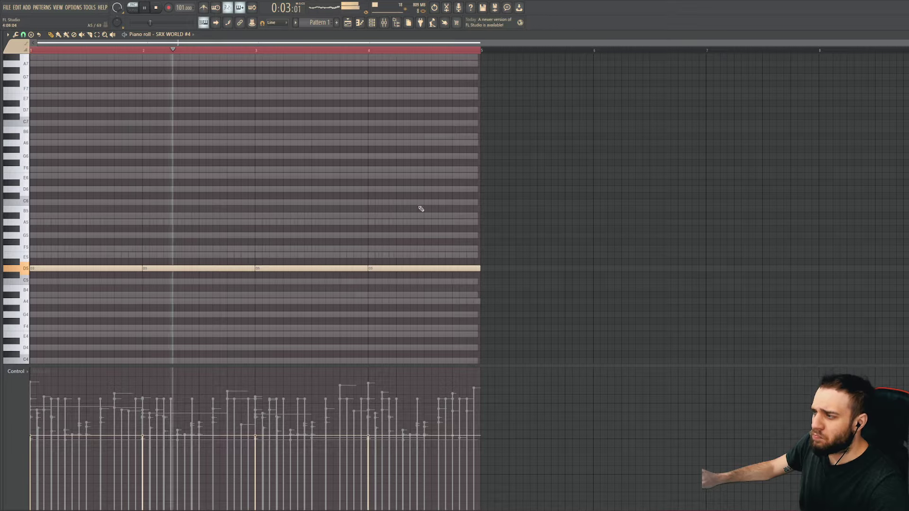
Step: Solo SRX WORLD #4, audition its LoopPhrase 1 patch, and bring the other channels back in
click(372, 22)
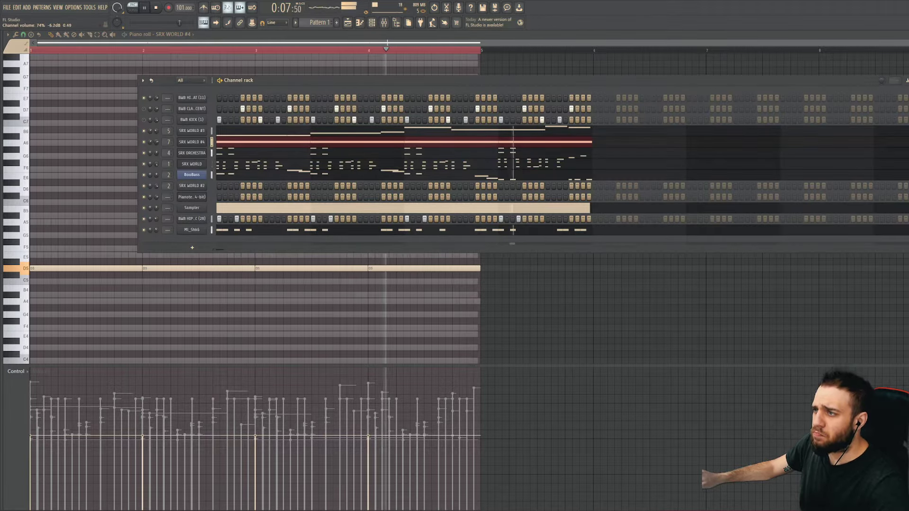
right_click(145, 147)
click(204, 149)
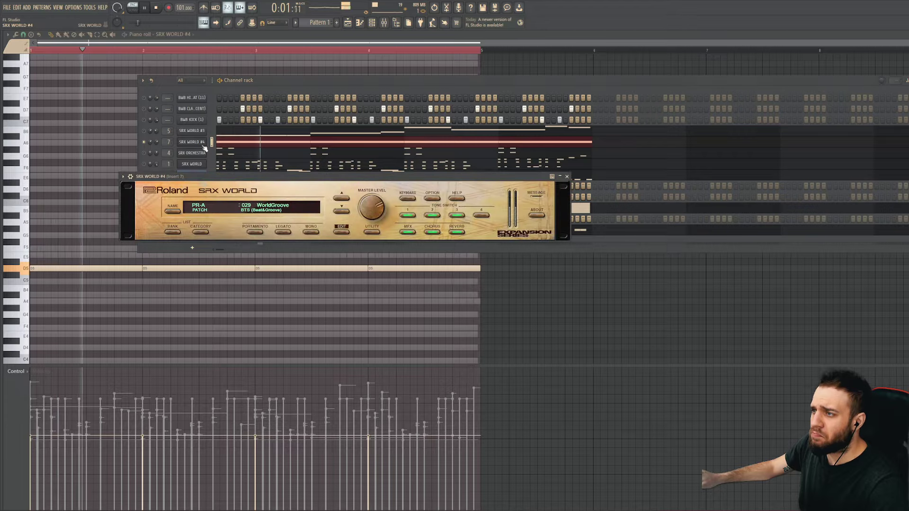
click(341, 211)
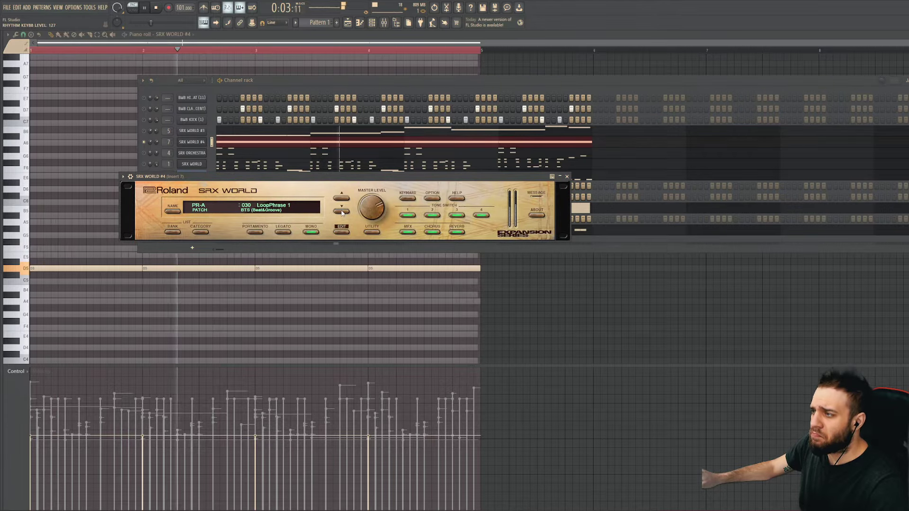
right_click(151, 144)
click(153, 145)
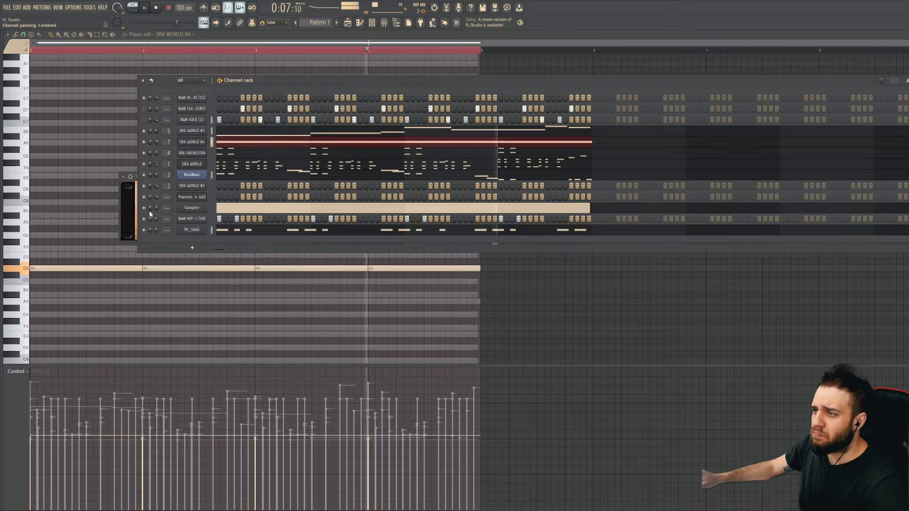
Step: Audition LoopPhrase 2, TABLA groove and JasonGoEast in SRX WORLD #4 against the beat, and step back to earlier Beat&Groove patches
click(188, 146)
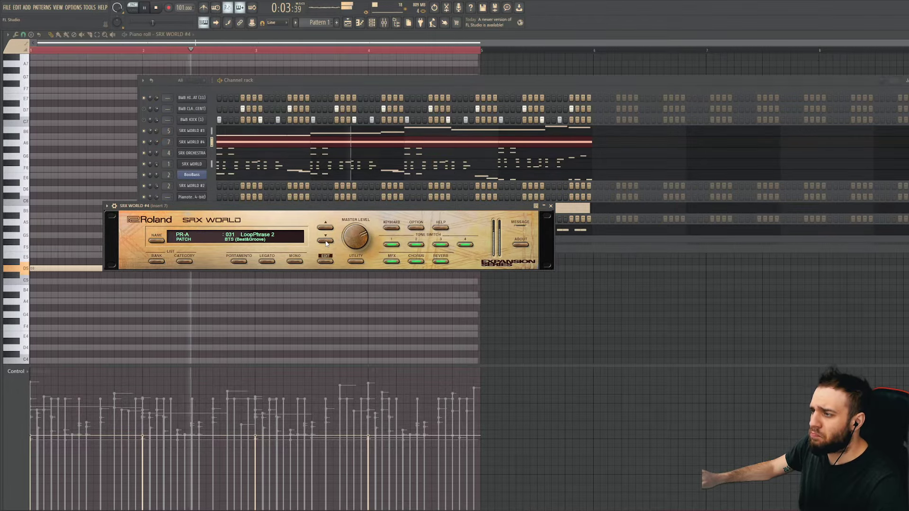
click(325, 242)
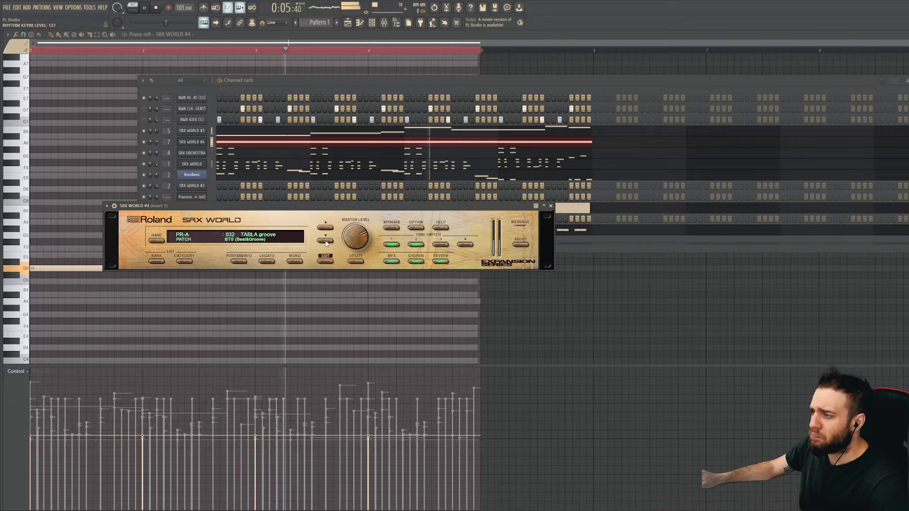
click(326, 242)
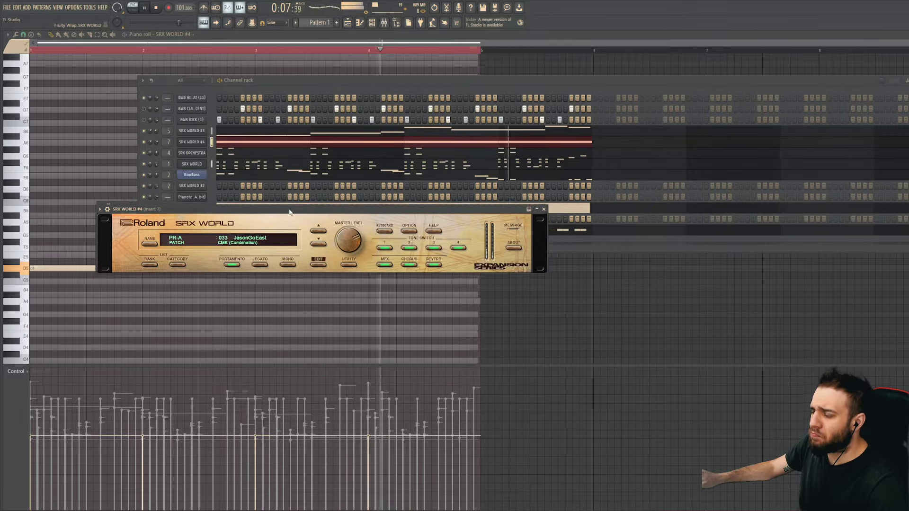
click(318, 231)
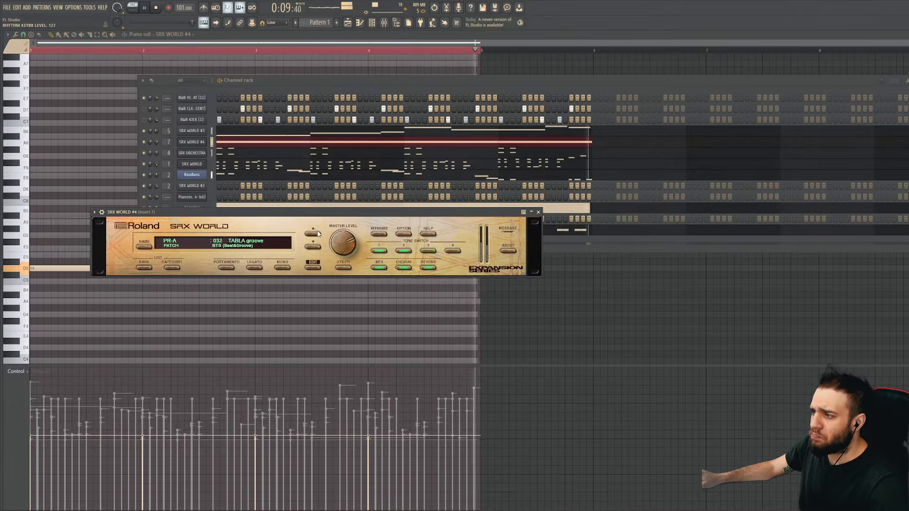
click(318, 233)
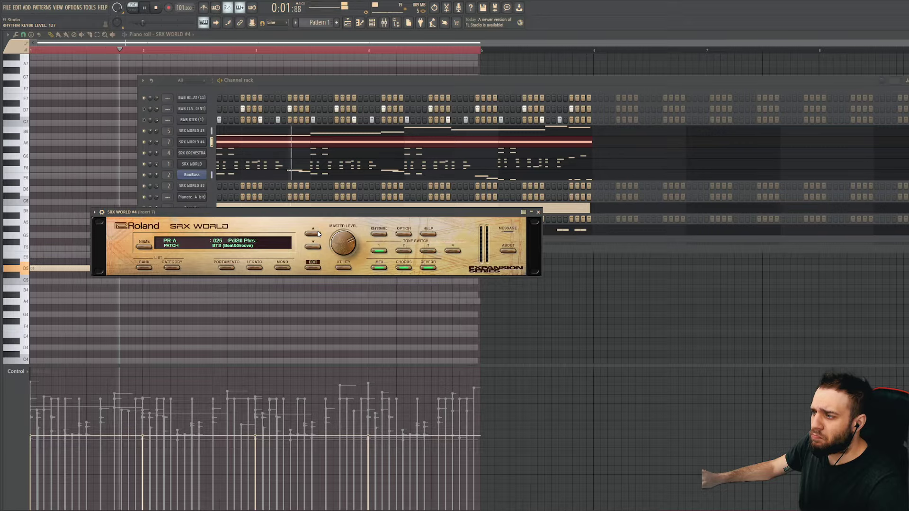
Step: Step SRX WORLD #4 forward through Asia UFO and Didgeri to the WorldGroove patch, and solo the channel
click(314, 247)
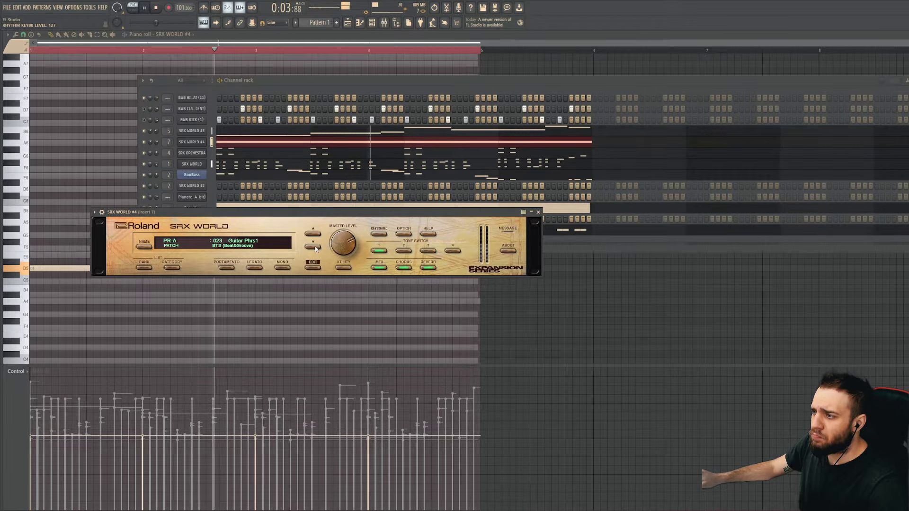
click(313, 247)
click(313, 247)
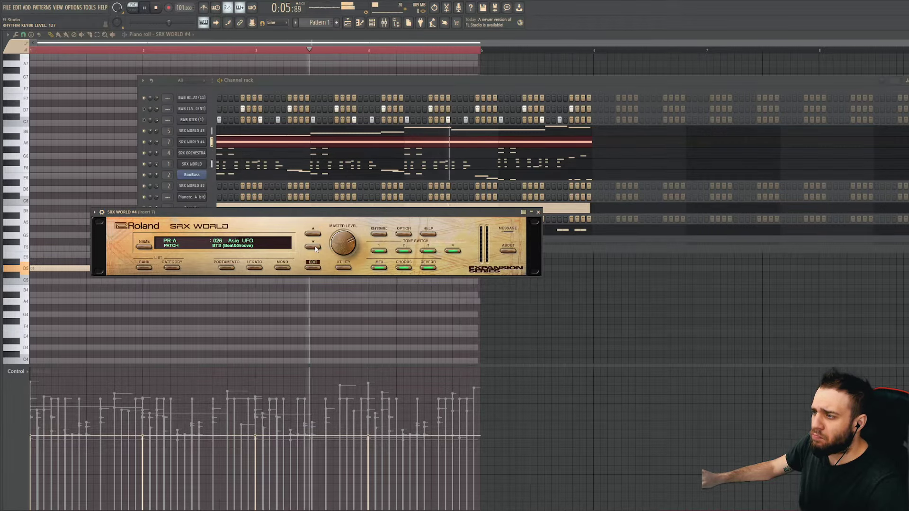
click(314, 247)
click(313, 247)
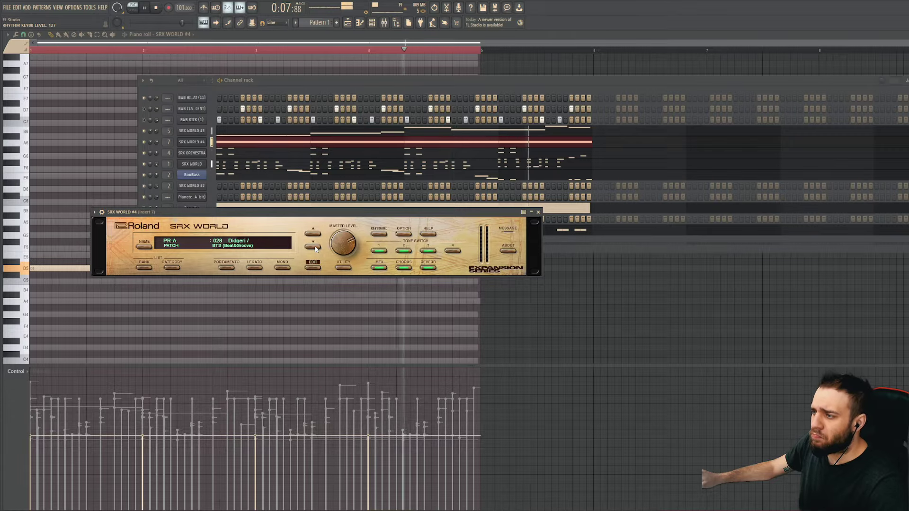
right_click(150, 142)
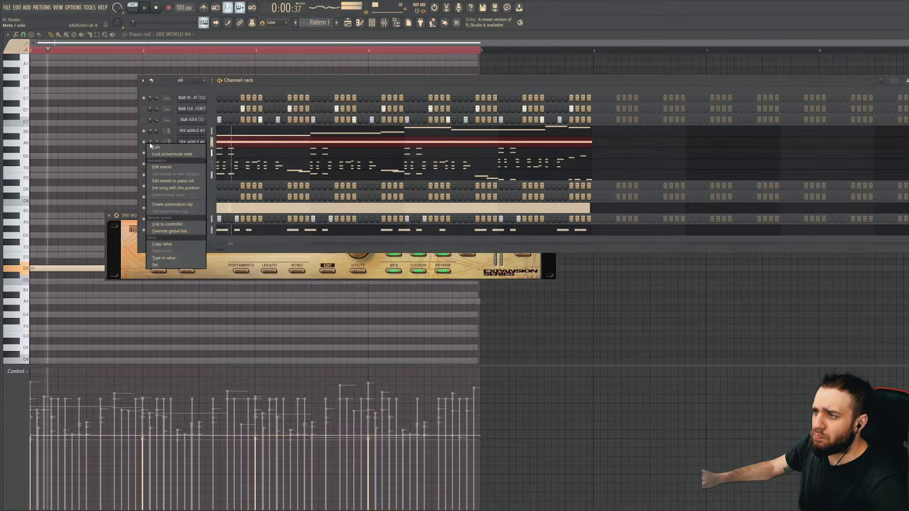
click(154, 147)
click(308, 221)
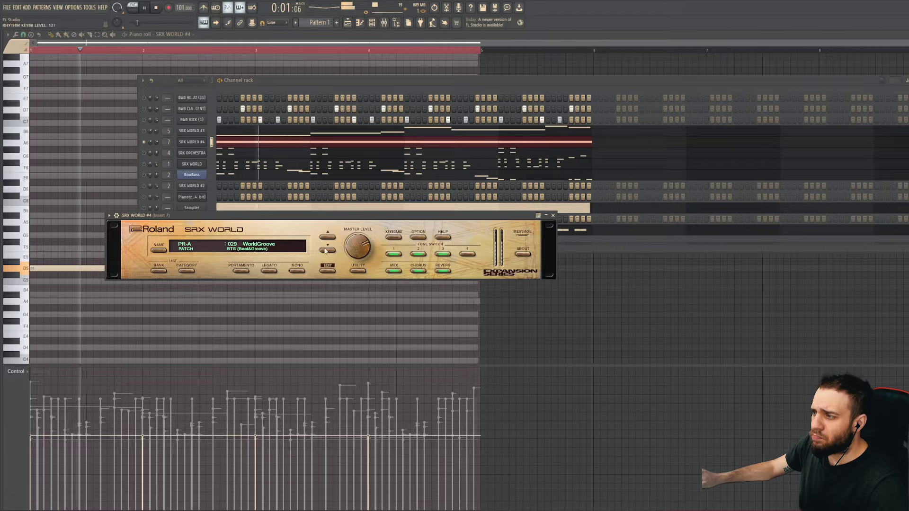
drag(308, 221, 291, 222)
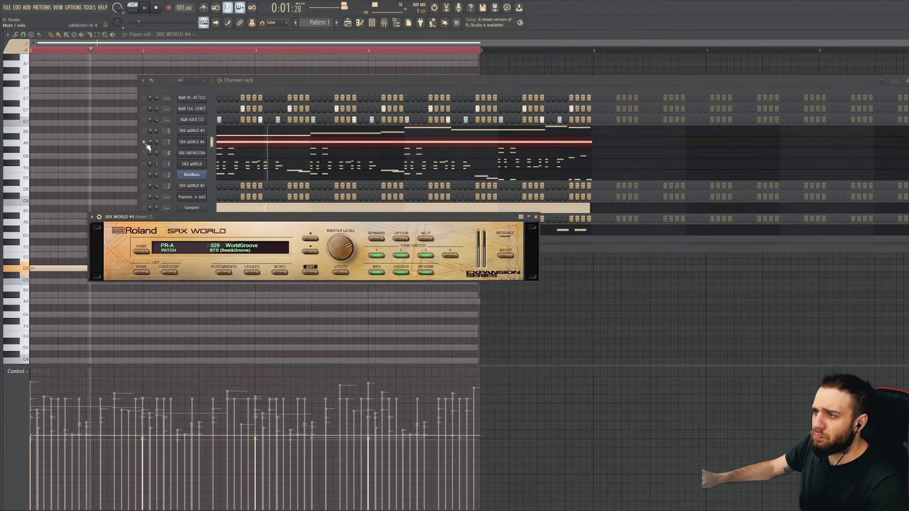
Step: Add a Fruity Parametric EQ 2 to mixer Insert 7, the SRX WORLD #4 track, and step its preset to Kick
click(196, 210)
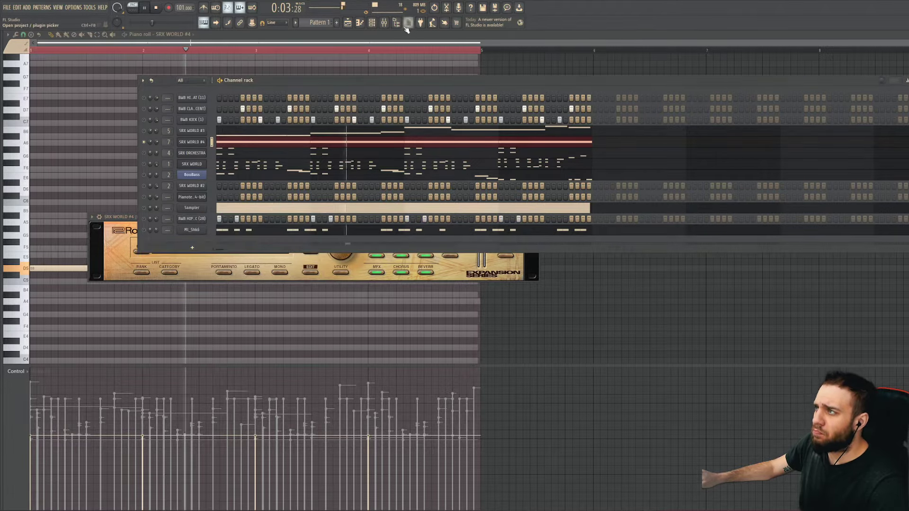
click(383, 22)
click(847, 185)
click(681, 188)
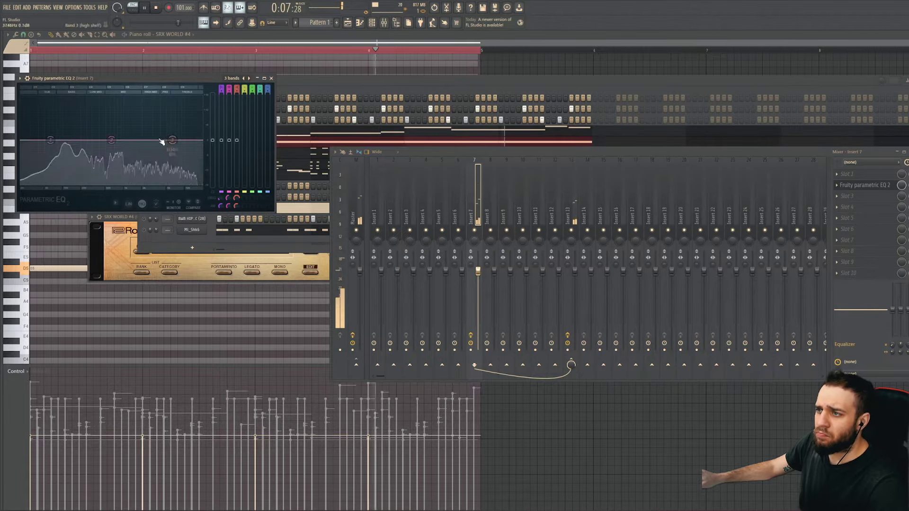
click(248, 77)
click(249, 78)
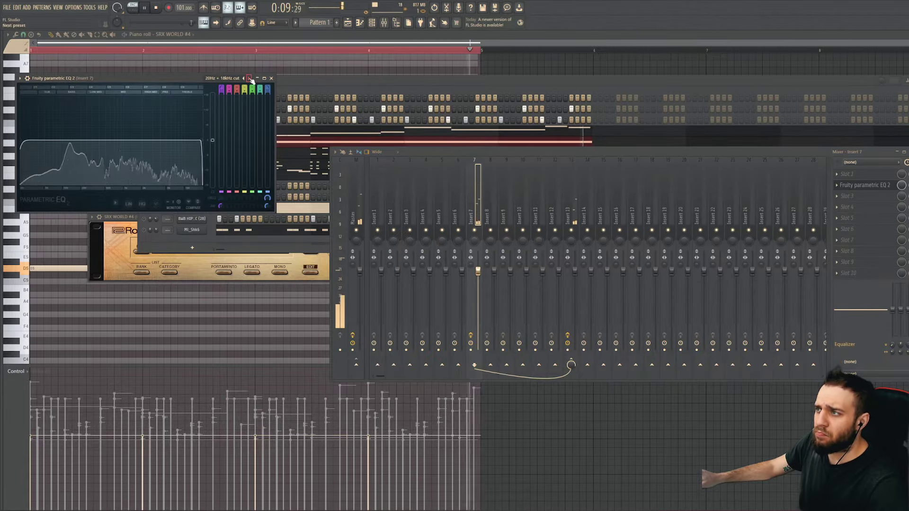
click(249, 79)
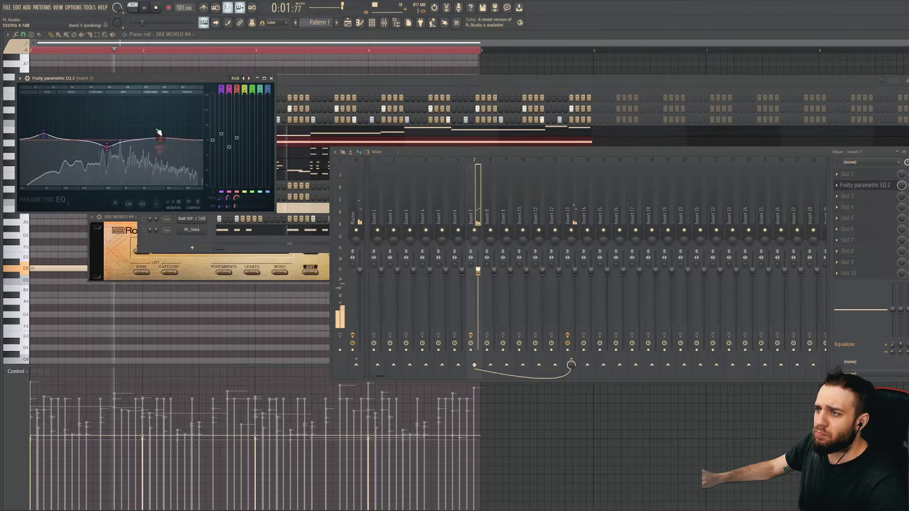
Step: Boost band 3 of the Insert 7 EQ, flatten band 2, and cut low band 1 to about -8.3 dB
drag(158, 134, 161, 127)
drag(43, 135, 97, 149)
drag(65, 175, 64, 160)
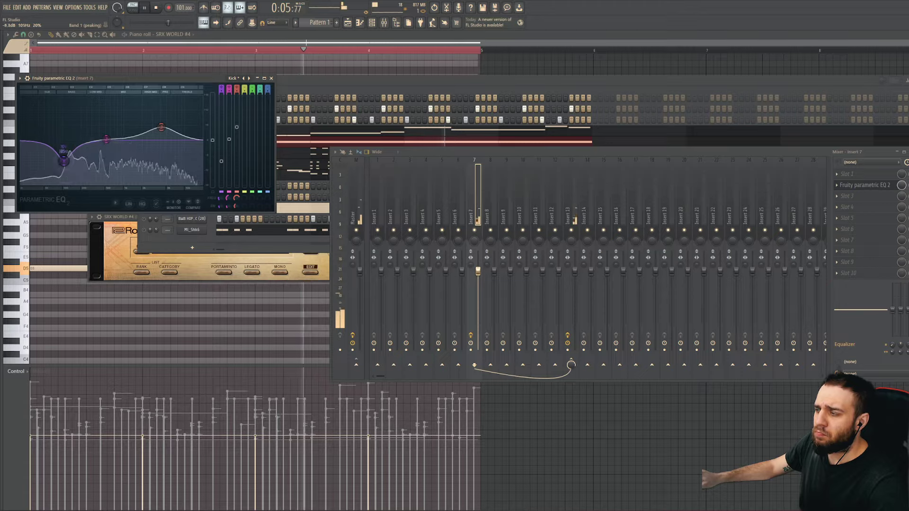
click(327, 106)
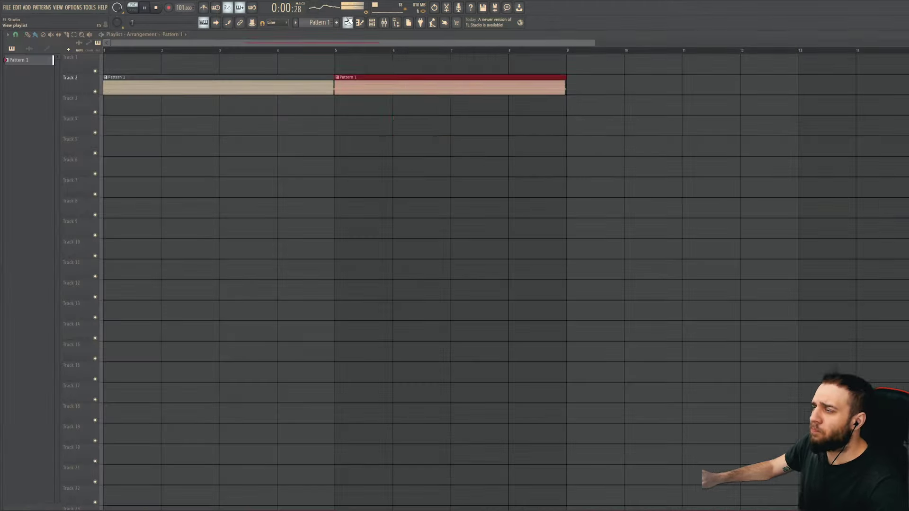
click(393, 131)
right_click(393, 131)
scroll(339, 156, down, 2)
Step: Audition hi-hat samples in the 1SWAMIQ SAUCE Hats folder, including BWB WAVE 3 HI HAT (5) and (18), and collapse the folder
click(371, 22)
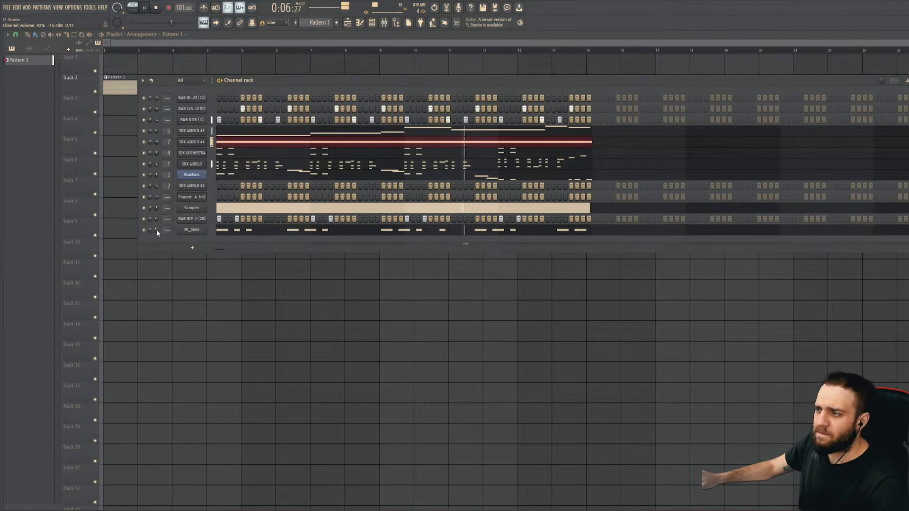
key(alt+F8)
click(47, 199)
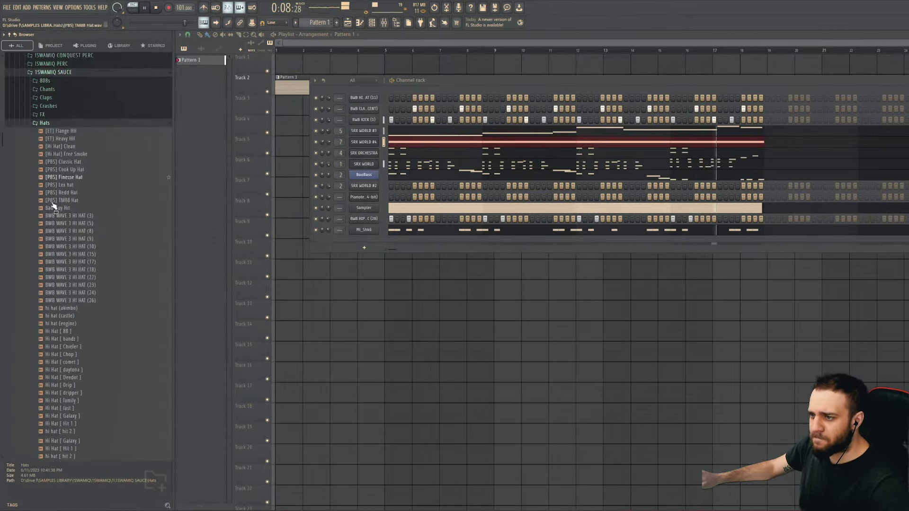
scroll(83, 241, down, 4)
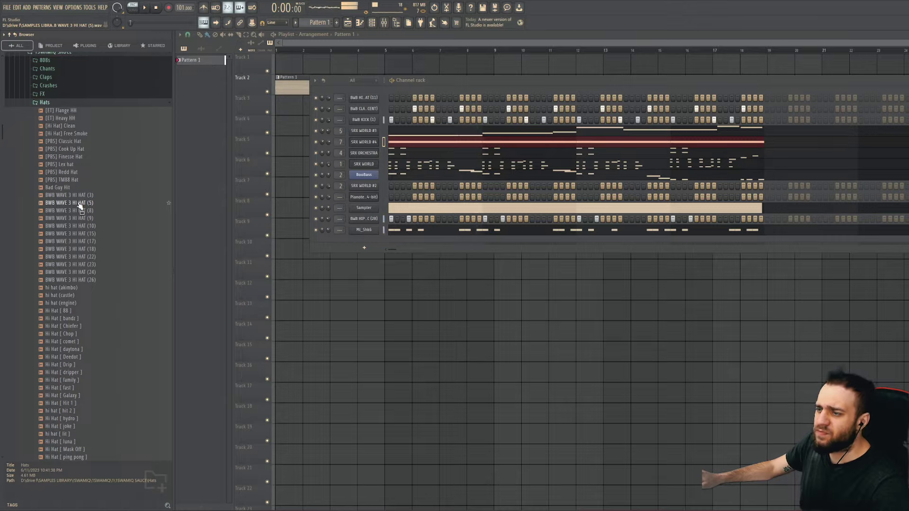
click(79, 206)
click(71, 249)
scroll(69, 227, up, 6)
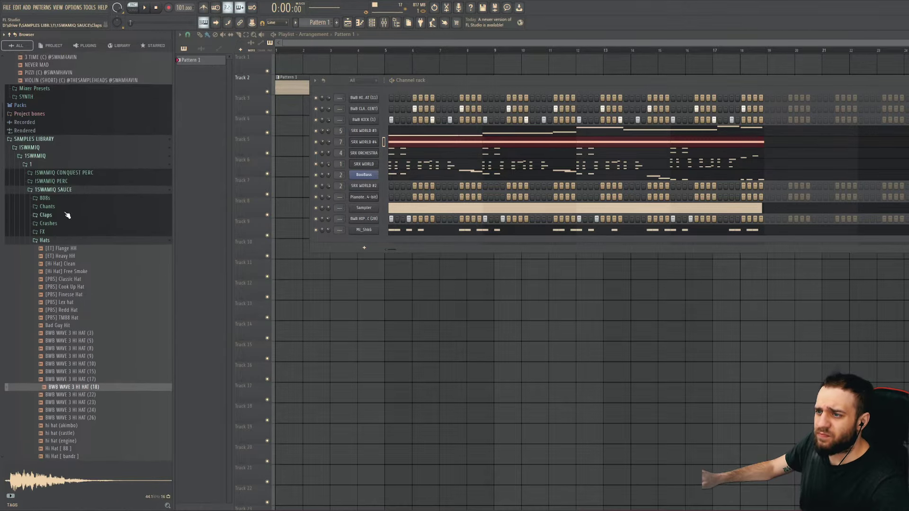
click(53, 241)
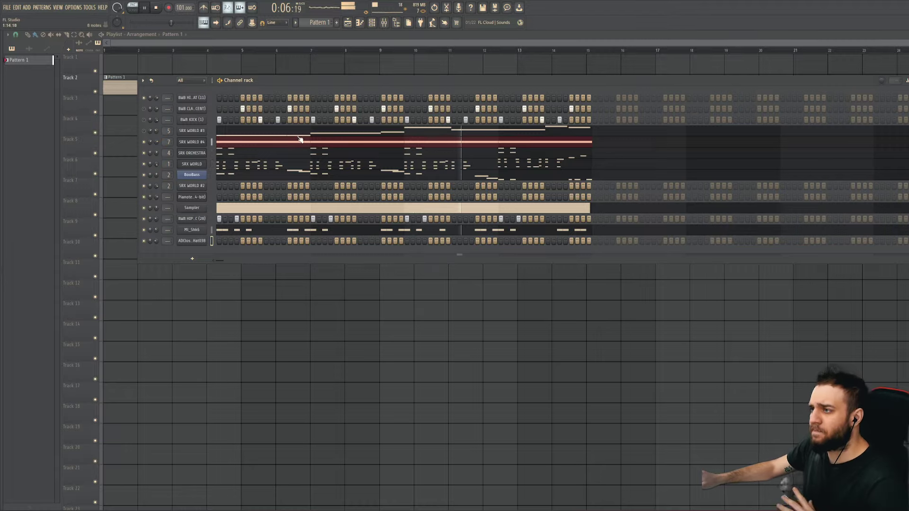
Step: Insert an Xpand!2 channel above SRX ORCHESTRA and try its Octave Kalimba+ mallet sound
right_click(203, 154)
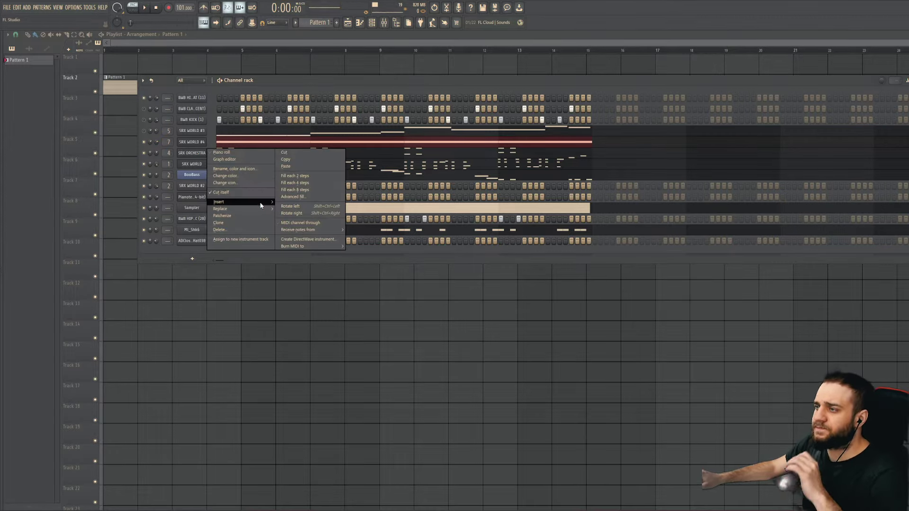
mouse_move(266, 208)
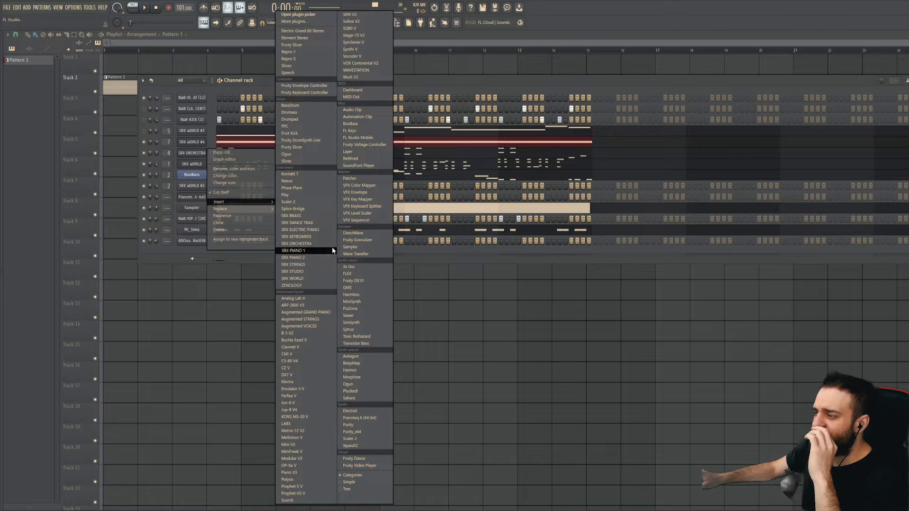
click(350, 446)
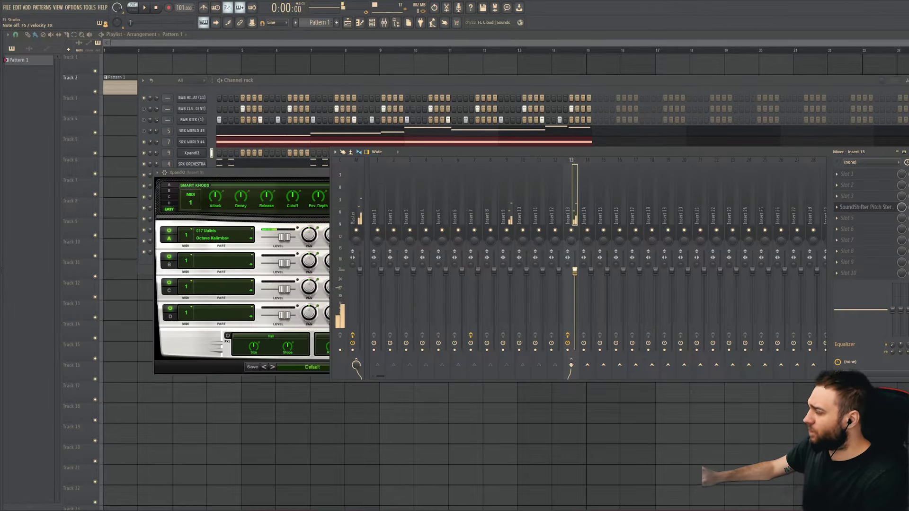
click(288, 177)
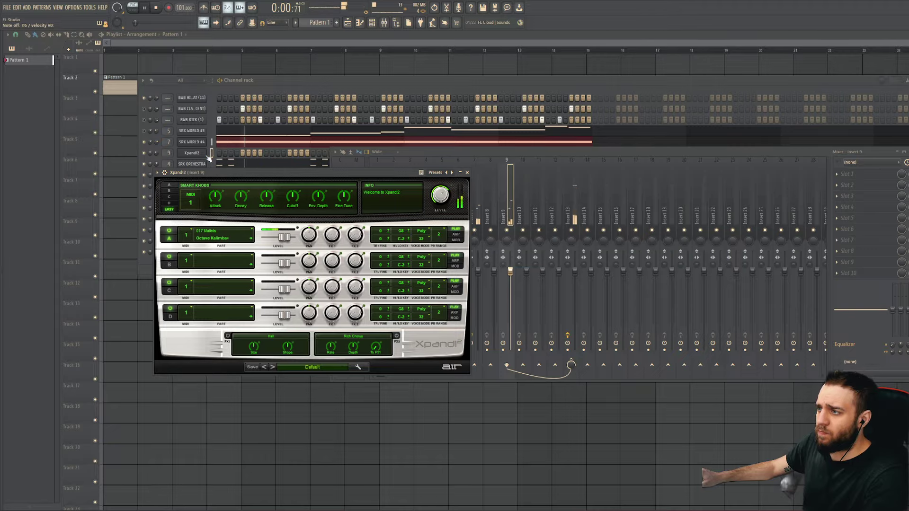
Step: Check mixer Insert 13 with the SoundShifter, and audition mallet sounds such as Pretty Mallet+ in Xpand!2 against the beat
click(472, 153)
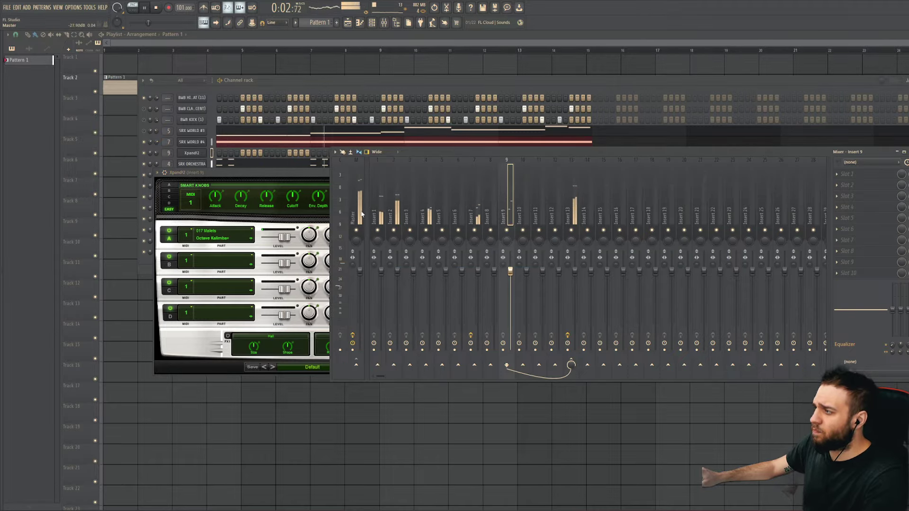
click(575, 209)
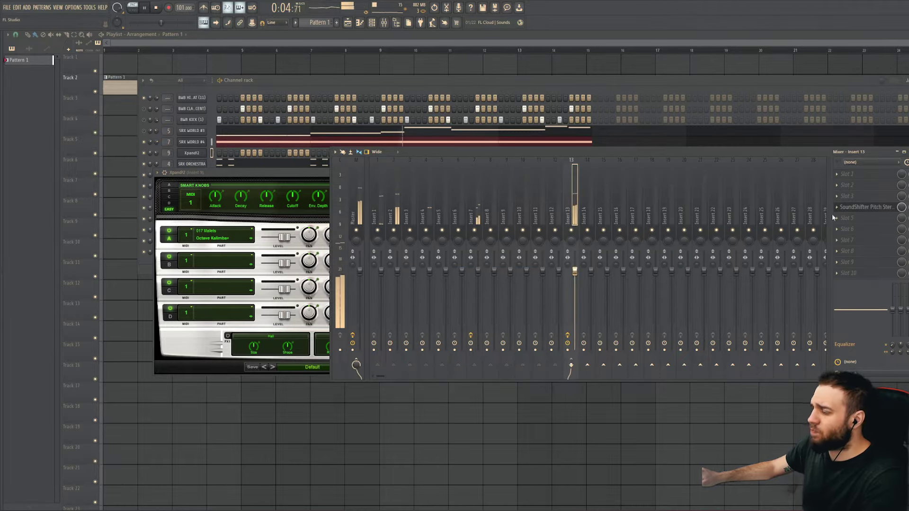
click(204, 158)
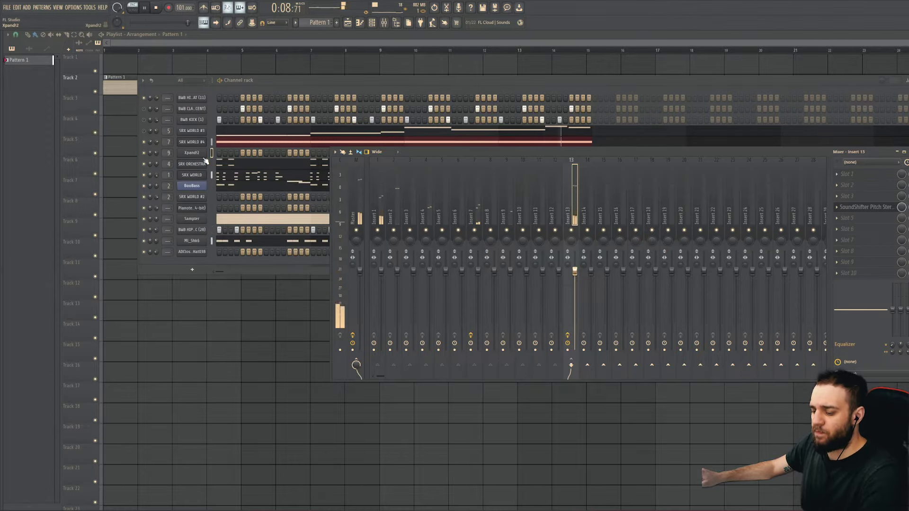
click(205, 159)
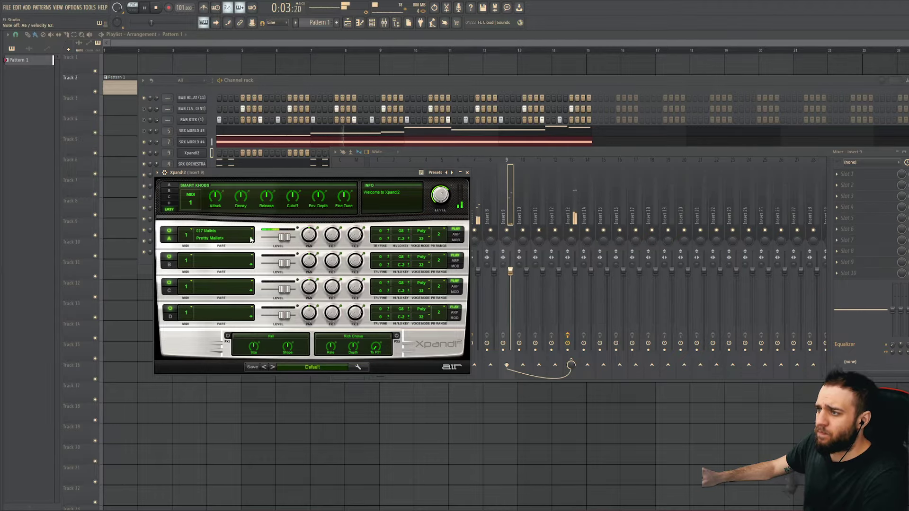
scroll(156, 153, down, 3)
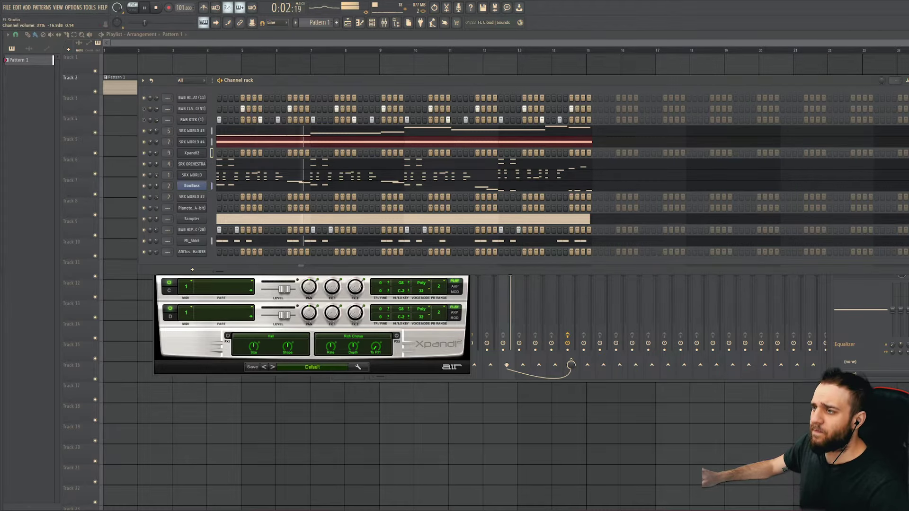
Step: Insert an SRX BRASS channel next to SRX WORLD #3 and move its plugin window lower on the workspace
right_click(206, 129)
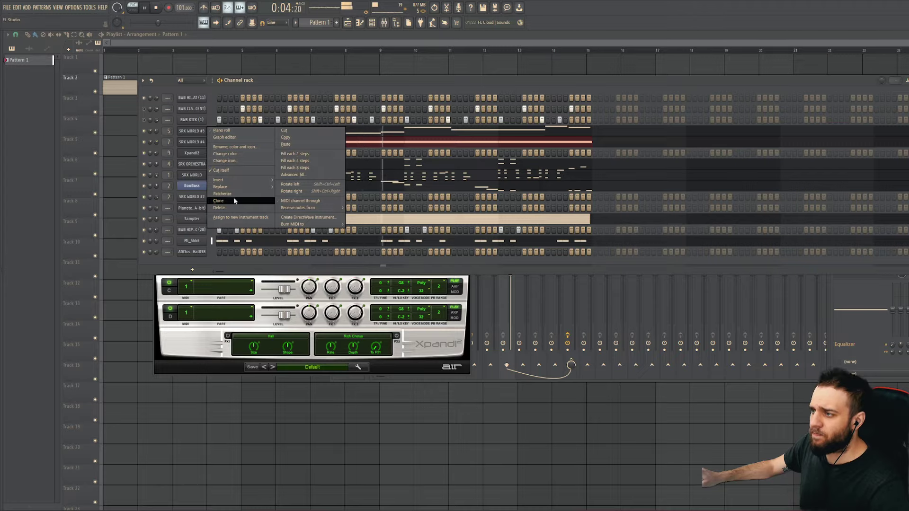
mouse_move(232, 181)
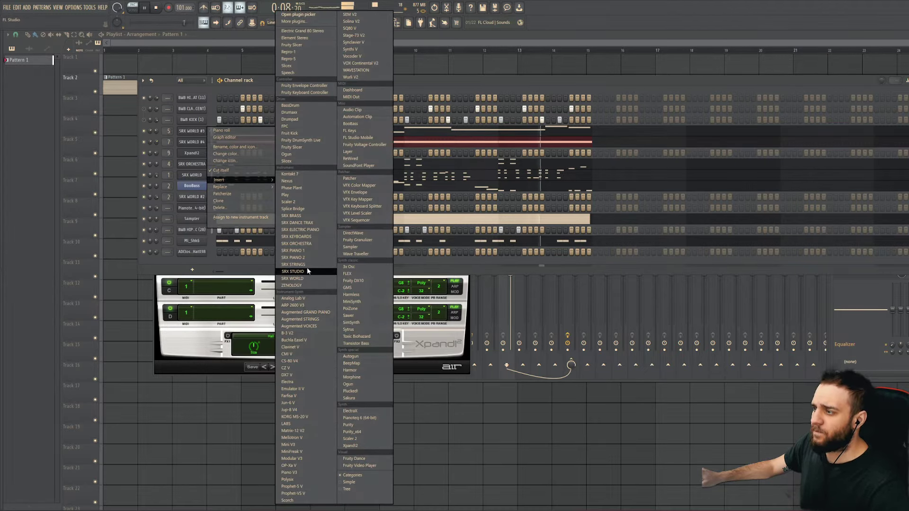
click(293, 216)
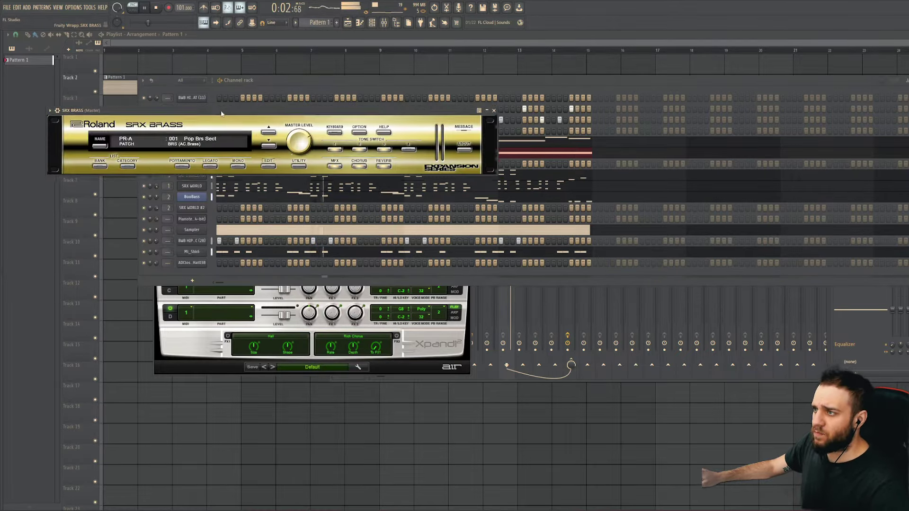
drag(264, 115, 350, 247)
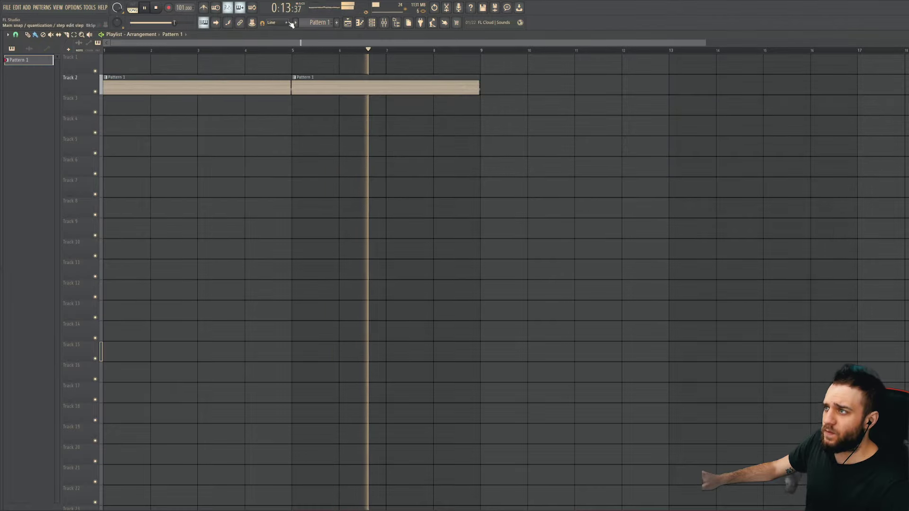
Step: Split Pattern 1 by channel so each instrument has its own pattern on a separate playlist track
click(318, 22)
click(387, 133)
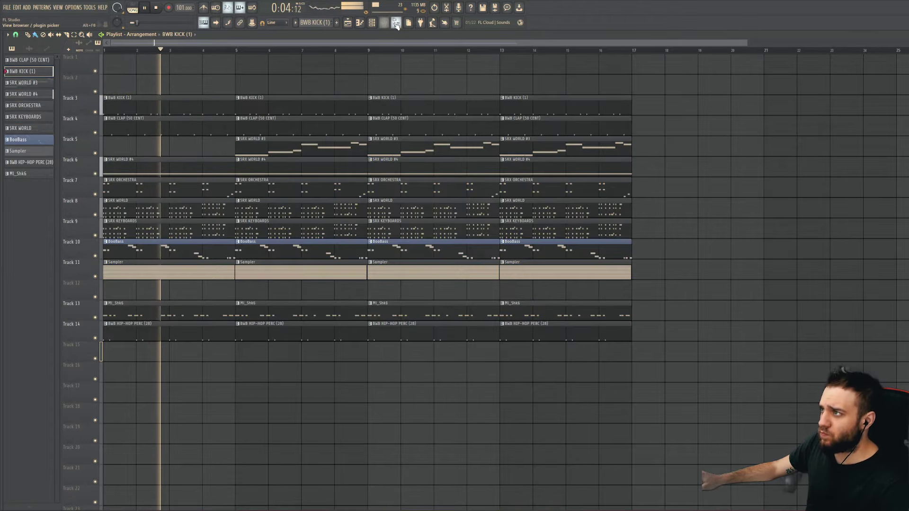
Step: Set the SoundShifter Pitch Stereo transpose on mixer Insert 13 to -4 semitones
click(384, 22)
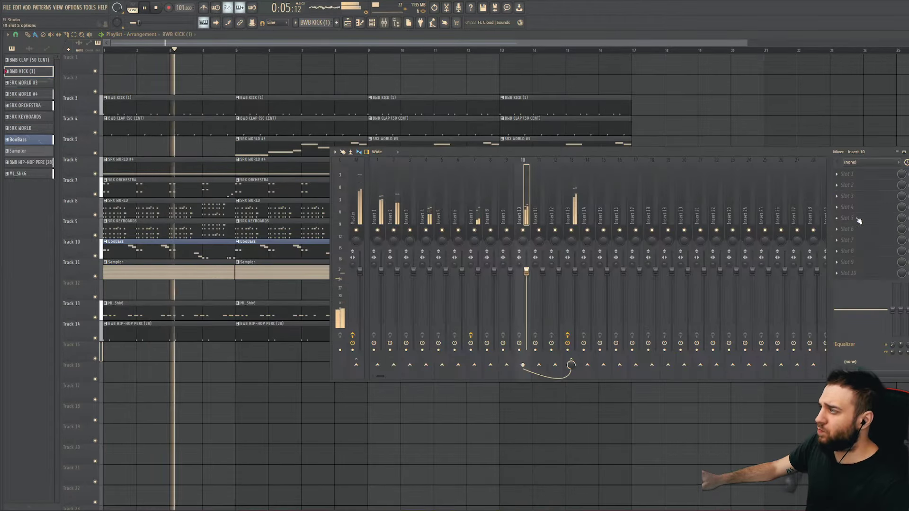
click(864, 207)
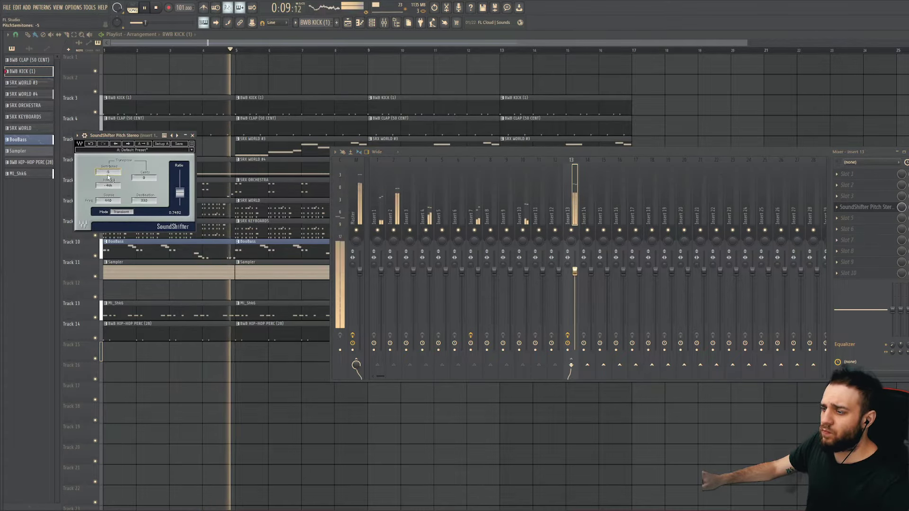
drag(109, 174, 110, 163)
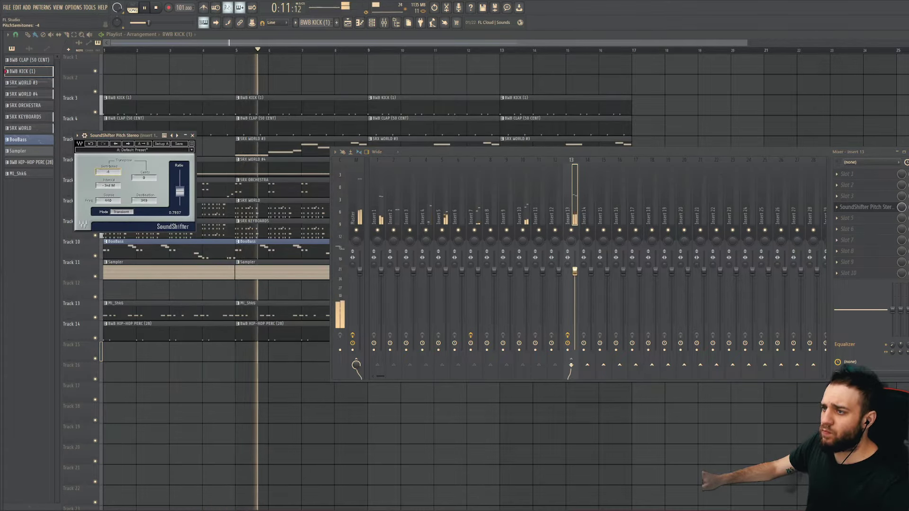
Step: Delete the SRX KEYBOARDS clips from bars 1–8, SRX WORLD #3 from bars 9–12, and SRX WORLD and SRX ORCHESTRA from bars 9–16
click(299, 145)
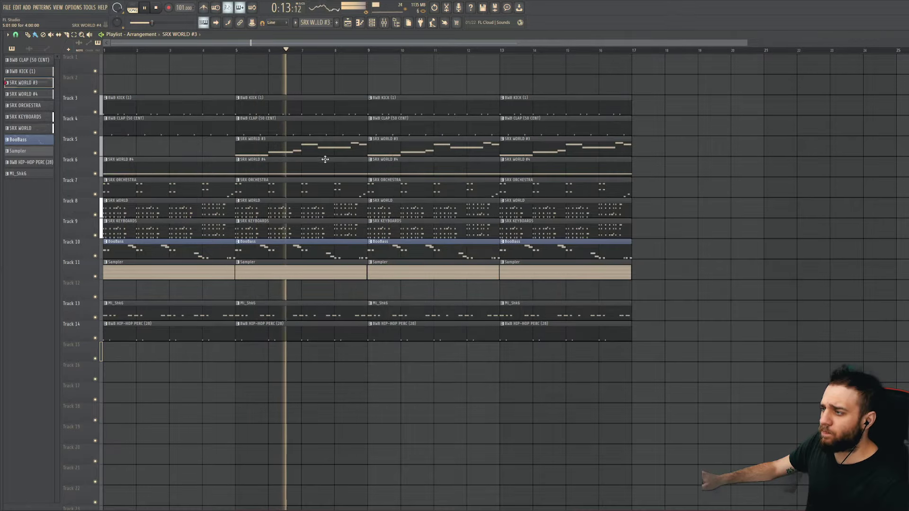
right_click(282, 236)
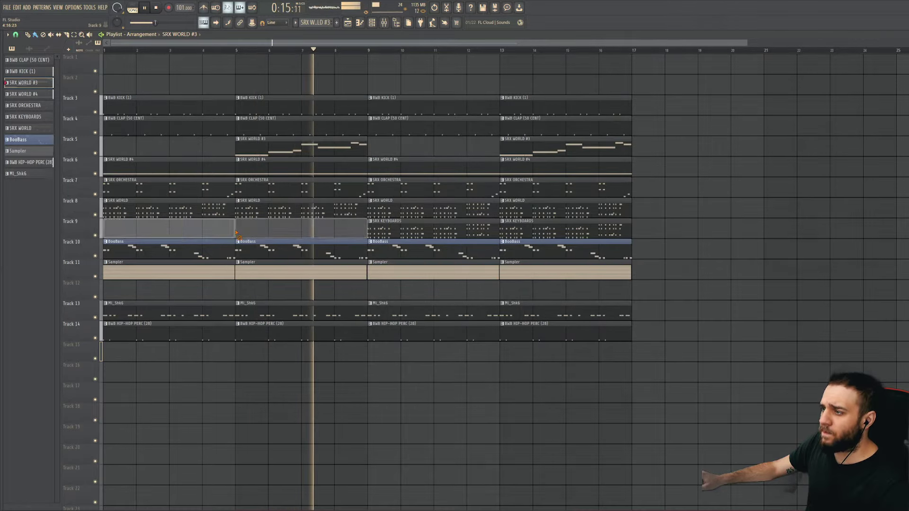
right_click(411, 211)
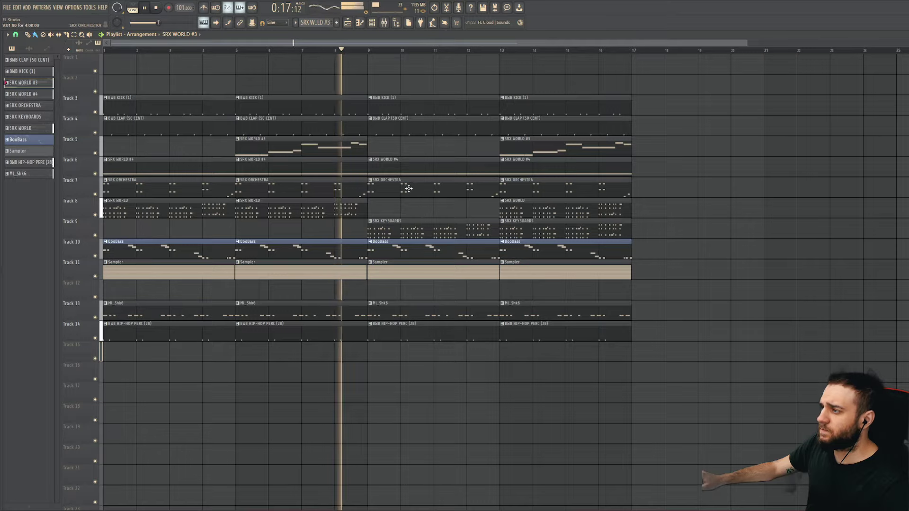
right_click(409, 188)
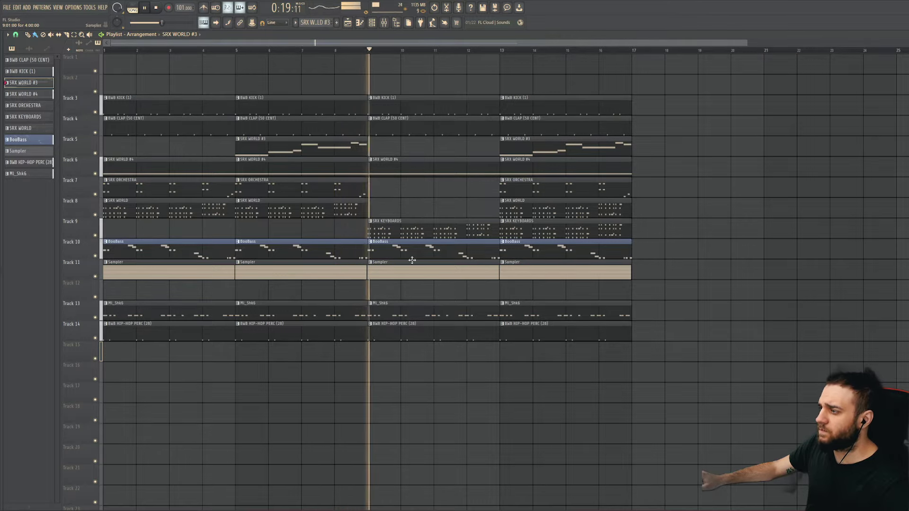
right_click(501, 200)
right_click(521, 189)
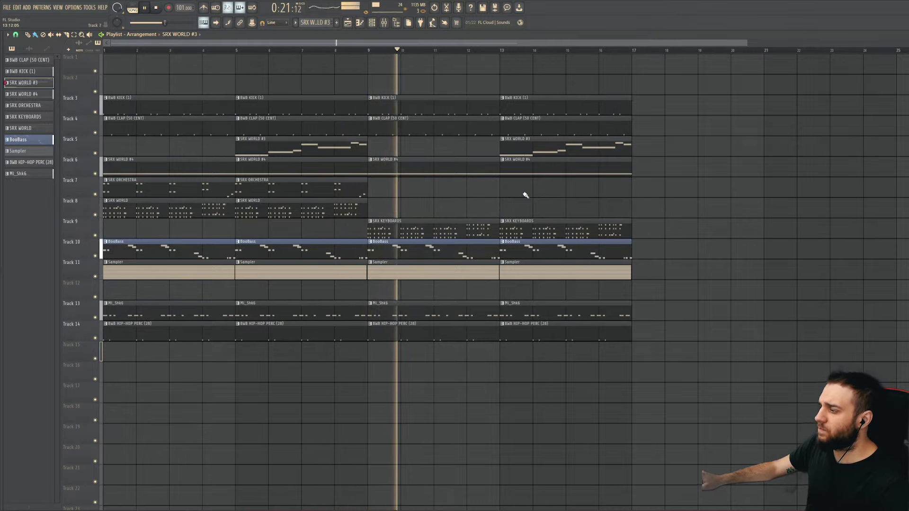
scroll(386, 189, down, 2)
scroll(386, 189, up, 2)
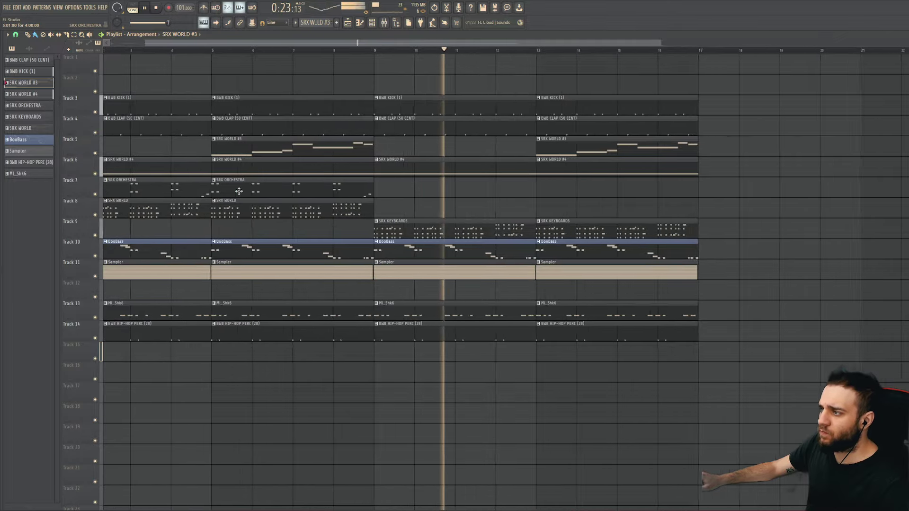
scroll(385, 189, down, 3)
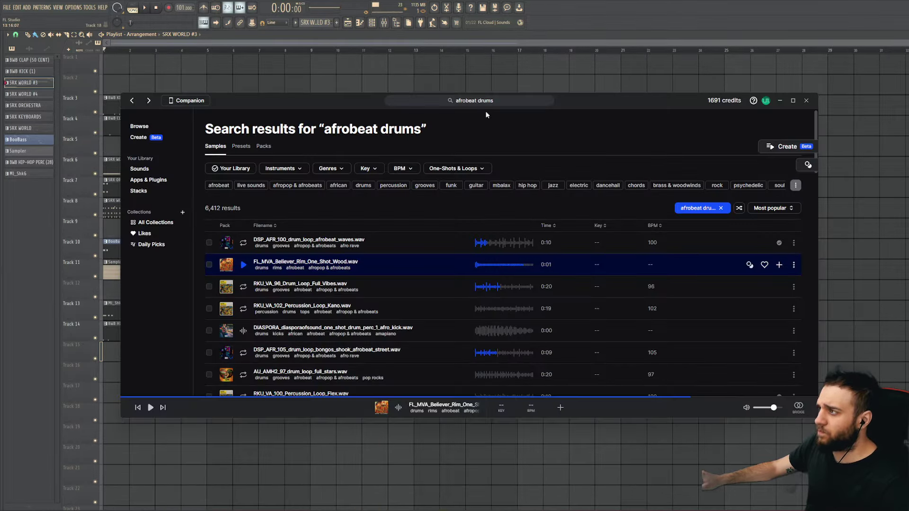
Step: Search the Splice samples for "latin guitar", preview the results and add a flamenco guitar solo loop to Track 12 at bar 1
text(latin)
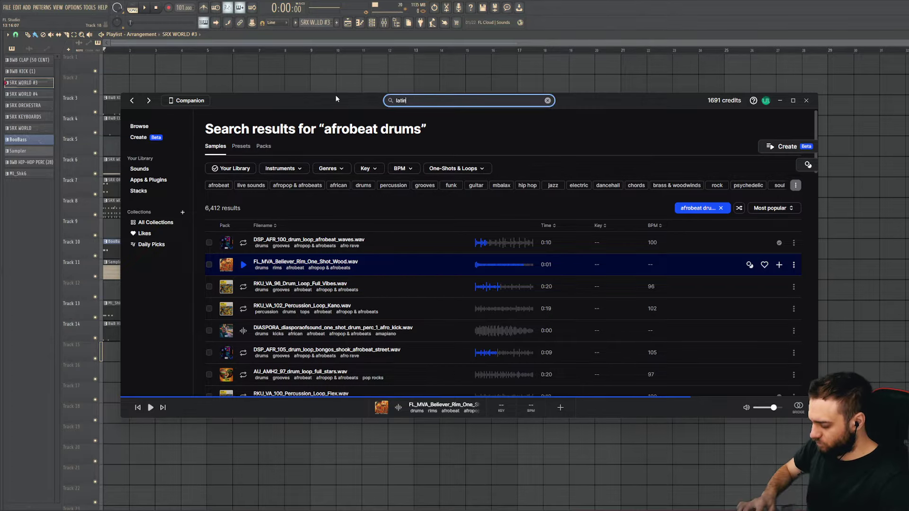
text( guitar)
key(Return)
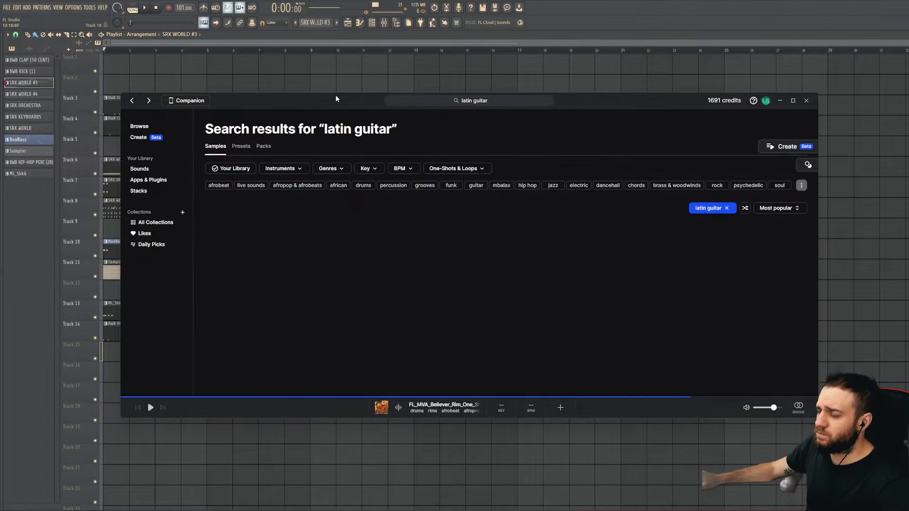
click(242, 262)
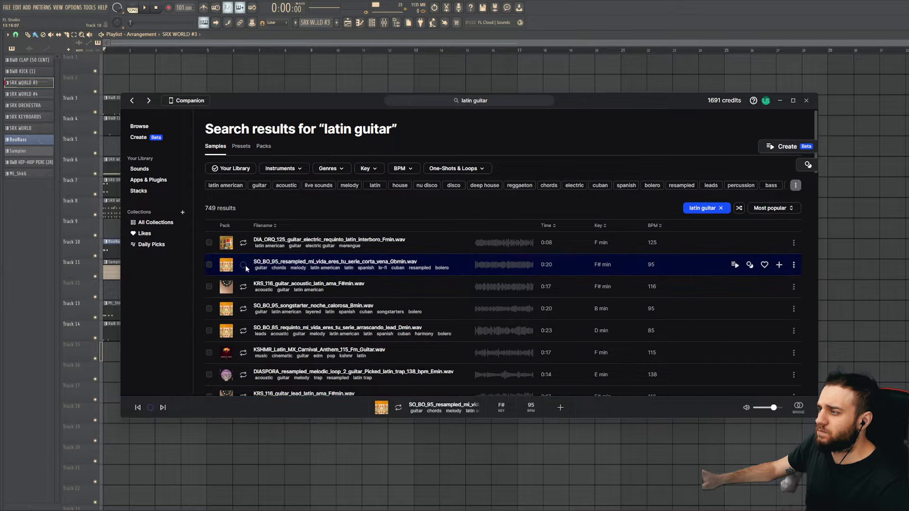
scroll(279, 267, down, 2)
scroll(280, 266, down, 1)
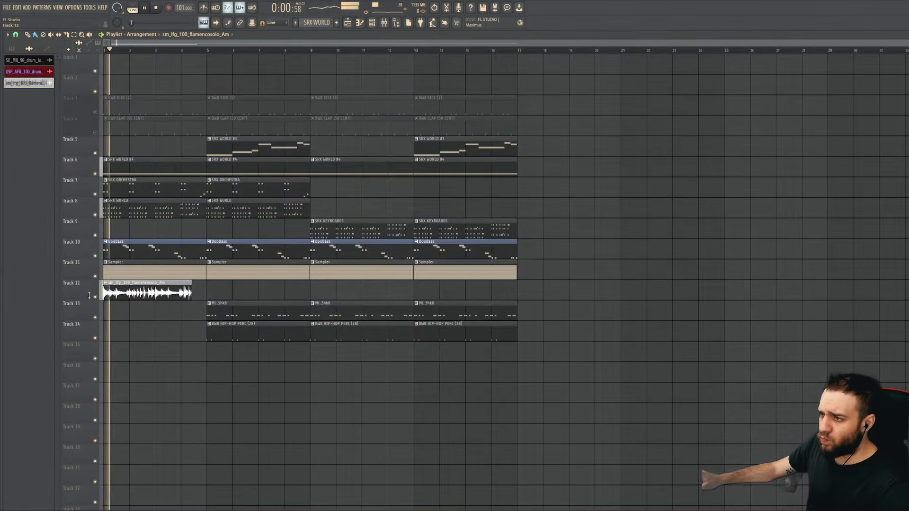
Step: Try SRX KEYBOARDS in place of the SRX WORLD clip in bars 1–4, play it back and undo the swap
scroll(113, 294, up, 4)
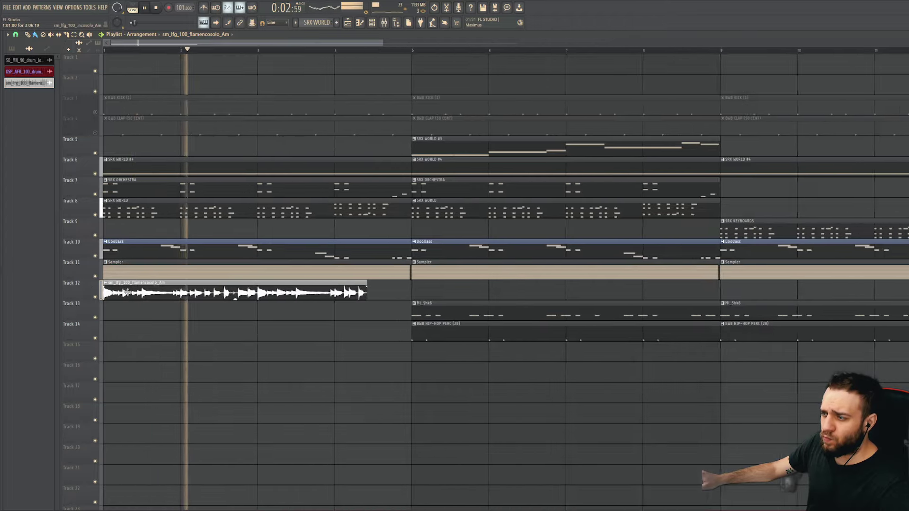
scroll(128, 292, down, 3)
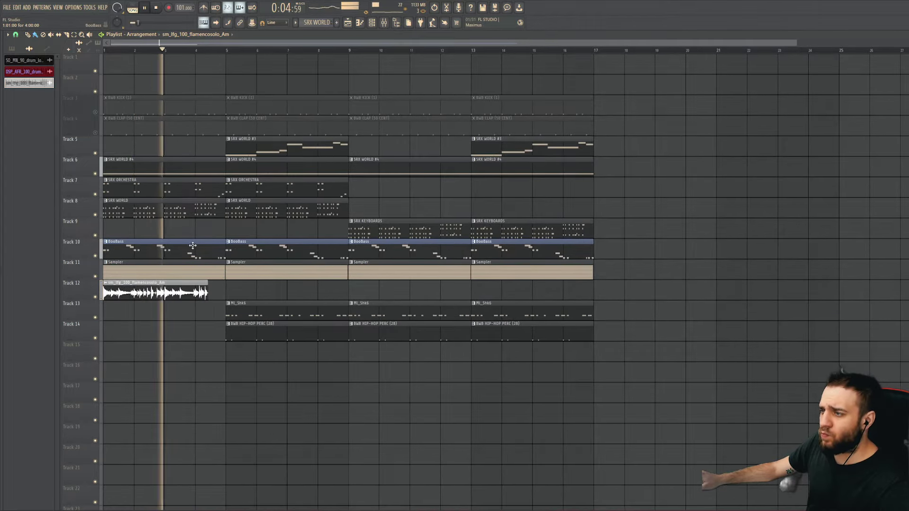
click(11, 48)
drag(26, 117, 119, 221)
key(space)
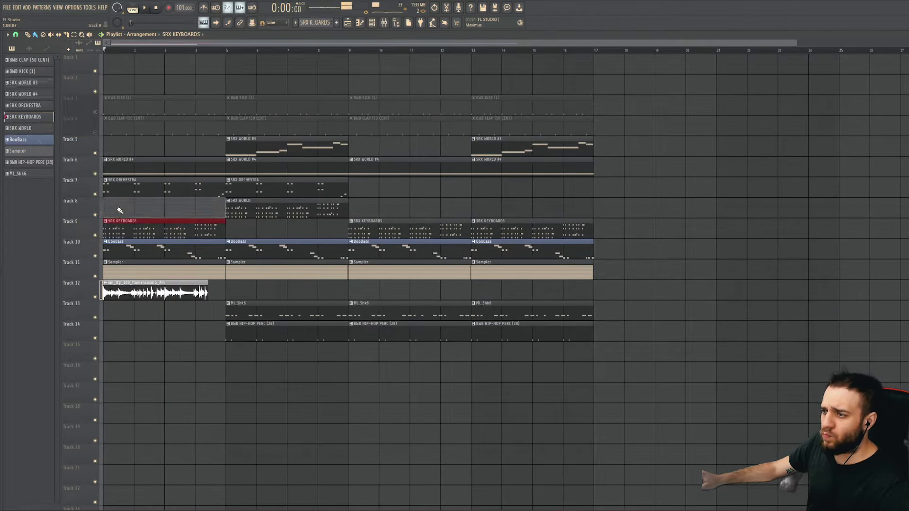
key(space)
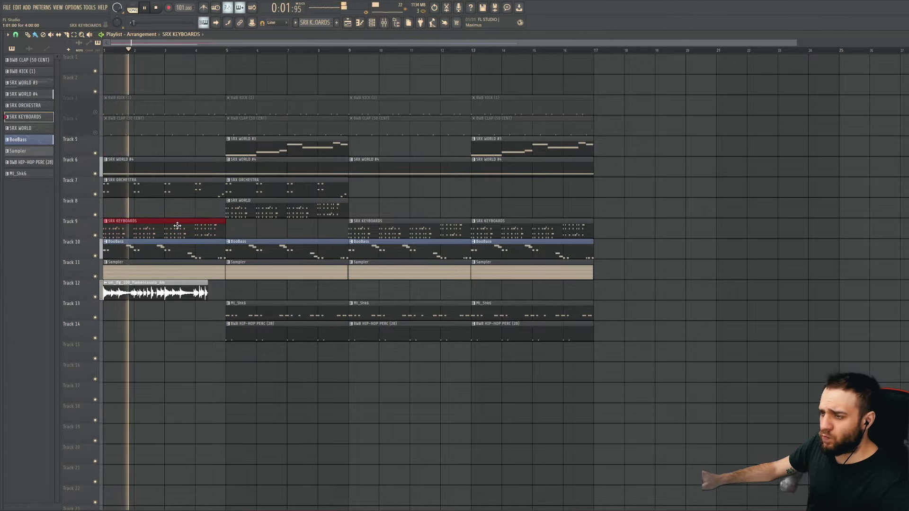
key(ctrl+z)
key(ctrl+z)
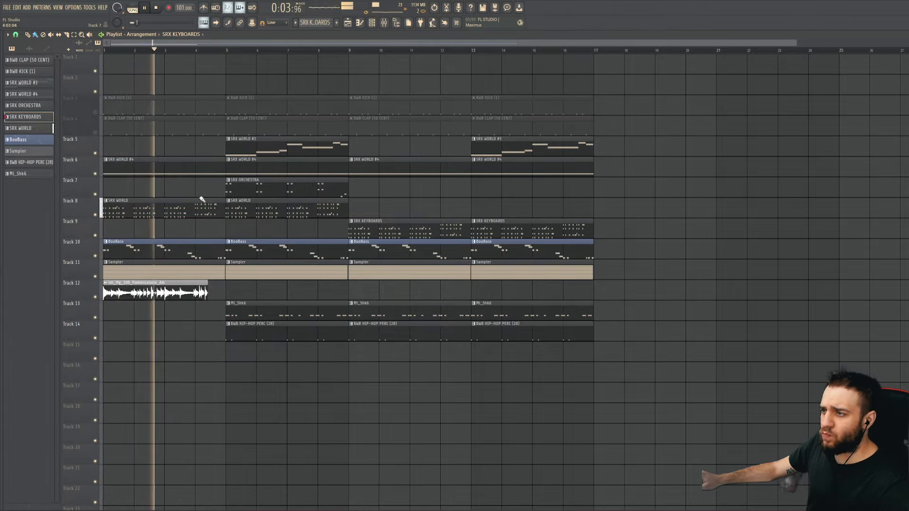
Step: Delete the SRX ORCHESTRA and BooBass clips from bars 1–4 and lengthen the flamenco guitar clip to about 3.5 bars
right_click(216, 246)
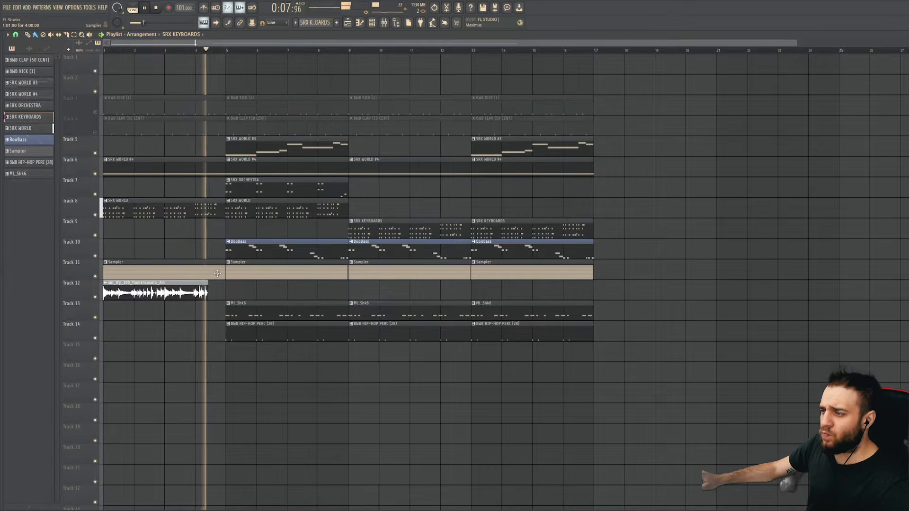
scroll(199, 284, up, 3)
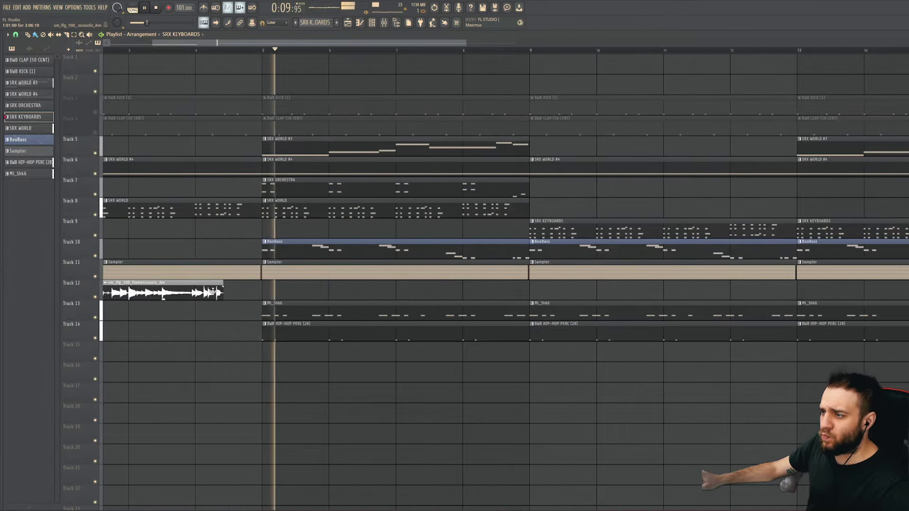
click(210, 294)
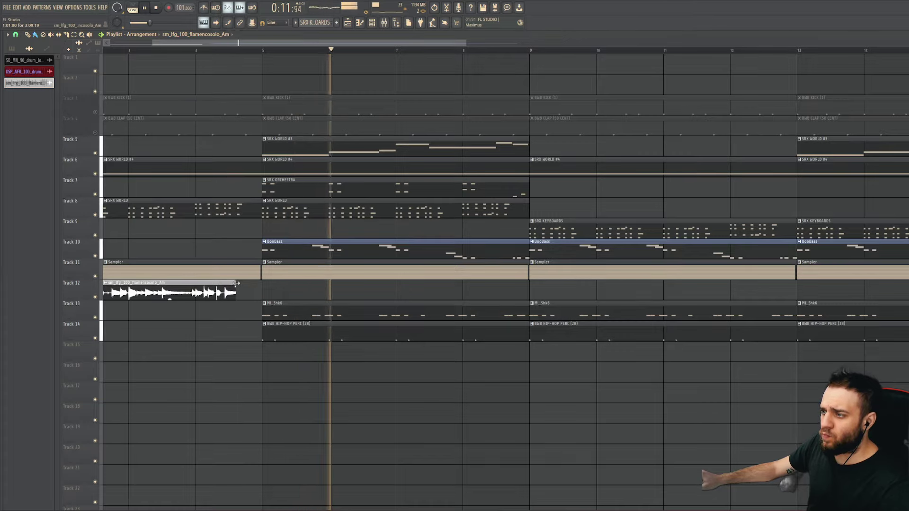
Step: Unmute the kick and clap tracks and remove their clips from bars 1–4
scroll(182, 213, down, 4)
click(113, 137)
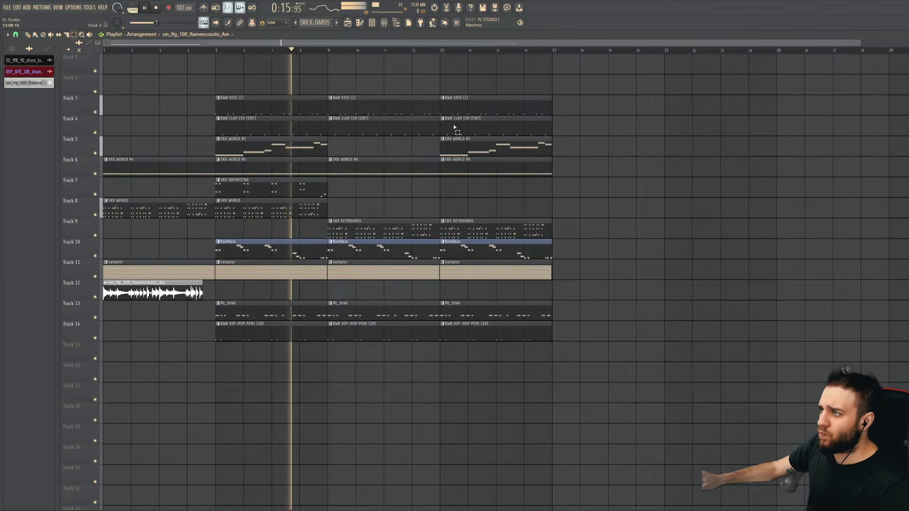
Step: Select all clips in bars 13–16 and duplicate them twice to fill bars 17–24
drag(609, 95, 355, 381)
drag(572, 75, 476, 401)
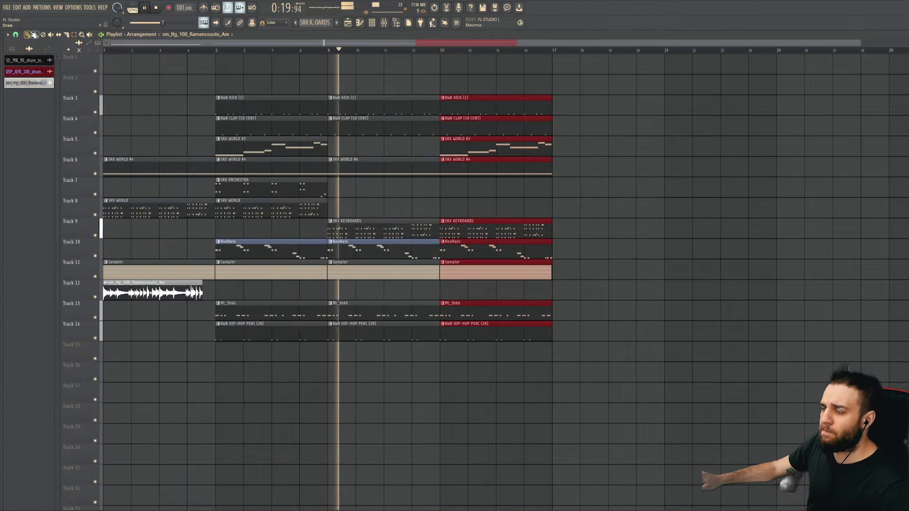
click(151, 291)
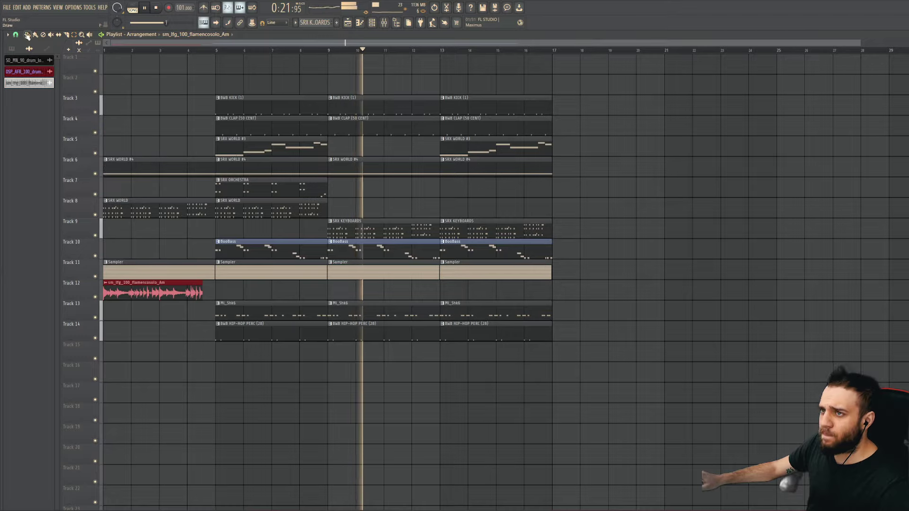
drag(611, 74, 481, 338)
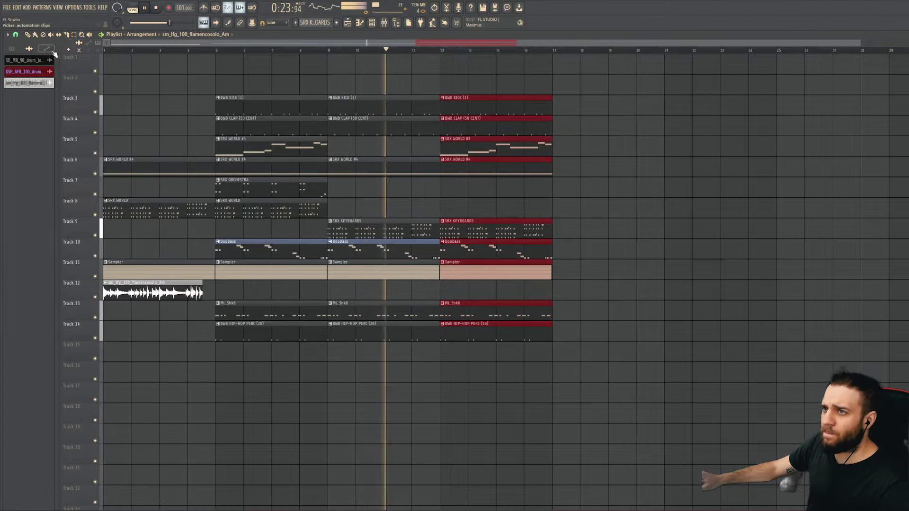
key(ctrl+b)
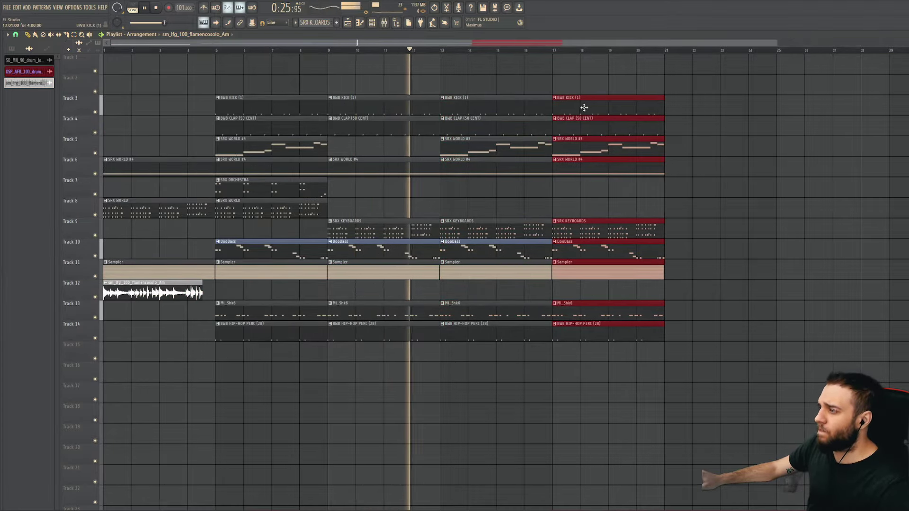
key(ctrl+b)
Step: Place the flamenco guitar clip on Track 12 at bar 13 and delete SRX WORLD #3 from bars 13–16
scroll(667, 121, down, 2)
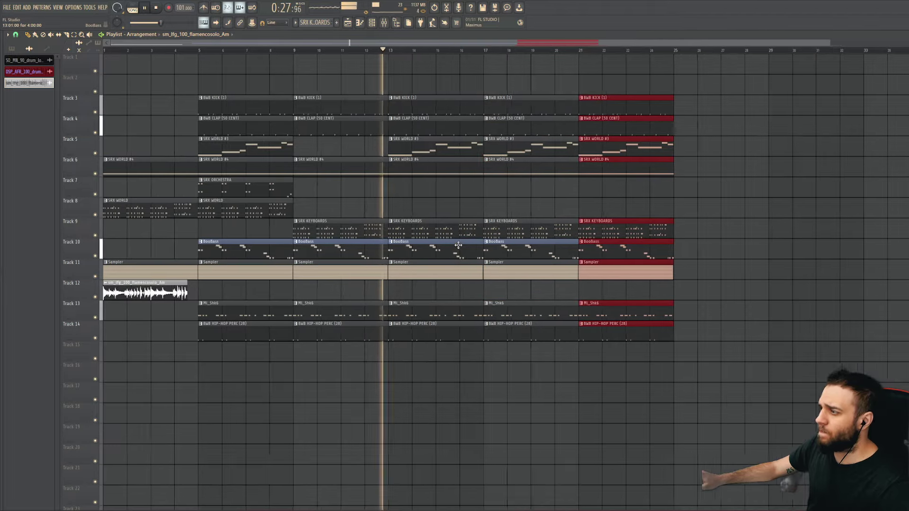
click(395, 290)
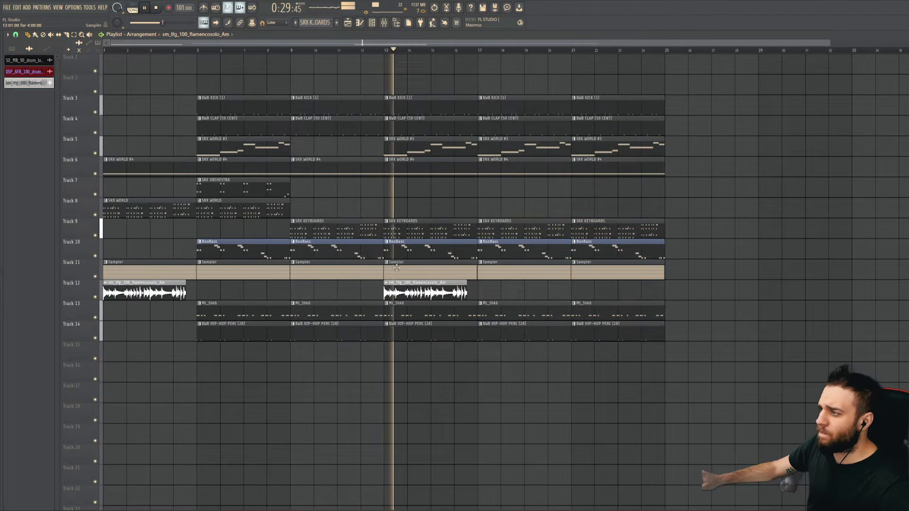
right_click(411, 153)
scroll(486, 229, up, 2)
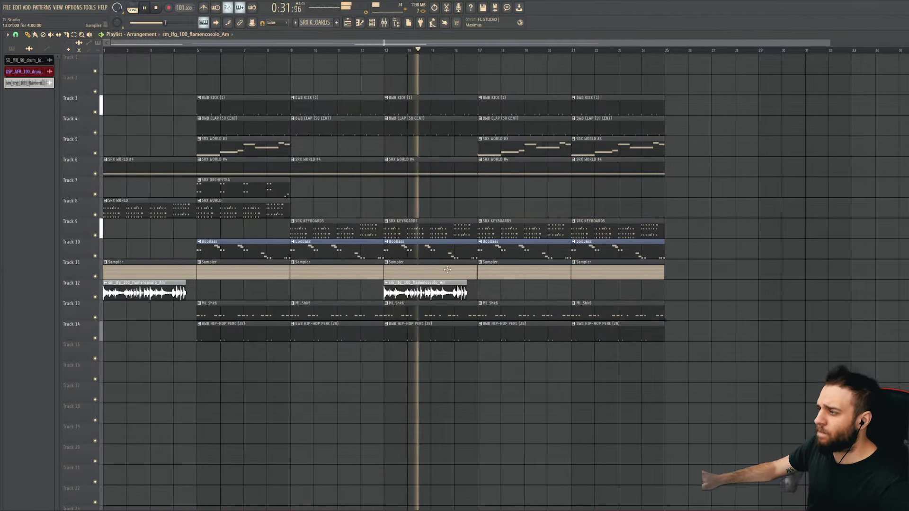
scroll(432, 284, down, 2)
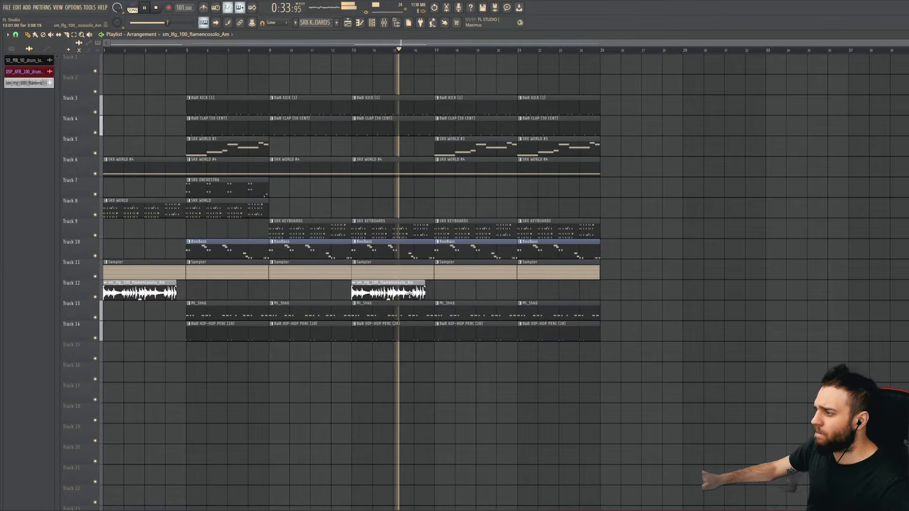
Step: Try adding the flamenco guitar clip on Track 12 within bars 17–24 and remove it again
double_click(410, 294)
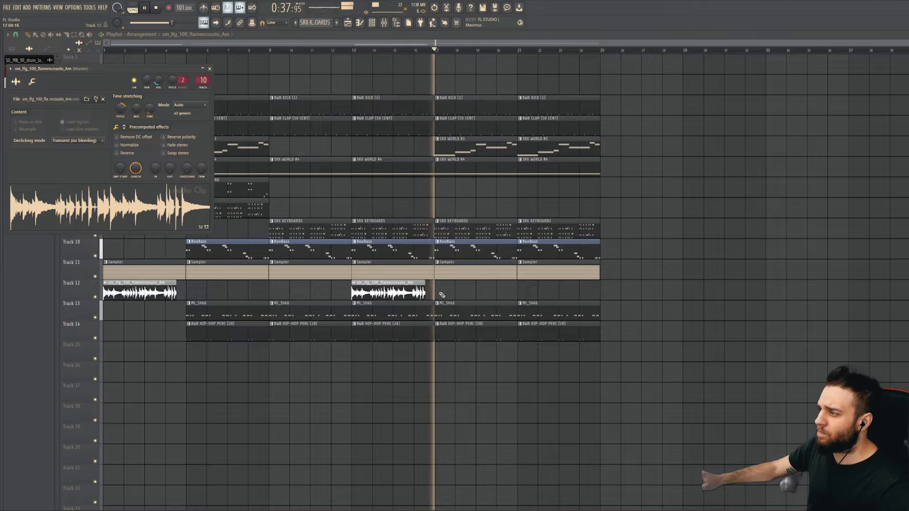
click(478, 291)
right_click(483, 295)
click(570, 290)
right_click(514, 293)
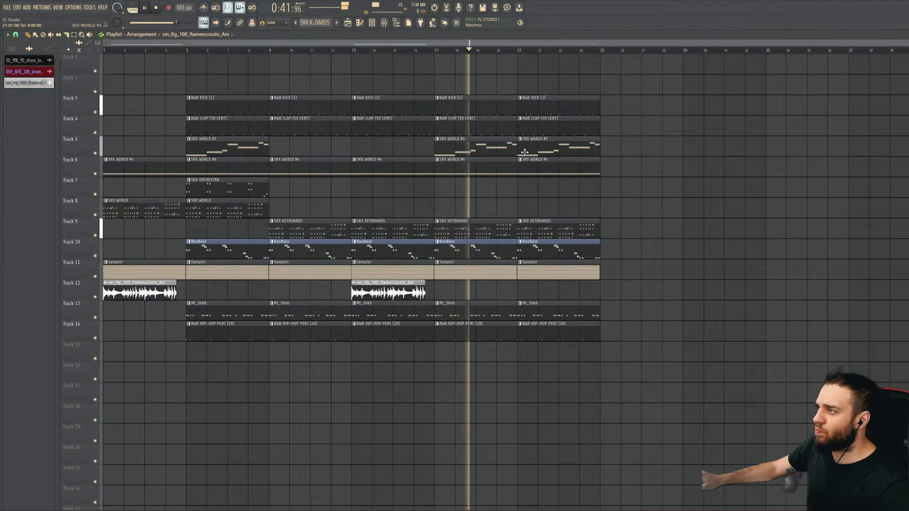
Step: Delete the kick, clap, shaker, hip-hop percussion and SRX WORLD #3 clips from bars 21–24 and copy the flamenco guitar clip to bar 21
right_click(551, 114)
right_click(553, 127)
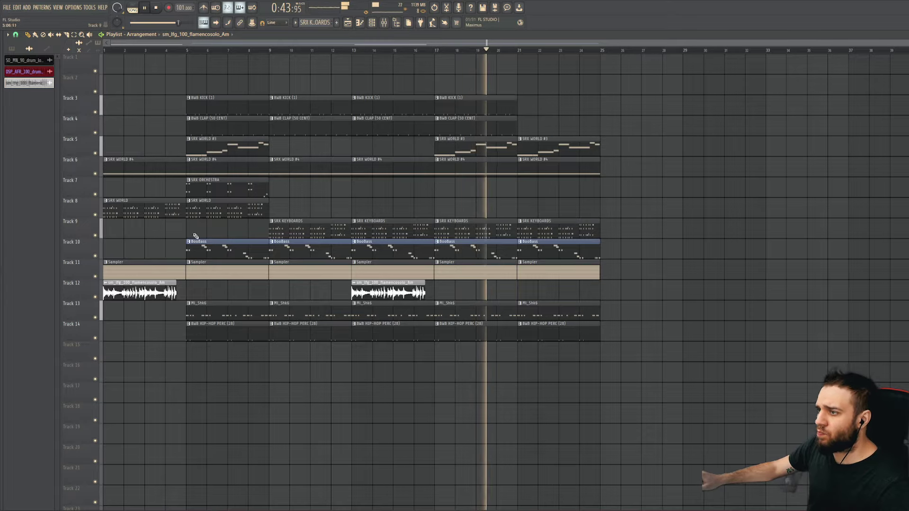
click(169, 206)
right_click(546, 312)
right_click(546, 333)
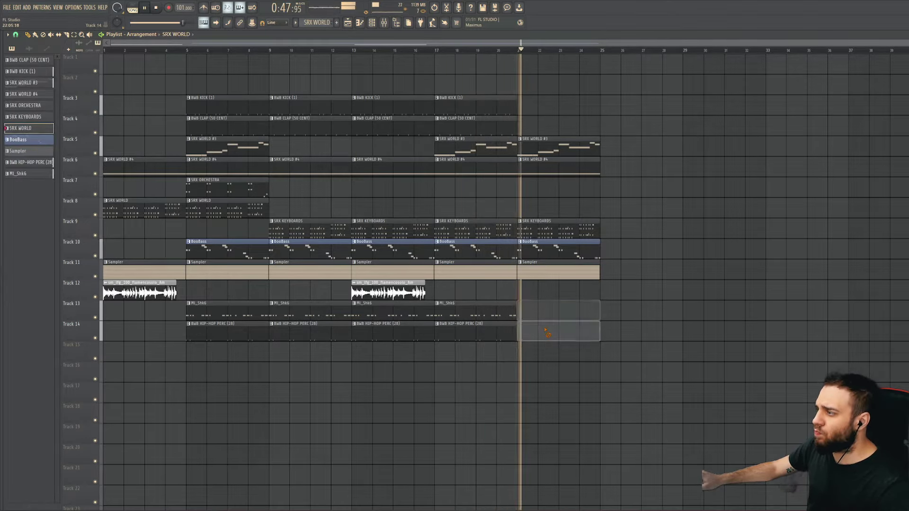
right_click(558, 147)
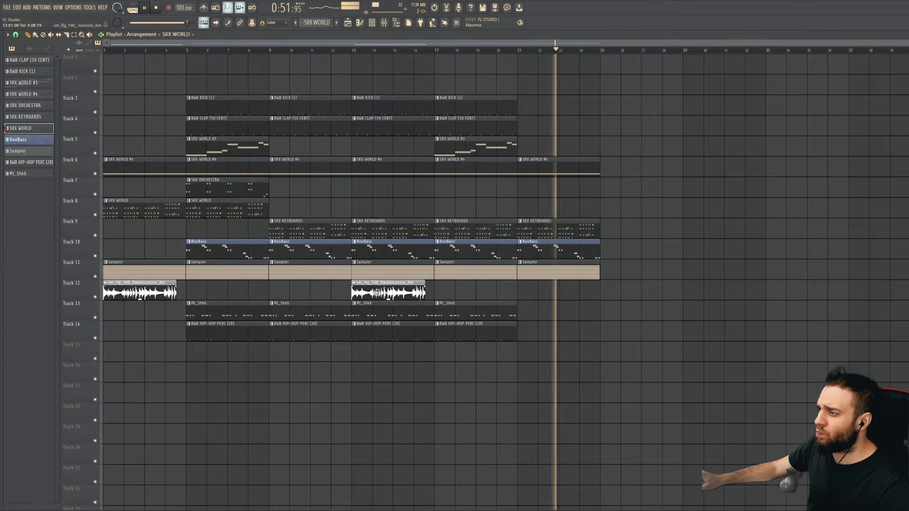
drag(377, 292, 543, 280)
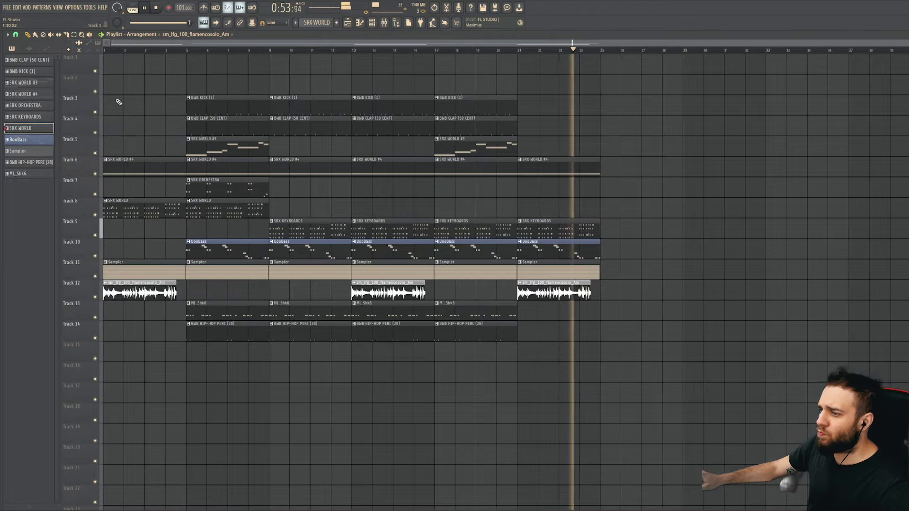
Step: Select every clip from bar 5 onward and move the whole section four bars later to start at bar 9
click(188, 51)
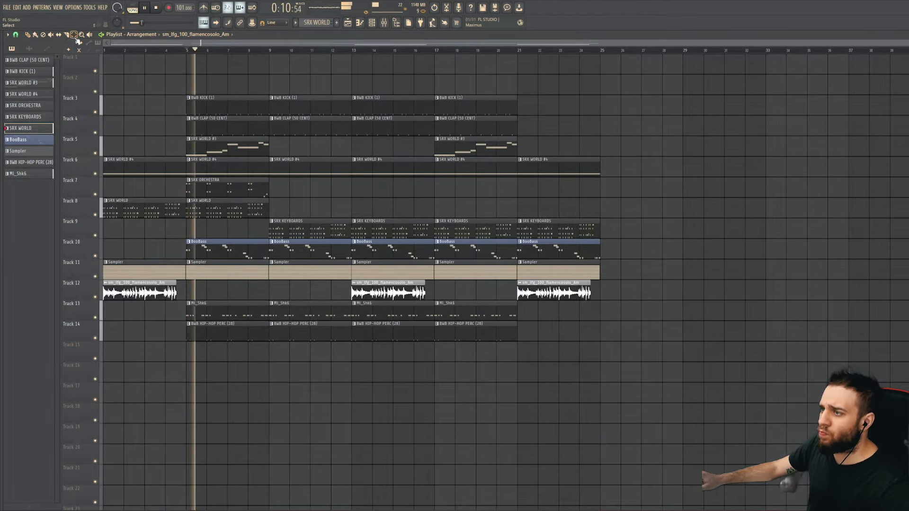
drag(623, 76, 213, 396)
key(alt+F8)
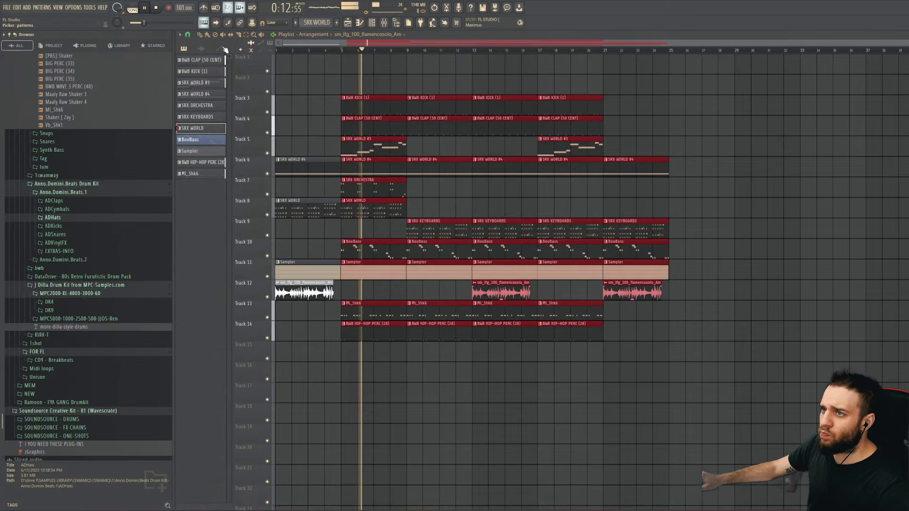
key(alt+F8)
drag(225, 107, 304, 107)
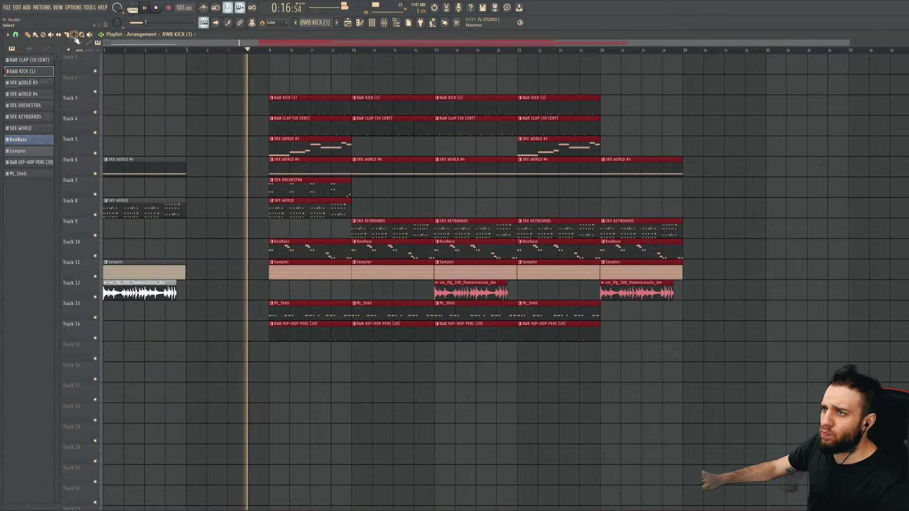
Step: Copy the bars 9–12 clips into bars 5–8, delete SRX WORLD #3 from the copy and play the arrangement
key(space)
click(304, 107)
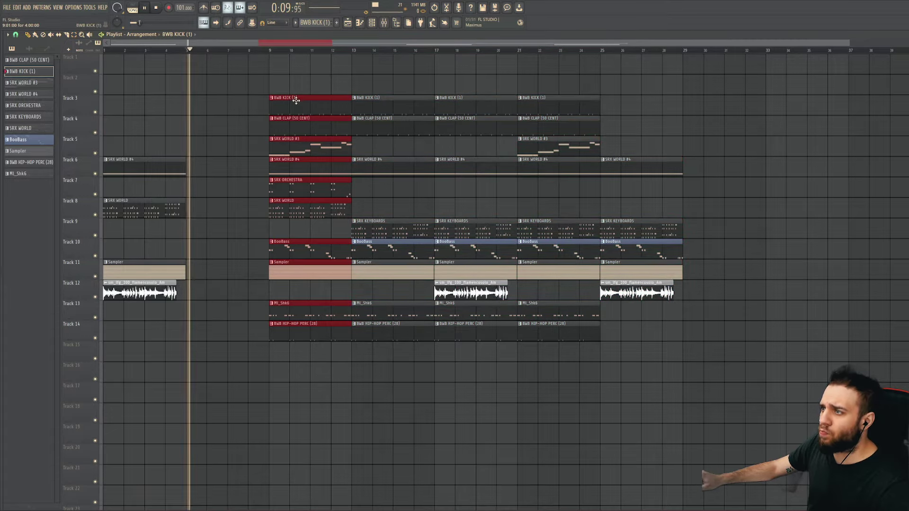
drag(296, 100, 217, 110)
right_click(213, 145)
key(space)
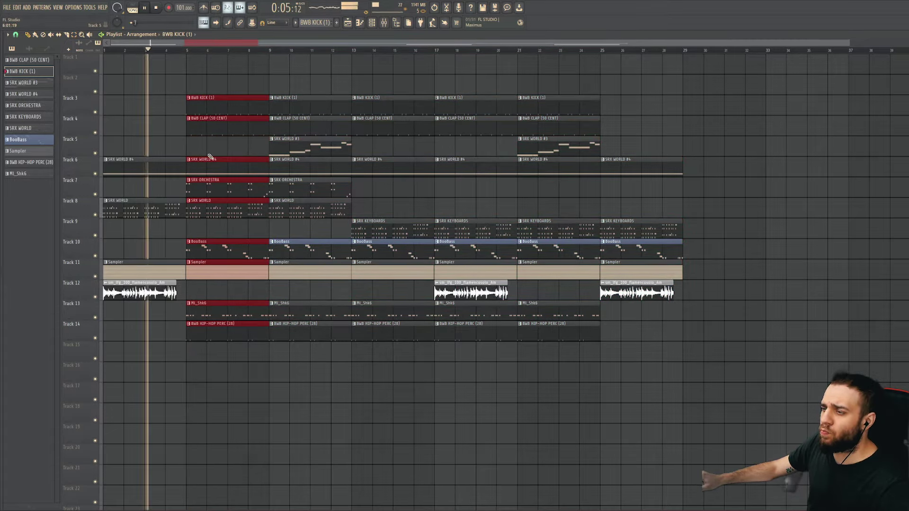
Step: Expand the Anno.Domini.Beats.2 kit in the sample library and open its AD2Percs folder
mouse_move(2, 200)
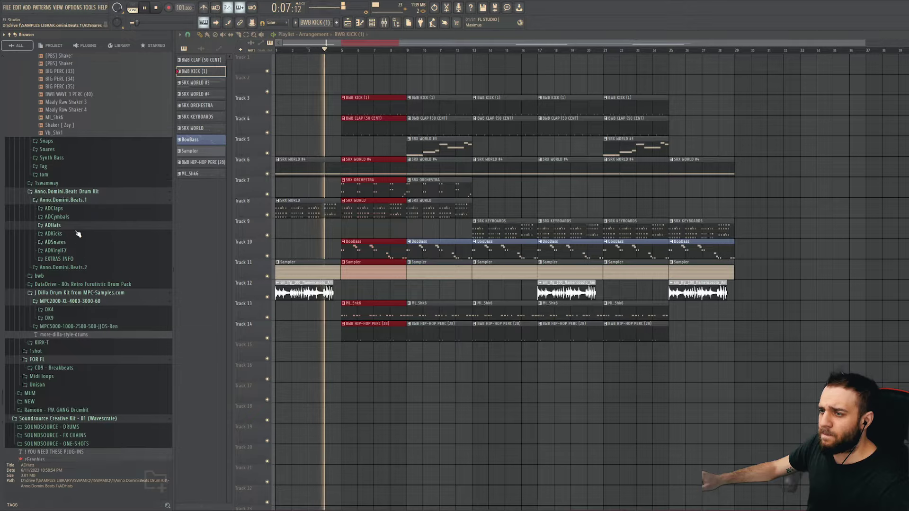
scroll(75, 283, up, 4)
scroll(70, 309, down, 2)
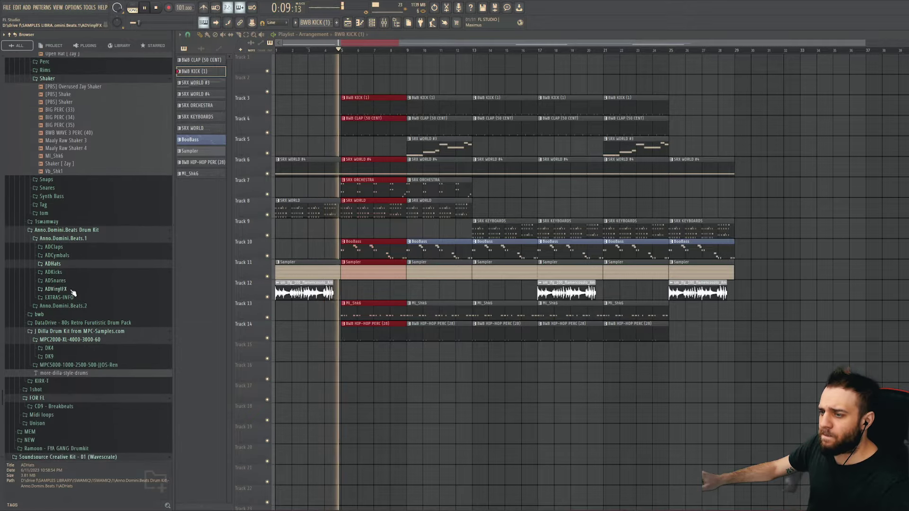
click(63, 306)
scroll(69, 284, down, 4)
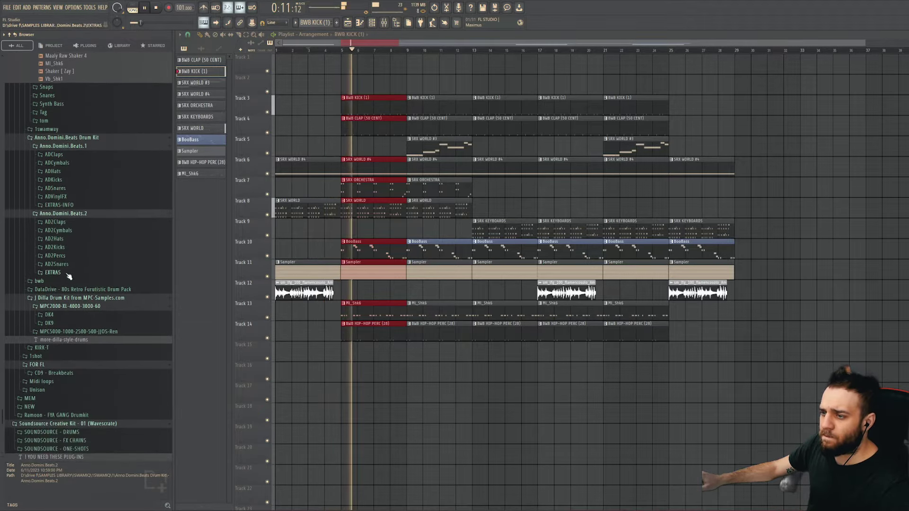
click(67, 232)
click(65, 215)
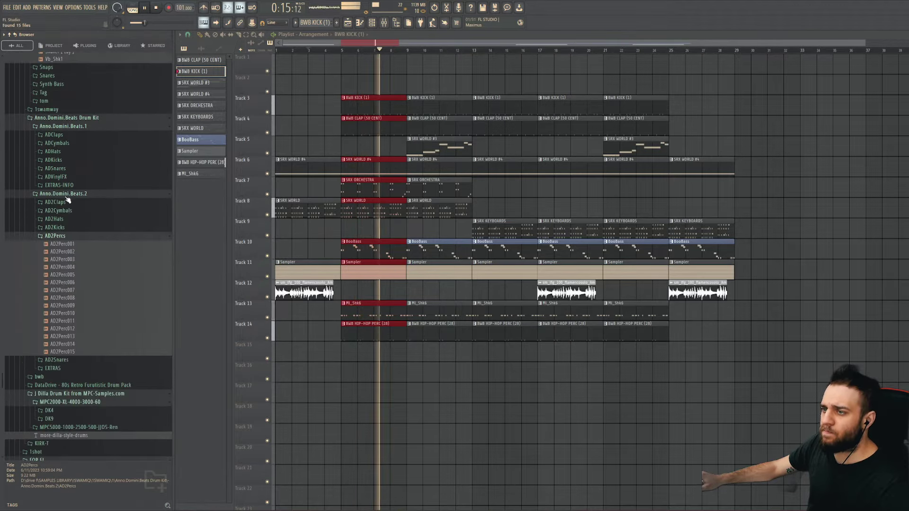
Step: Audition the AD2Percs samples and place AD2Perc013 on Track 15 at bar 5
key(space)
scroll(68, 201, down, 4)
click(67, 228)
click(70, 244)
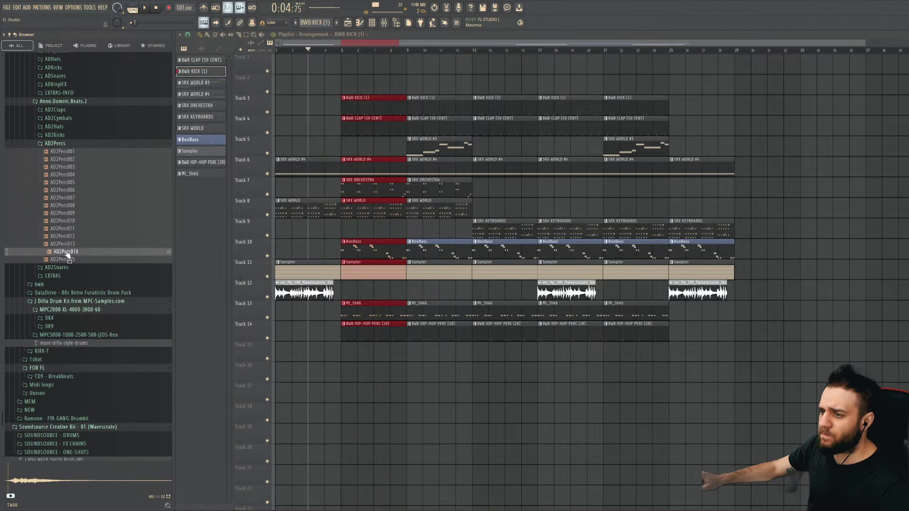
drag(298, 360, 191, 351)
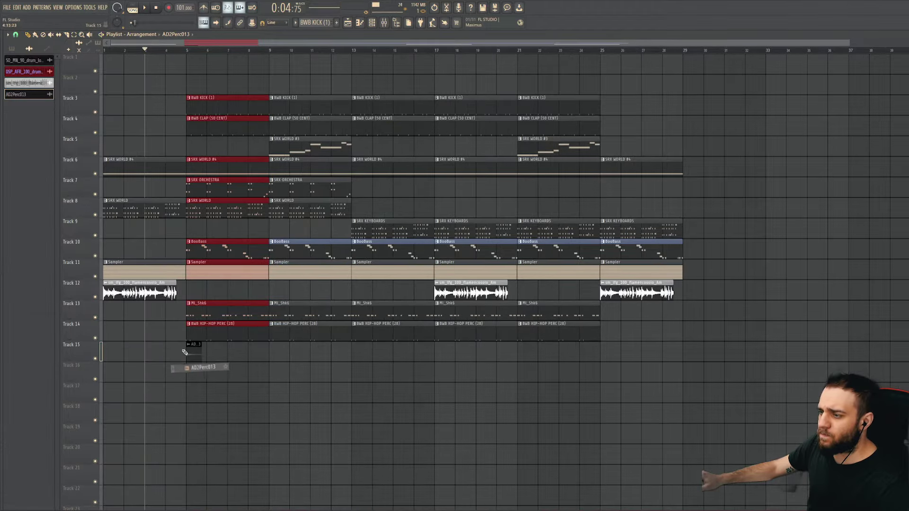
Step: Play the AD2Perc013 clip with its channel settings open and repeat it on Track 15 at bars 9, 13, 17 and 21
key(space)
scroll(199, 355, up, 3)
double_click(202, 359)
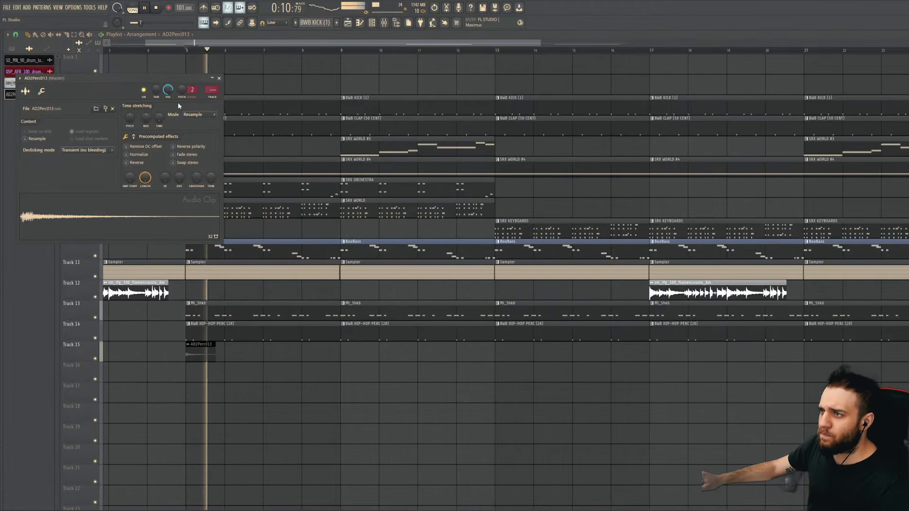
key(Escape)
scroll(303, 353, down, 4)
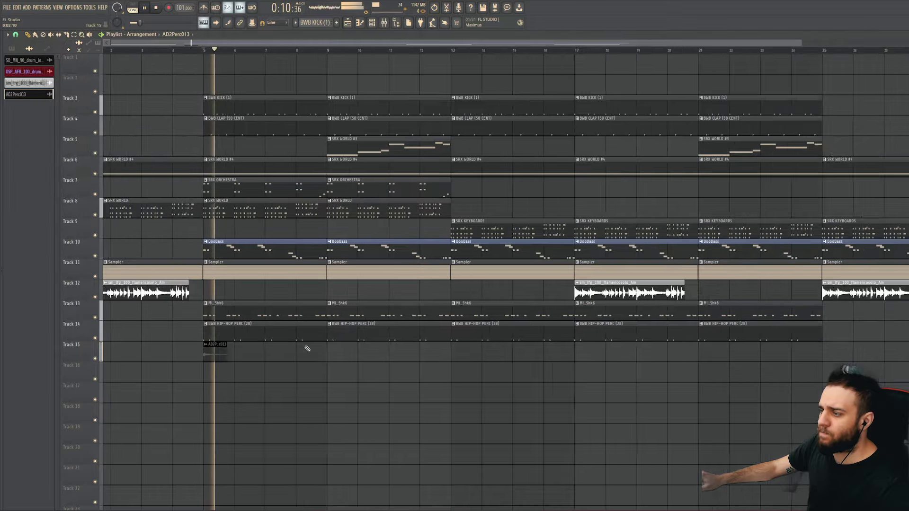
click(286, 352)
click(455, 353)
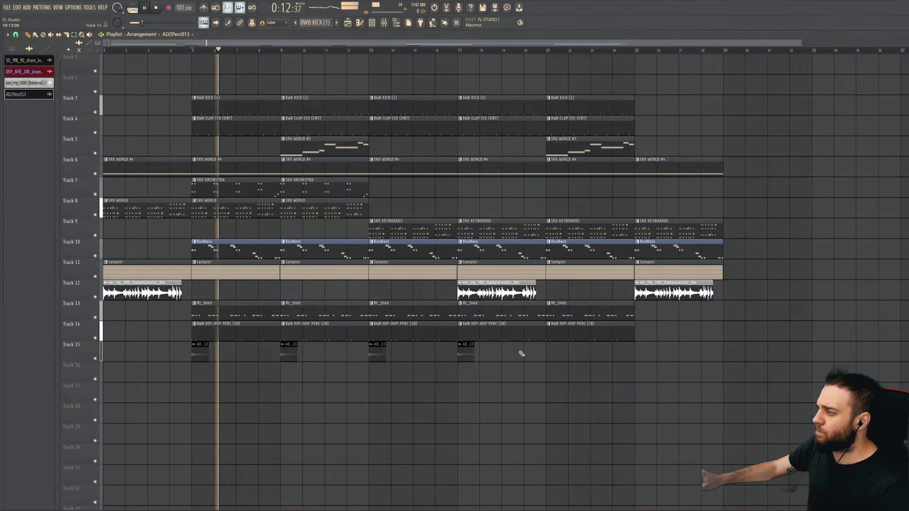
click(546, 352)
key(space)
Step: Place AD2Perc014 on Track 16 at bar 4 and lower its channel volume to about 23%
key(alt+F8)
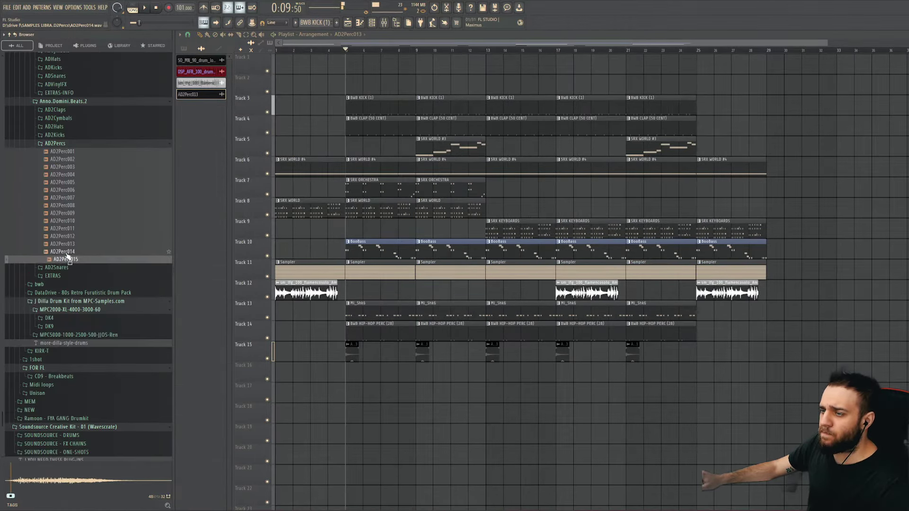
drag(66, 254, 194, 375)
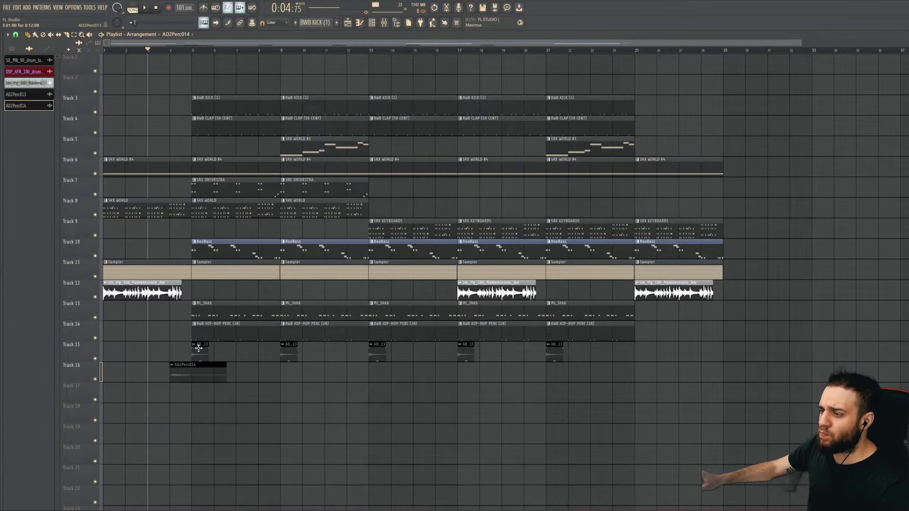
double_click(198, 373)
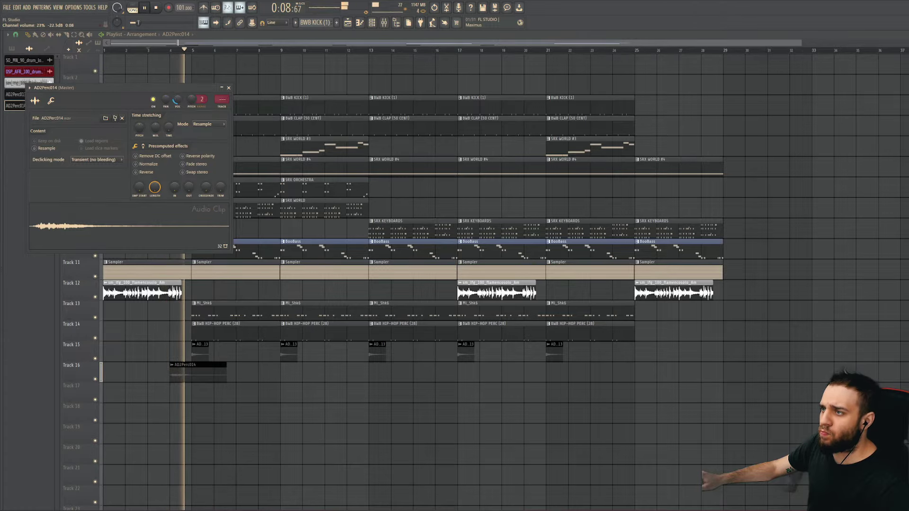
key(Escape)
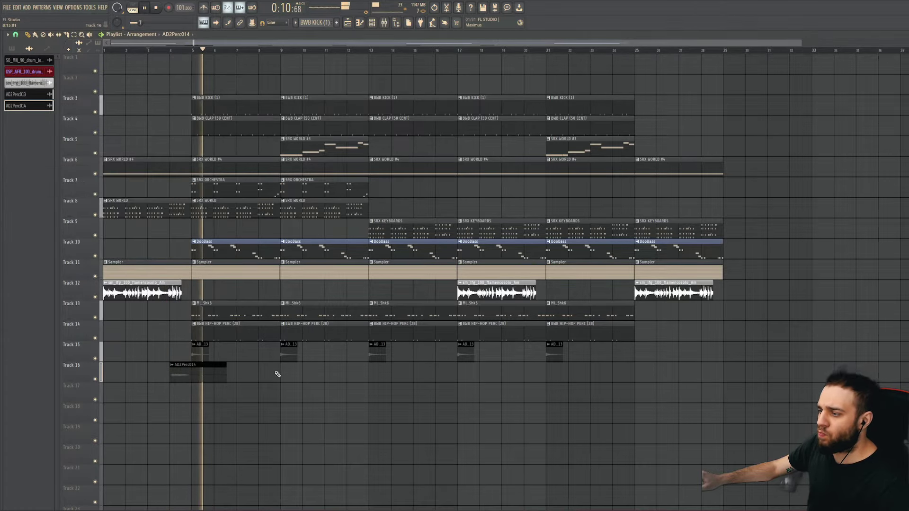
Step: Repeat the AD2Perc014 clip on Track 16 at bars 12 and 24
click(349, 380)
click(614, 377)
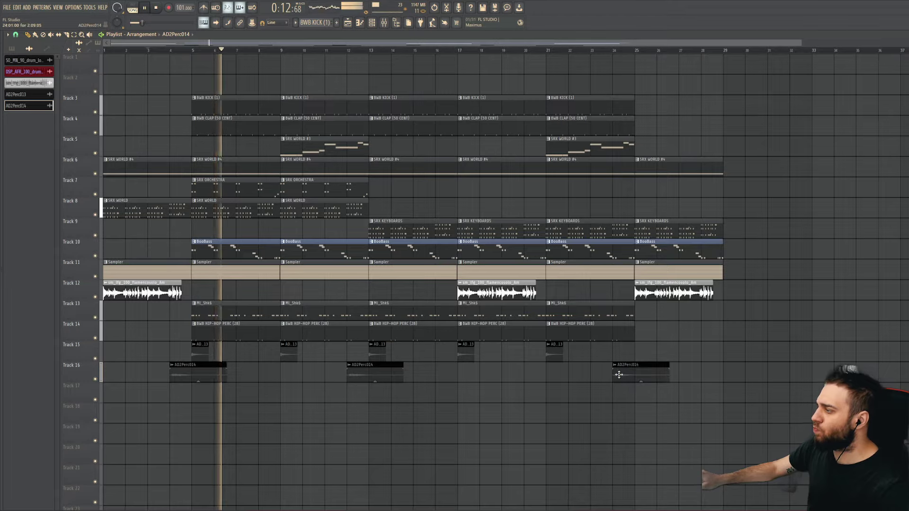
mouse_move(645, 370)
mouse_down()
mouse_move(730, 370)
mouse_move(638, 372)
mouse_up()
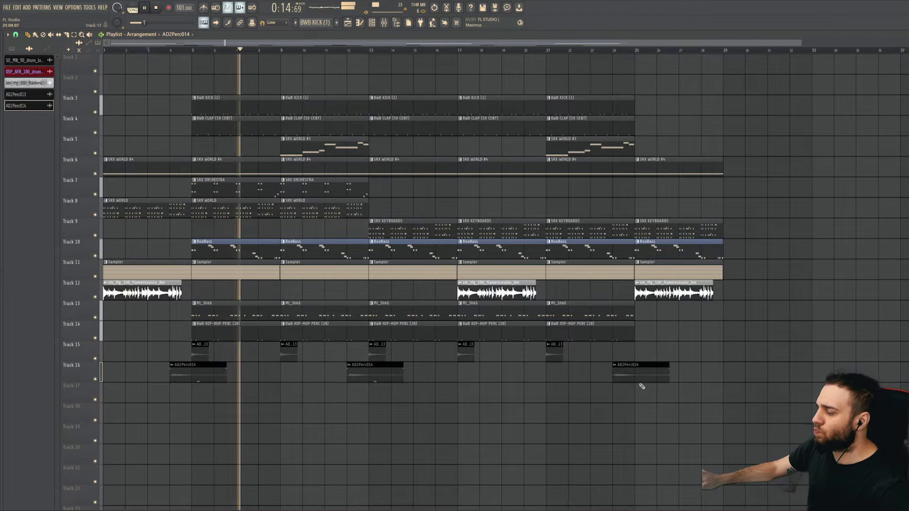
scroll(317, 327, down, 1)
Step: Clone the SRX ORCHESTRA channel and replace the copy's instrument with SRX STRINGS
double_click(197, 190)
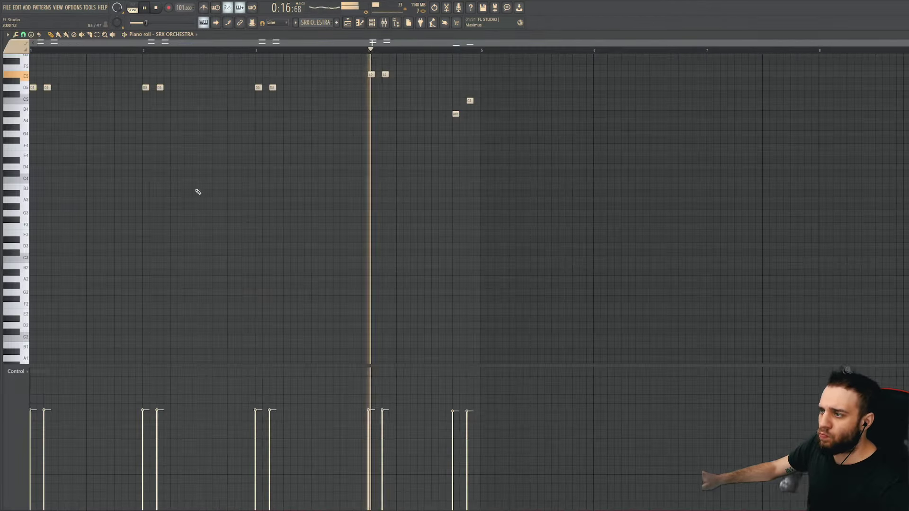
key(F6)
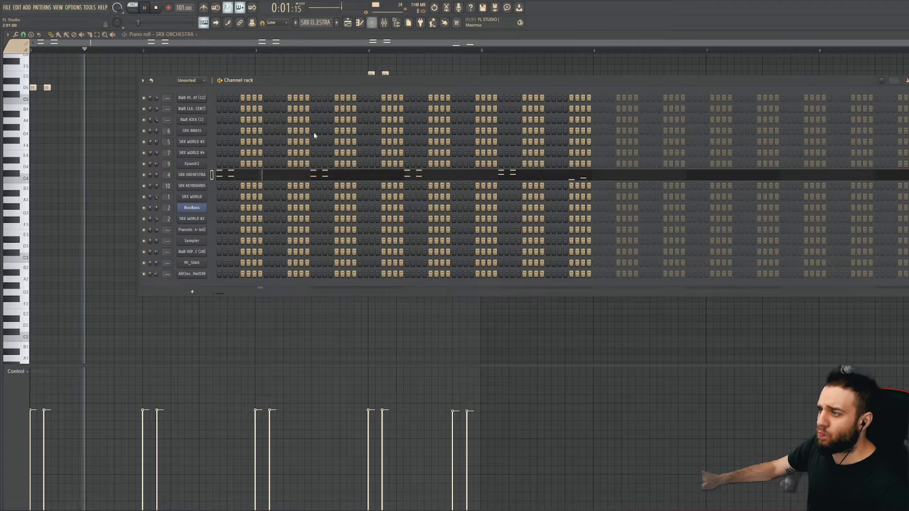
right_click(206, 174)
click(236, 243)
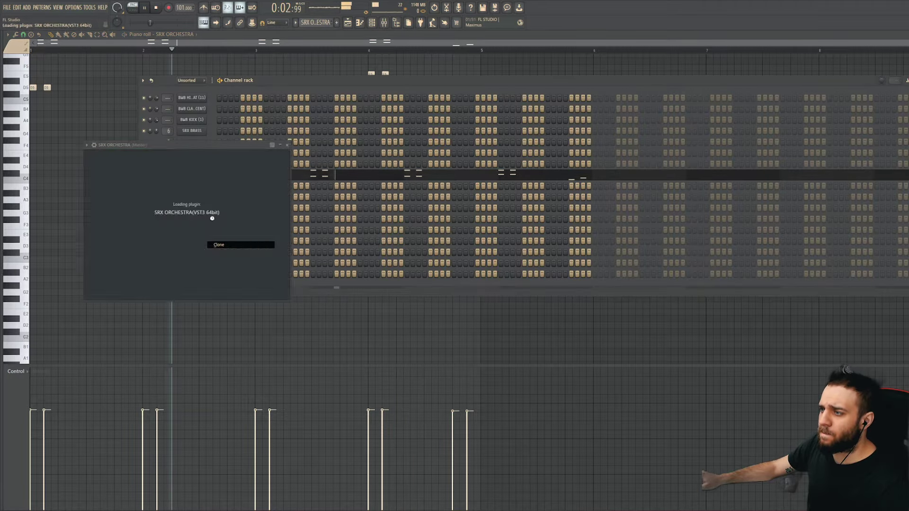
drag(277, 150, 252, 274)
right_click(208, 185)
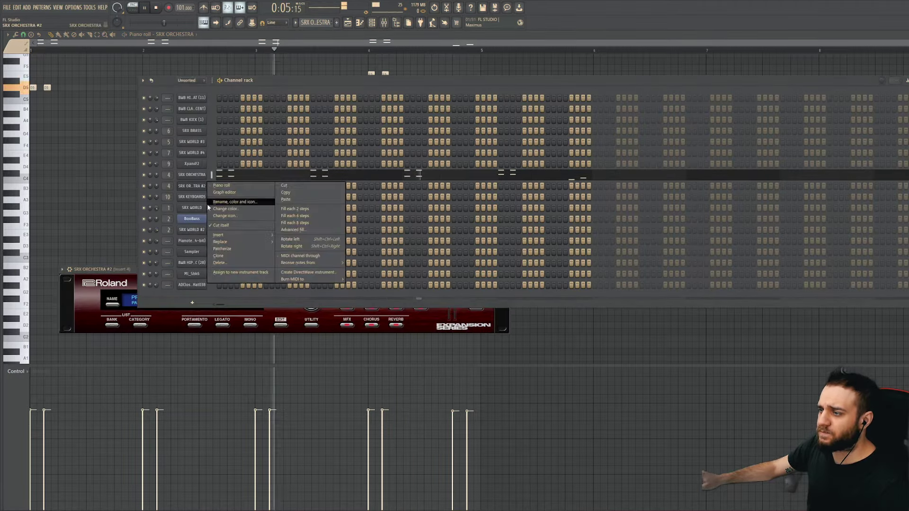
mouse_move(226, 243)
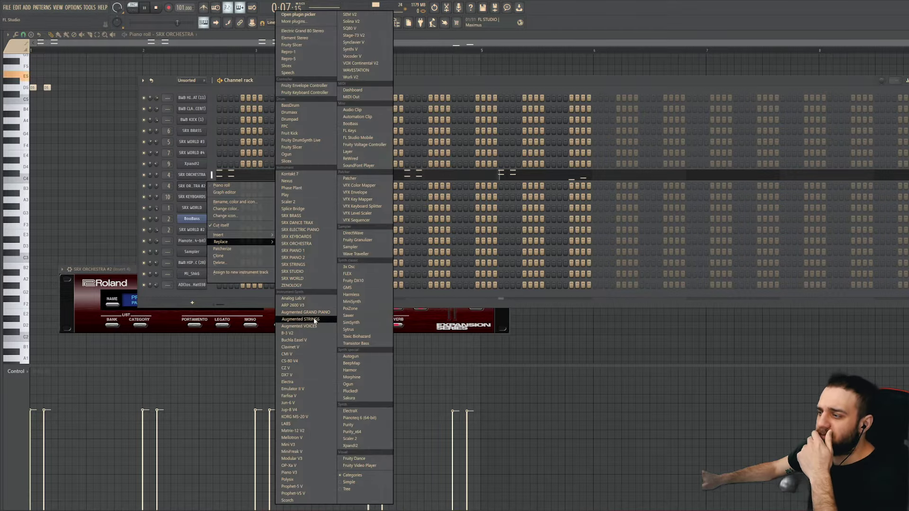
click(310, 265)
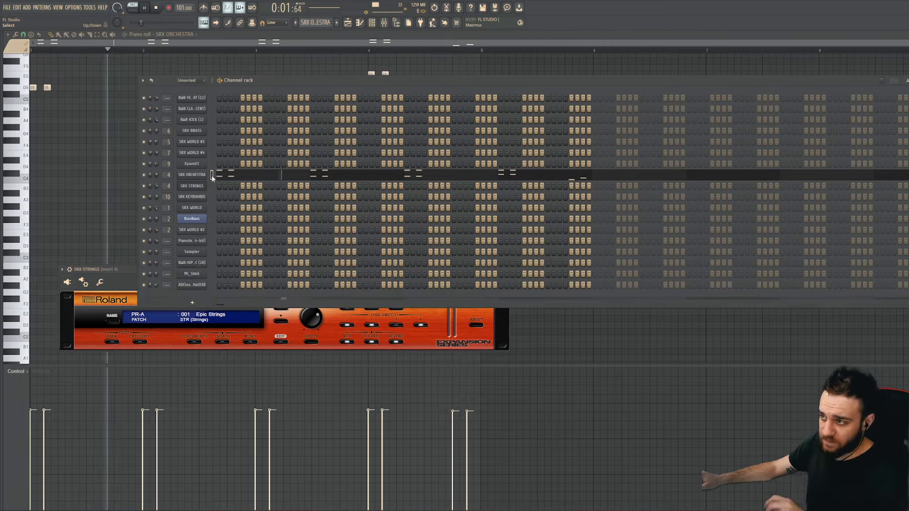
Step: Paste the SRX ORCHESTRA notes into the SRX STRINGS channel, one octave lower, and try the 003 Trem/sw Fine patch
key(ctrl+v)
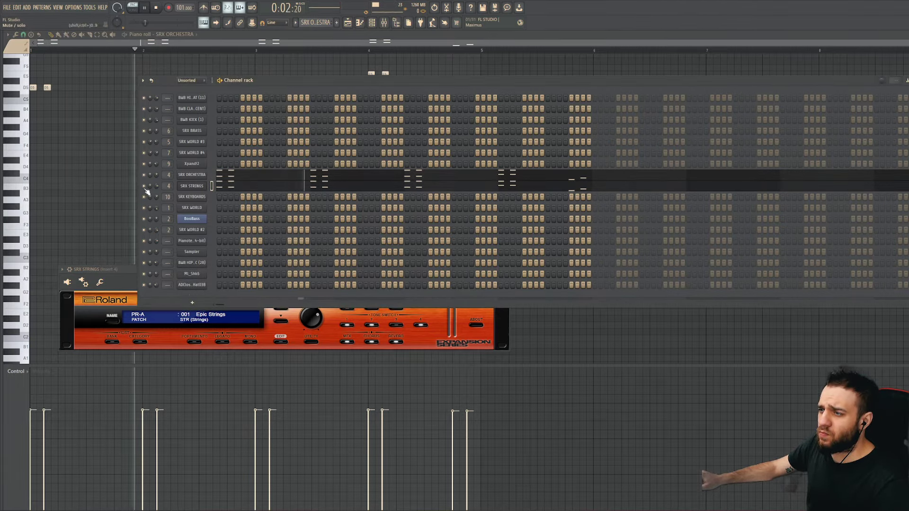
click(199, 187)
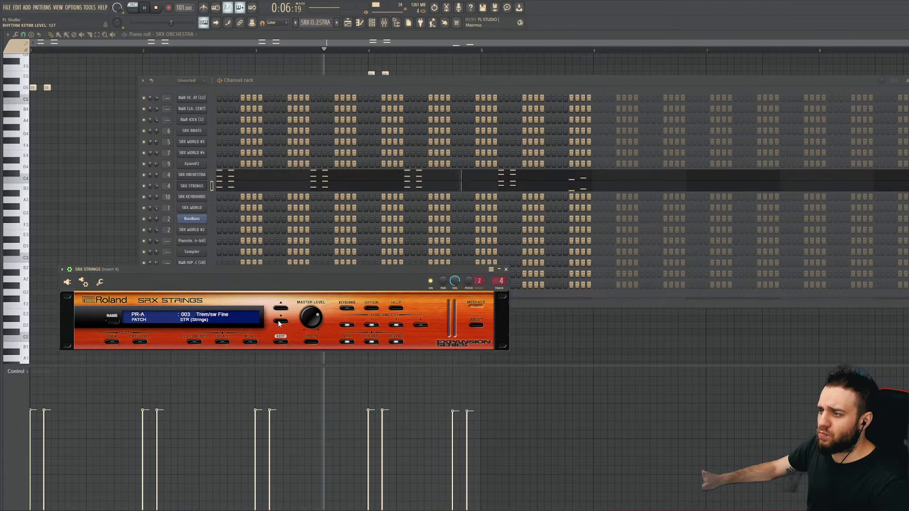
key(F7)
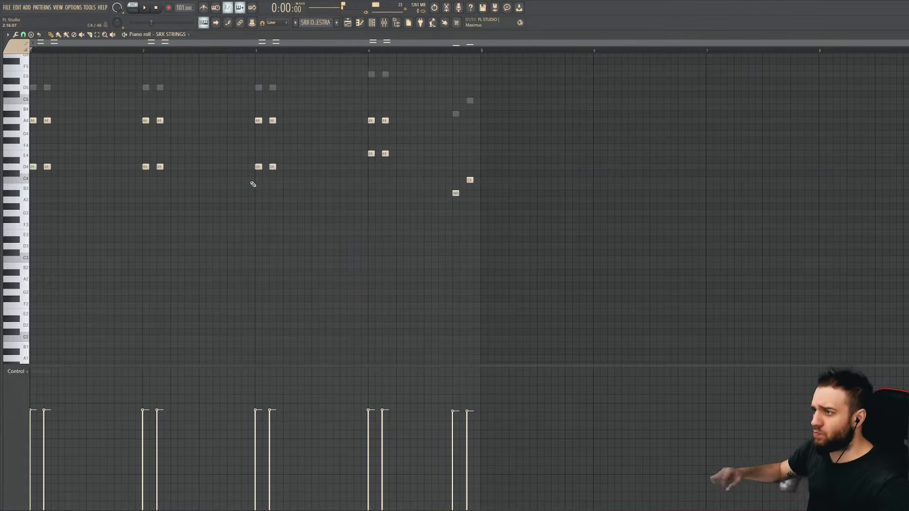
Step: Select the 004 Fast Stac/sw patch in SRX STRINGS and add a G4 note between the first two chords
key(F6)
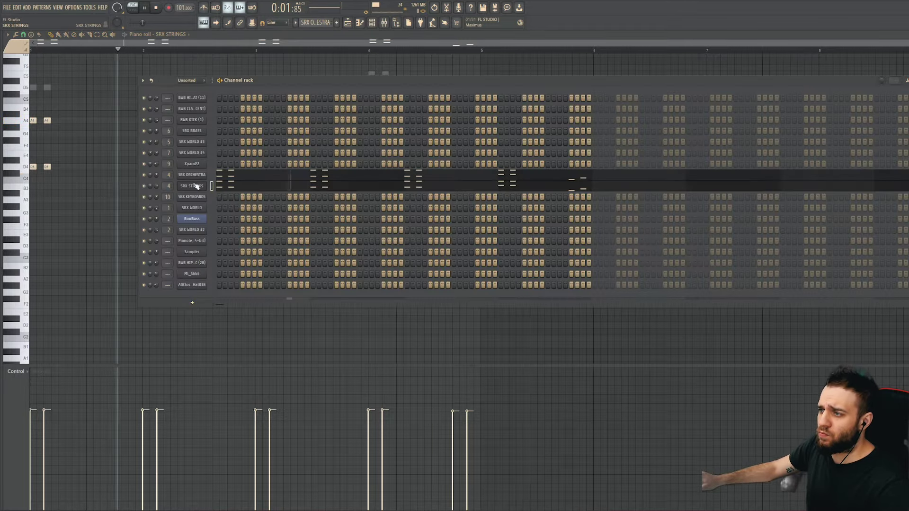
drag(259, 271, 279, 273)
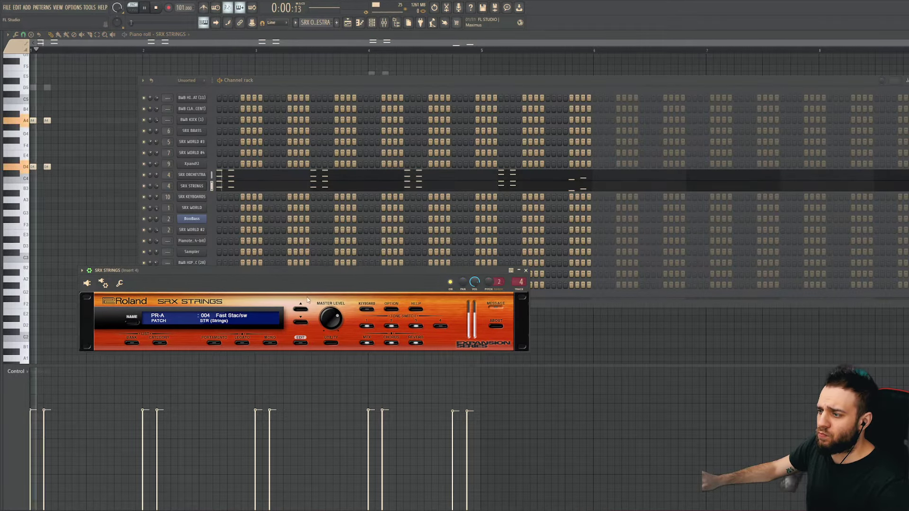
click(229, 188)
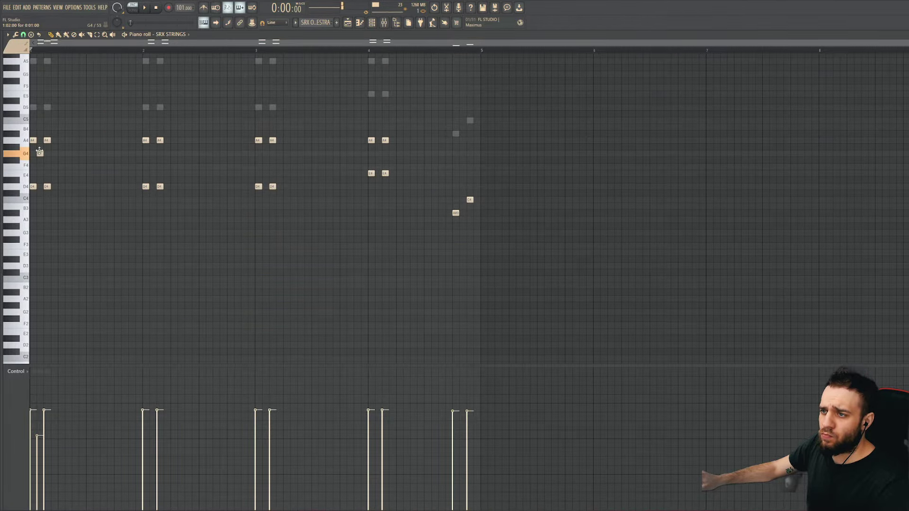
Step: Add a G4 note between the chord pairs in bars 2, 3 and 4, and A#4 and C5 above the last two notes
scroll(72, 153, up, 3)
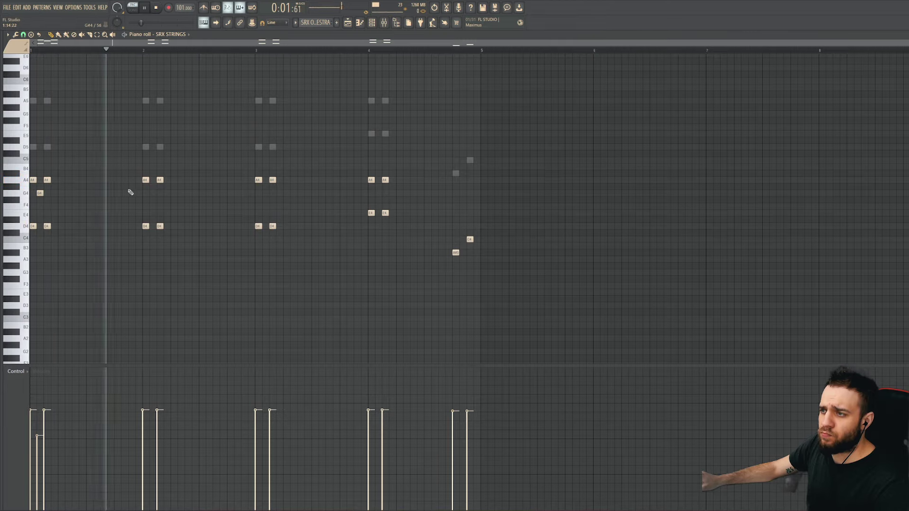
click(150, 193)
click(266, 193)
click(385, 193)
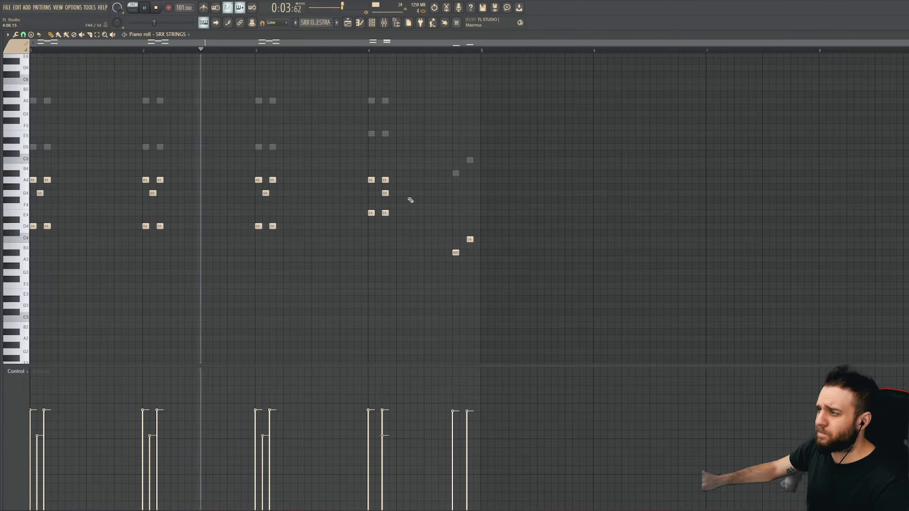
click(377, 193)
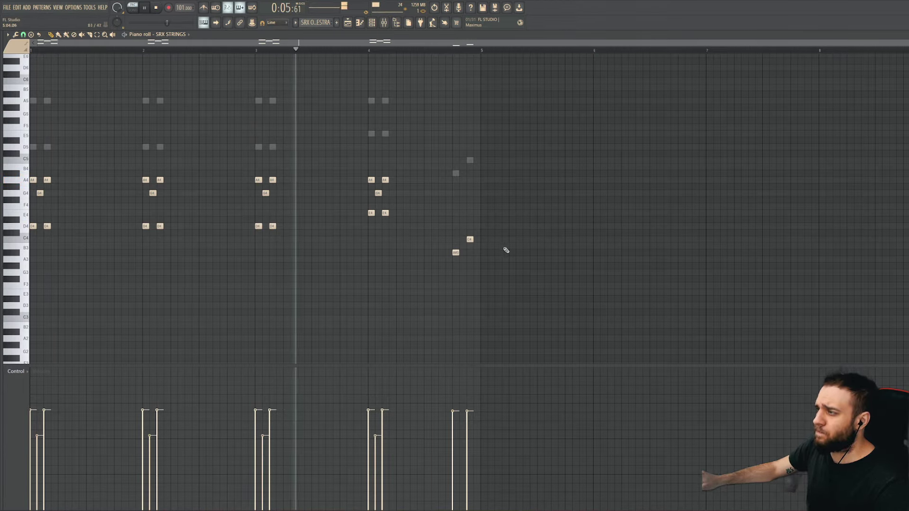
click(457, 173)
click(469, 160)
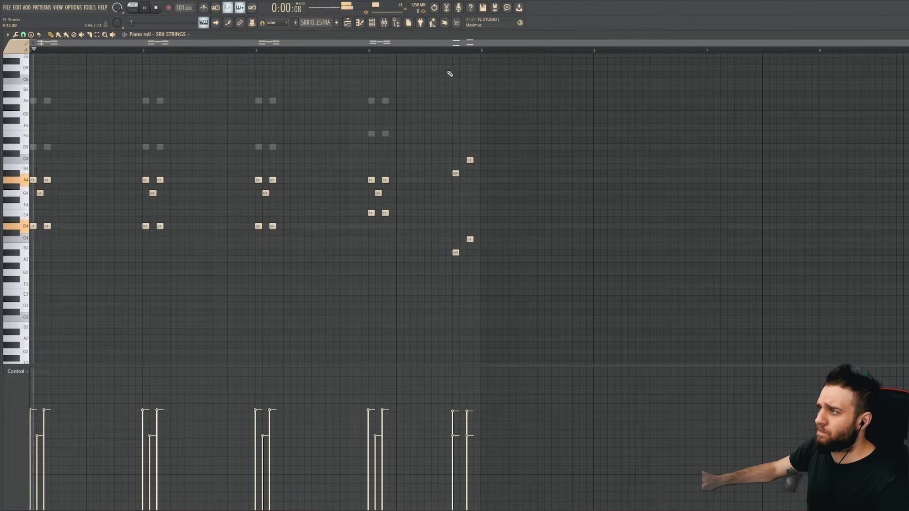
Step: Play the arrangement from bar 4 to hear the string part in context, and show the channel rack
click(360, 23)
click(161, 51)
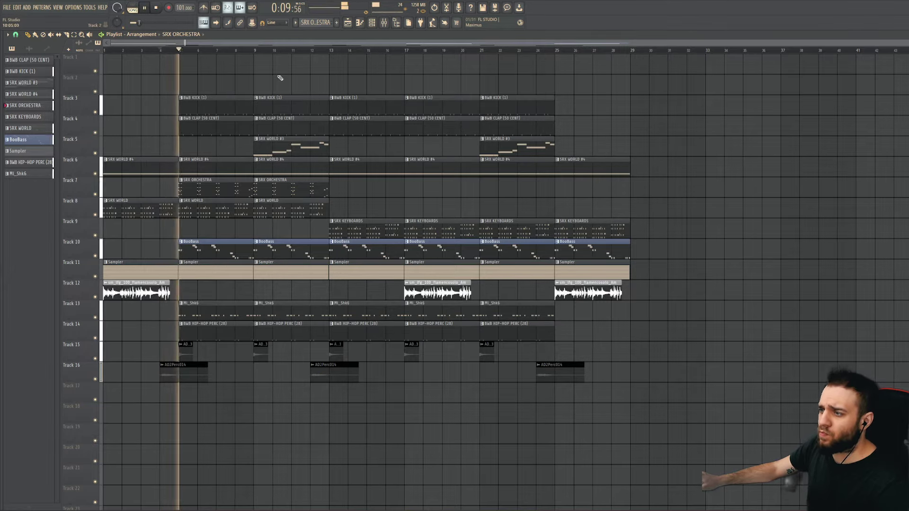
click(371, 23)
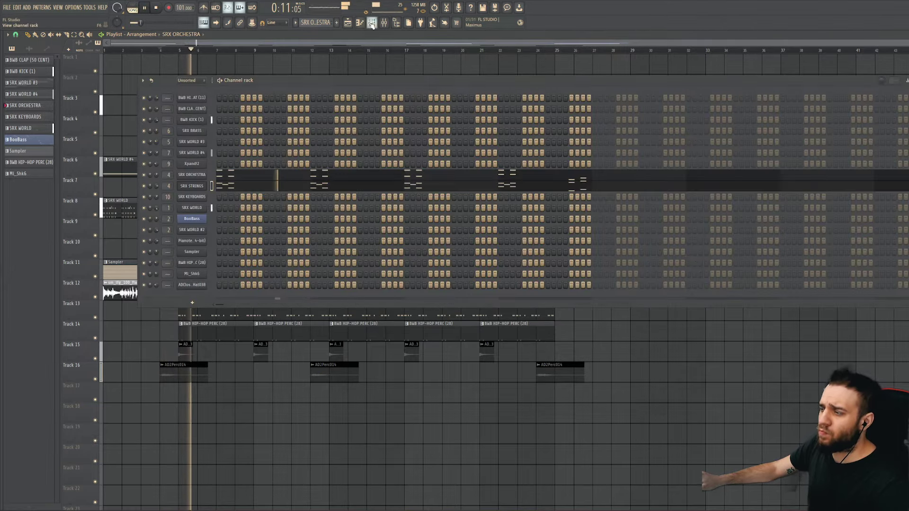
Step: Move the G4 passing notes of the SRX STRINGS part up to G5 in all four bars
click(231, 186)
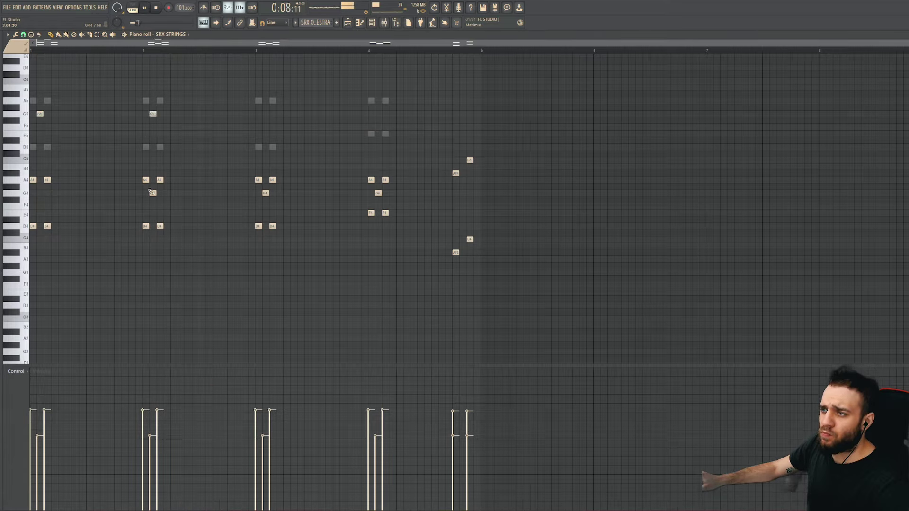
drag(265, 194, 265, 114)
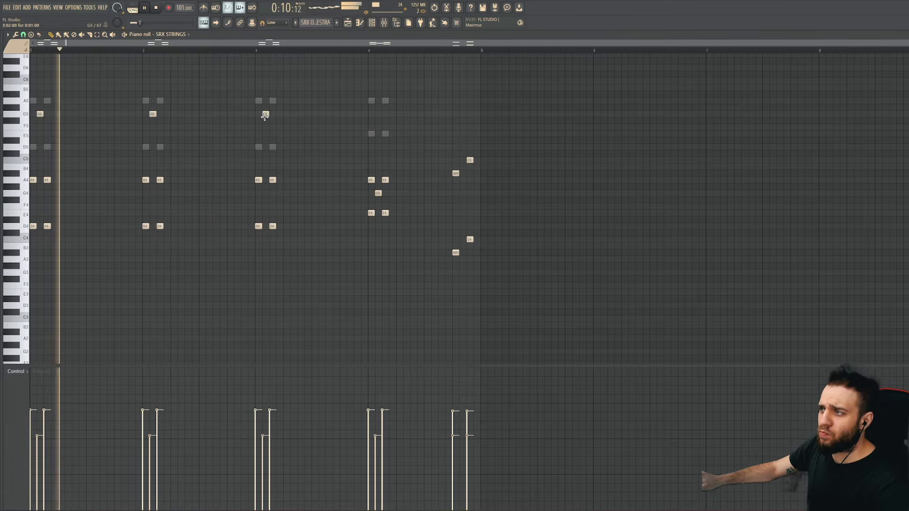
drag(375, 195, 377, 115)
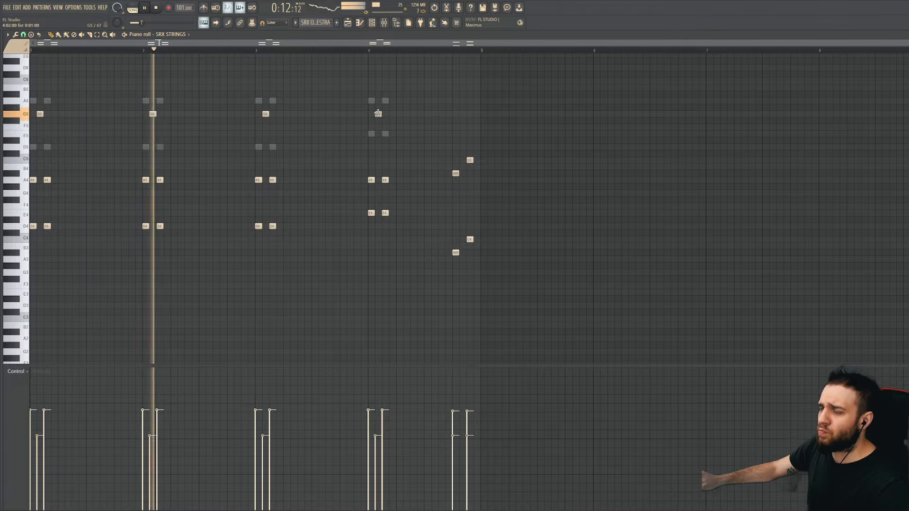
Step: Raise the D4 and E4 notes in bars 1 to 4 by one octave and replay the part
scroll(343, 230, up, 2)
drag(408, 244, 21, 294)
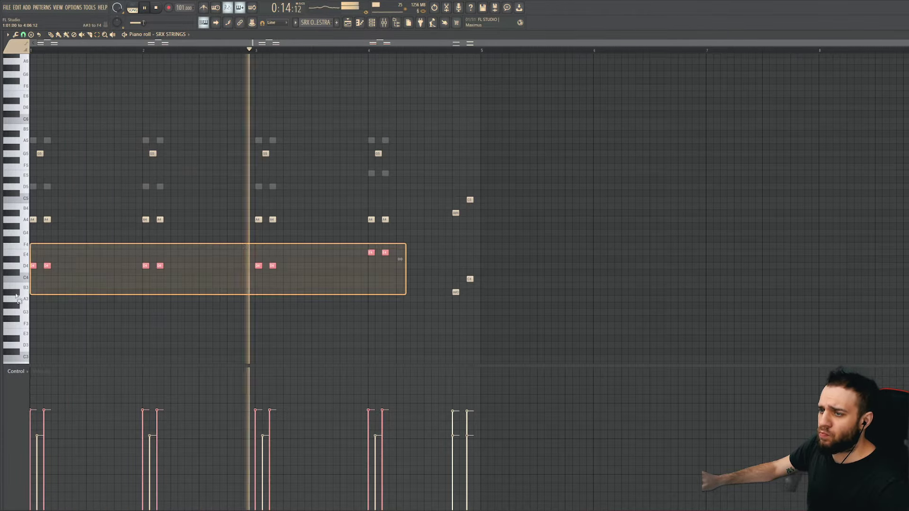
key(ctrl+Up)
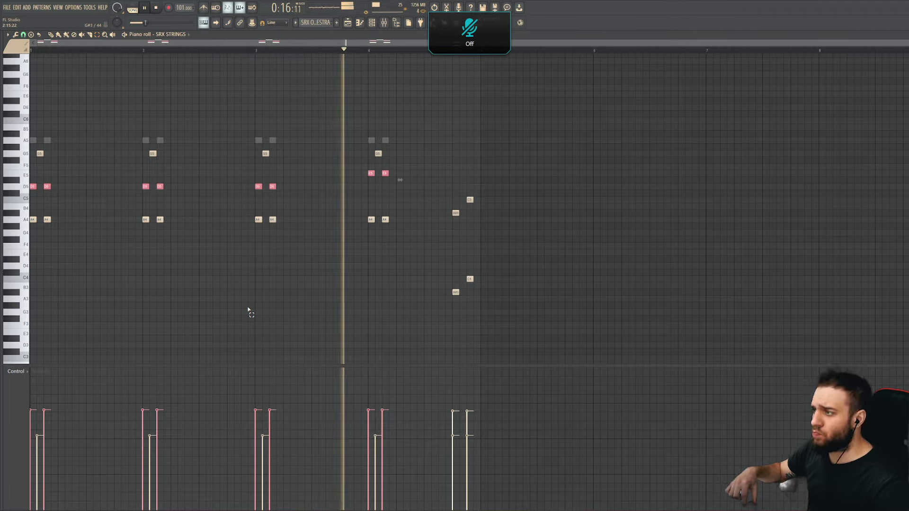
key(space)
scroll(183, 207, up, 1)
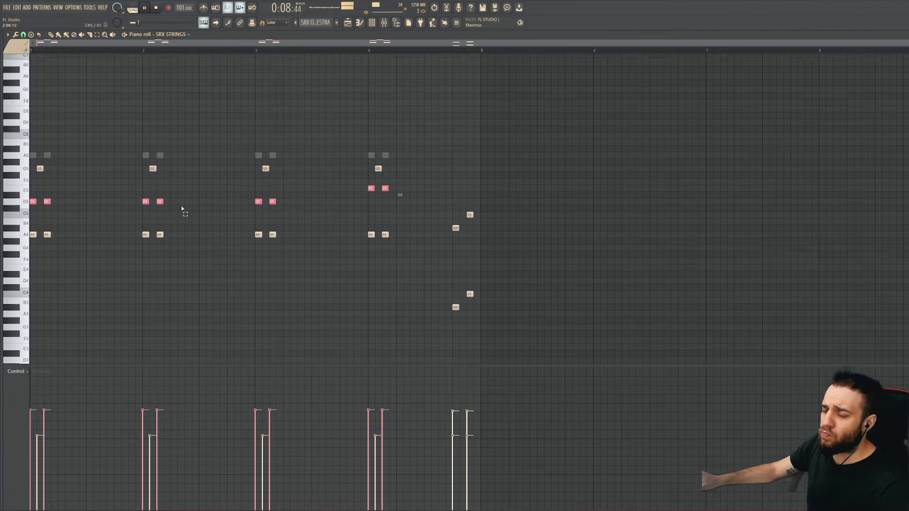
key(space)
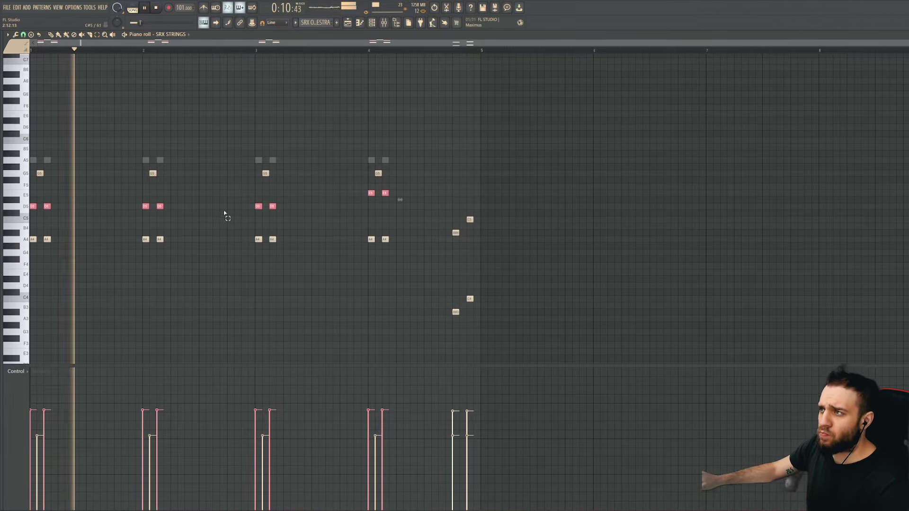
Step: Open the SRX STRINGS instrument with pattern playback active, audition neighbouring patches, and settle on 004 Fast Stac/sw
click(374, 23)
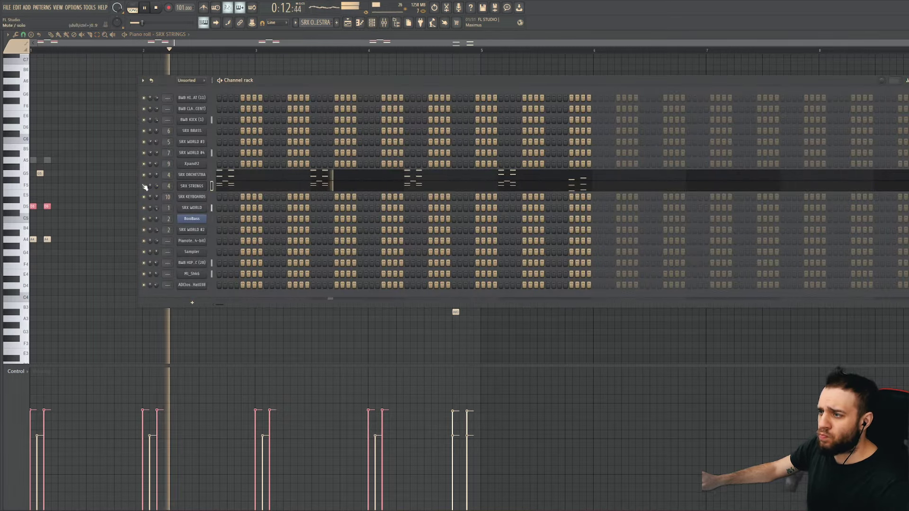
key(l)
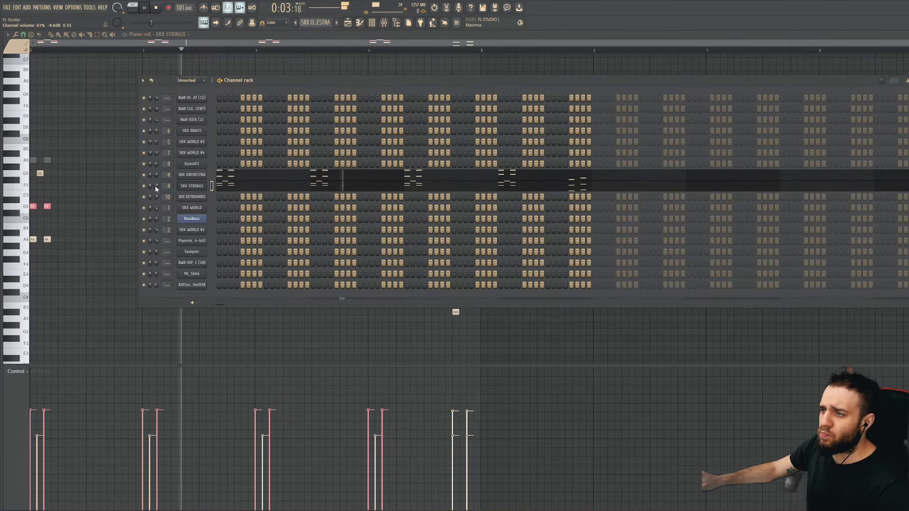
click(192, 185)
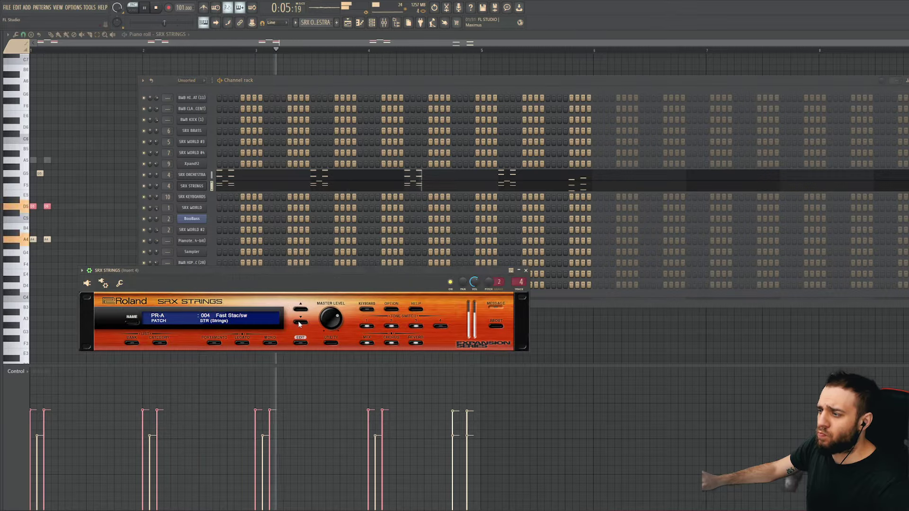
key(space)
mouse_move(285, 283)
mouse_down()
mouse_move(265, 277)
mouse_move(280, 280)
mouse_up()
click(282, 325)
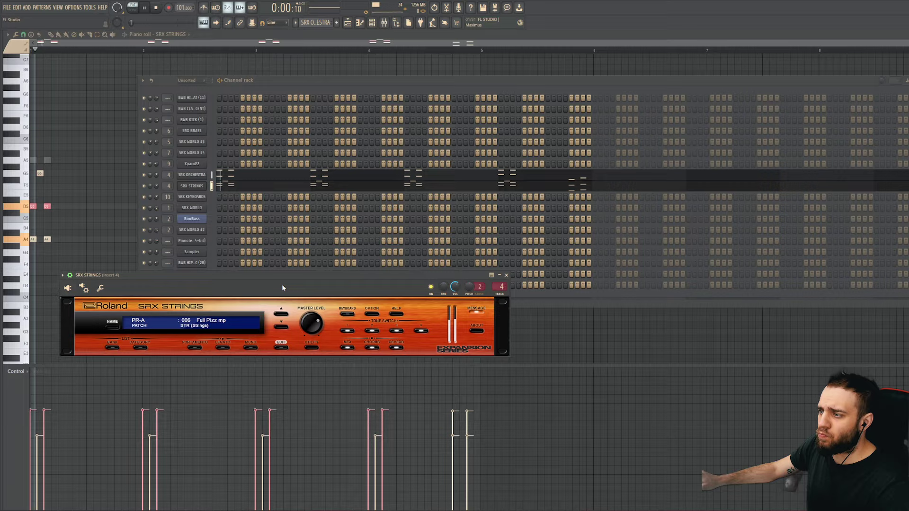
click(281, 314)
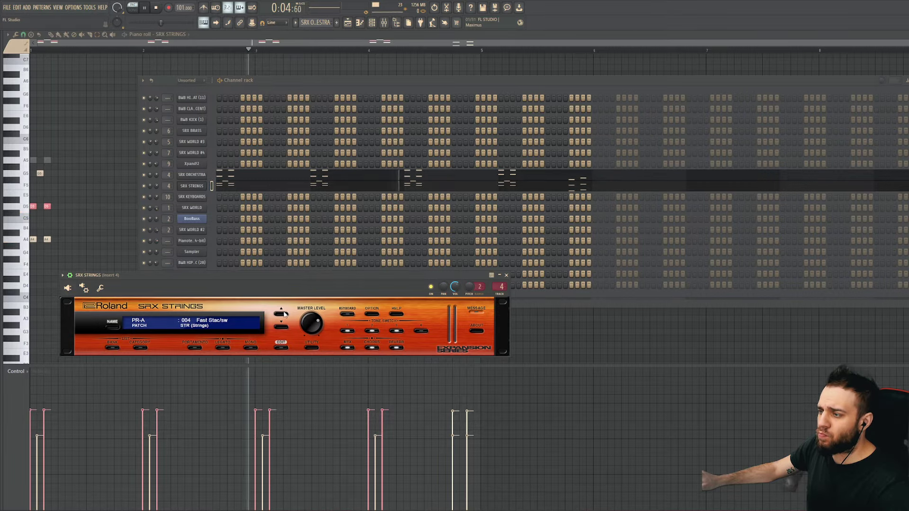
Step: Add a Fruity Parametric EQ 2 in slot 4 of the strings' mixer track, Insert 4
click(159, 190)
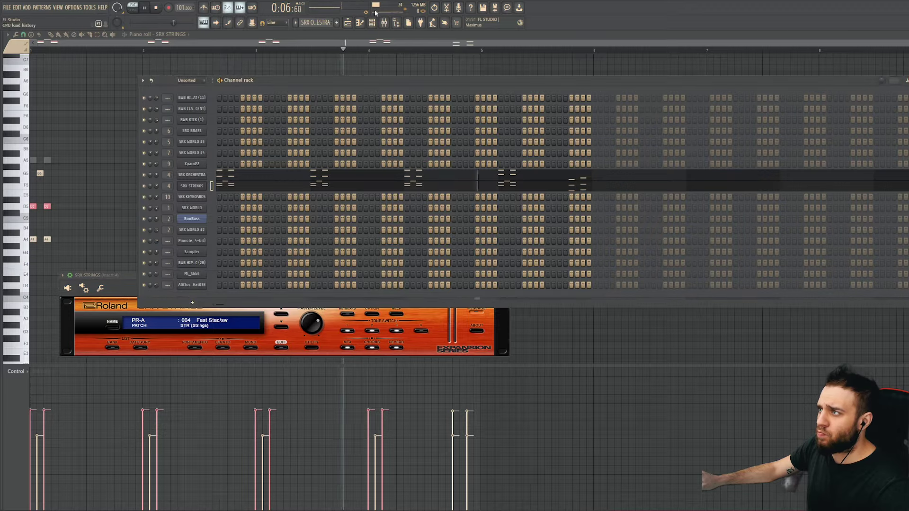
click(384, 22)
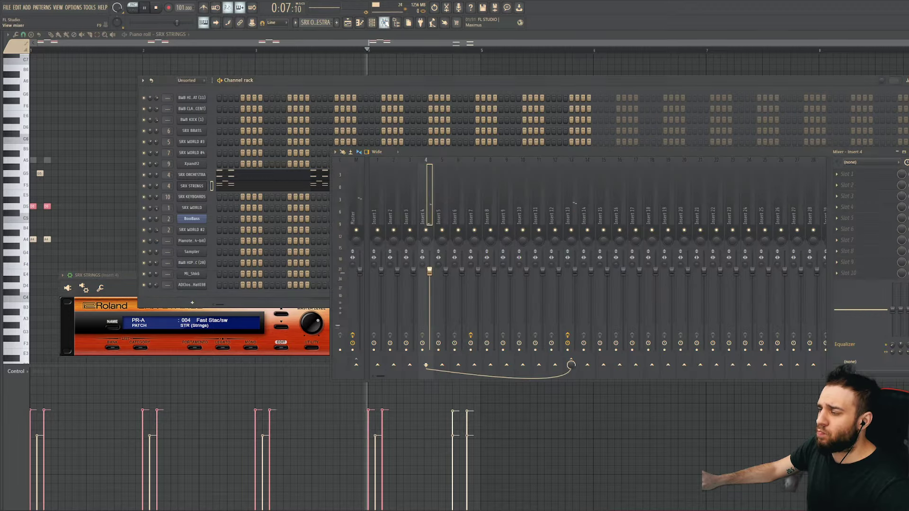
click(845, 207)
click(694, 189)
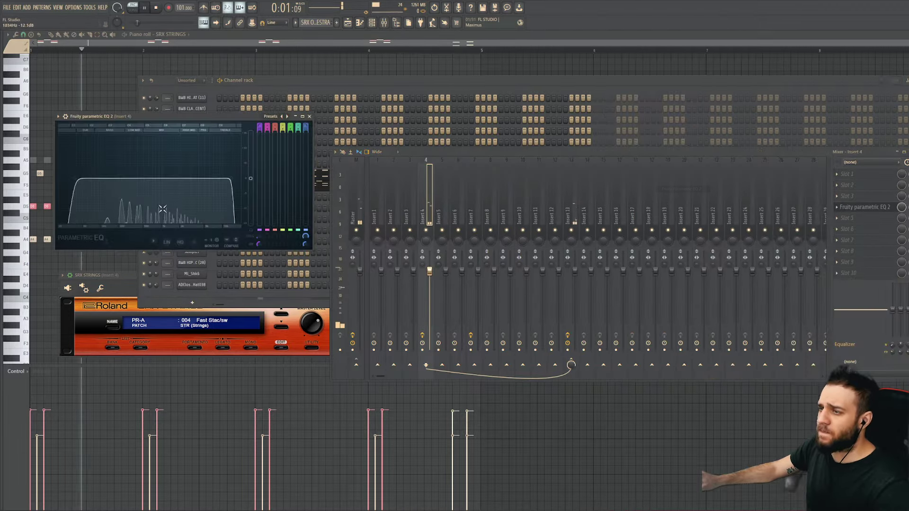
Step: Load the EQ's Vocal Presence preset with its high boost at about 6.6 kHz and a raised low cut, and return to the playlist
click(287, 115)
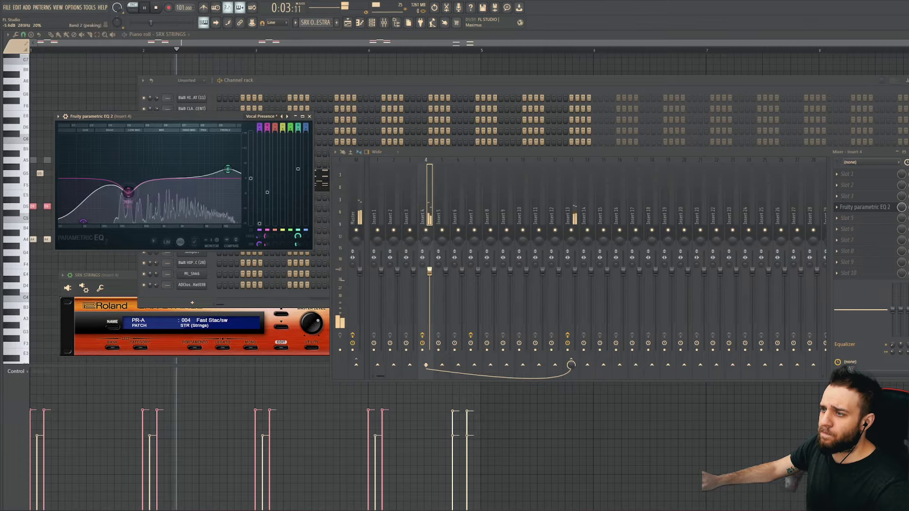
drag(228, 169, 211, 172)
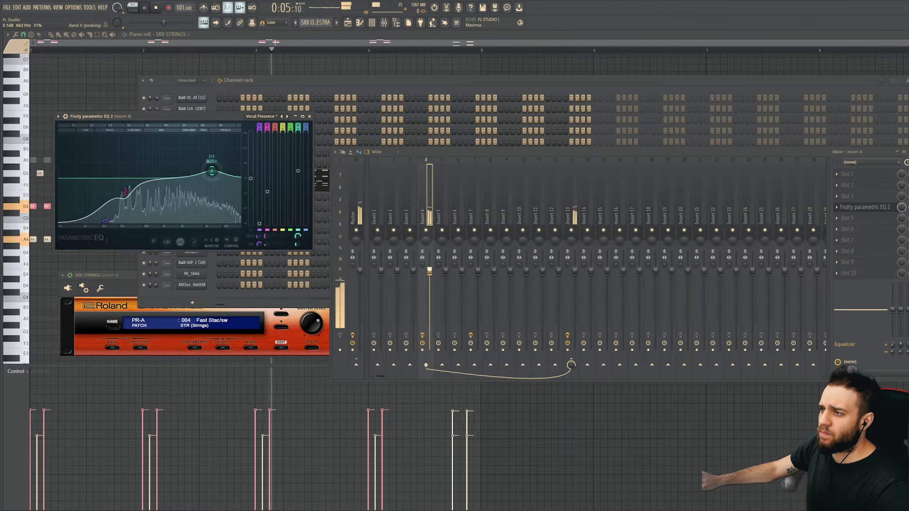
click(300, 92)
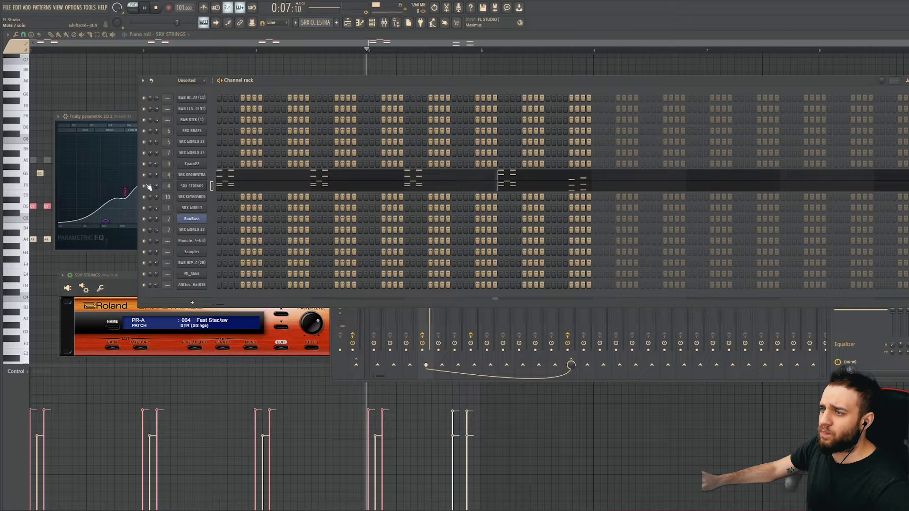
click(360, 24)
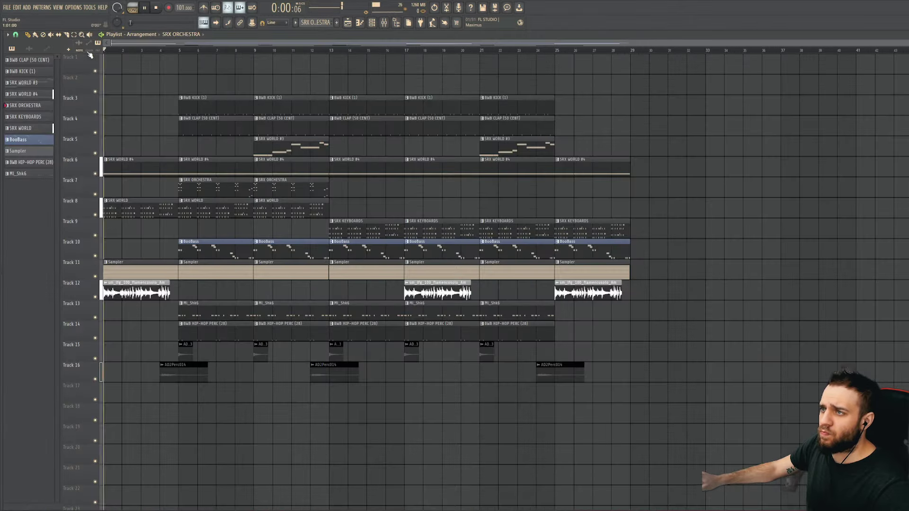
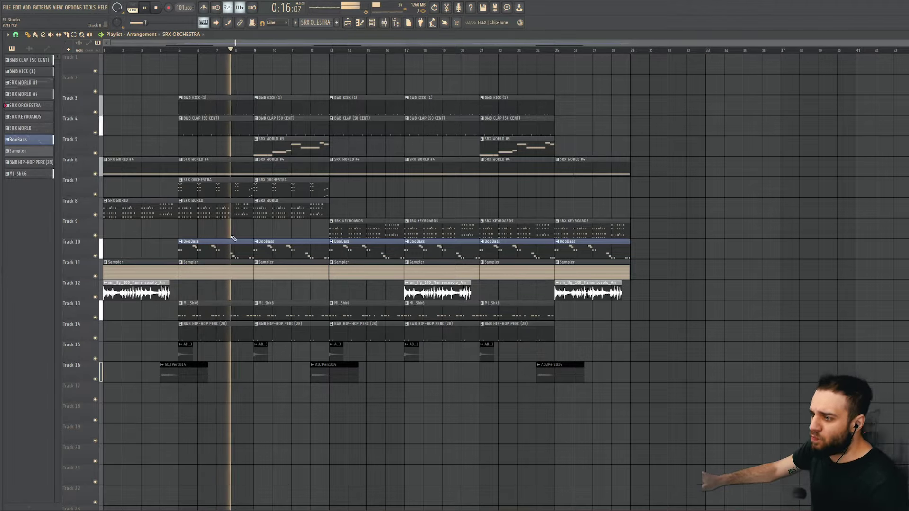
Step: Try the flamenco solo clip at bar 9 on Track 12 in place of the SRX WORLD #3 clip, and restore the original arrangement
drag(306, 292, 270, 291)
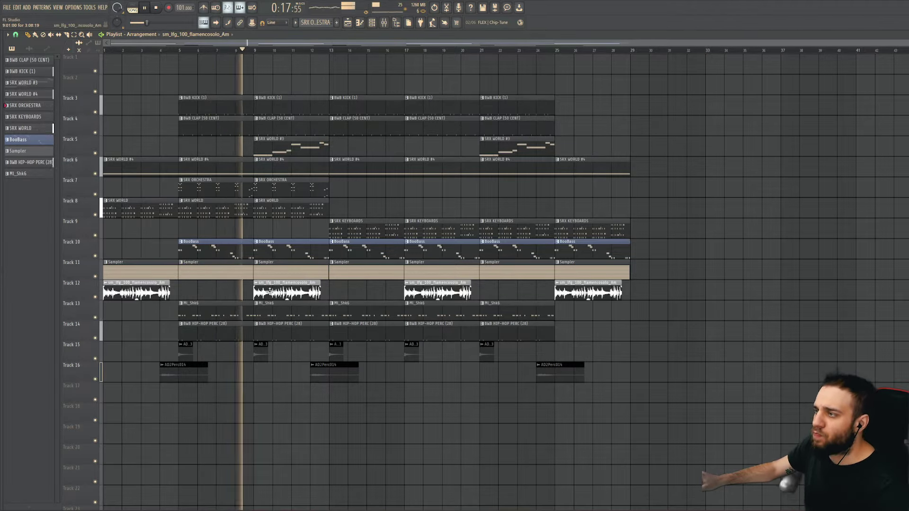
right_click(296, 149)
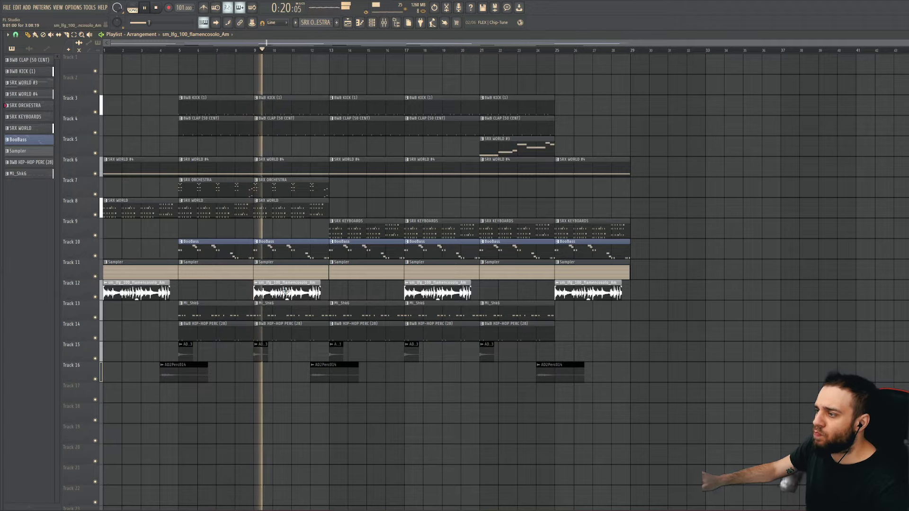
double_click(286, 291)
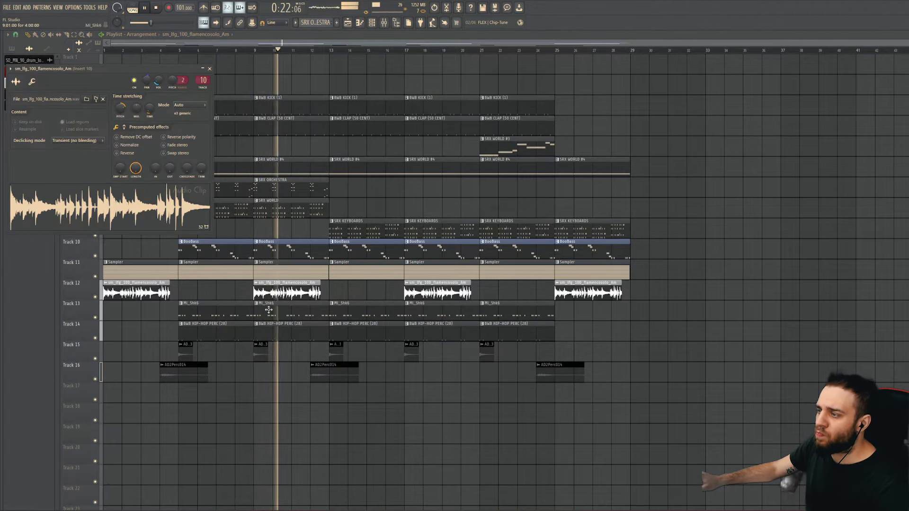
key(Escape)
right_click(265, 291)
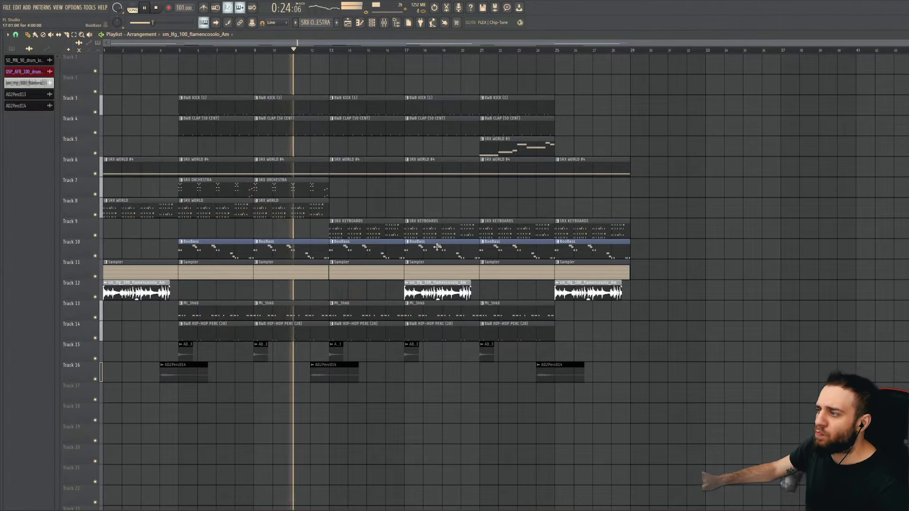
drag(284, 150, 265, 150)
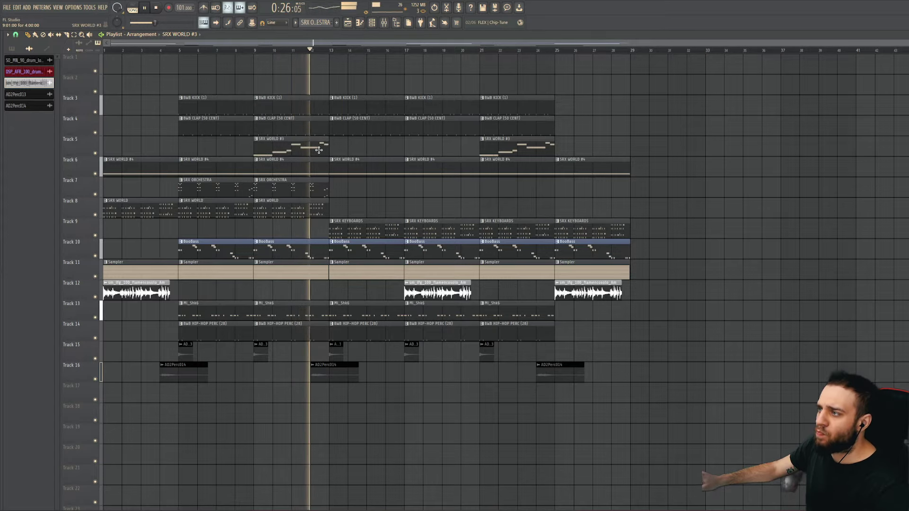
Step: Clear all notes from the SRX WORLD #3 pattern and play the arrangement from bar 9 with the channel rack open
click(232, 49)
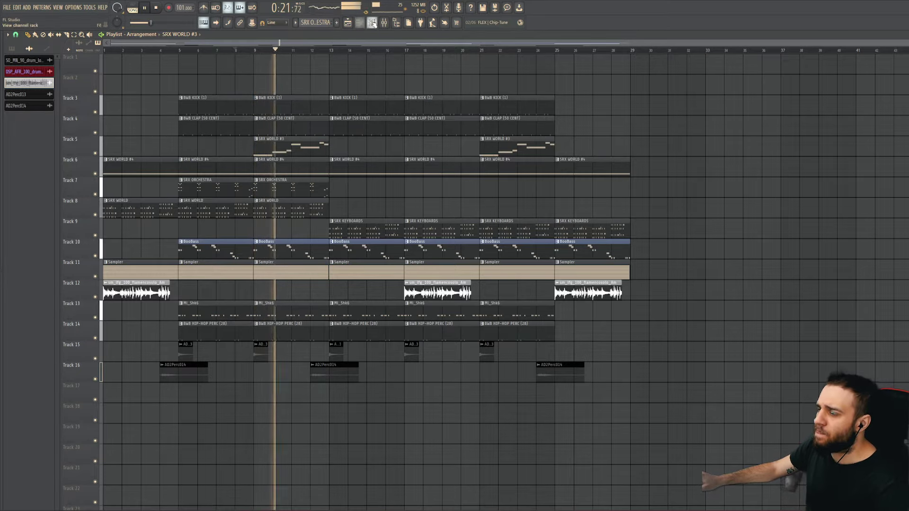
double_click(288, 136)
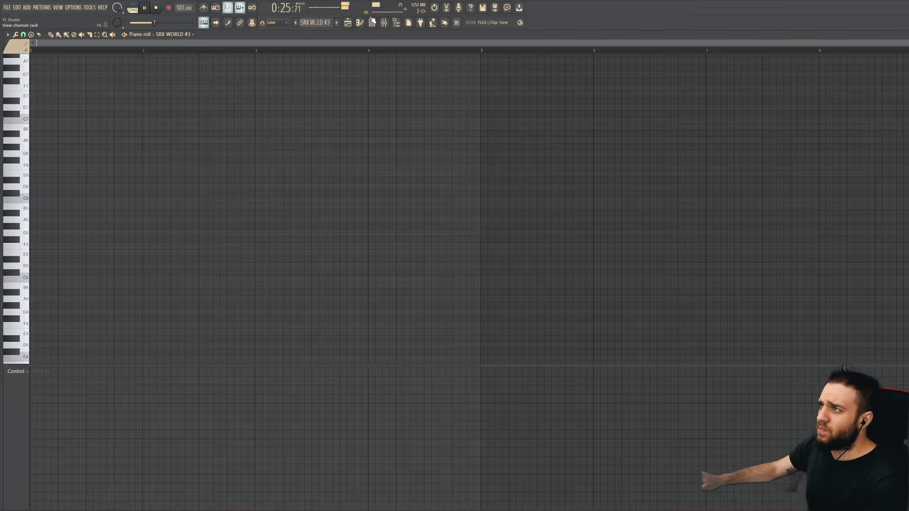
key(F5)
click(256, 52)
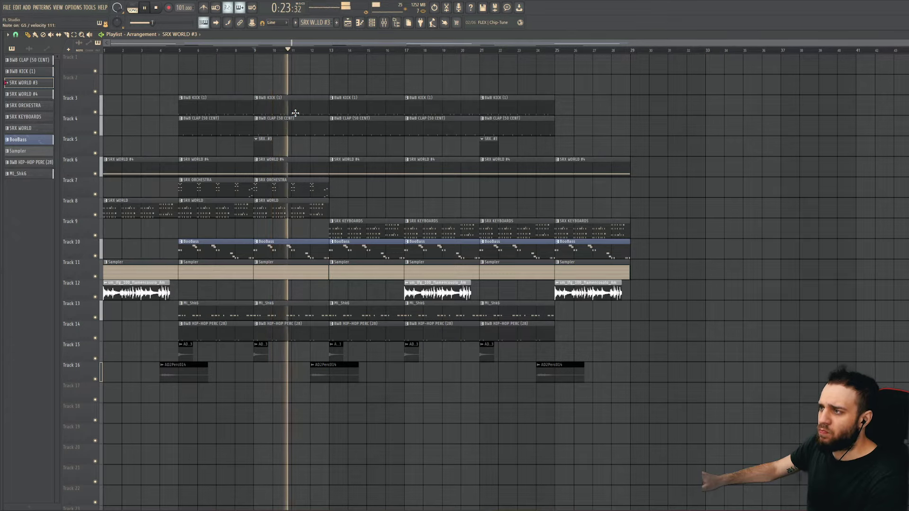
key(F6)
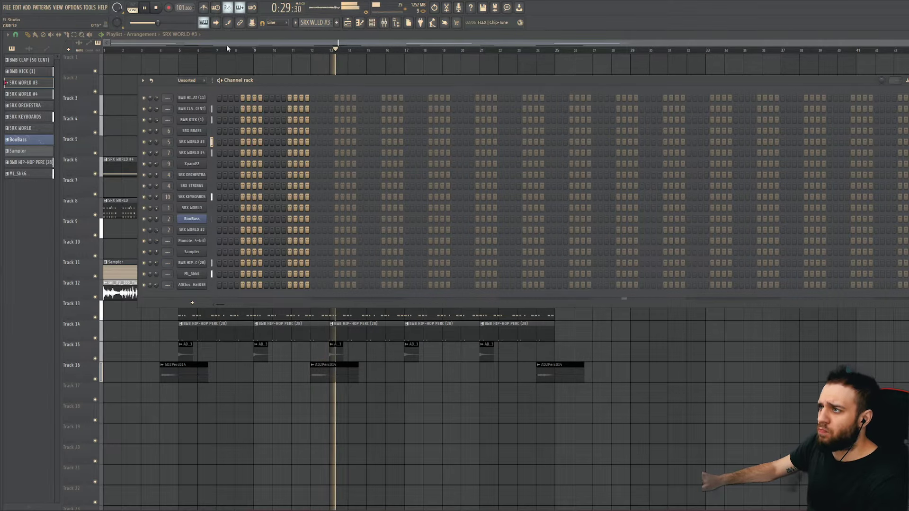
Step: Inspect the effects on mixer track Insert 13 and replay the arrangement from bar 9 to rehearse the melody
key(F6)
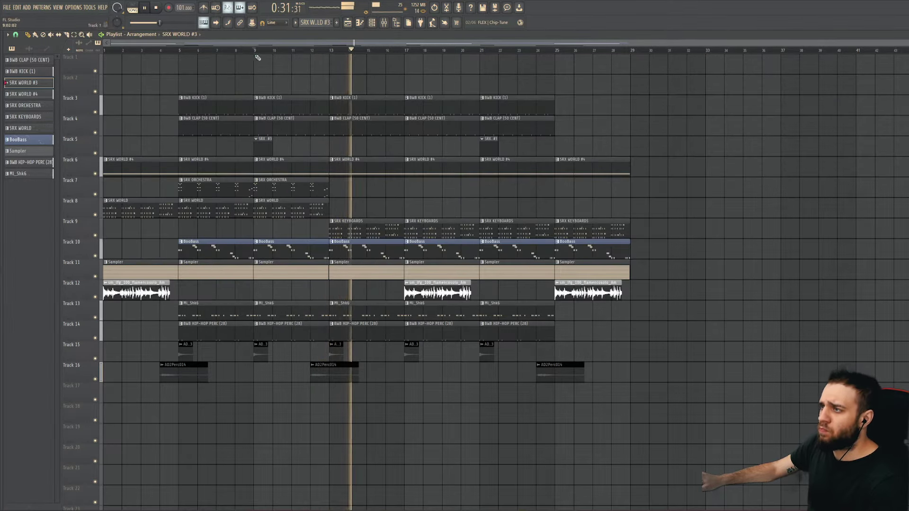
click(253, 49)
key(F9)
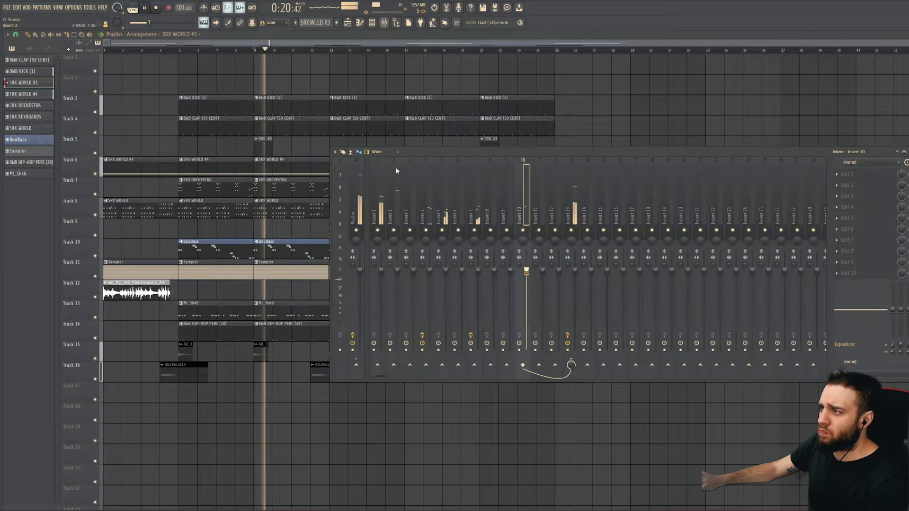
click(571, 213)
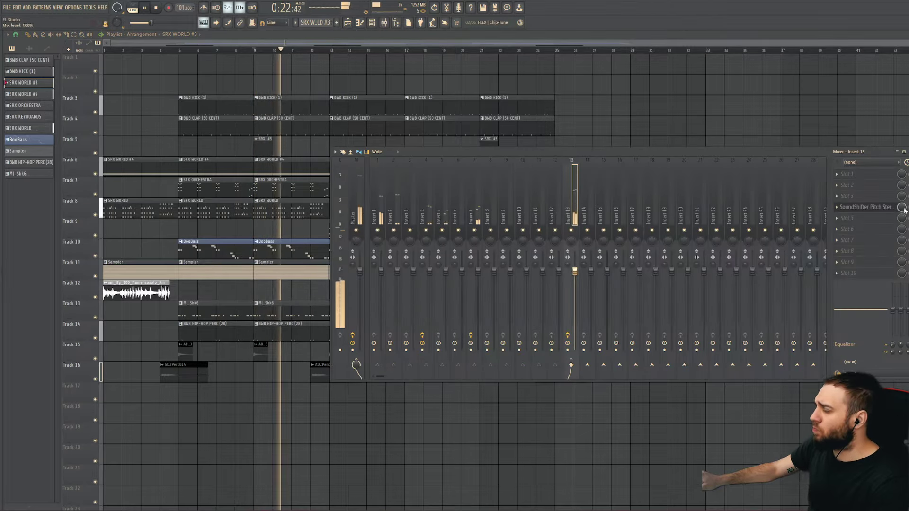
click(255, 50)
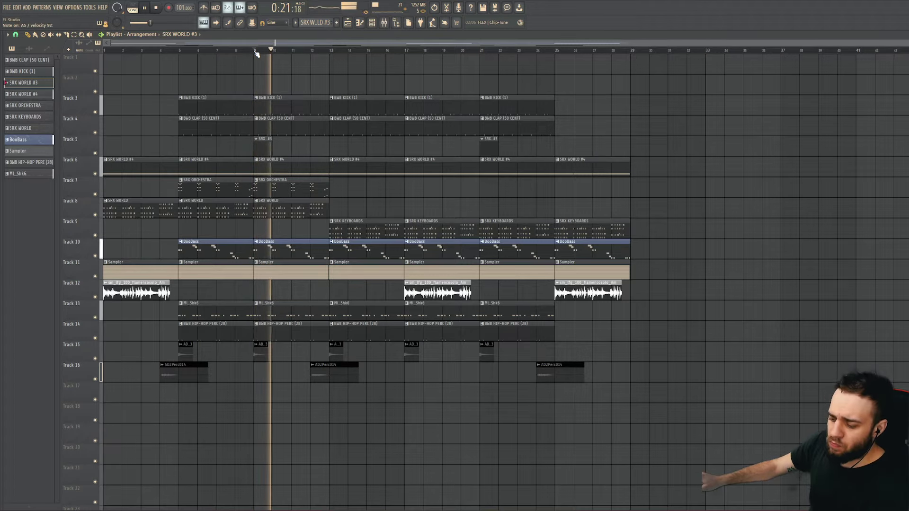
click(256, 50)
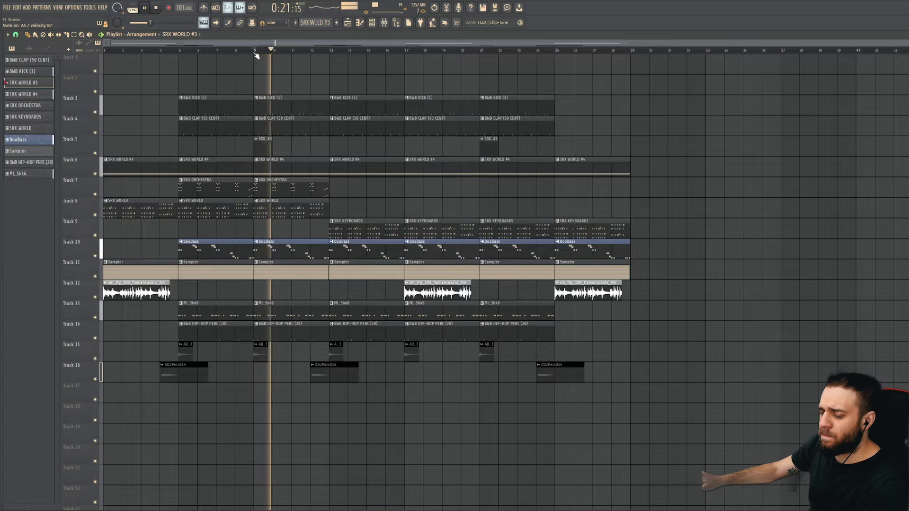
Step: Record a new SRX WORLD #3 melody from bar 9 with the Notes and automation option, undoing the first take and recording it again
click(168, 8)
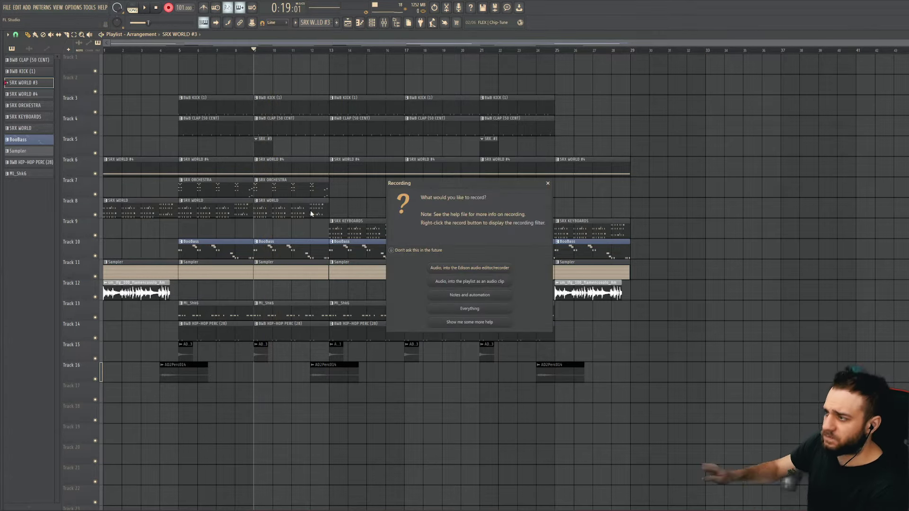
click(487, 294)
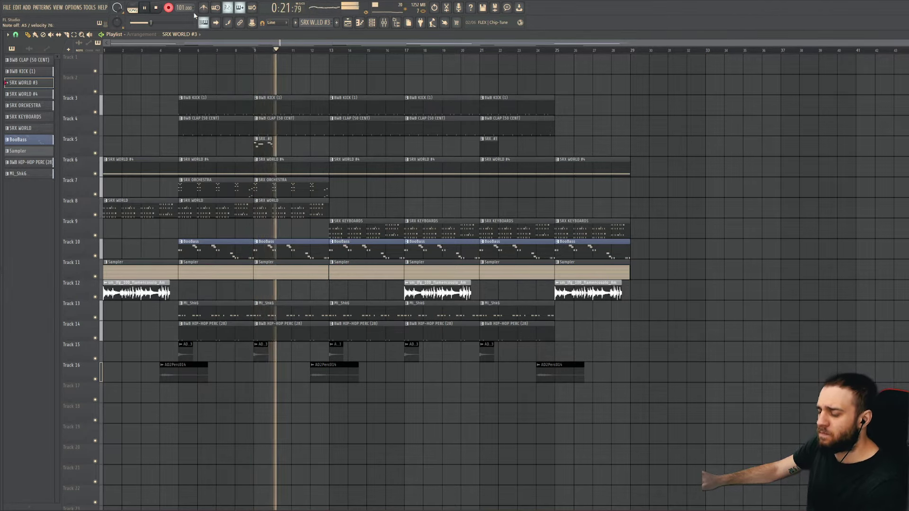
key(space)
key(ctrl+z)
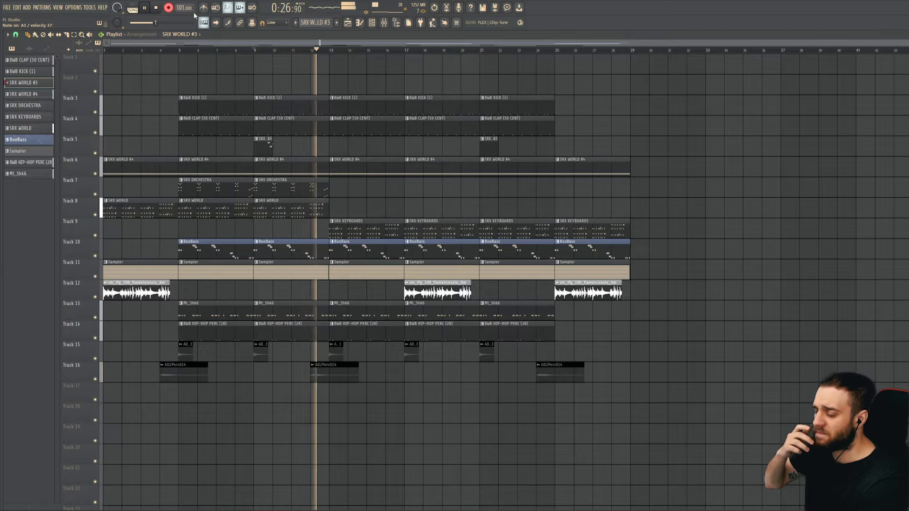
key(space)
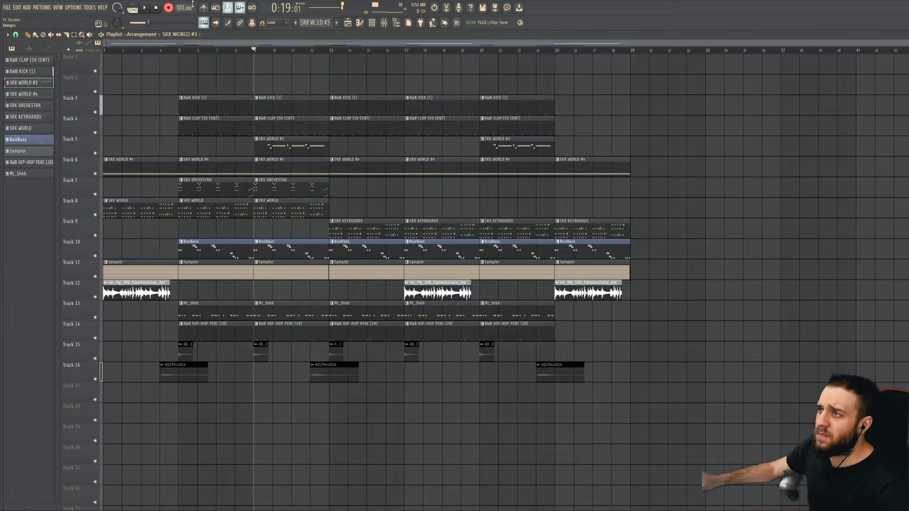
Step: Delete the stray short A5 note before bar 3 of the SRX WORLD #3 pattern and align and lengthen the neighbouring A#5 and G5 notes
double_click(268, 143)
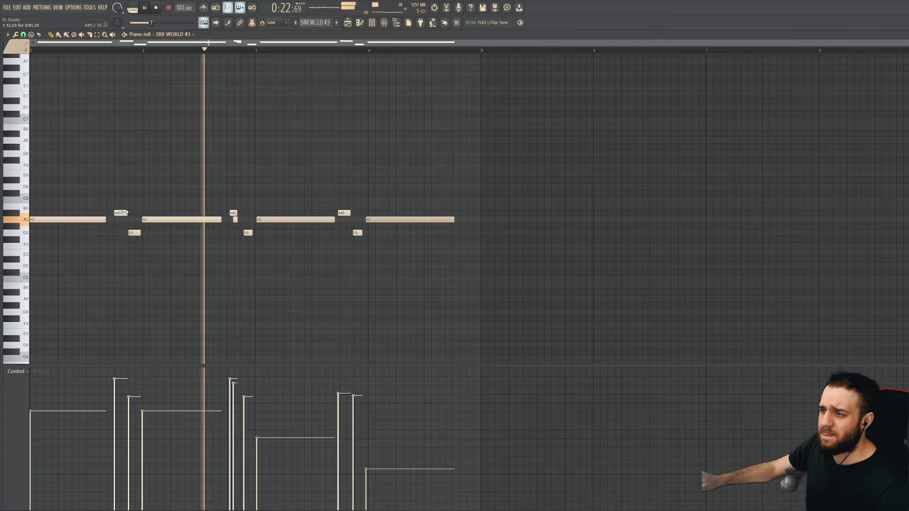
right_click(234, 219)
key(space)
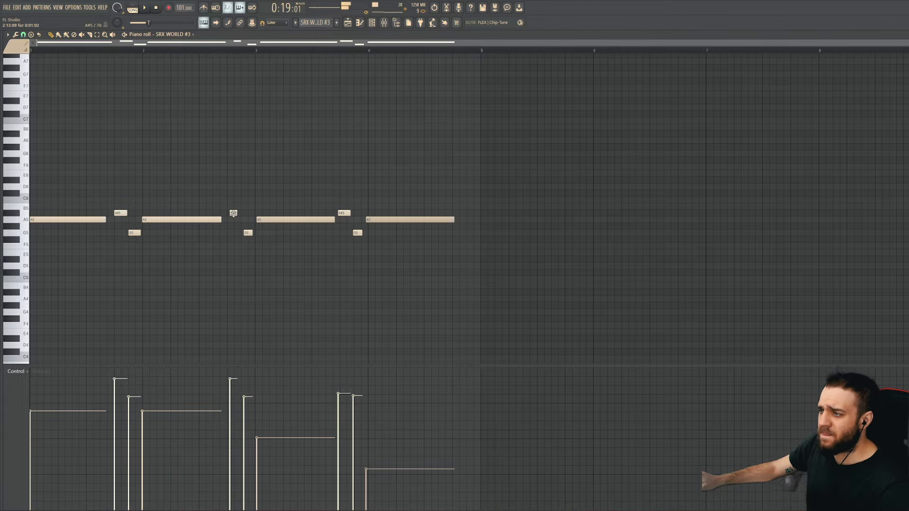
key(space)
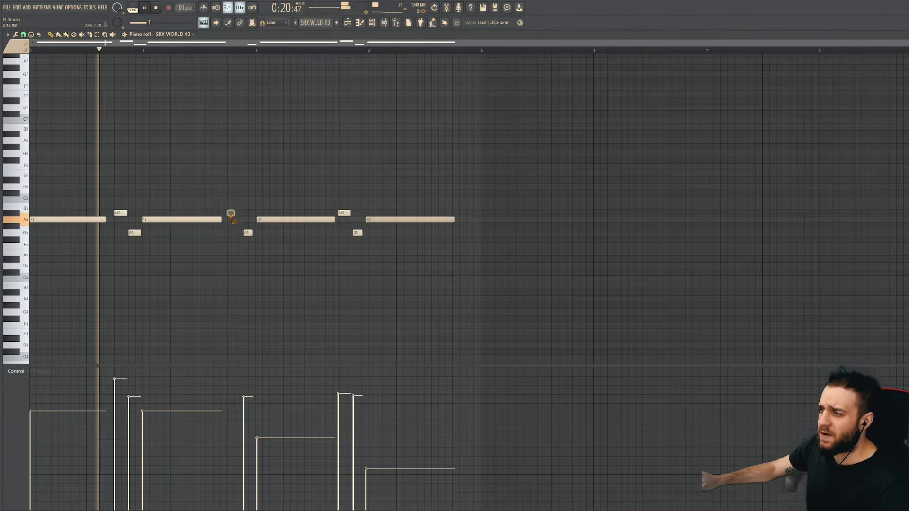
click(246, 233)
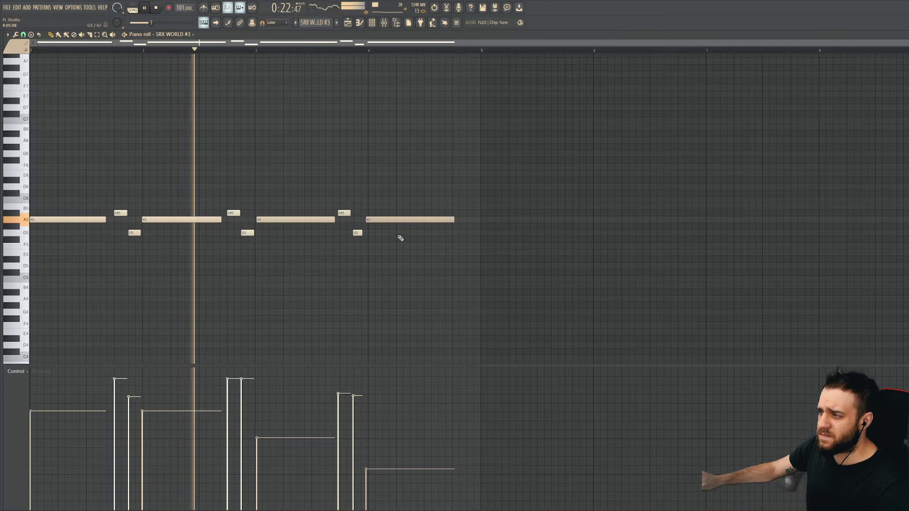
Step: Align the last short A#5 and G5 notes and the final long A5 note with bar 4, and audition the melody
click(344, 213)
click(357, 232)
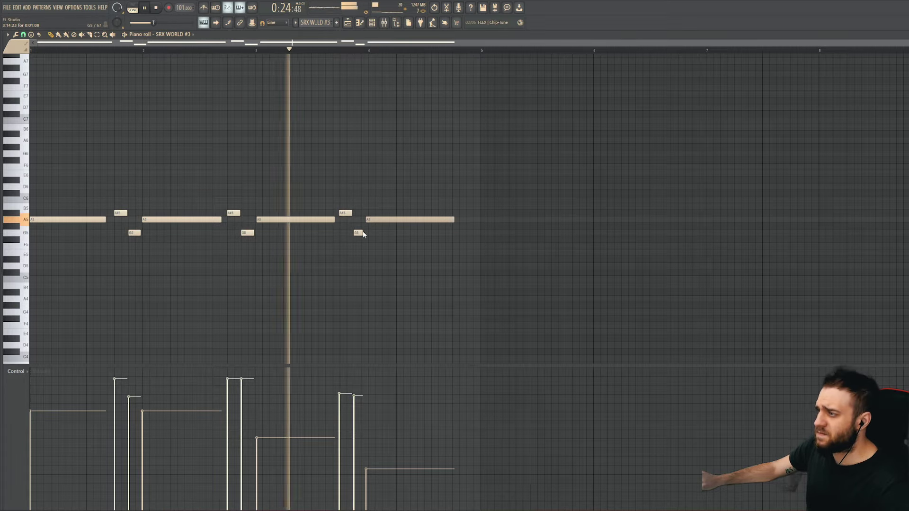
click(373, 221)
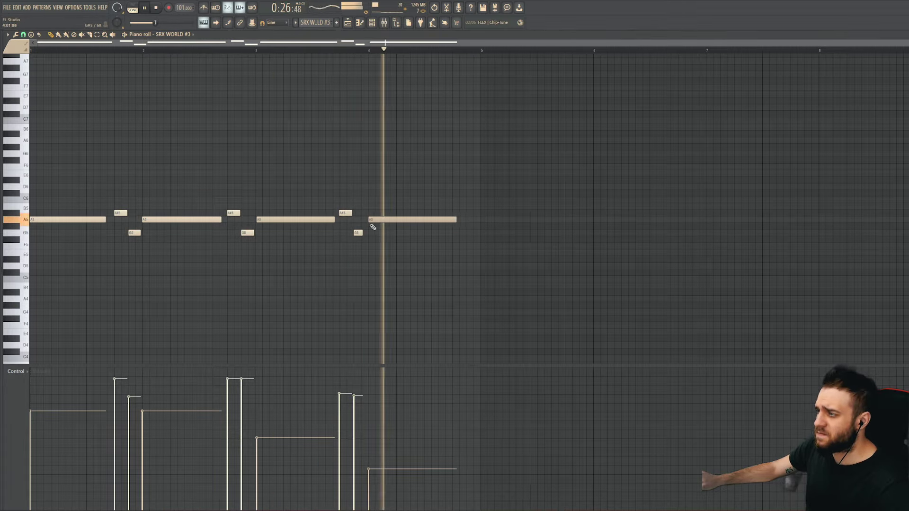
drag(362, 232, 363, 232)
click(346, 213)
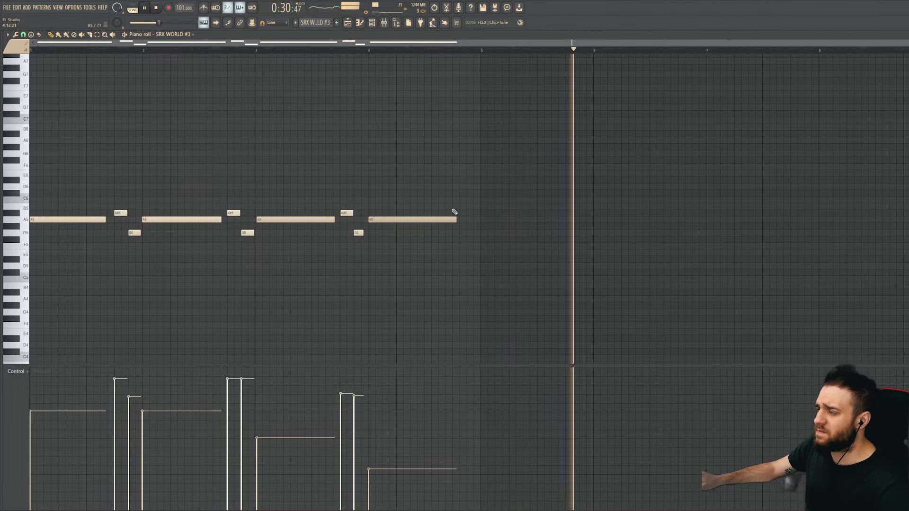
key(space)
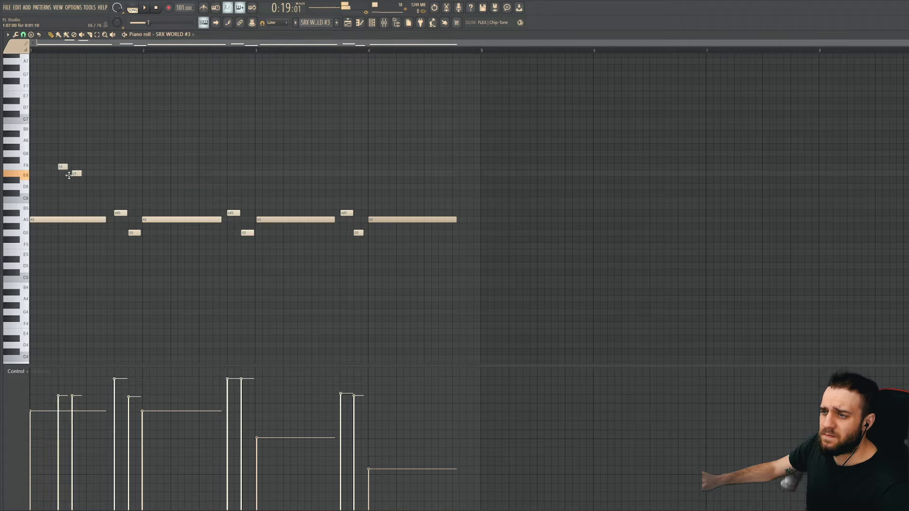
key(space)
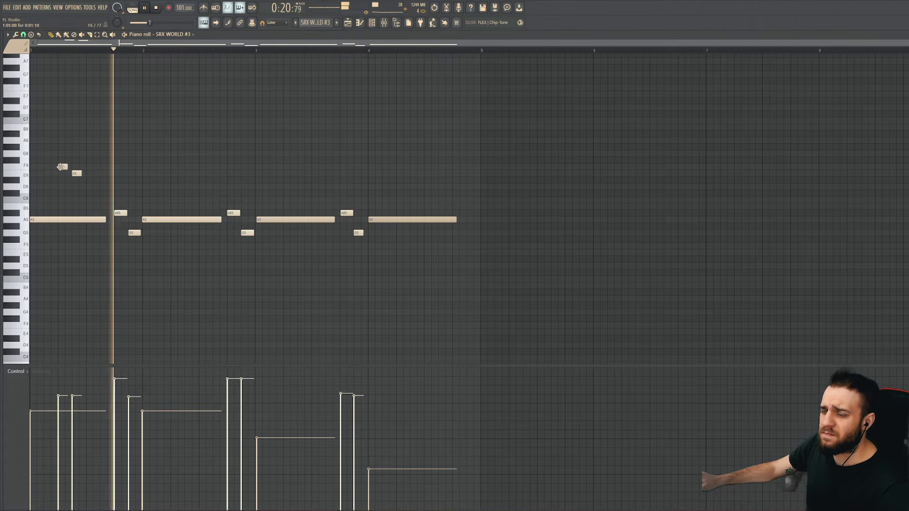
Step: Add an SRX WORLD #3 clip at bar 25 on Track 5 of the playlist and delete the one at bar 21
key(F6)
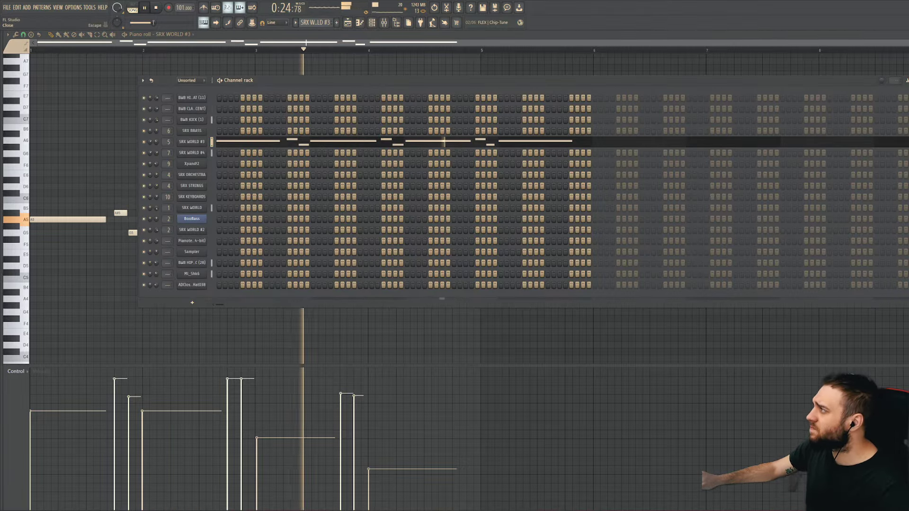
key(F5)
key(F6)
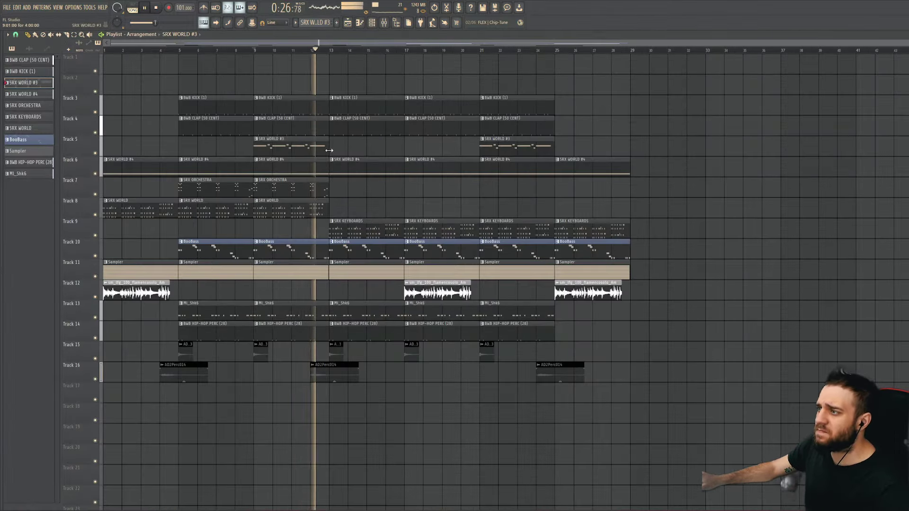
click(558, 147)
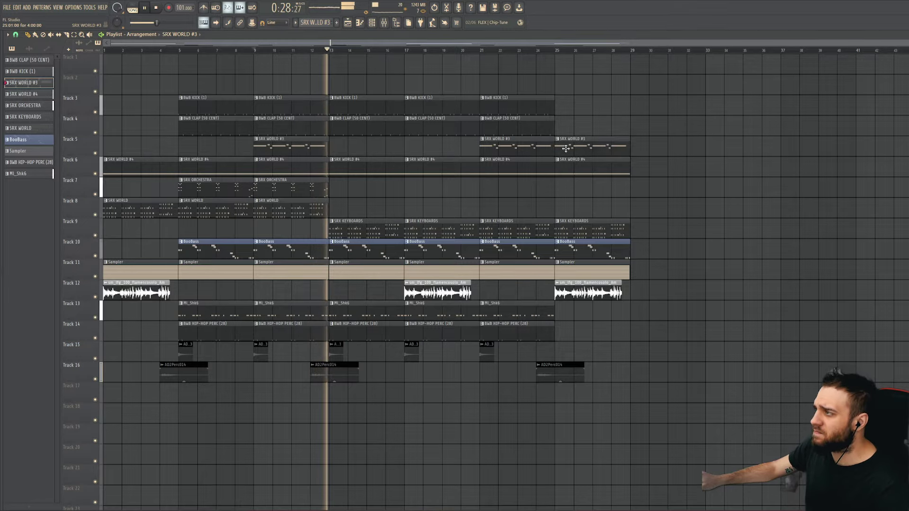
click(540, 50)
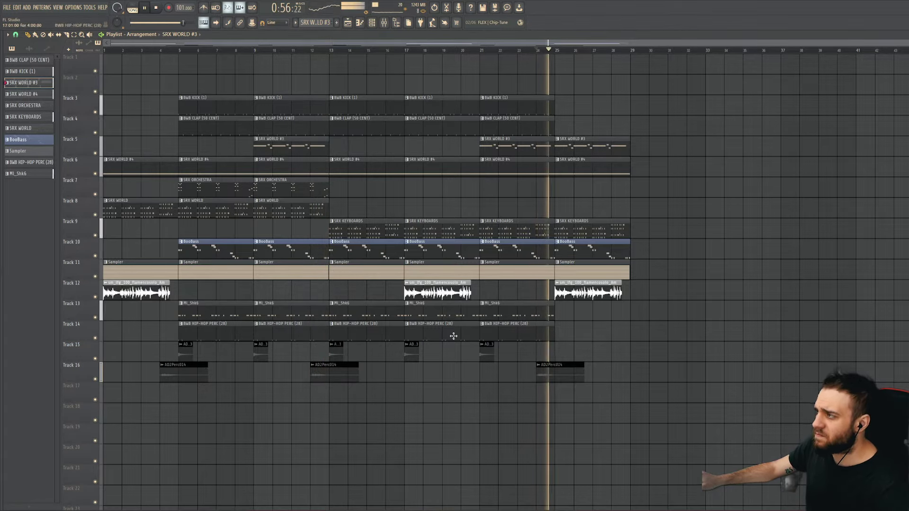
right_click(516, 146)
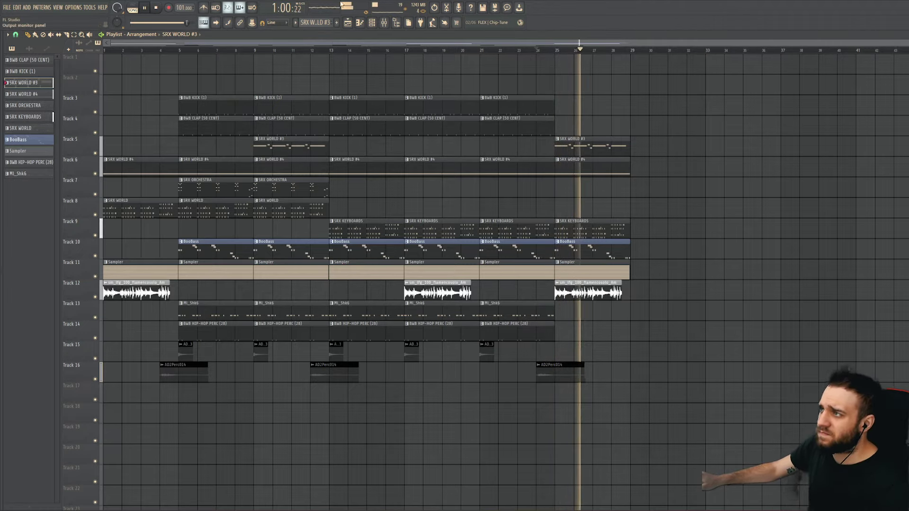
Step: Adjust the channel panning of the flamenco solo audio clip on Track 12 and close its settings
key(F6)
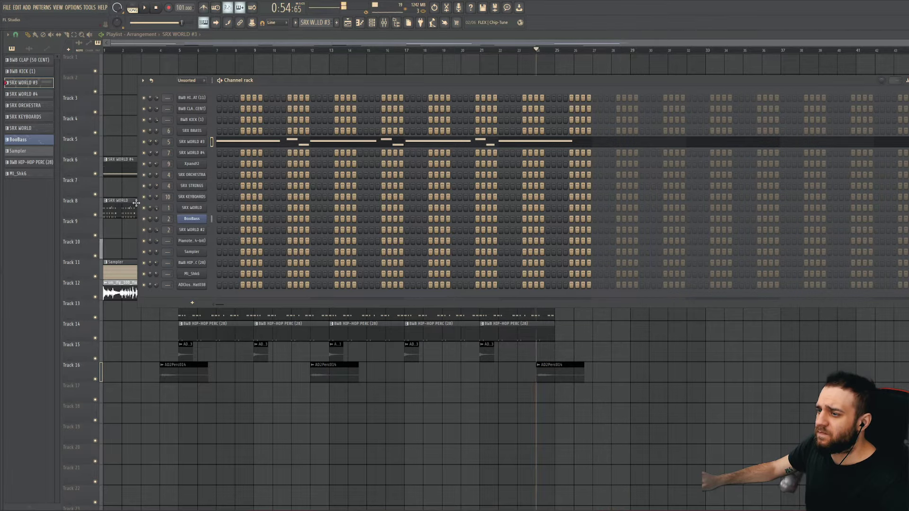
key(F6)
click(106, 283)
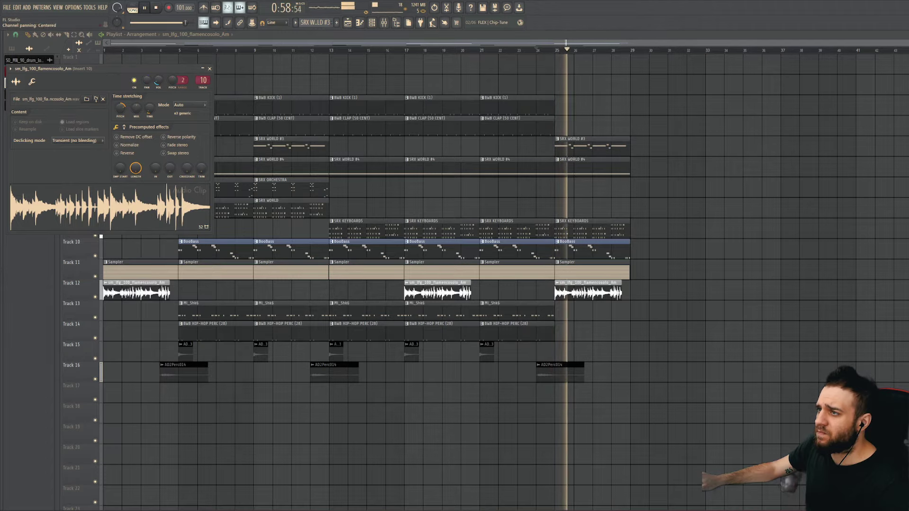
drag(147, 80, 147, 71)
key(Escape)
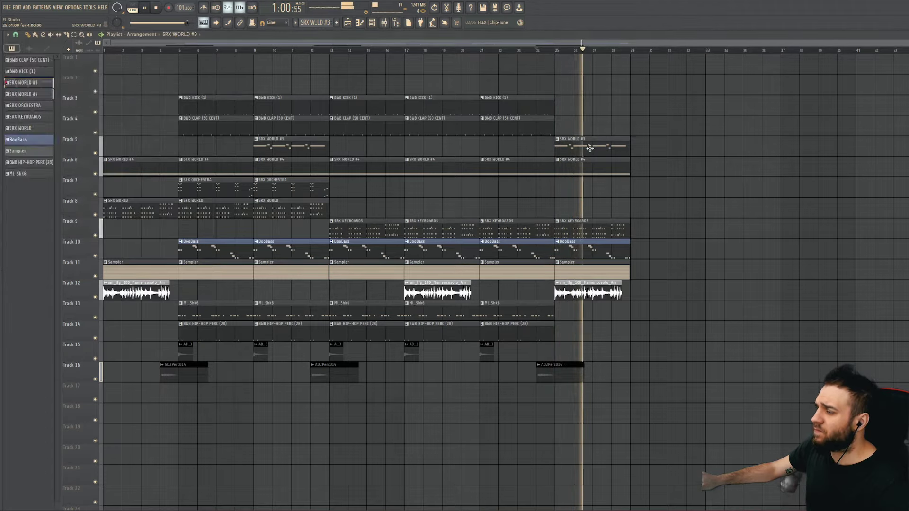
Step: Check the SRX WORLD #3 notes and channel volume during playback, and return to the playlist
key(F7)
key(F6)
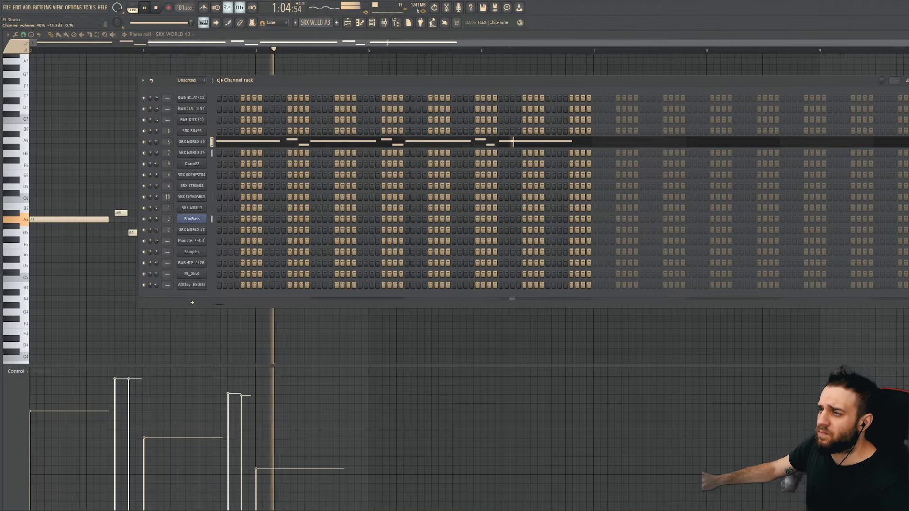
click(350, 24)
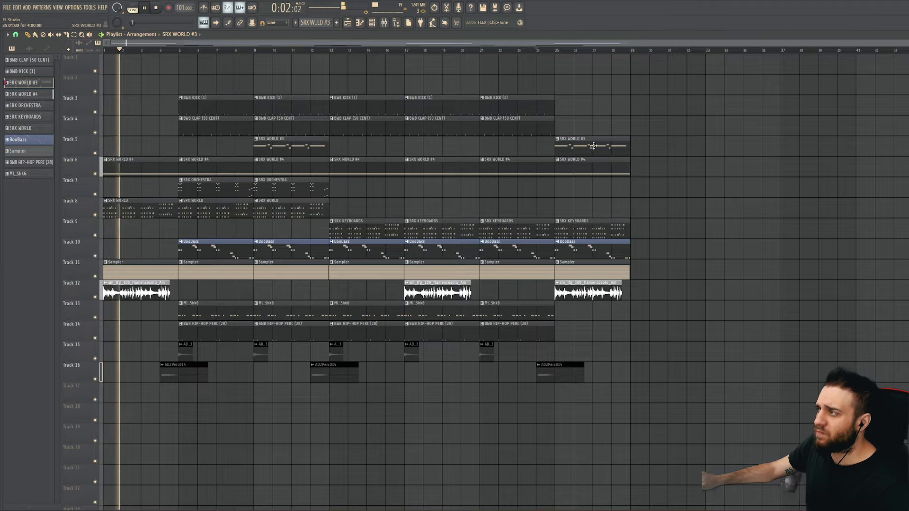
Step: Try SRX WORLD #3 clips at bar 1 on Track 5 and around bar 15 on Track 8, check Insert 13, and remove both clips
click(118, 142)
key(F9)
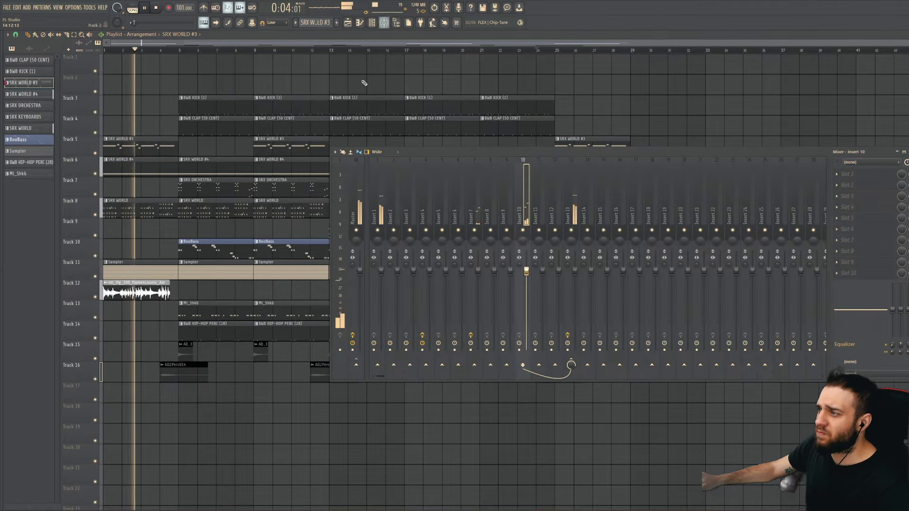
click(571, 210)
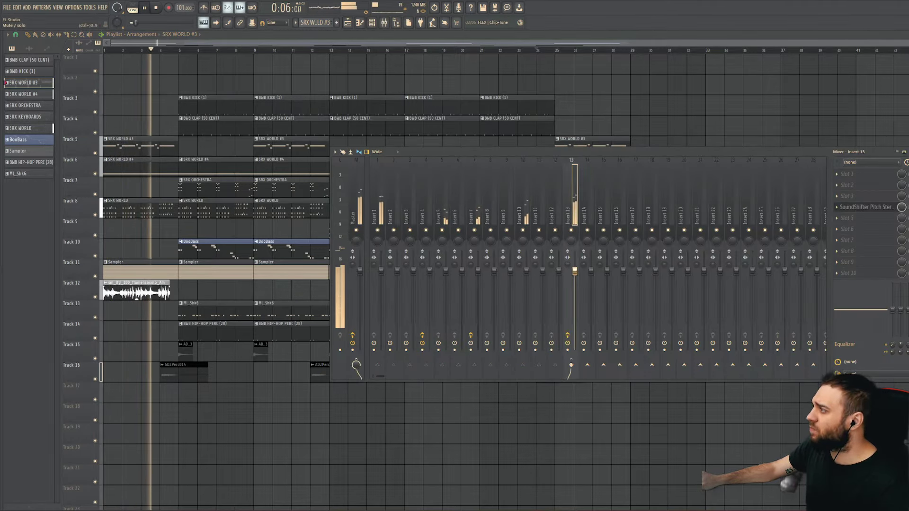
key(F9)
right_click(150, 147)
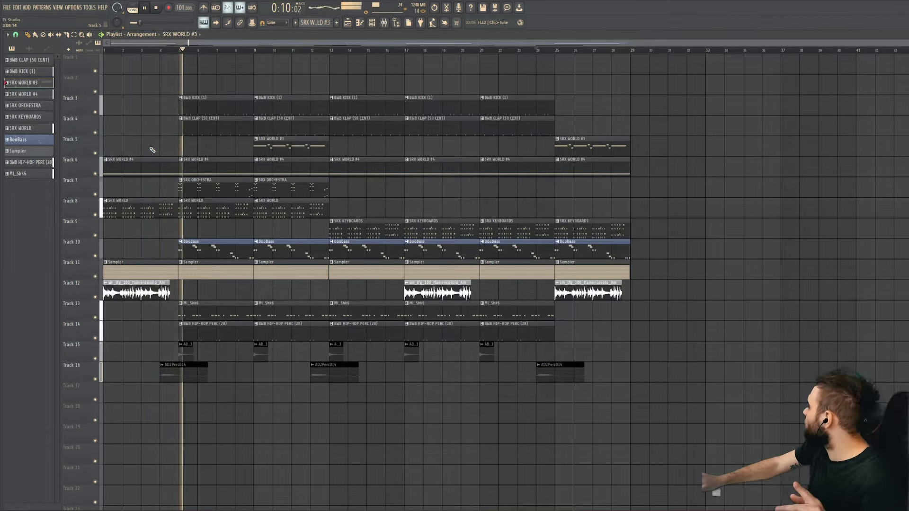
click(376, 205)
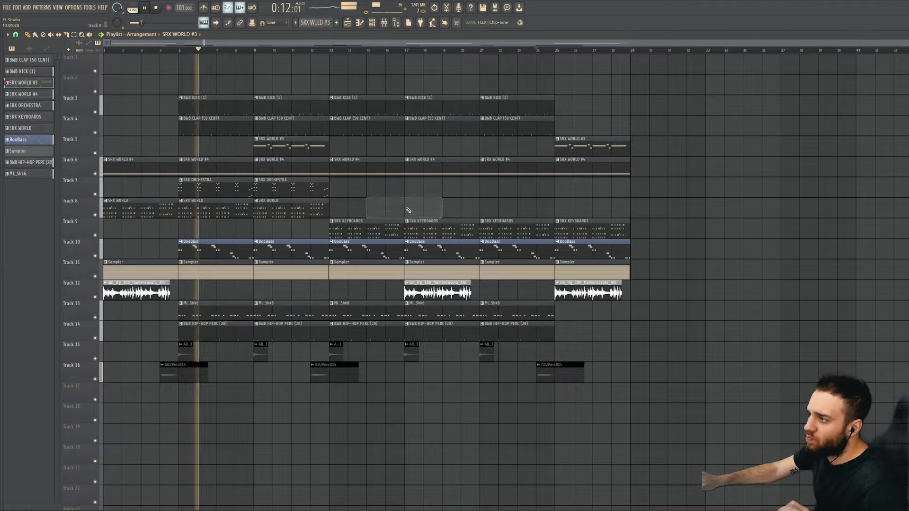
right_click(382, 217)
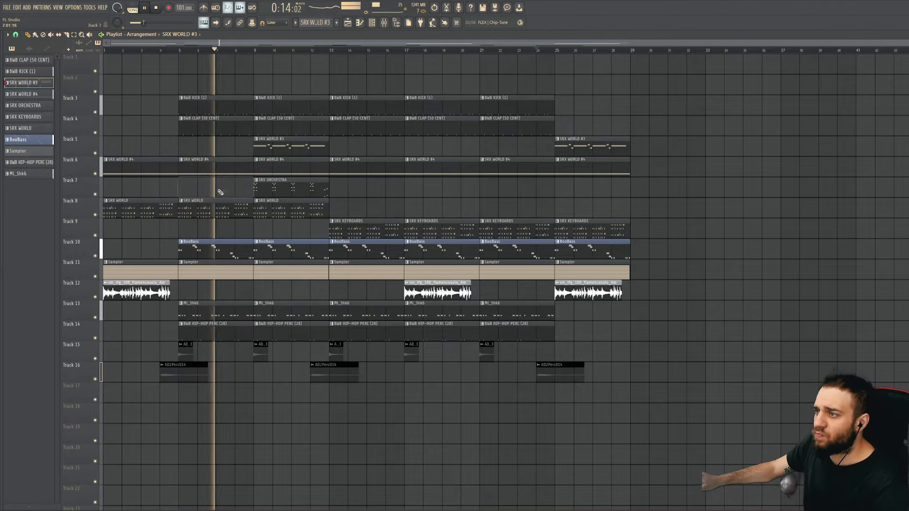
Step: Remove the SRX ORCHESTRA clip at bar 5 on Track 7 and place one at bar 1 instead
right_click(218, 189)
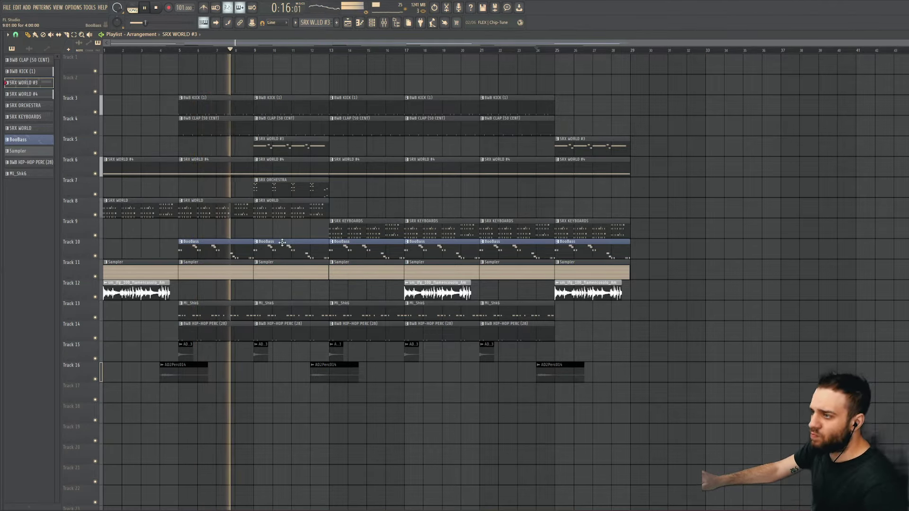
click(288, 188)
click(106, 189)
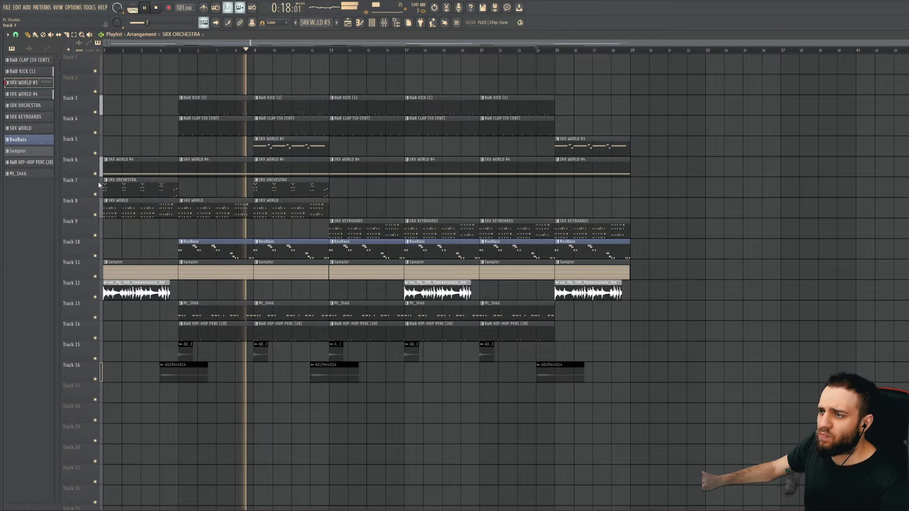
Step: Trim the first SRX ORCHESTRA clip on Track 7 to its closing notes before bar 5 and place a full clip at bar 5
drag(107, 193, 169, 191)
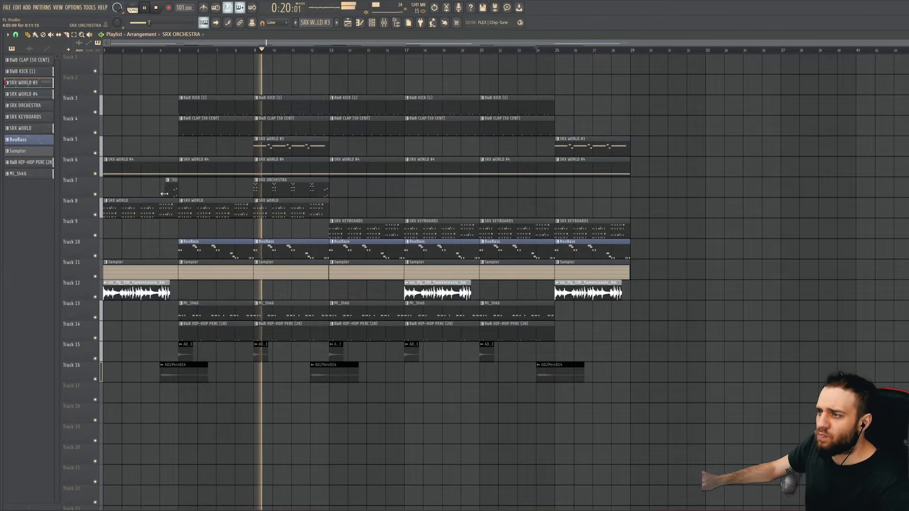
click(197, 191)
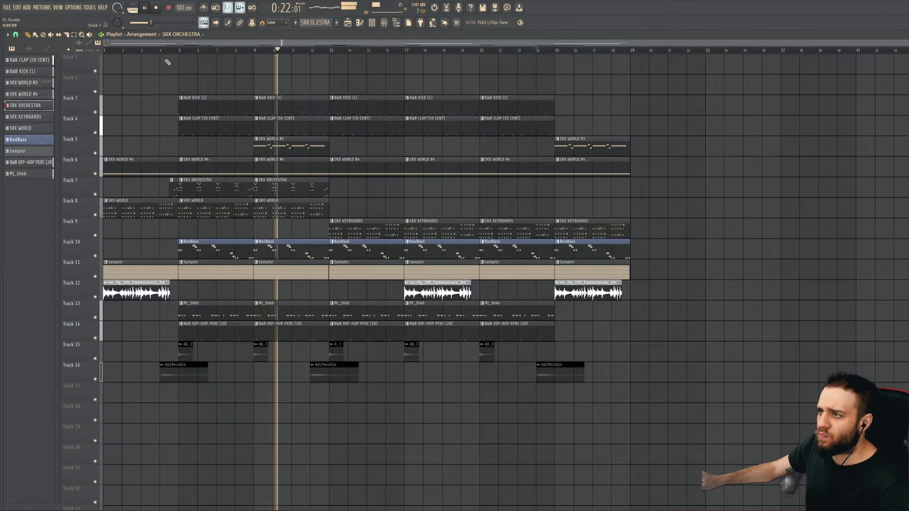
click(156, 56)
right_click(166, 71)
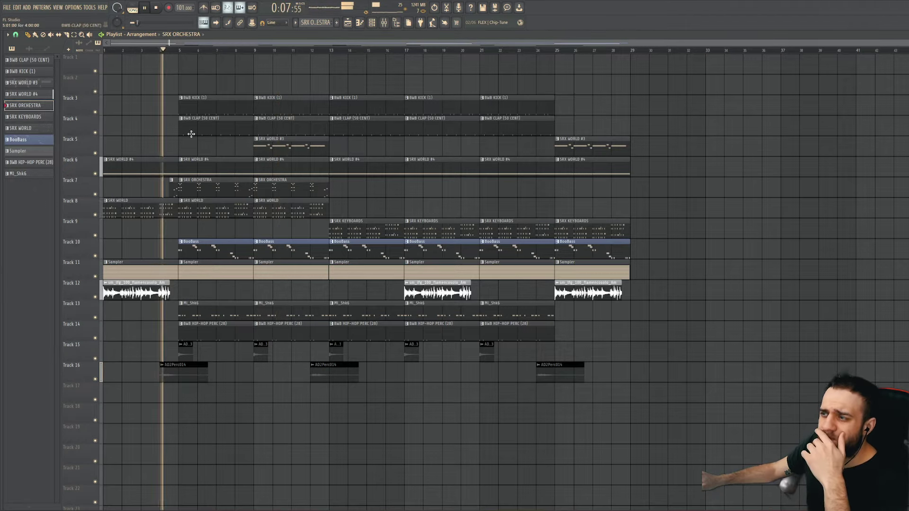
Step: Delete the four G5 notes from the SRX STRINGS part of the SRX ORCHESTRA pattern and return to the playlist
double_click(205, 190)
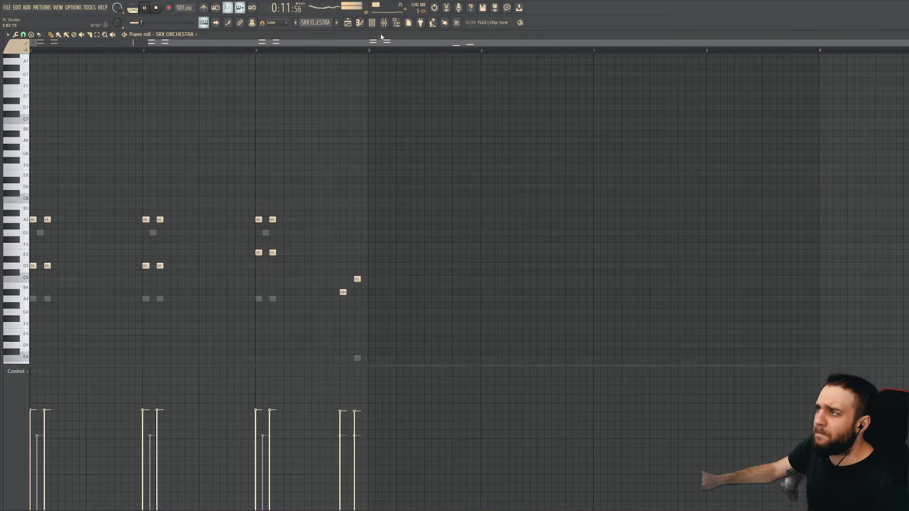
key(F6)
click(199, 209)
key(F6)
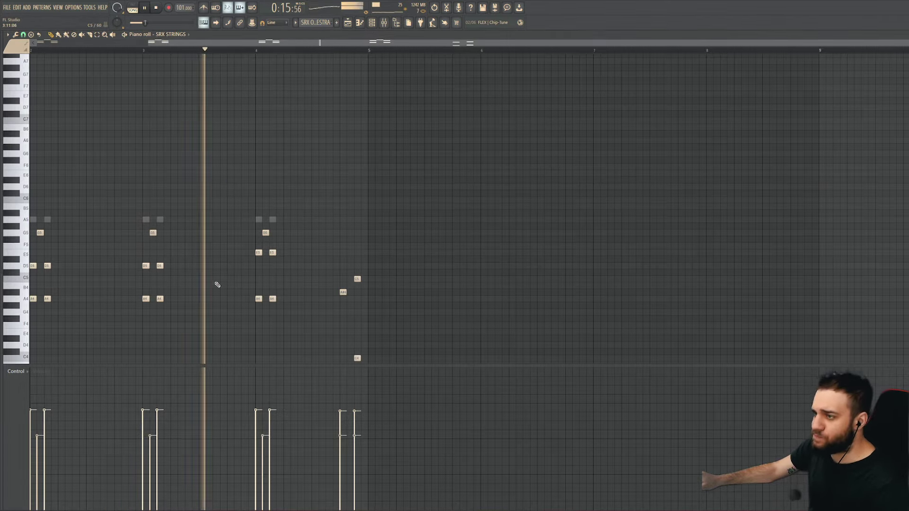
scroll(270, 265, left, 3)
right_click(376, 232)
right_click(264, 233)
right_click(152, 233)
right_click(37, 232)
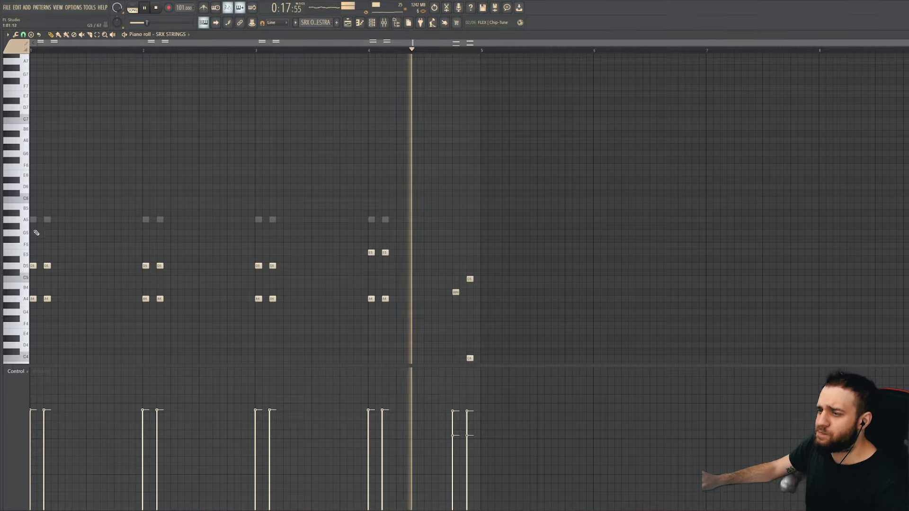
key(Escape)
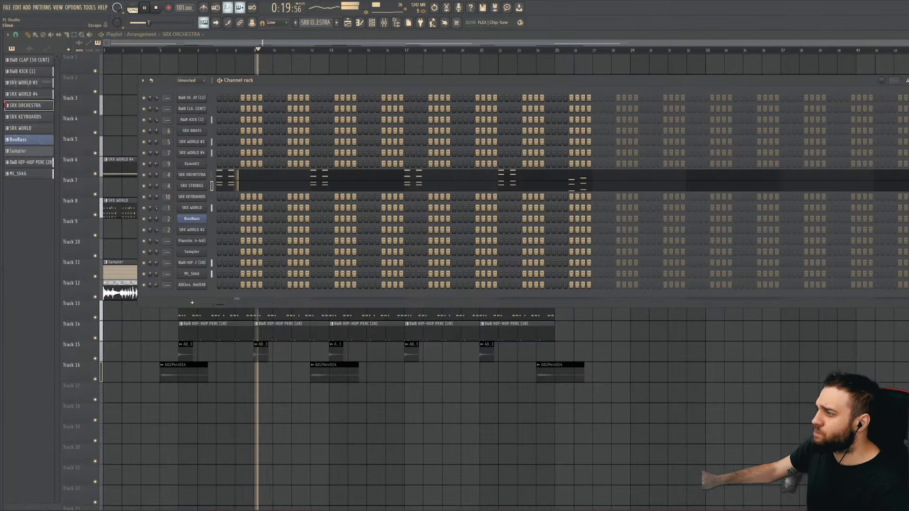
key(Escape)
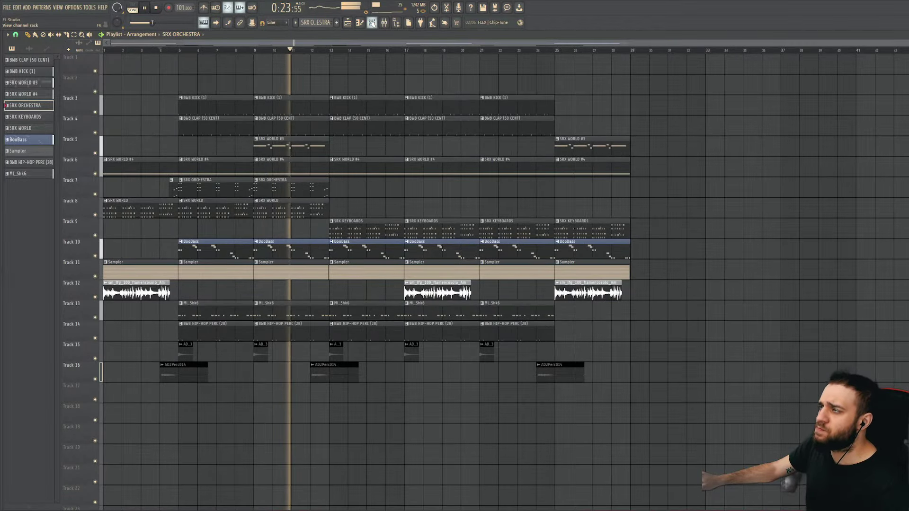
Step: Inspect the Fruity parametric EQ on the Master mixer track and return to the playlist
click(385, 24)
click(356, 203)
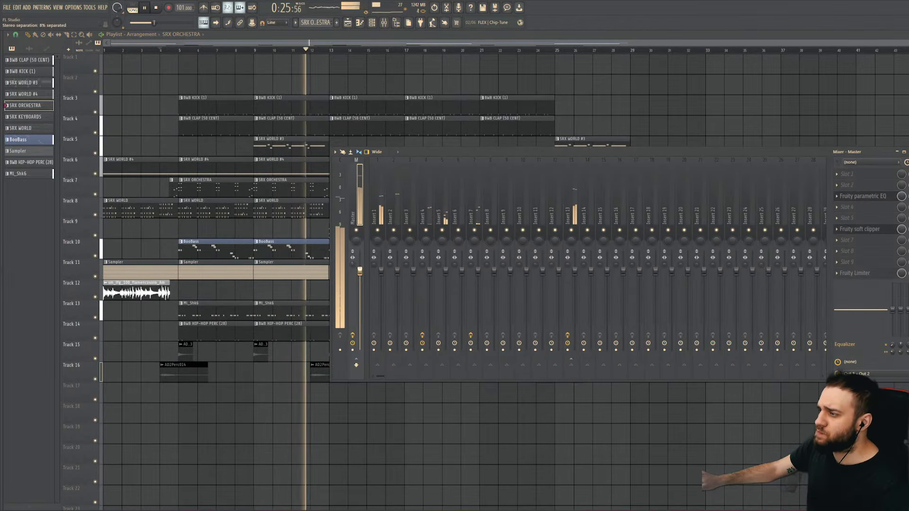
click(883, 196)
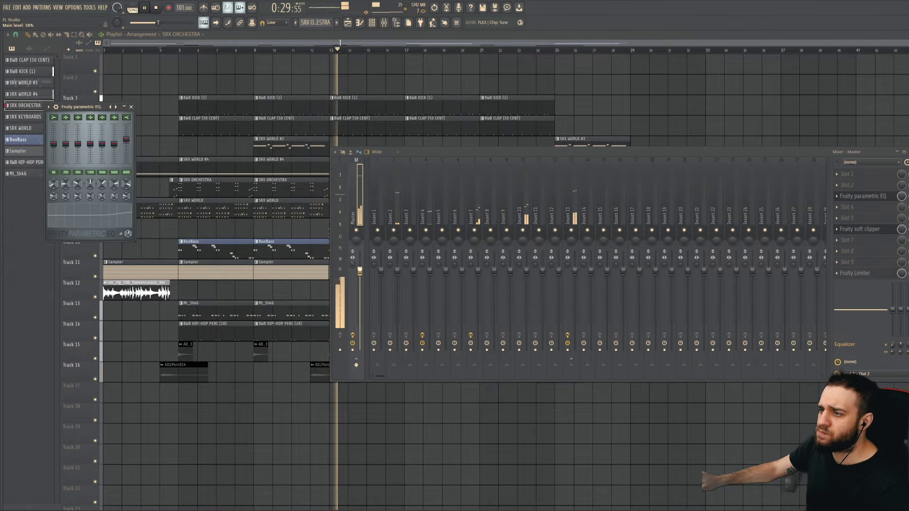
key(F12)
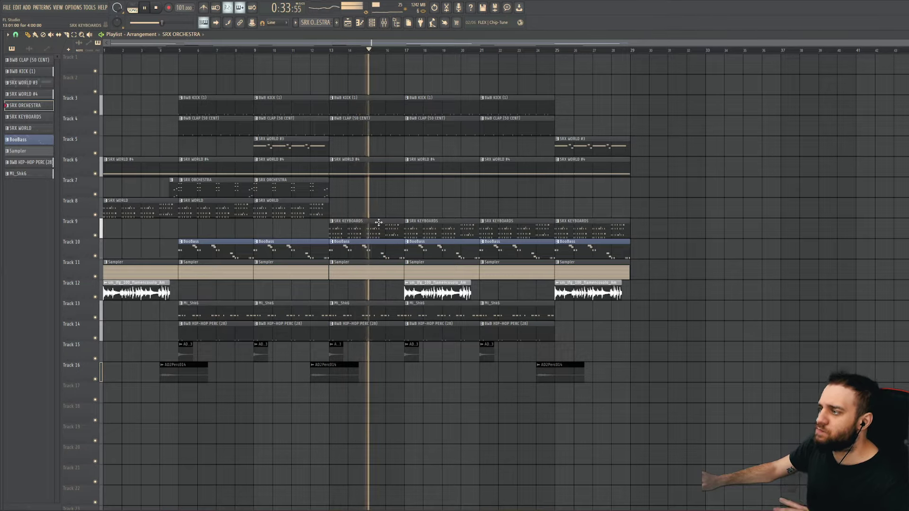
Step: Set the channel volume of the flamenco solo audio clip on Track 12 to 20% and close its settings
scroll(377, 305, up, 4)
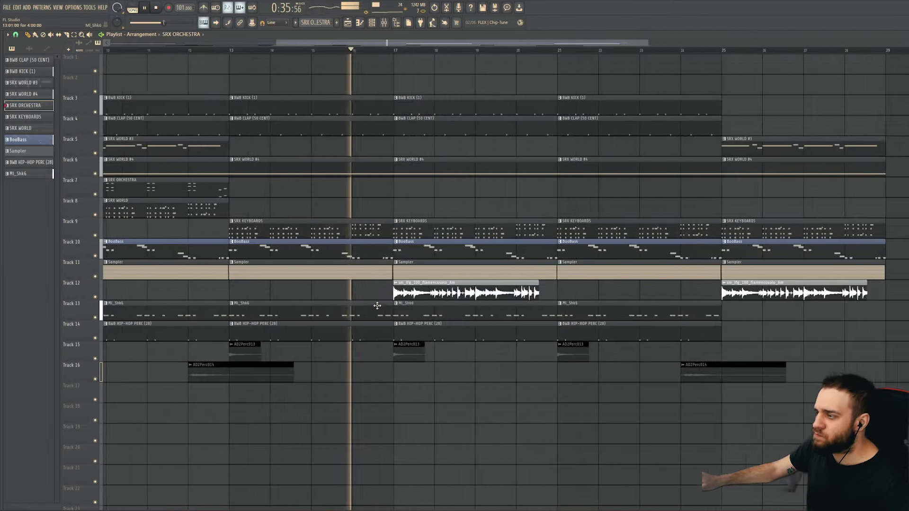
scroll(377, 305, down, 3)
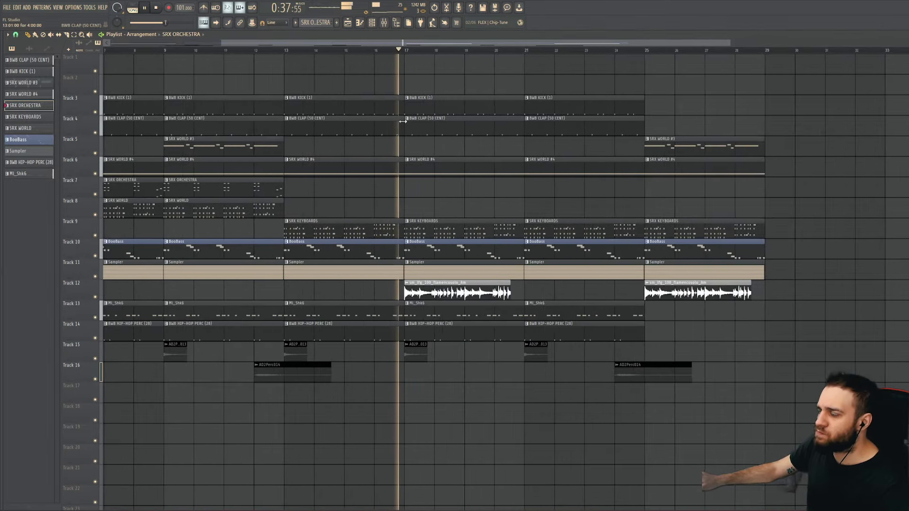
scroll(402, 121, down, 4)
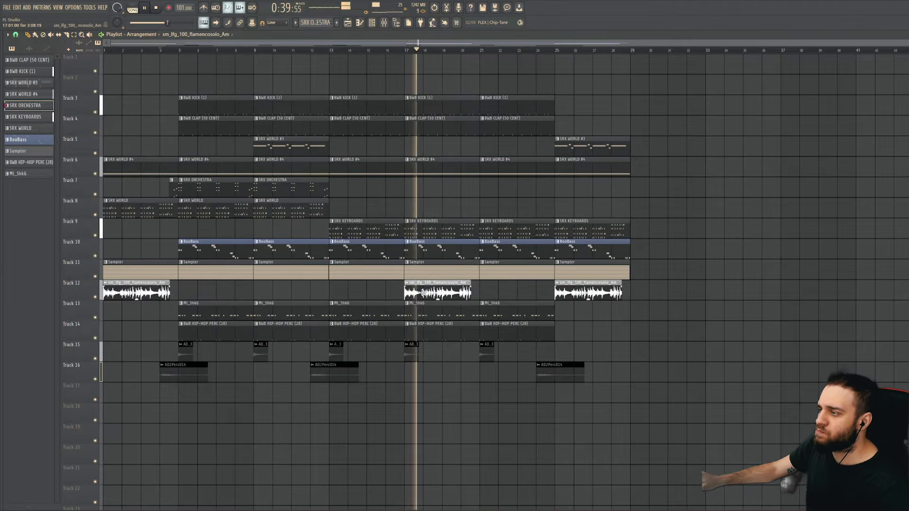
double_click(423, 293)
scroll(159, 84, up, 1)
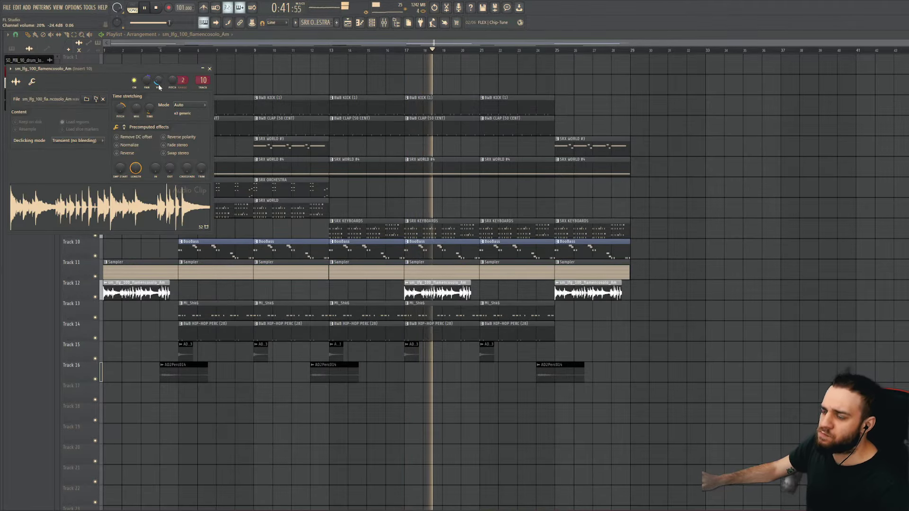
click(209, 68)
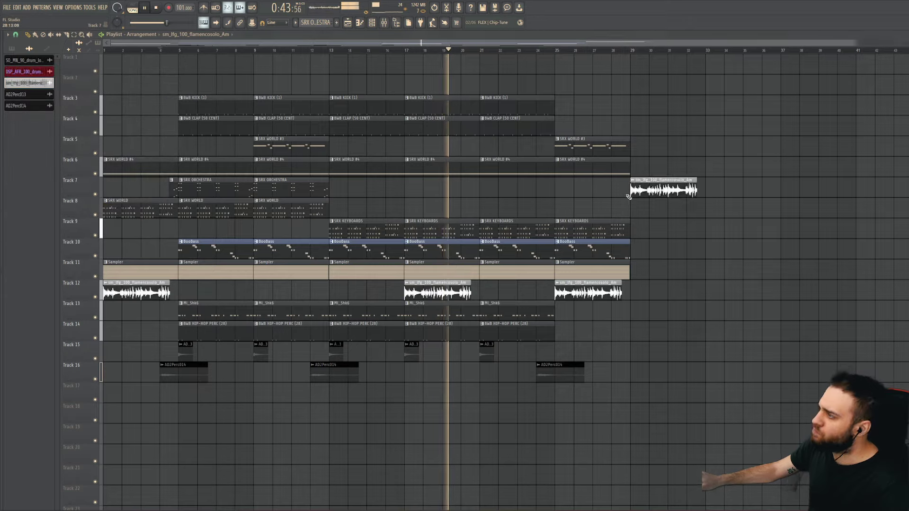
Step: Copy the SRX WORLD #3 clip at bar 25 on Track 5 to bar 21
key(alt+F8)
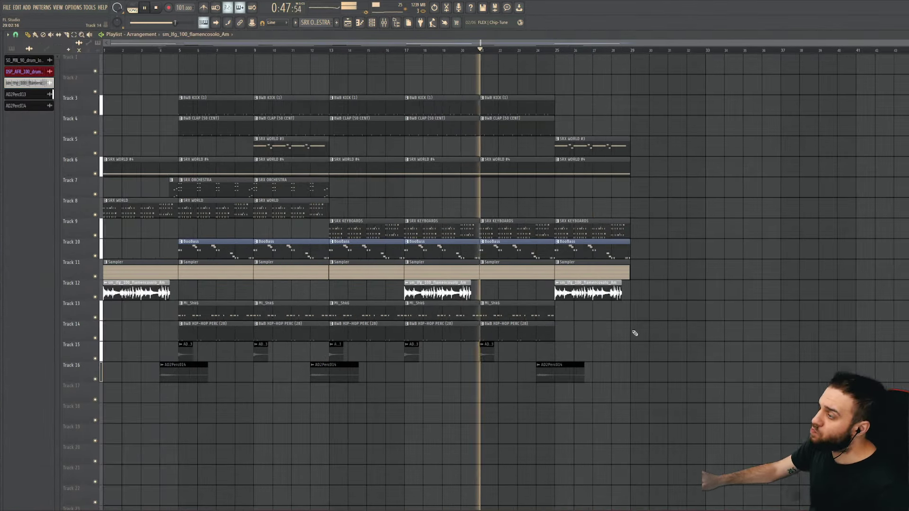
key(alt+F8)
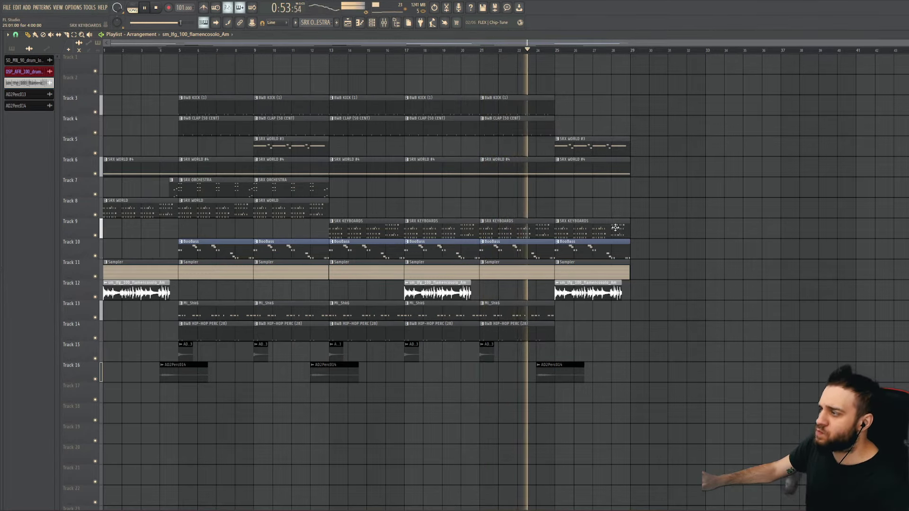
drag(582, 150, 509, 152)
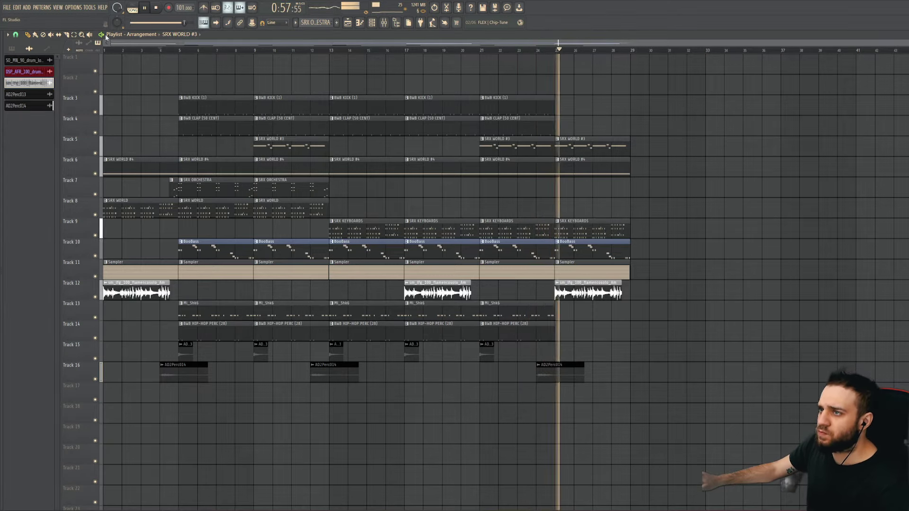
Step: Select all clips from bar 5 onward, duplicate them so the copied section starts at bar 29, and clear the selection
click(75, 37)
drag(661, 77, 192, 404)
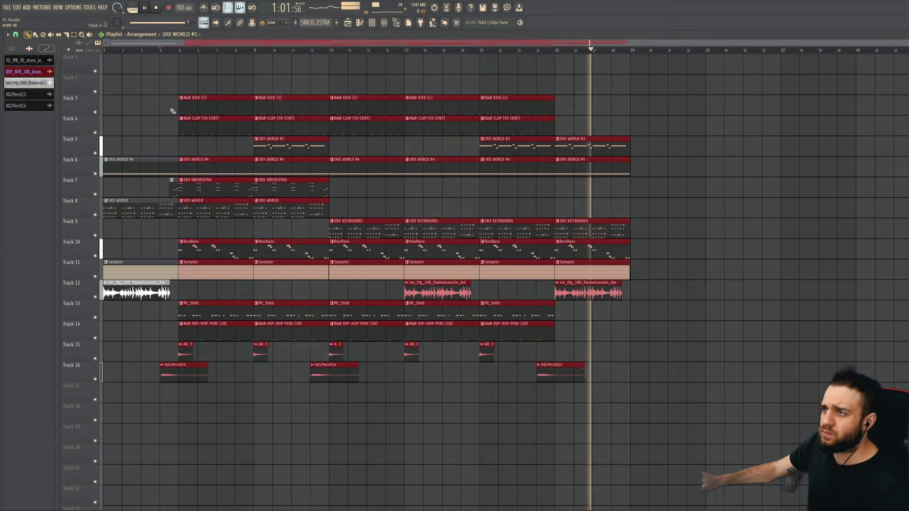
key(ctrl+b)
drag(645, 116, 664, 115)
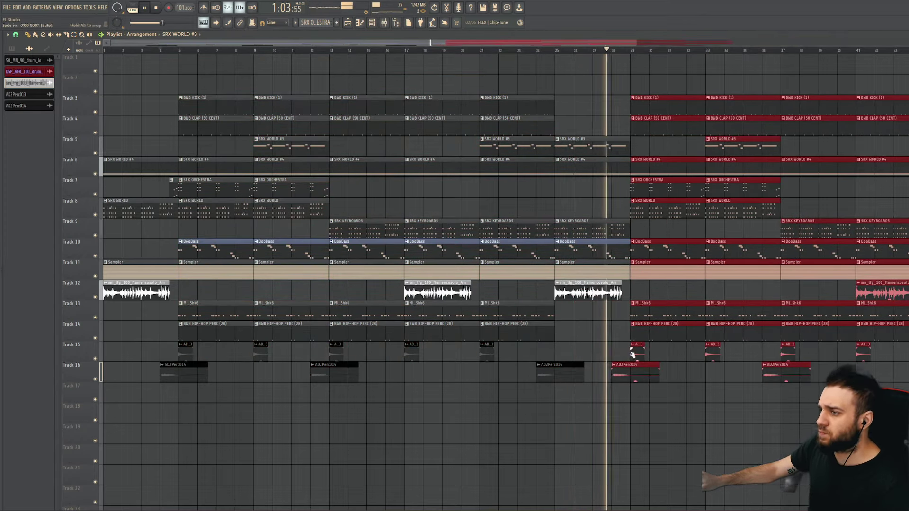
click(692, 420)
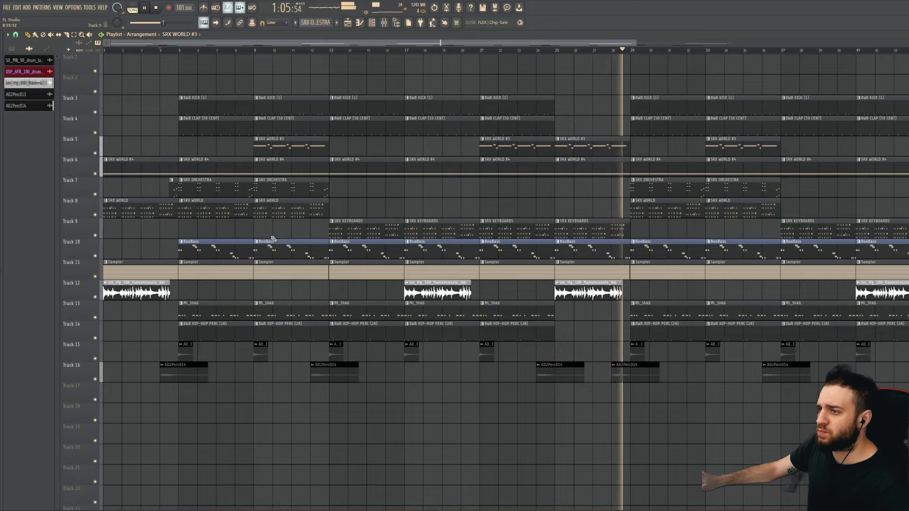
Step: Place an SRX KEYBOARDS clip at bar 1 on Track 9 and delete the SRX WORLD clip at bar 1 on Track 8
click(337, 237)
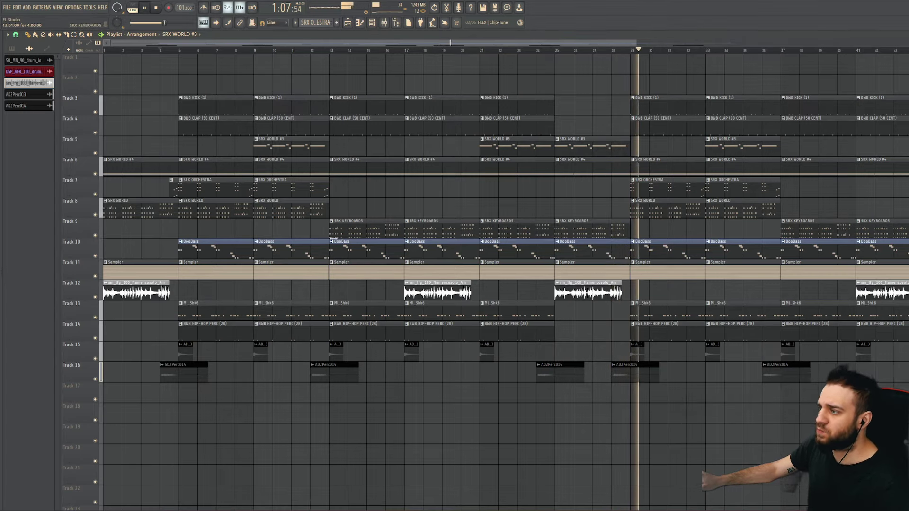
drag(199, 223, 122, 216)
right_click(123, 215)
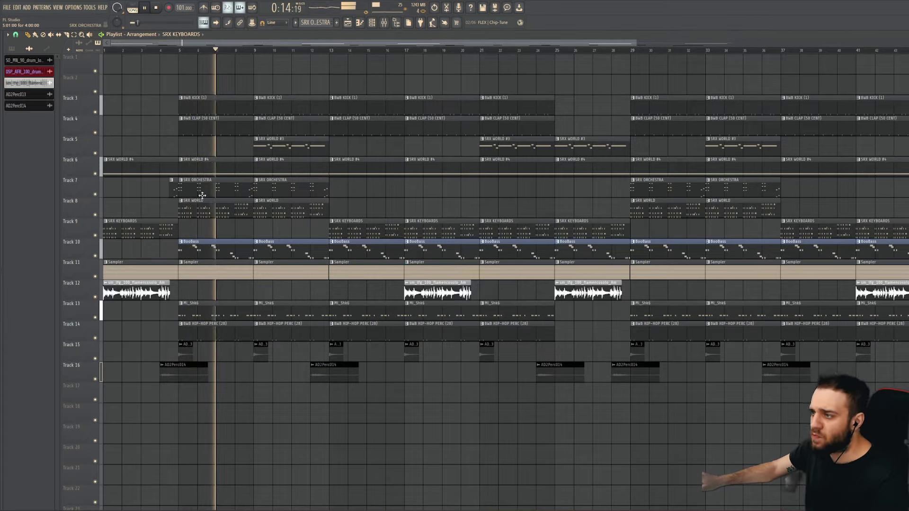
Step: Review the SRX WORLD pattern's notes and check the extended arrangement in the playlist during playback
double_click(219, 209)
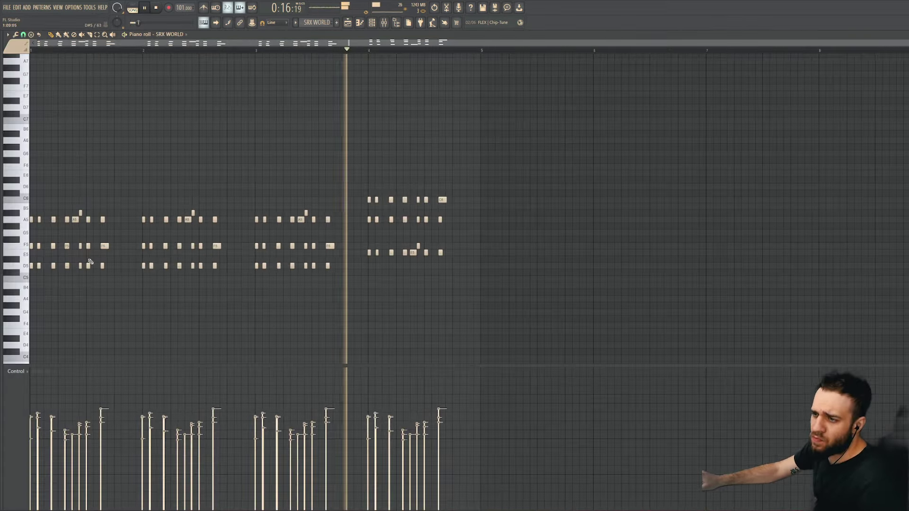
scroll(277, 279, down, 6)
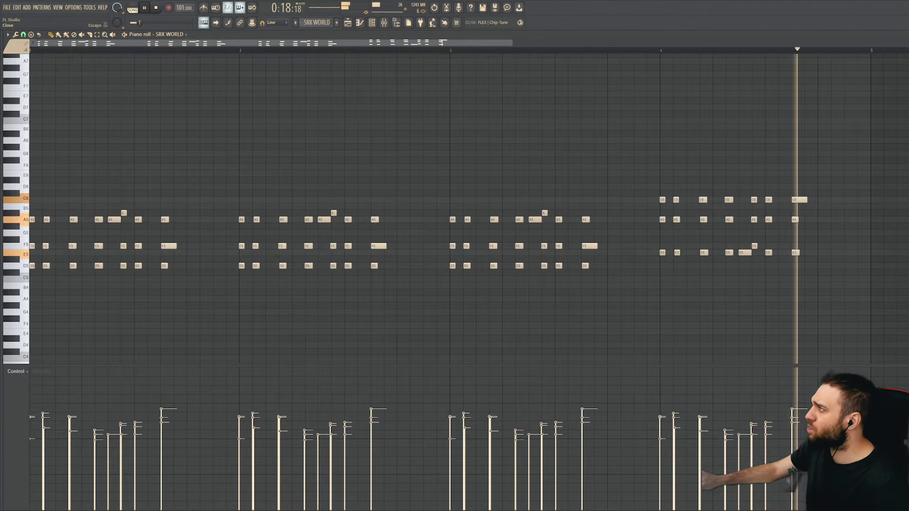
key(F5)
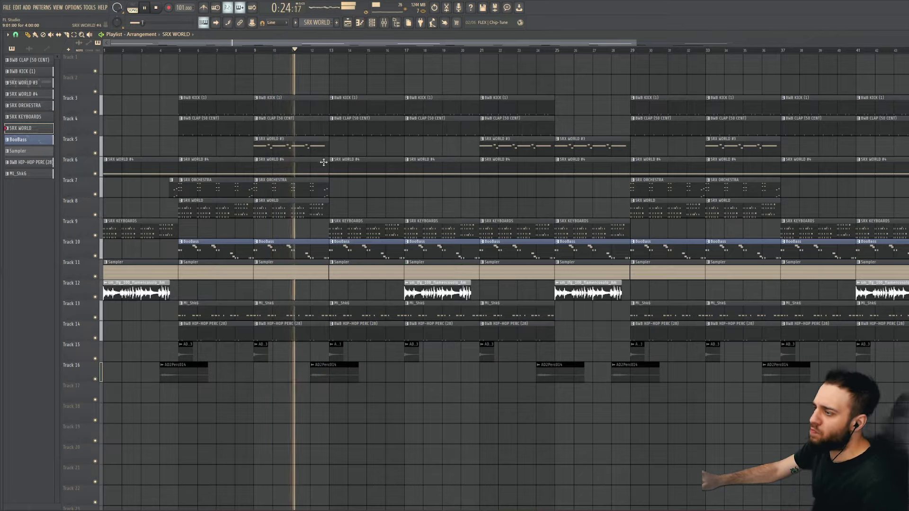
scroll(323, 163, down, 3)
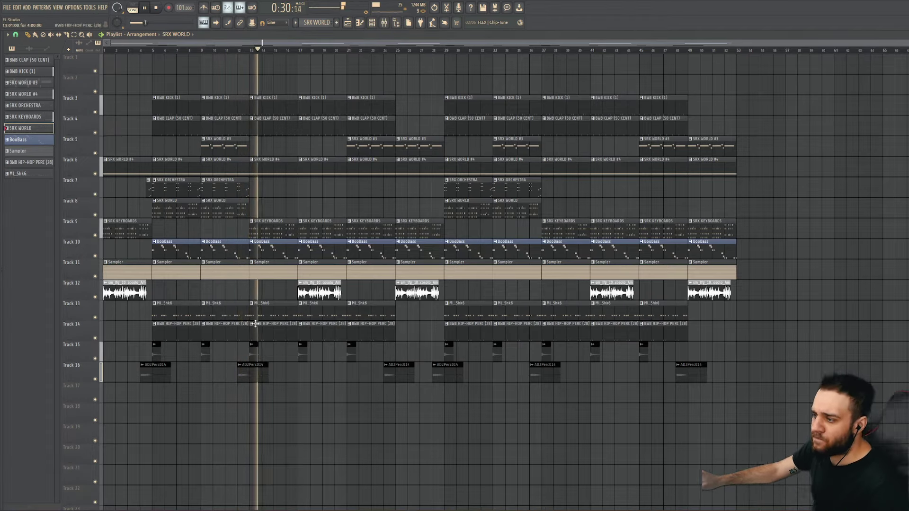
scroll(146, 371, up, 2)
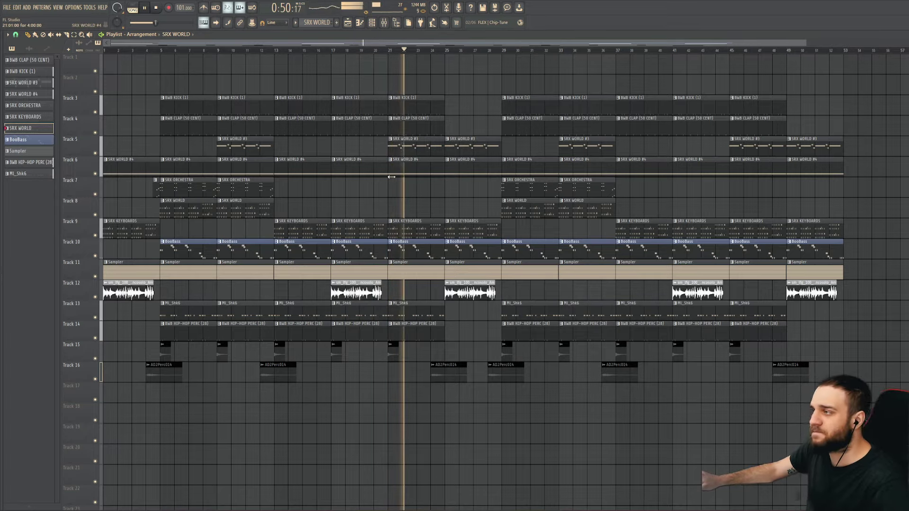
scroll(379, 214, down, 2)
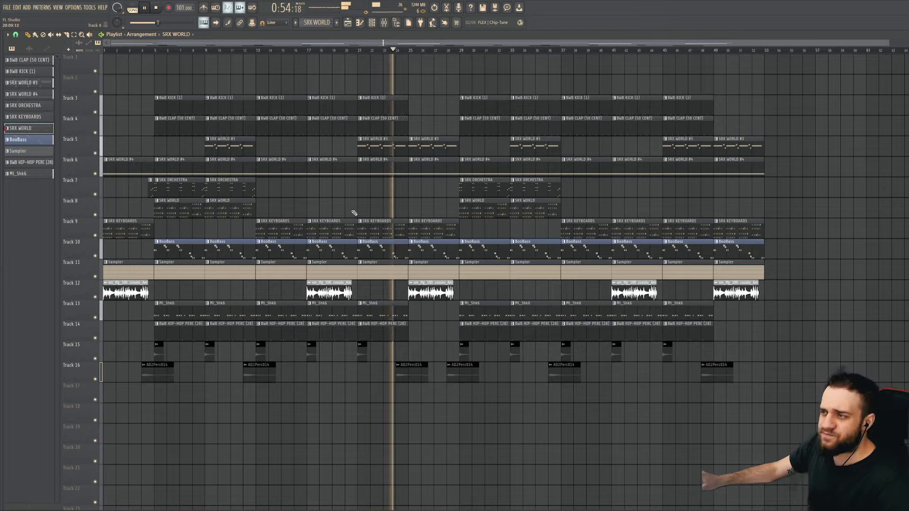
Step: Remove the SRX WORLD #3 clip at bar 21 on Track 5 and add a flamenco solo clip at bar 21 on Track 12
double_click(384, 149)
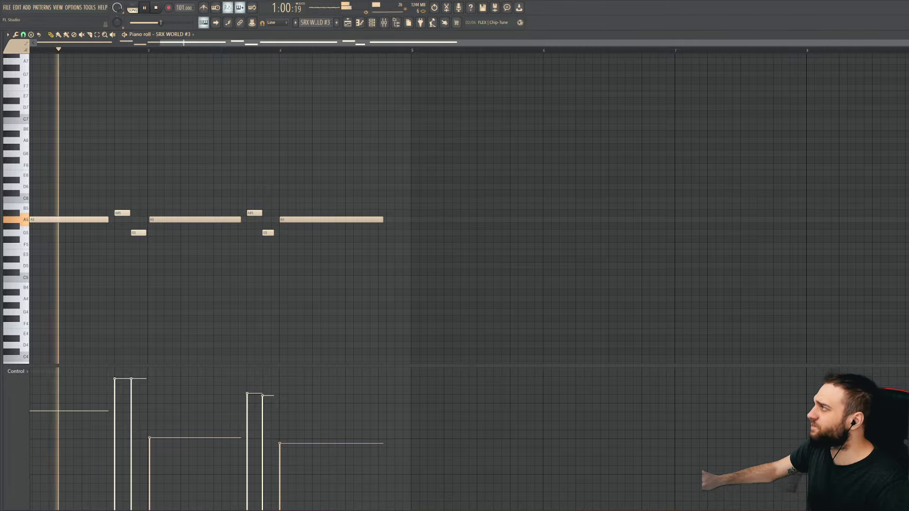
key(Escape)
scroll(418, 293, down, 1)
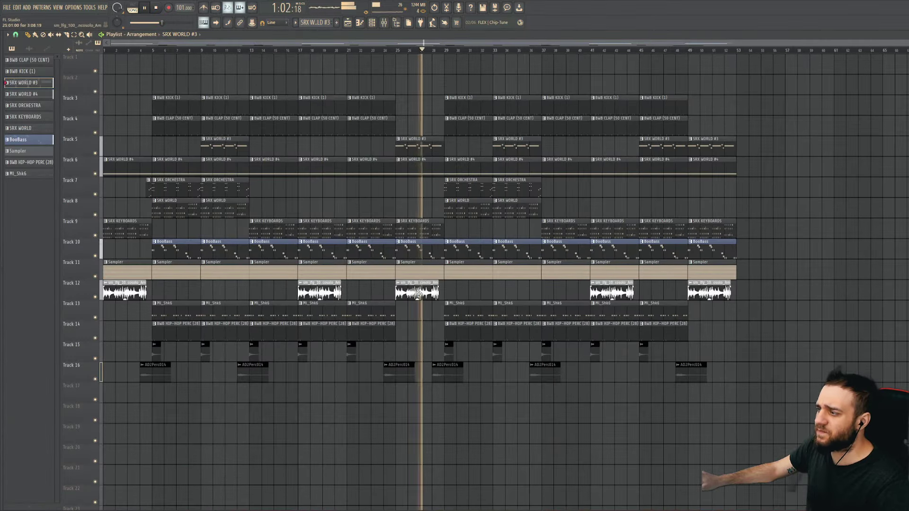
click(341, 46)
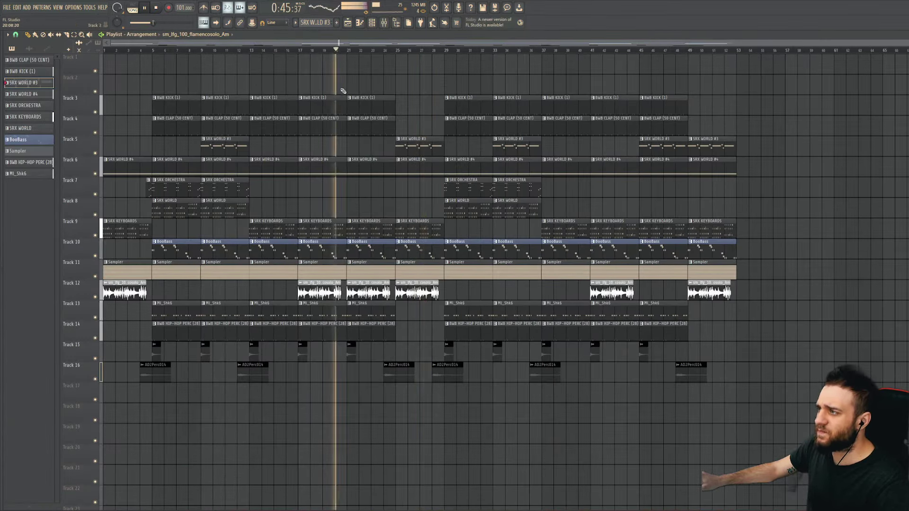
Step: Move the SRX WORLD clip on Track 8 from bar 29 to bar 25 and delete the SRX KEYBOARDS clip at bar 25
scroll(355, 197, up, 1)
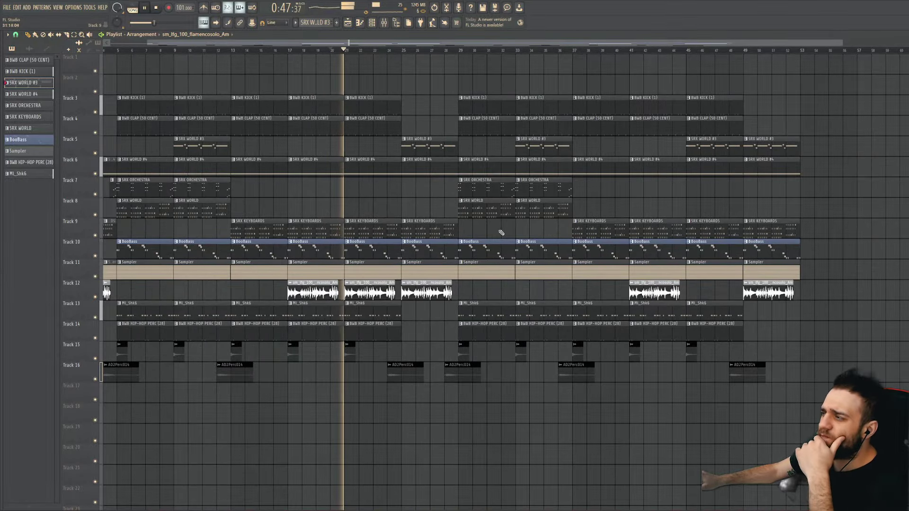
drag(474, 208, 416, 209)
right_click(429, 228)
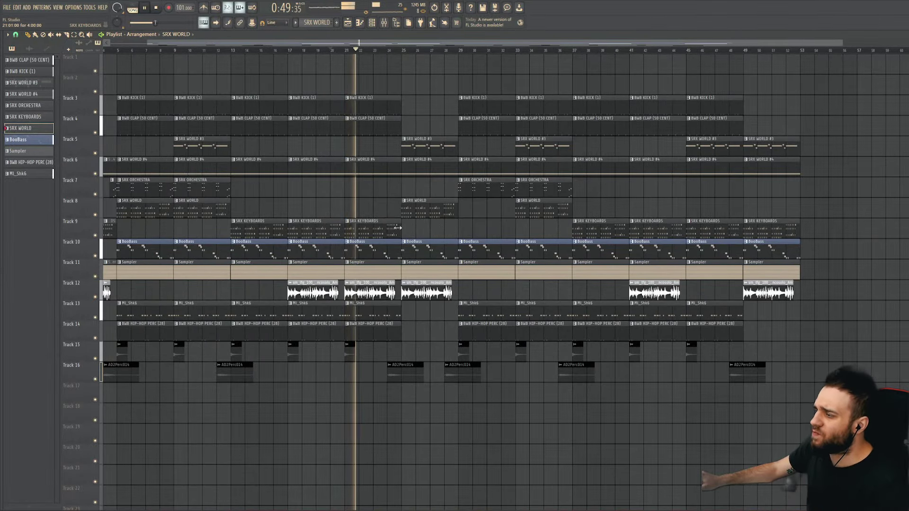
Step: Place an SRX KEYBOARDS clip at bar 29 on Track 9
click(461, 228)
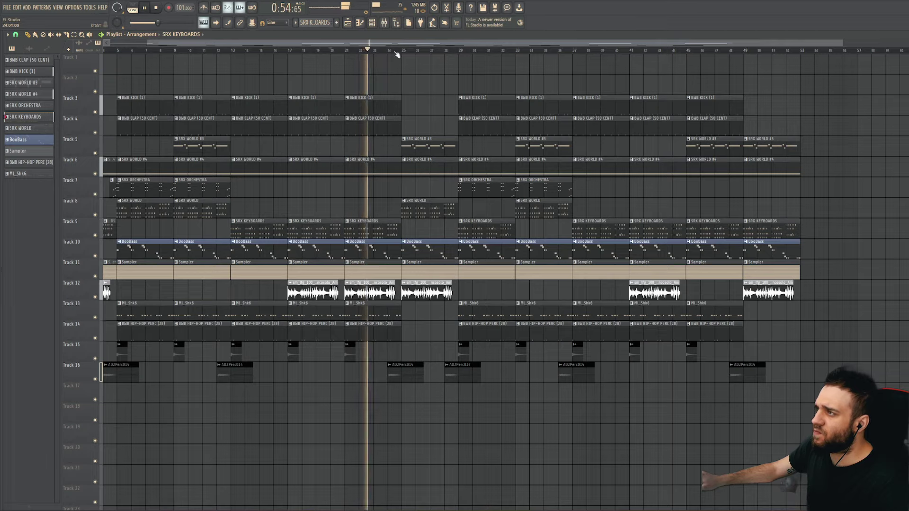
scroll(397, 55, down, 2)
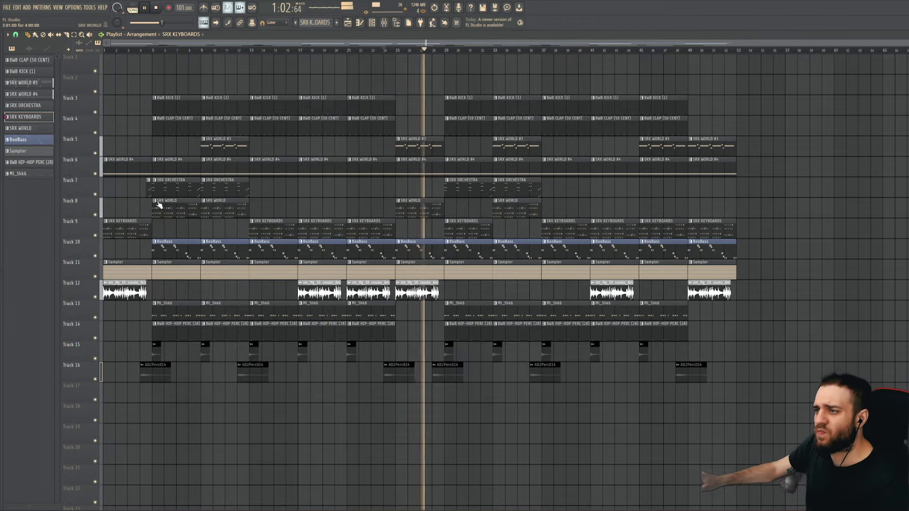
Step: Swap the opening melody clips to SRX WORLD at bar 1 and SRX KEYBOARDS at bar 5, and delete the SRX ORCHESTRA clip at bar 29
drag(153, 224, 198, 229)
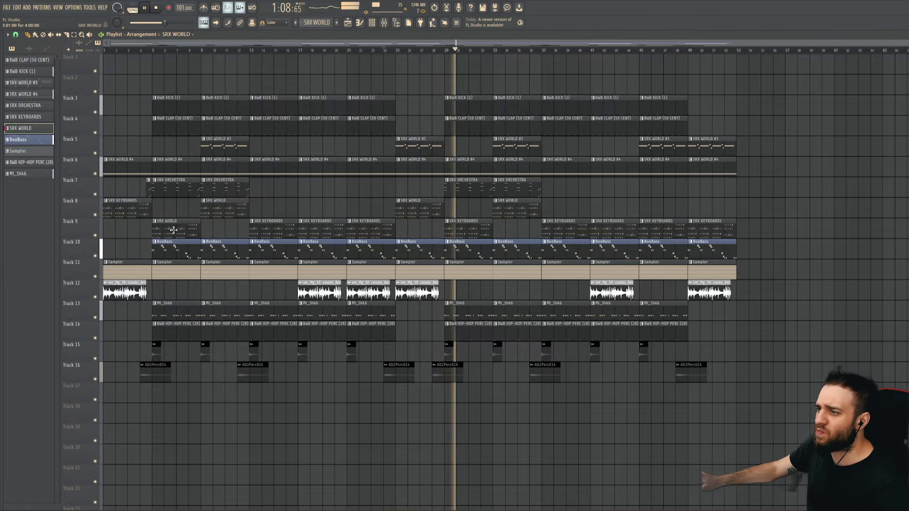
mouse_move(173, 230)
mouse_down()
mouse_move(125, 230)
mouse_move(180, 235)
mouse_up()
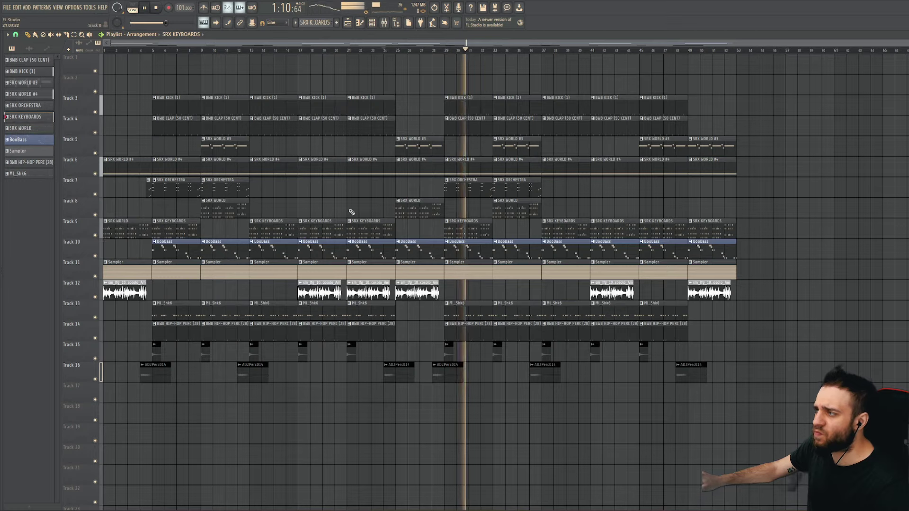
right_click(463, 194)
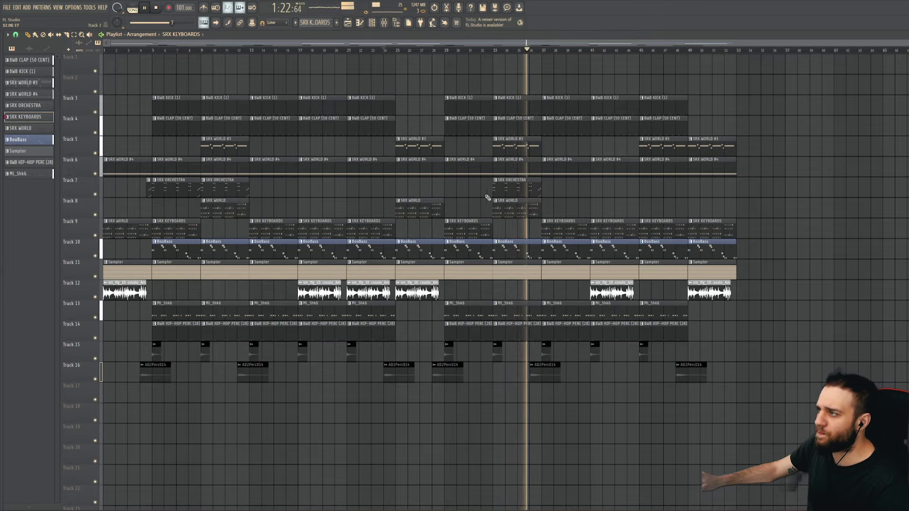
Step: Review the SRX ORCHESTRA pattern's notes in the piano roll and channel rack, and check the arrangement in the playlist during playback
double_click(506, 187)
key(F6)
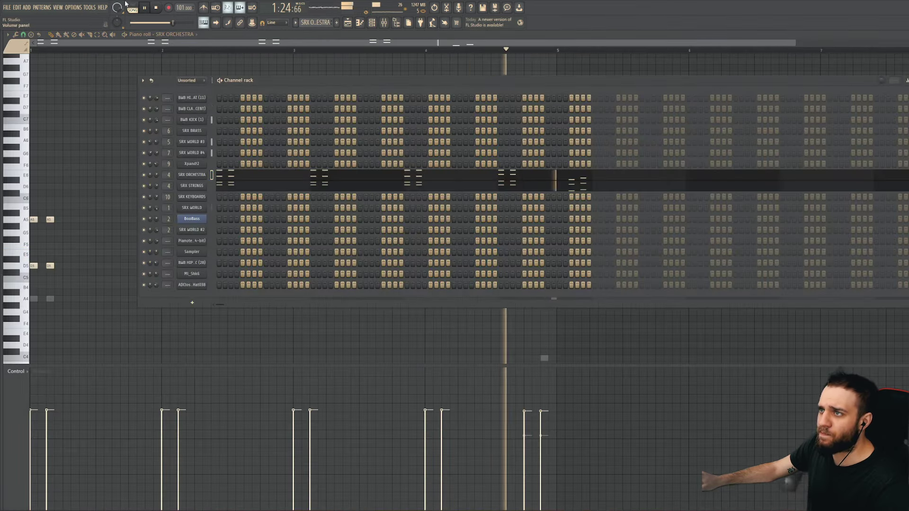
key(l)
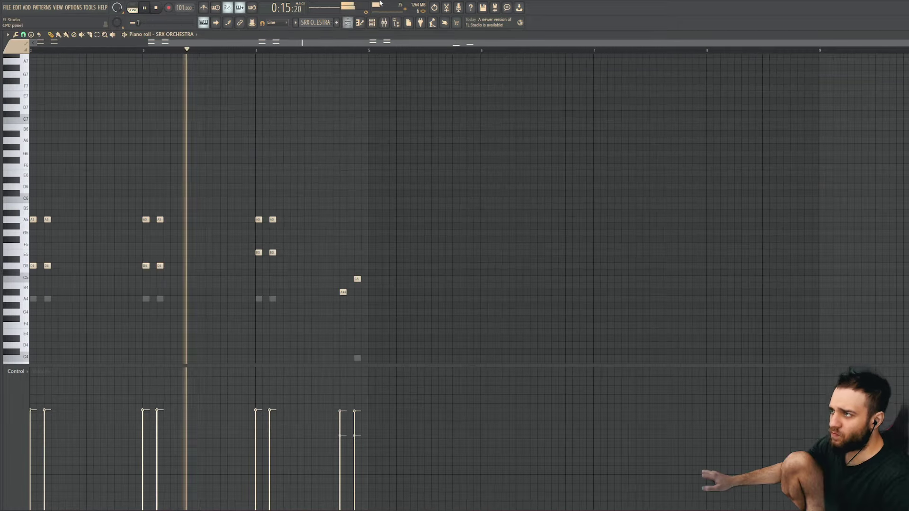
click(372, 24)
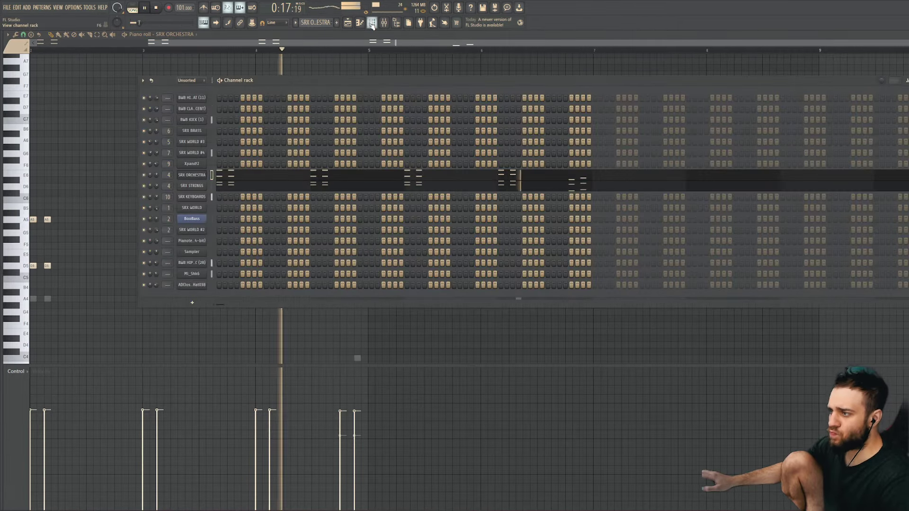
scroll(153, 189, up, 4)
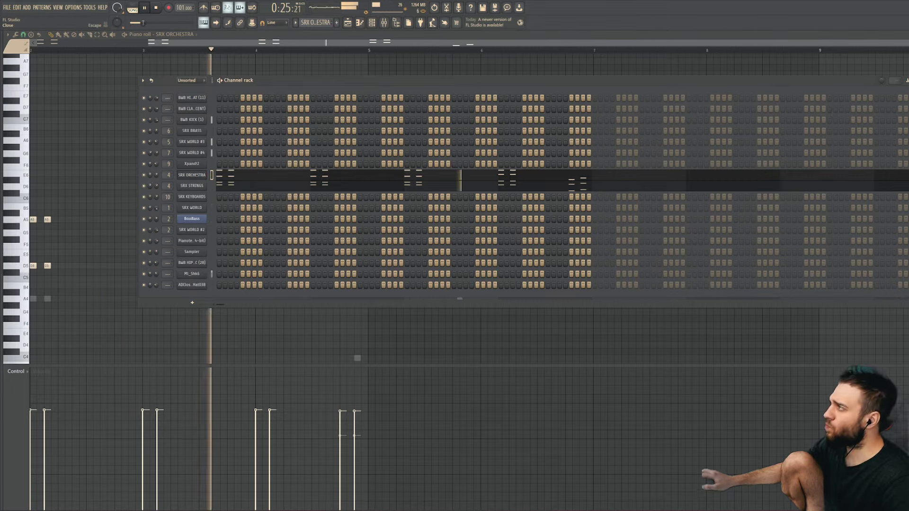
key(Escape)
key(Escape)
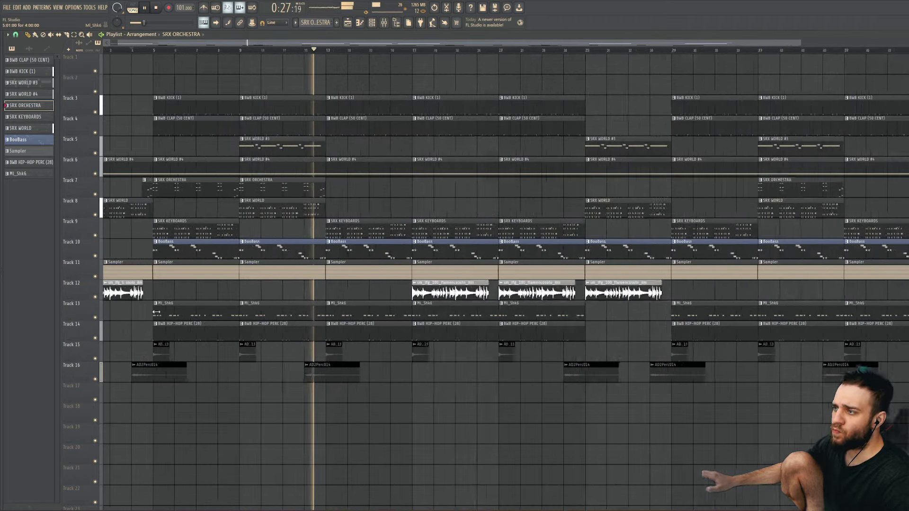
scroll(156, 312, down, 5)
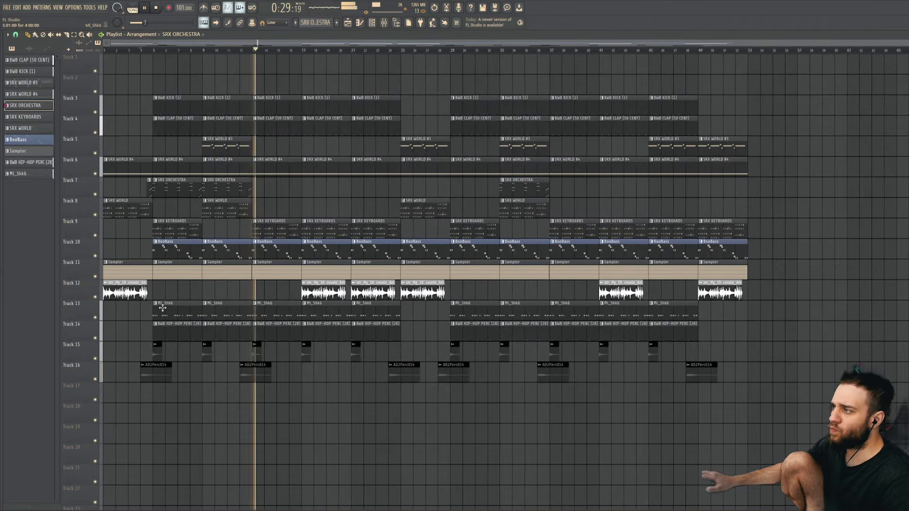
scroll(216, 284, down, 2)
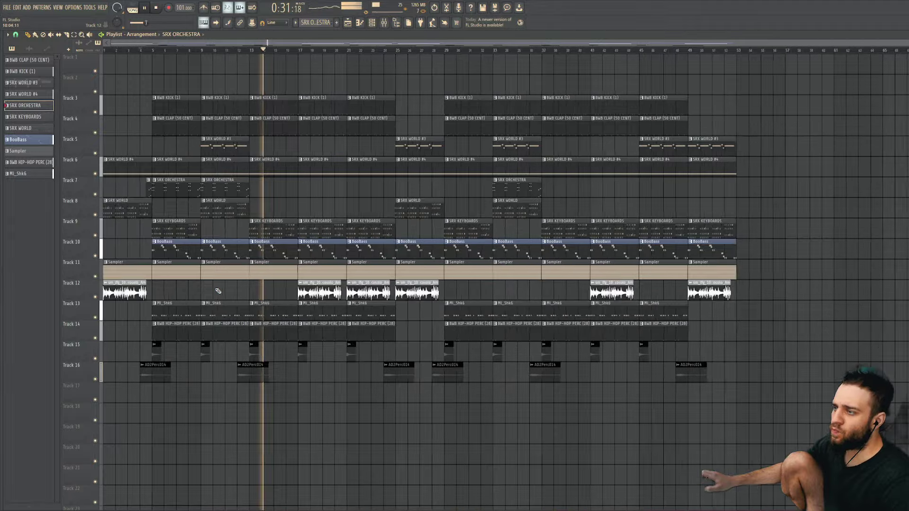
Step: Replace the SRX WORLD clip at bar 9 on Track 8 with an SRX KEYBOARDS clip on Track 9
key(space)
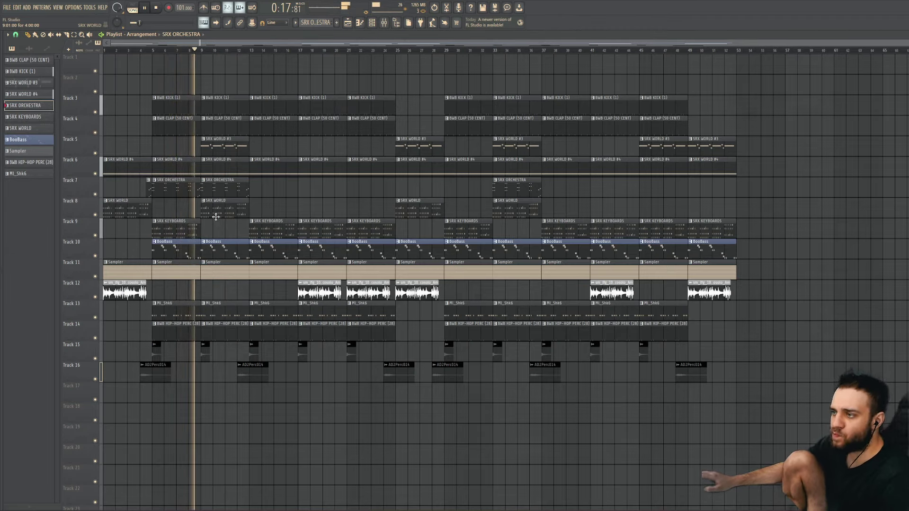
scroll(217, 208, up, 1)
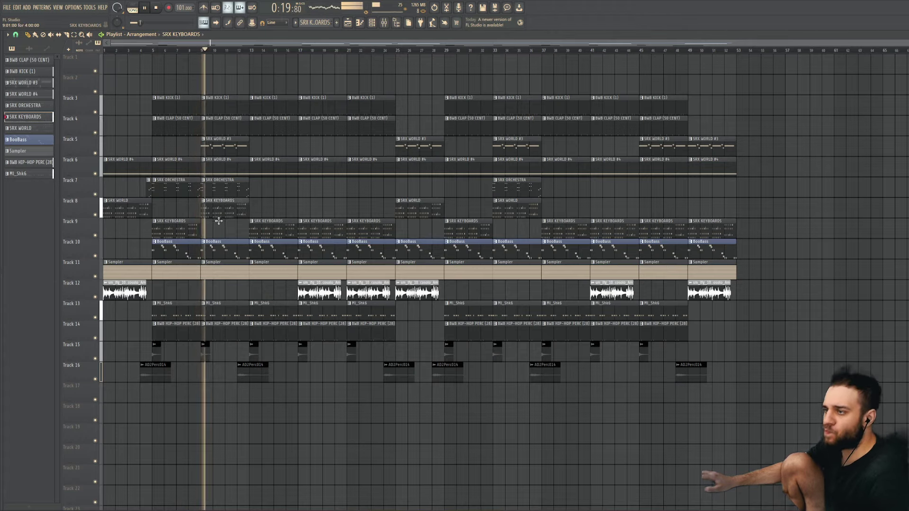
drag(218, 221, 219, 227)
scroll(236, 195, up, 2)
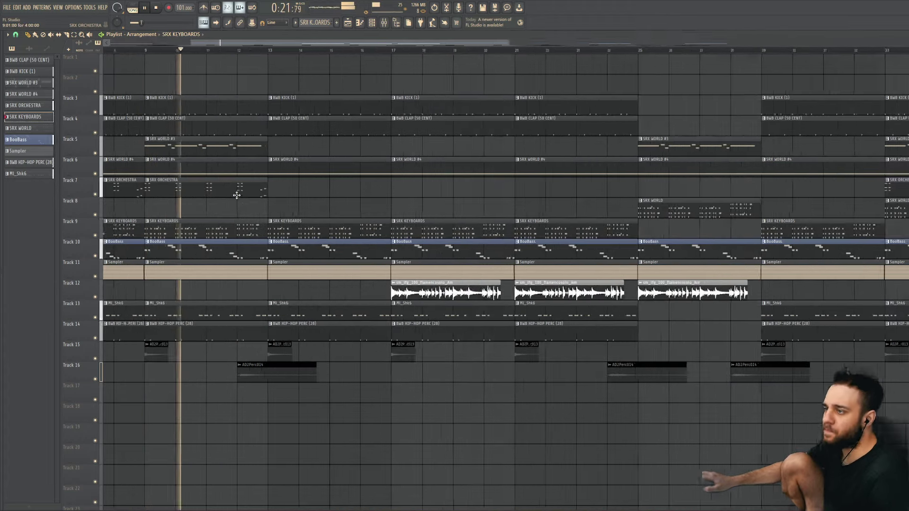
scroll(237, 195, down, 3)
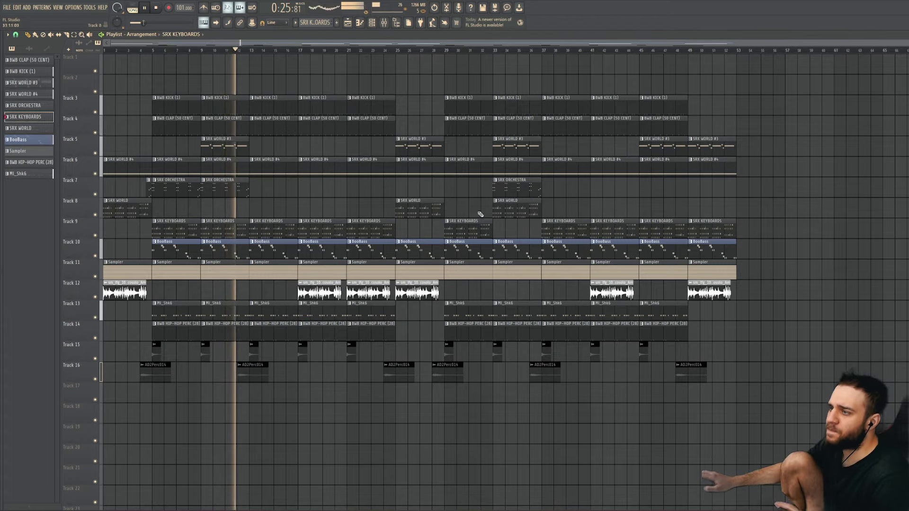
Step: Try an SRX WORLD clip at bar 13 on Track 8 and restore the SRX KEYBOARDS clip at bar 13 on Track 9
click(256, 204)
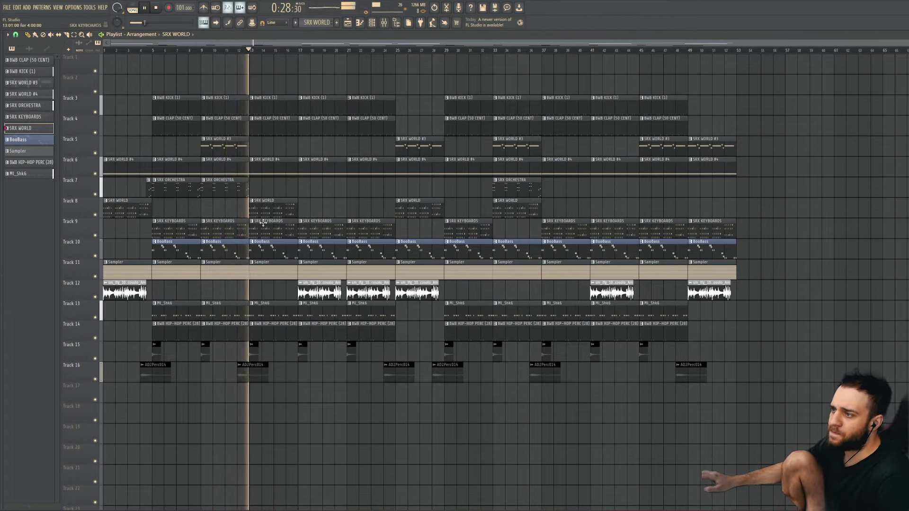
right_click(284, 208)
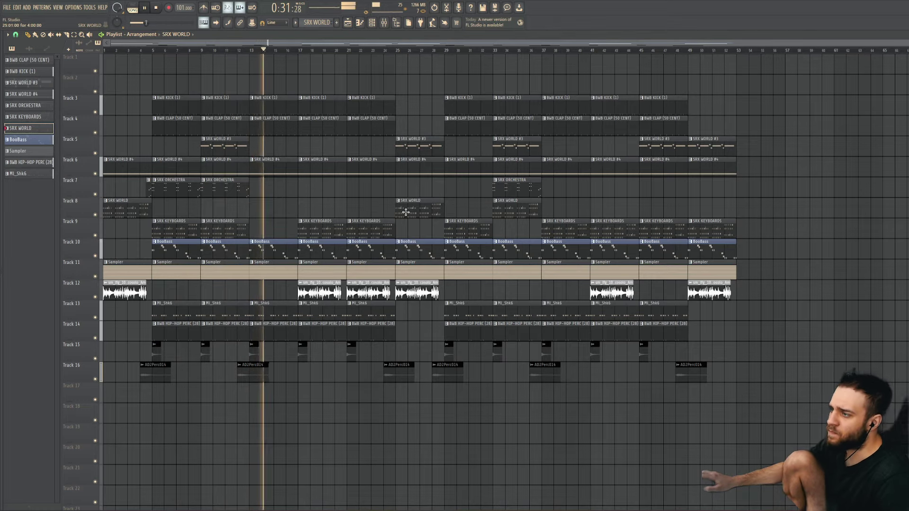
click(328, 229)
click(264, 231)
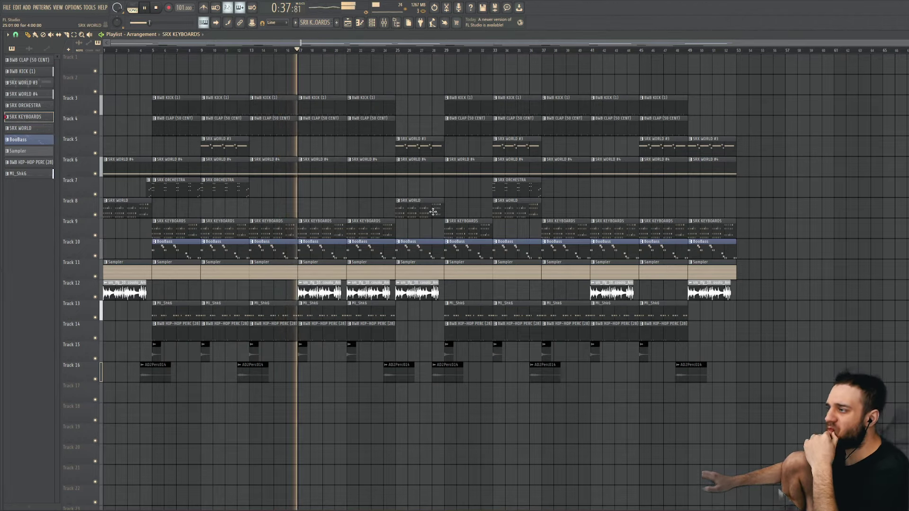
Step: Delete all clips from bar 29 onward on Tracks 3 to 16, keeping the percussion clip that starts at bar 28
right_click(466, 102)
right_click(466, 122)
right_click(466, 164)
right_click(466, 227)
right_click(466, 247)
right_click(467, 267)
right_click(464, 310)
right_click(463, 329)
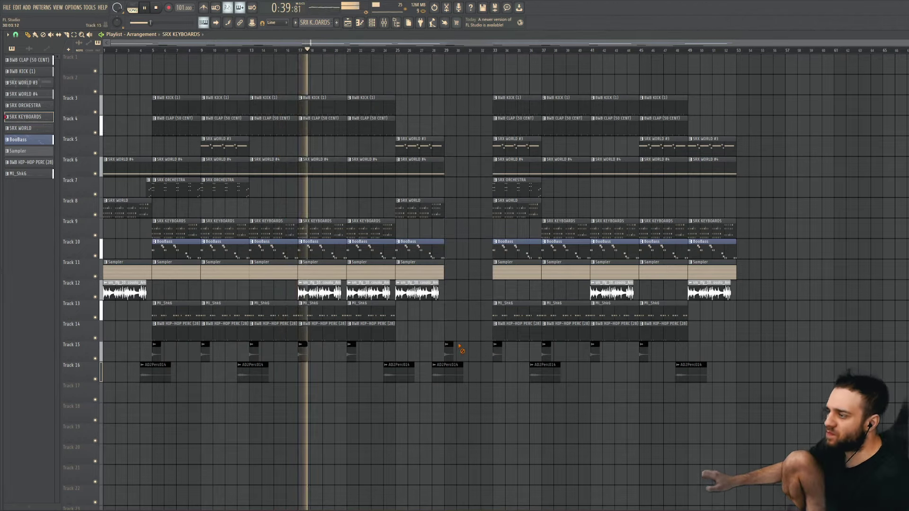
right_click(516, 331)
right_click(566, 251)
right_click(615, 289)
right_click(516, 142)
right_click(615, 119)
right_click(616, 163)
right_click(516, 246)
right_click(517, 182)
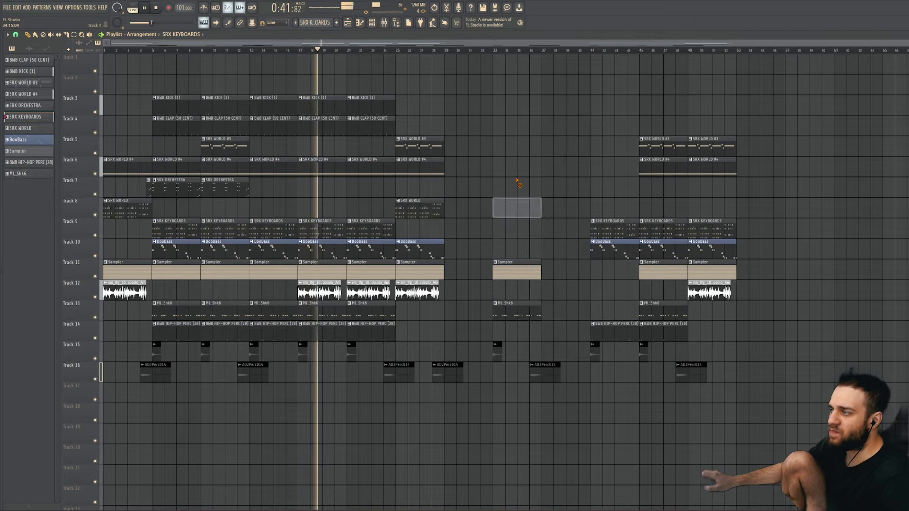
right_click(516, 270)
right_click(516, 311)
right_click(497, 350)
right_click(544, 372)
right_click(614, 331)
right_click(691, 373)
right_click(644, 350)
right_click(663, 331)
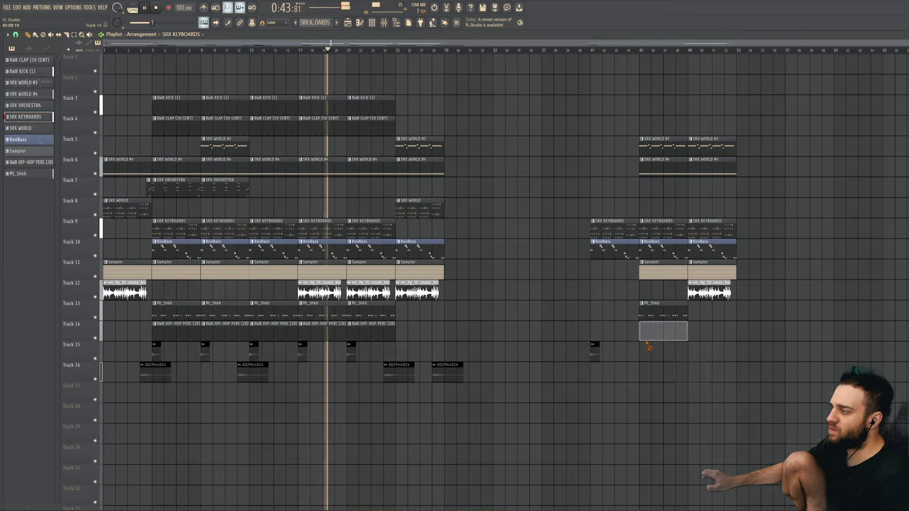
right_click(710, 291)
right_click(663, 311)
right_click(663, 271)
right_click(663, 236)
right_click(615, 237)
right_click(663, 156)
right_click(710, 246)
right_click(710, 151)
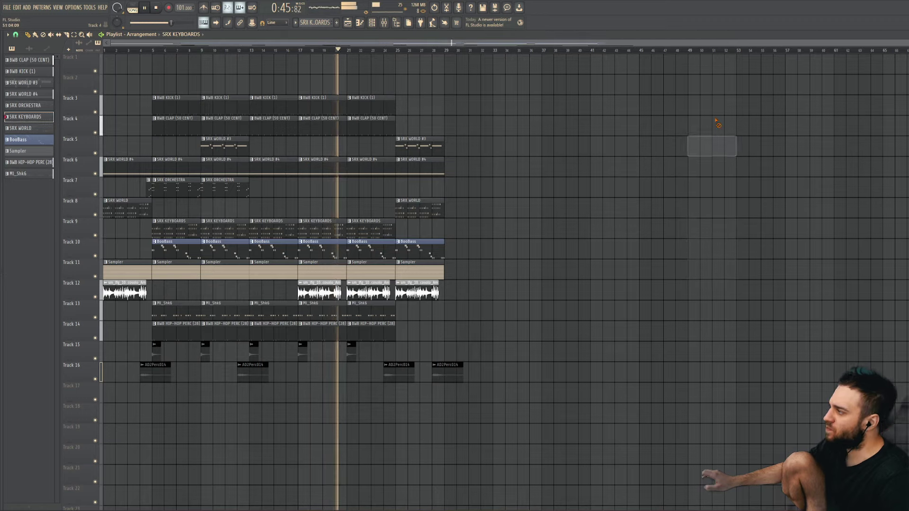
Step: Add an SRX WORLD #3 clip at bar 21 on Track 5, remove the flamenco solo clip at bar 21, and play from there
scroll(489, 227, up, 2)
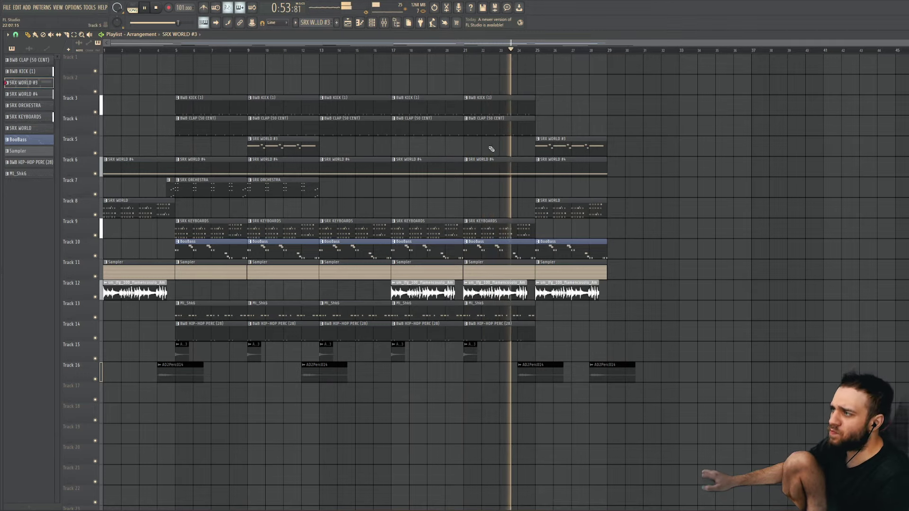
click(474, 147)
right_click(494, 291)
click(459, 47)
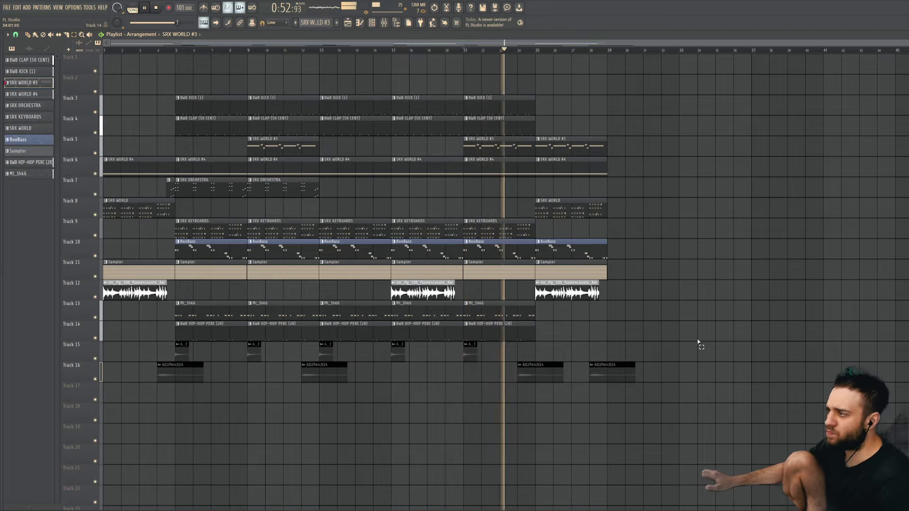
Step: Delete the percussion clip at bar 28 on Track 16 and duplicate the section from bar 5 so the copy begins at bar 29
ctrl+click(632, 371)
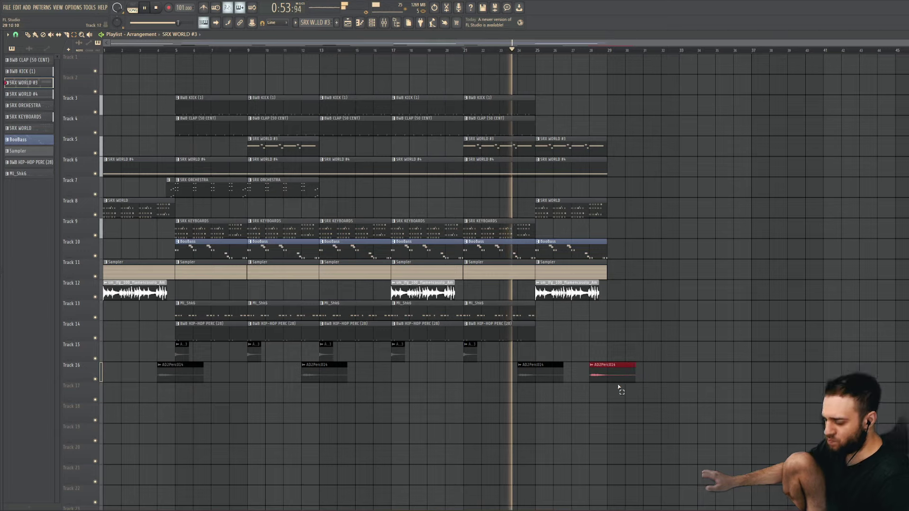
key(Delete)
drag(675, 422, 190, 5)
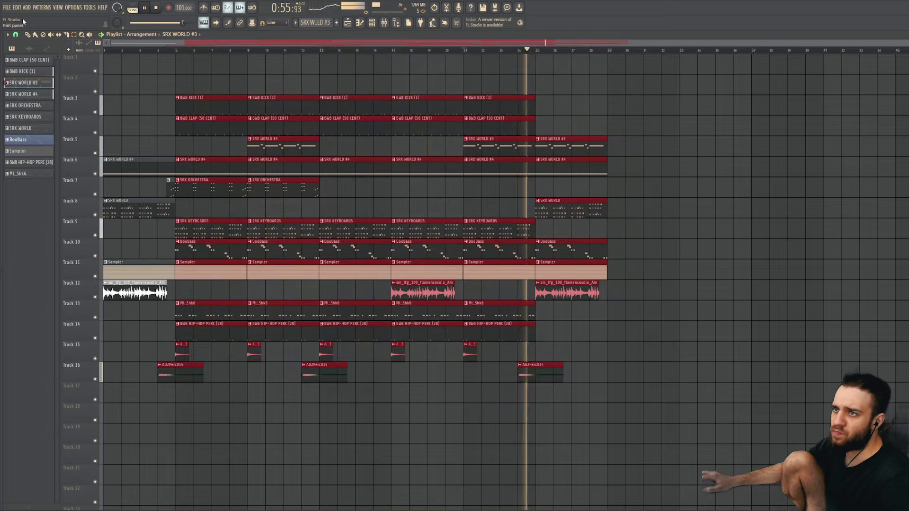
key(ctrl+b)
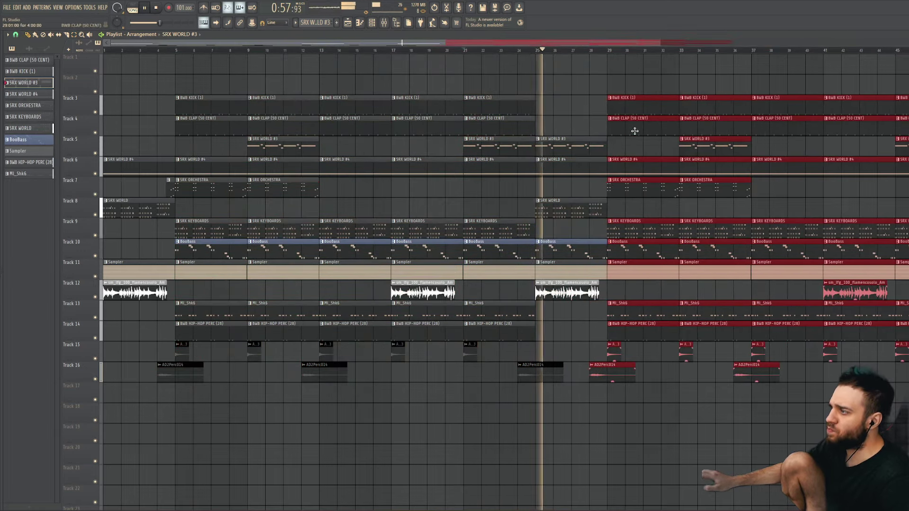
Step: Delete the SRX WORLD #3 clip at bar 25 on Track 5 and clear the clip selection
scroll(581, 172, down, 2)
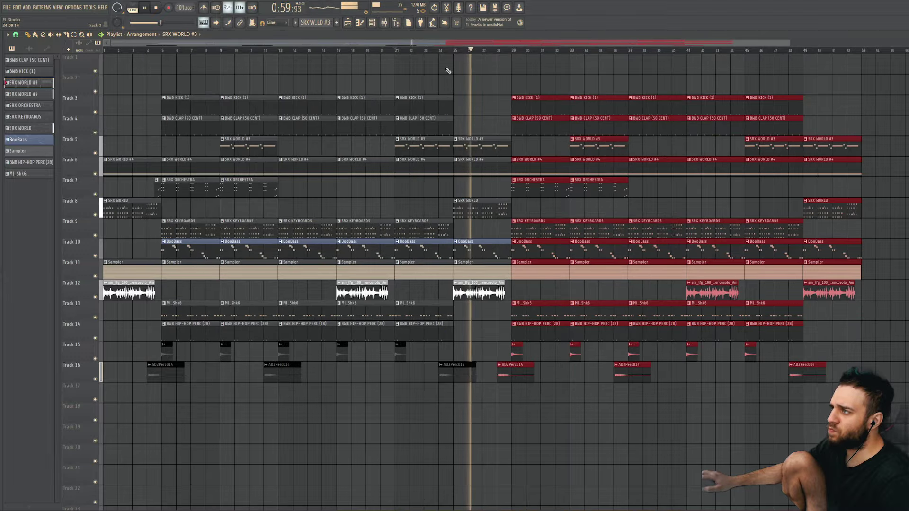
click(442, 50)
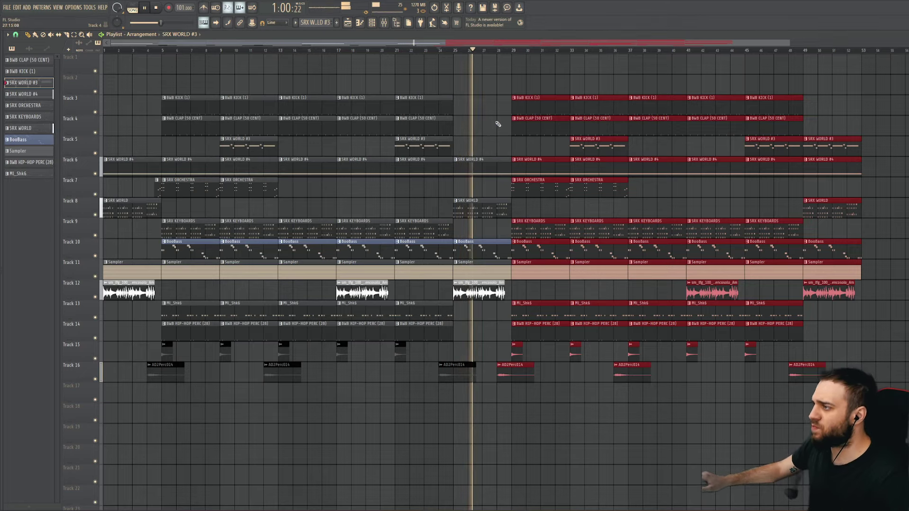
click(594, 81)
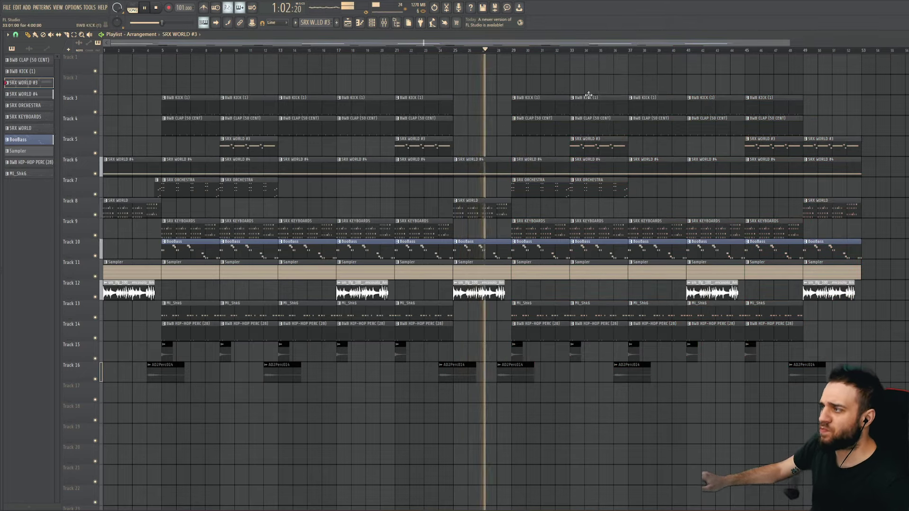
Step: Extend the flamenco solo clip at bar 25 on Track 12 so it ends at bar 29
scroll(520, 140, down, 1)
scroll(506, 189, down, 1)
scroll(499, 229, up, 2)
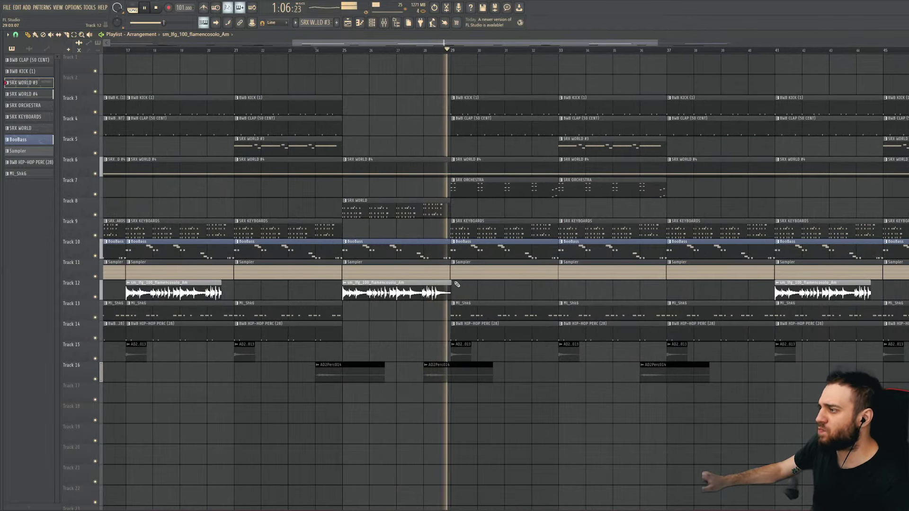
scroll(450, 289, down, 2)
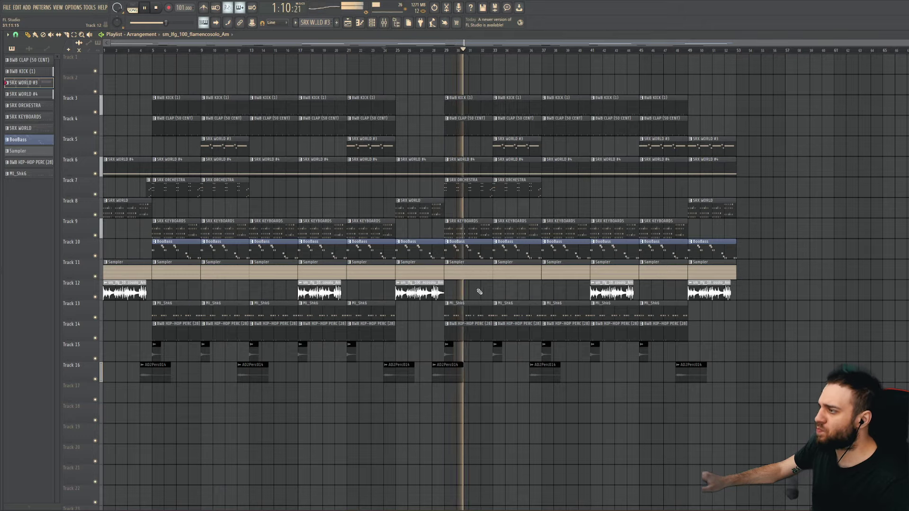
scroll(487, 286, up, 2)
scroll(469, 265, down, 2)
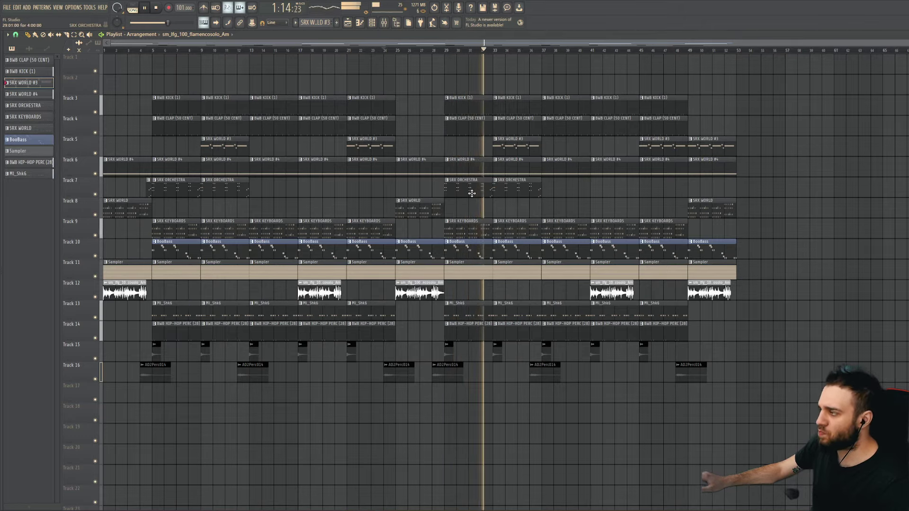
scroll(490, 199, up, 2)
scroll(492, 201, down, 1)
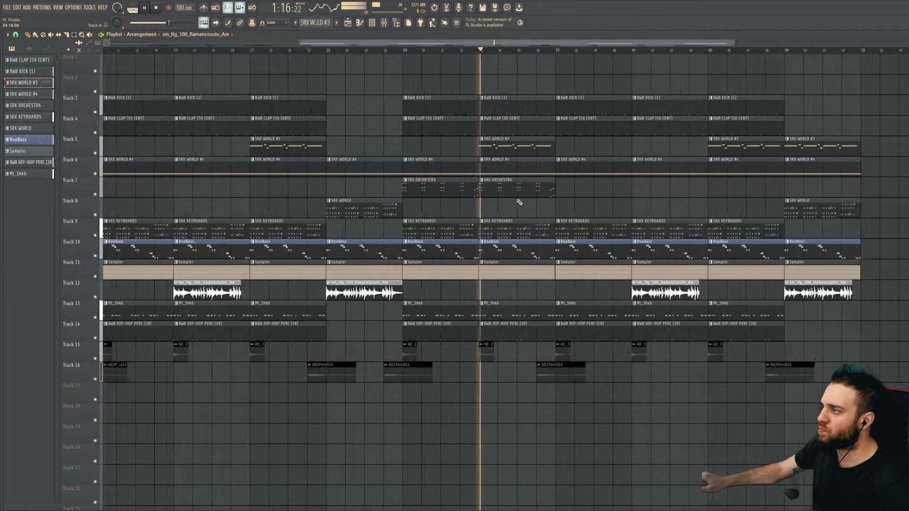
Step: Duplicate the Track 3–15 clips between bars 29 and 37 so the copy begins at bar 53
scroll(519, 201, down, 1)
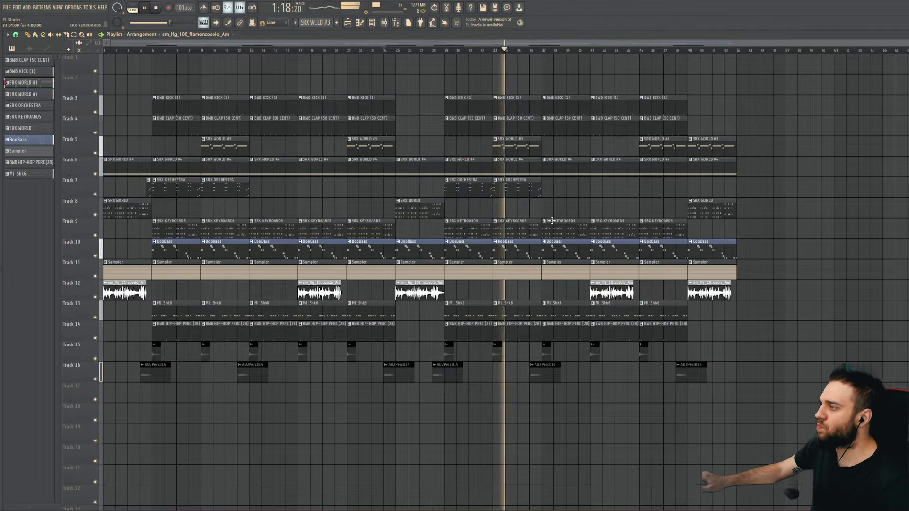
scroll(521, 199, up, 1)
scroll(331, 142, down, 1)
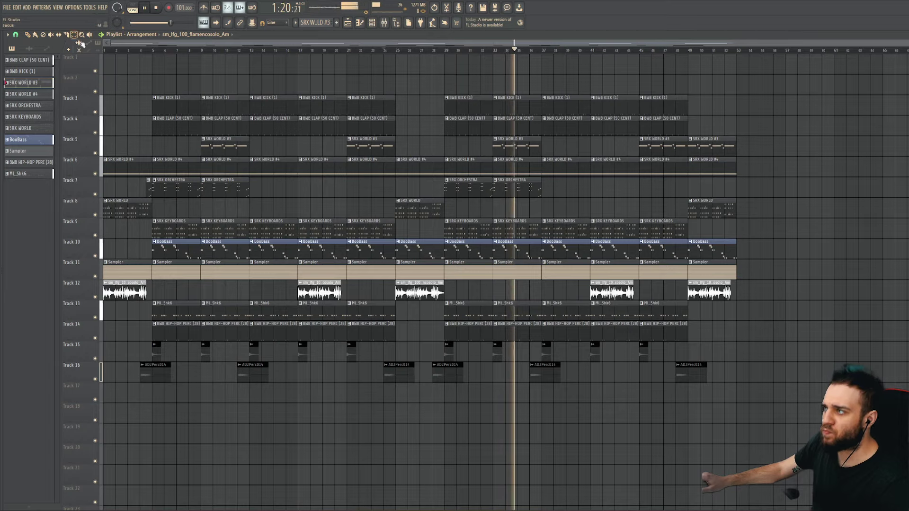
drag(529, 97, 447, 360)
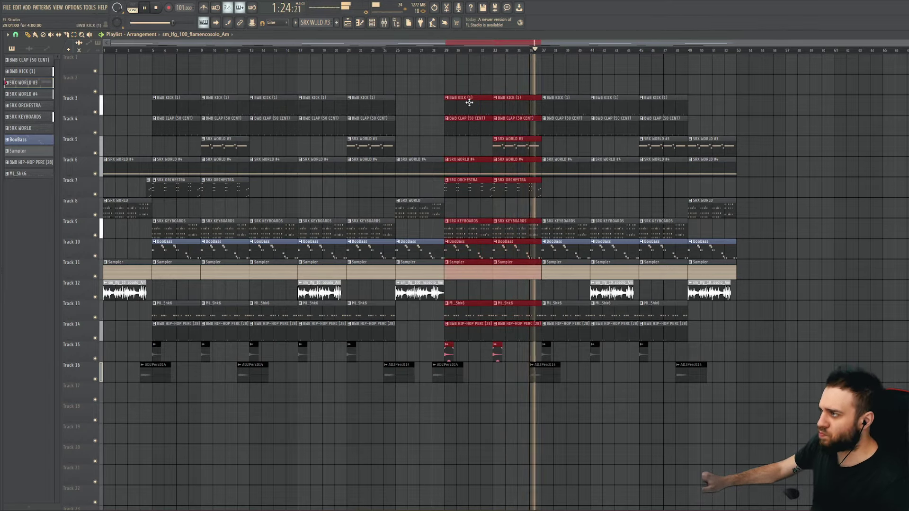
drag(468, 102, 760, 102)
click(904, 253)
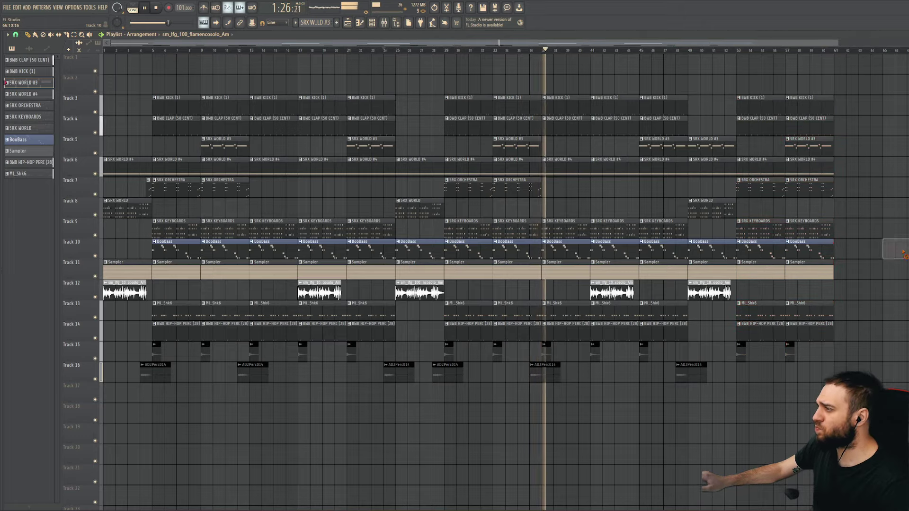
ctrl+scroll(260, 450, down, 3)
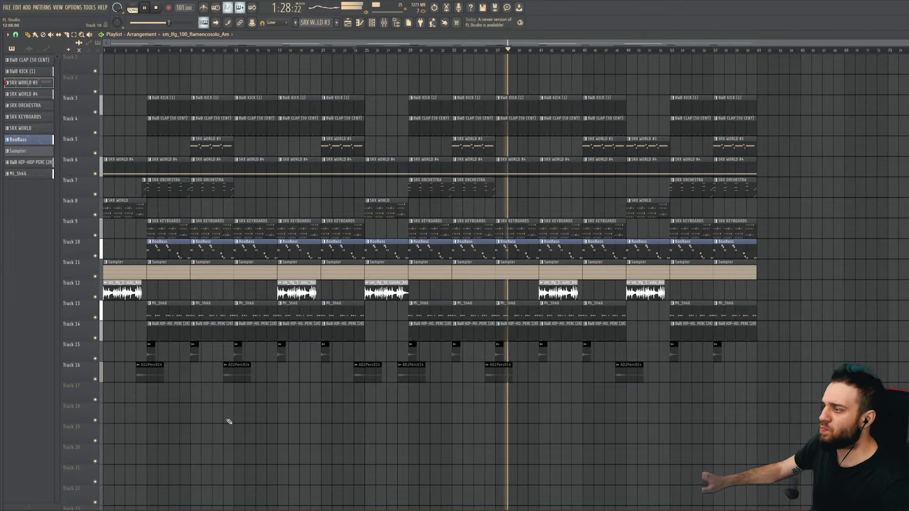
Step: Inspect the Fruity parametric EQ on the mixer's Master track and close the windows
click(384, 22)
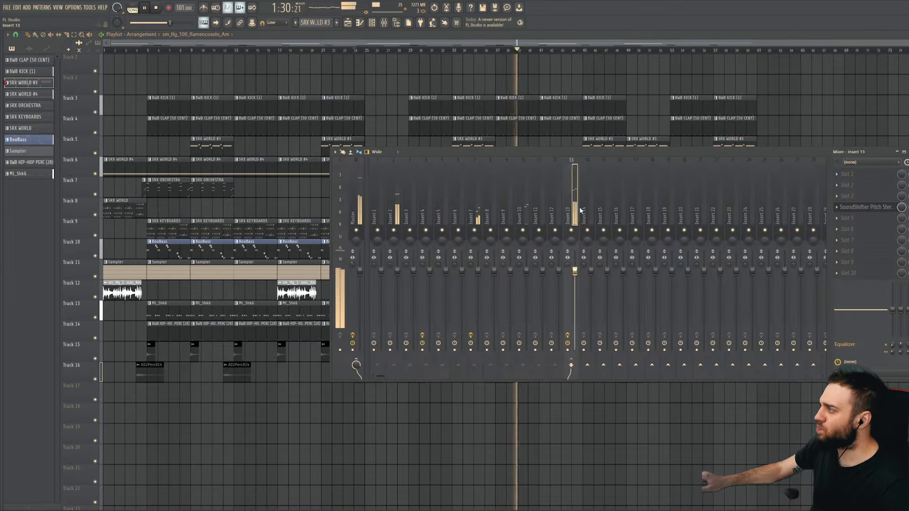
click(356, 220)
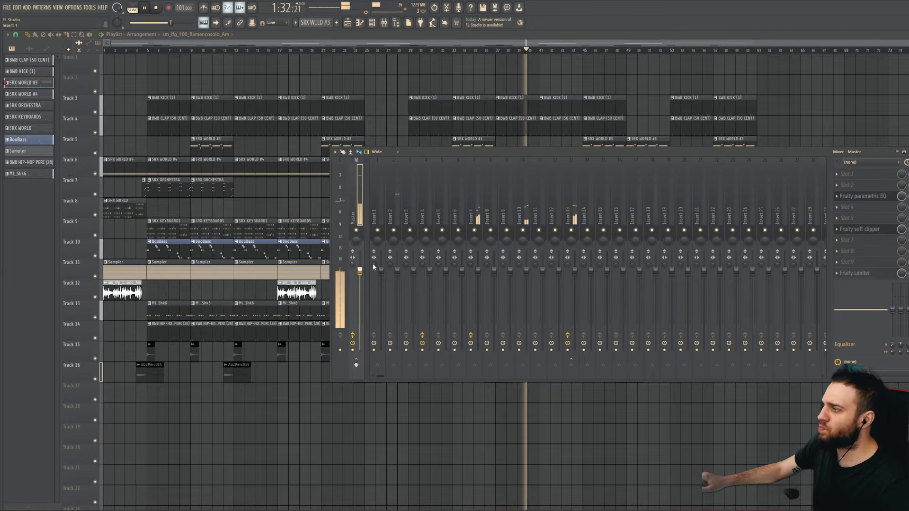
click(877, 196)
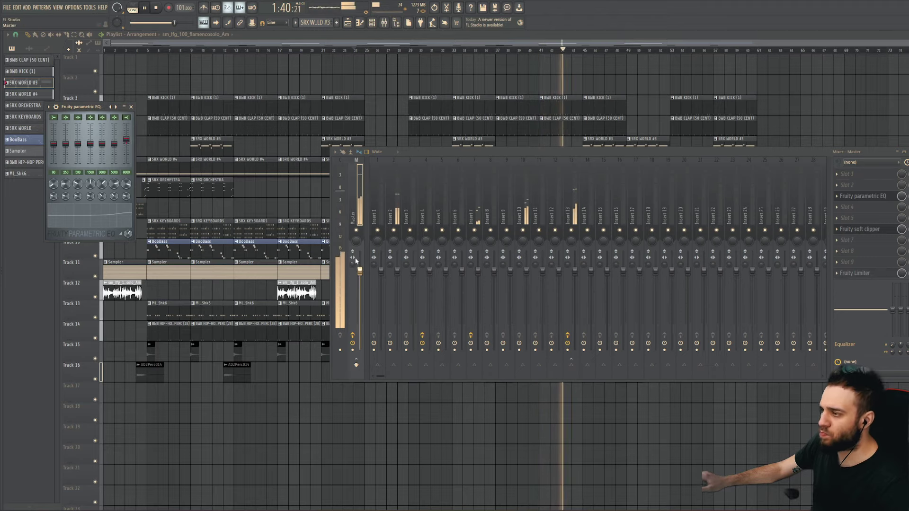
key(F12)
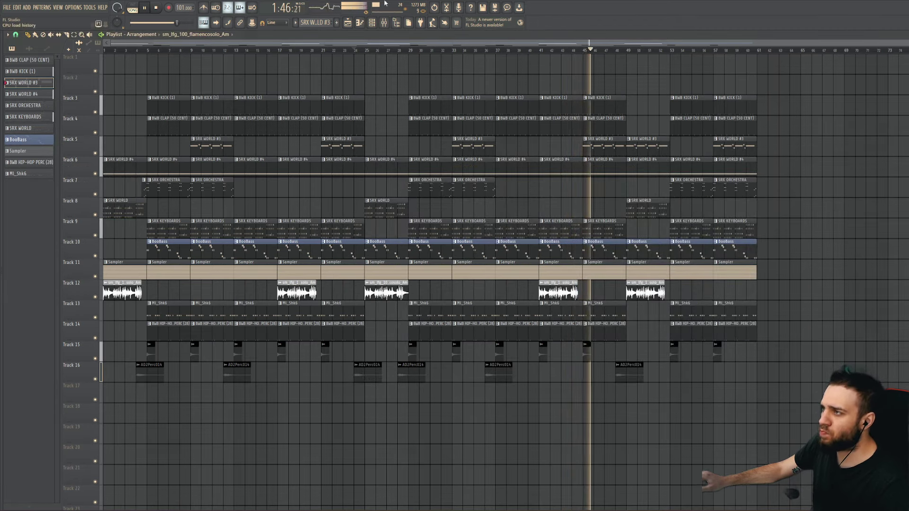
Step: Check the SRX WORLD #3 notes and channel, and delete its clip at bar 49 on Track 5
double_click(620, 155)
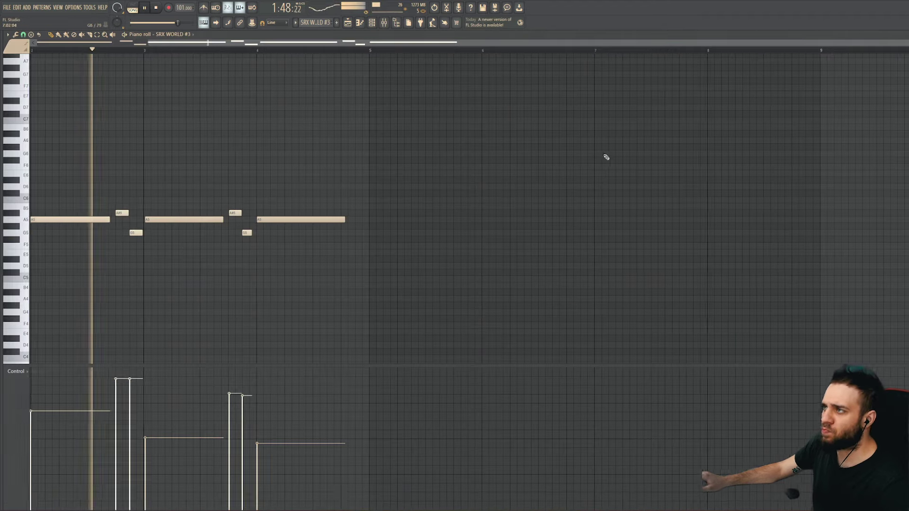
key(F6)
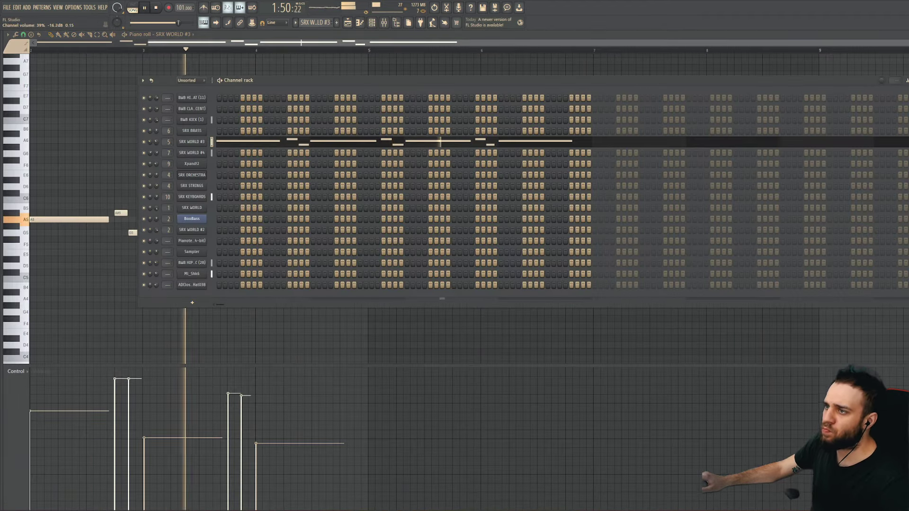
key(Escape)
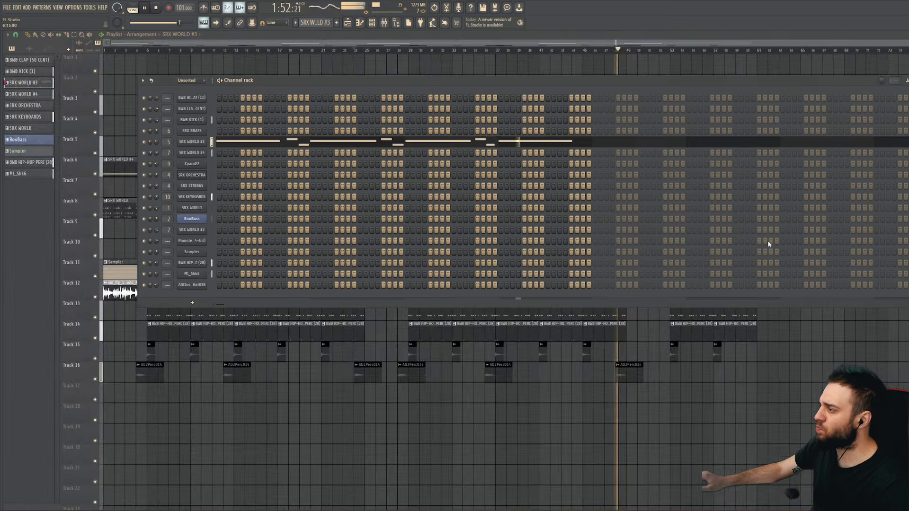
key(Escape)
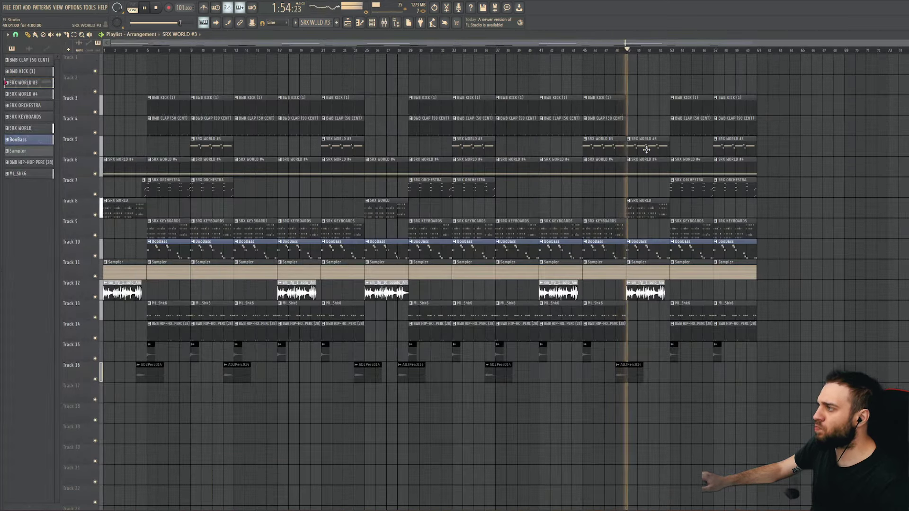
right_click(646, 153)
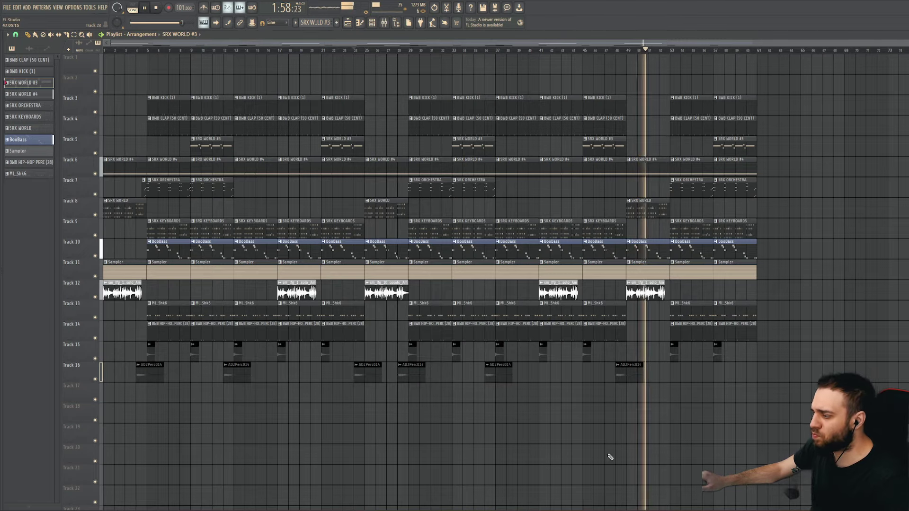
Step: Switch to Splice and search the sample library for "arriva"
key(alt+Tab)
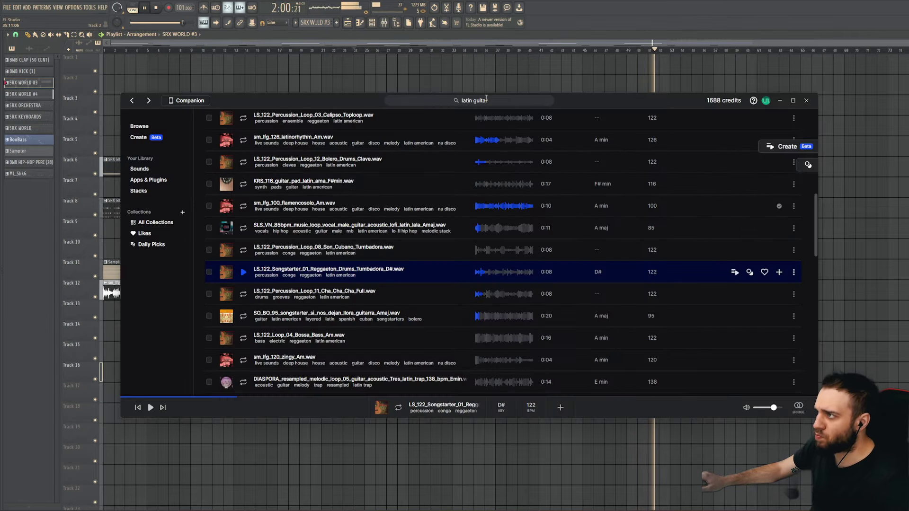
text(фккшмф)
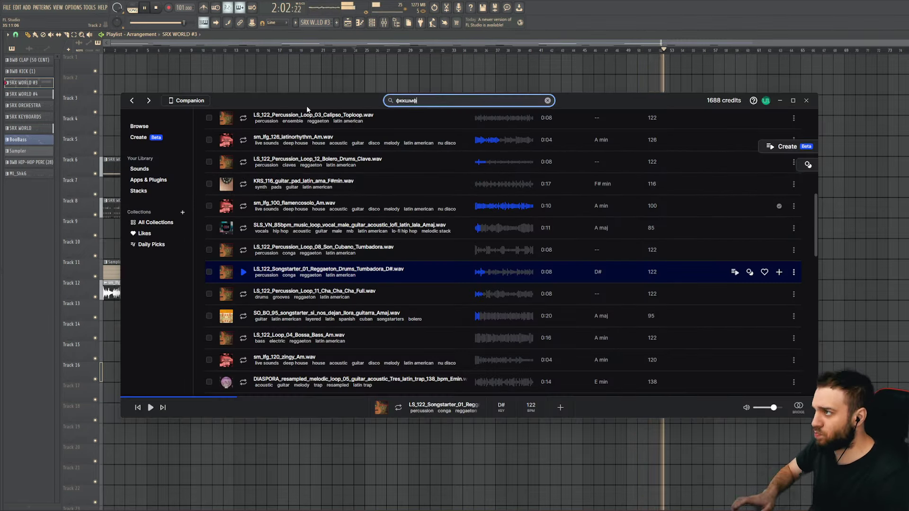
key(Return)
click(481, 102)
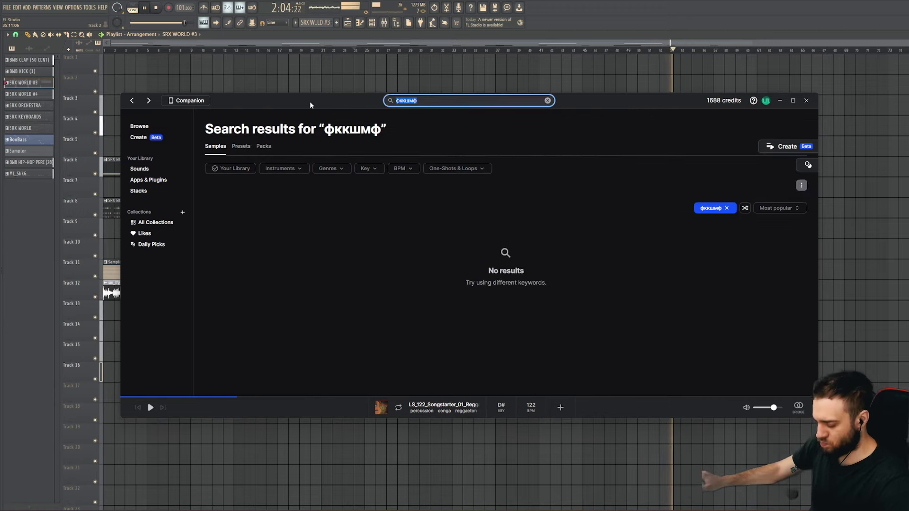
text(arriva)
key(Return)
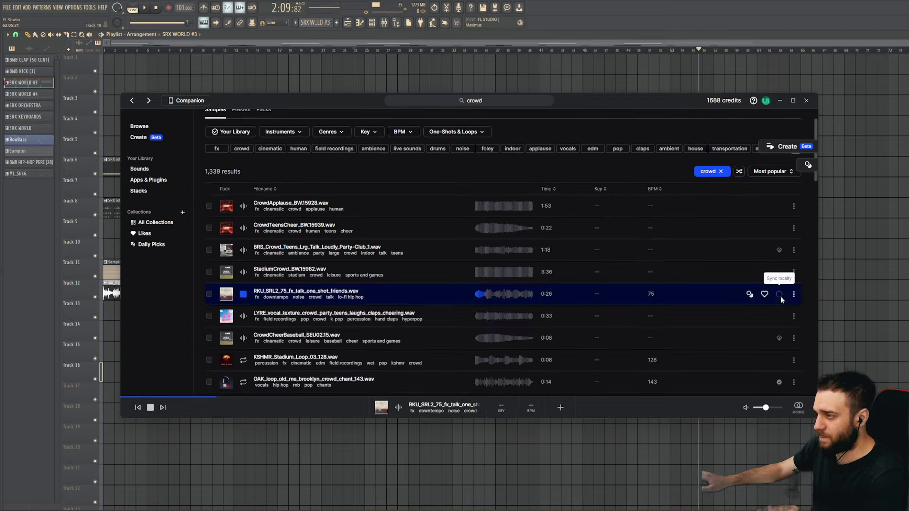
Step: Download RKU_SRL2_75_fx_talk_one_shot_friends.wav from the "crowd" results, place it at bar 1 on Track 18 in FL Studio, and start playback
click(780, 295)
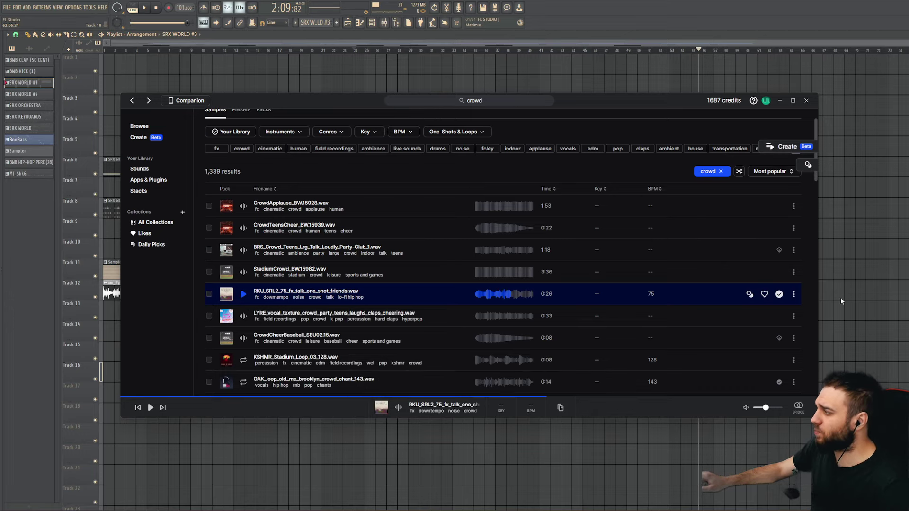
drag(838, 330, 78, 406)
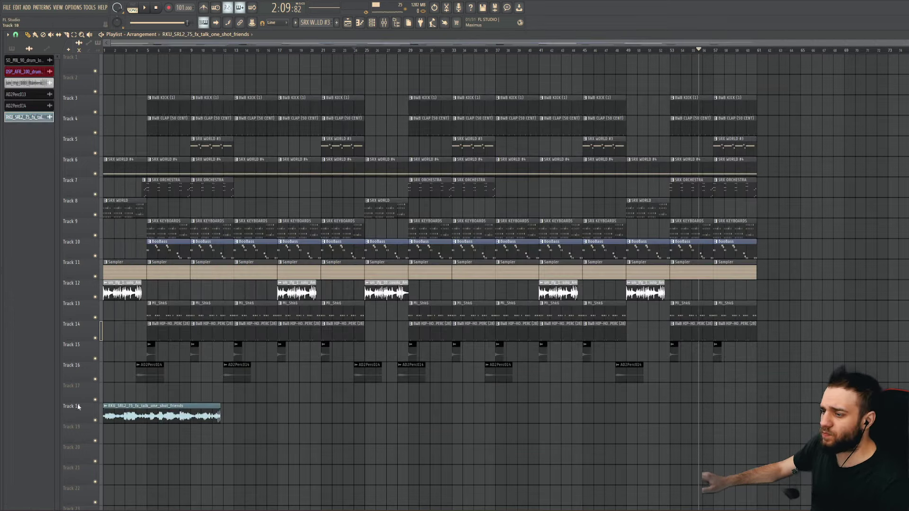
double_click(144, 405)
key(Escape)
key(space)
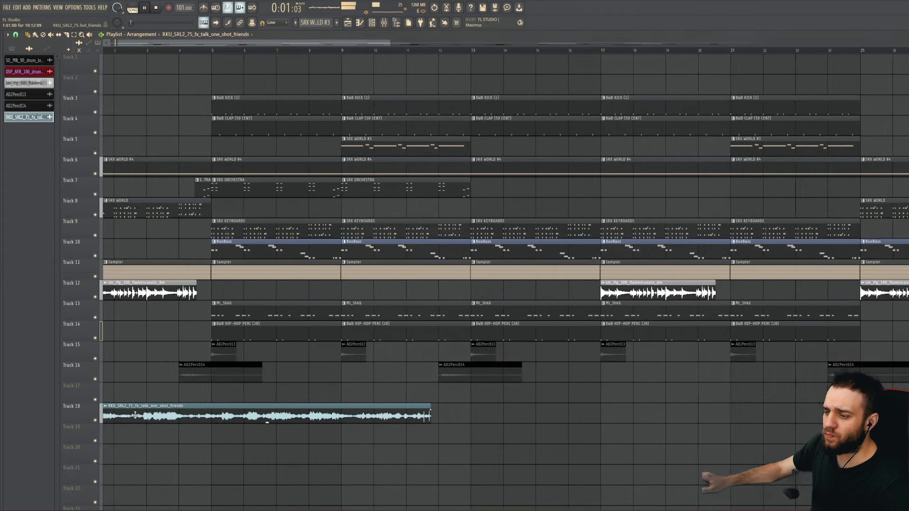
Step: Lower the channel volume of the RKU_SRL2_75_fx_talk_one_shot_friends clip
double_click(190, 416)
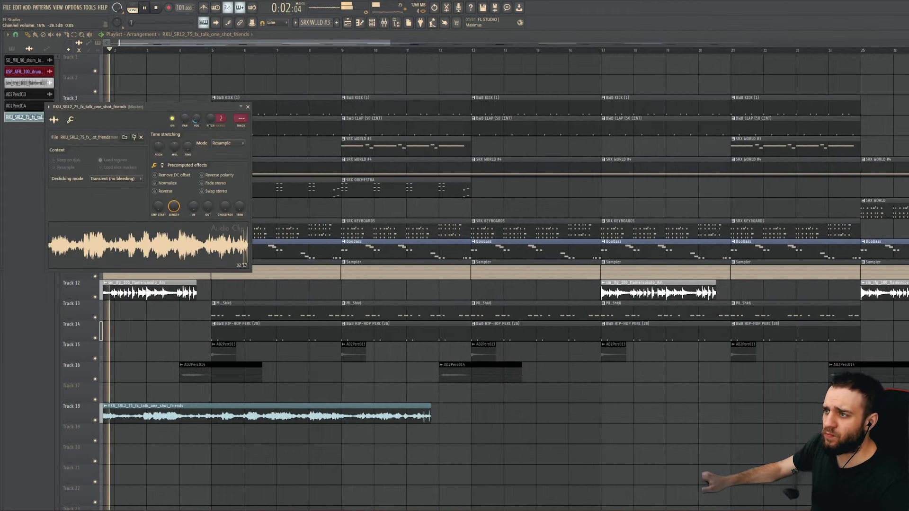
drag(196, 119, 190, 114)
key(Escape)
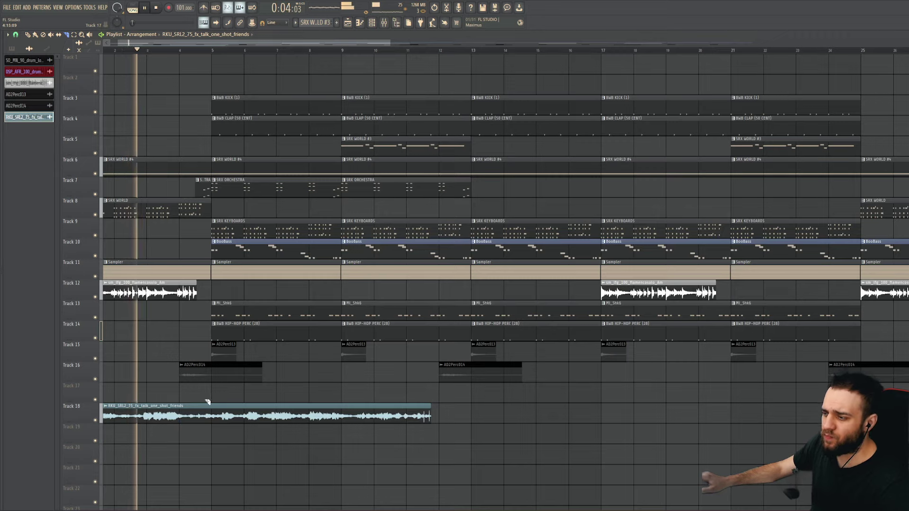
Step: Slice the talk clip at bar 5, delete the part after the cut, and move the remaining clip to Track 17
click(211, 419)
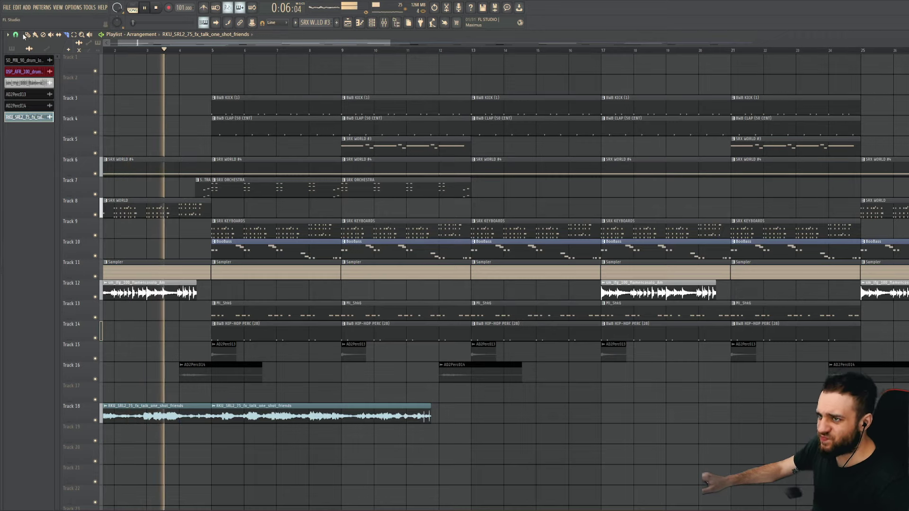
right_click(267, 413)
drag(169, 402, 169, 381)
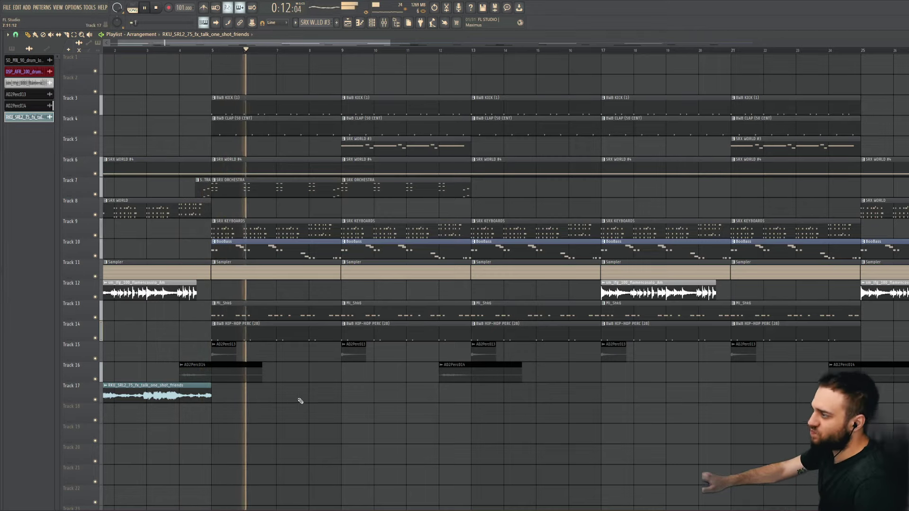
Step: Copy the crowd talk clip on Track 17 to bar 25 and bar 49
scroll(286, 418, down, 2)
scroll(286, 418, down, 1)
drag(331, 395, 406, 395)
scroll(396, 395, down, 1)
drag(615, 385, 658, 382)
scroll(569, 426, up, 1)
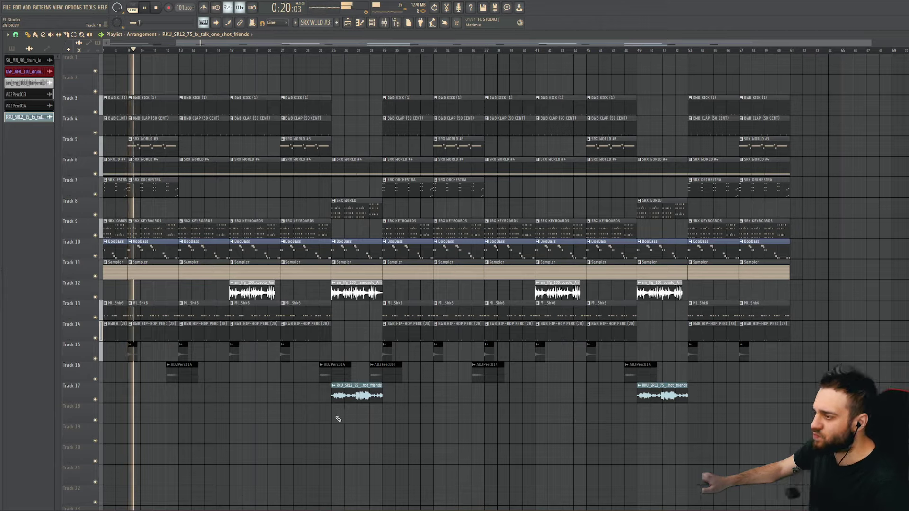
scroll(265, 374, down, 1)
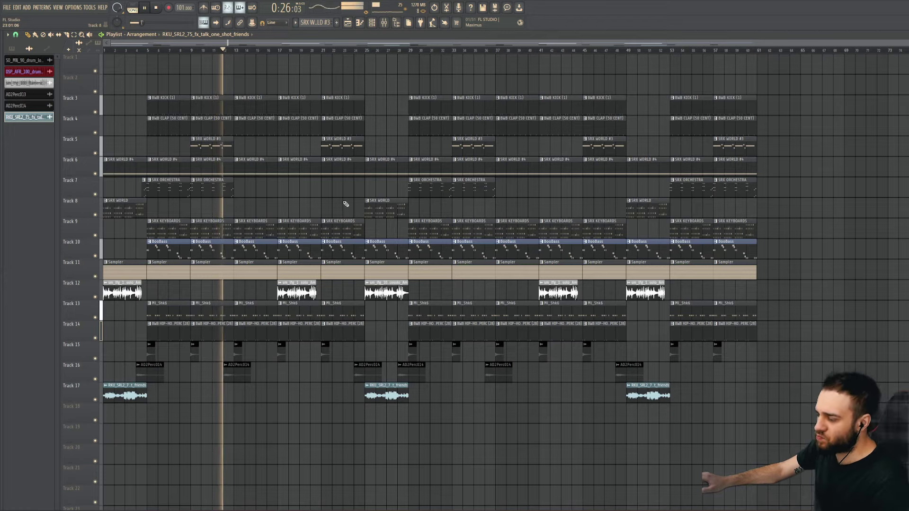
Step: Try layering the SRX ORCHESTRA pattern with SRX STRINGS #2 on patch 007 Violins ^/sw, and open that channel's notes
click(202, 198)
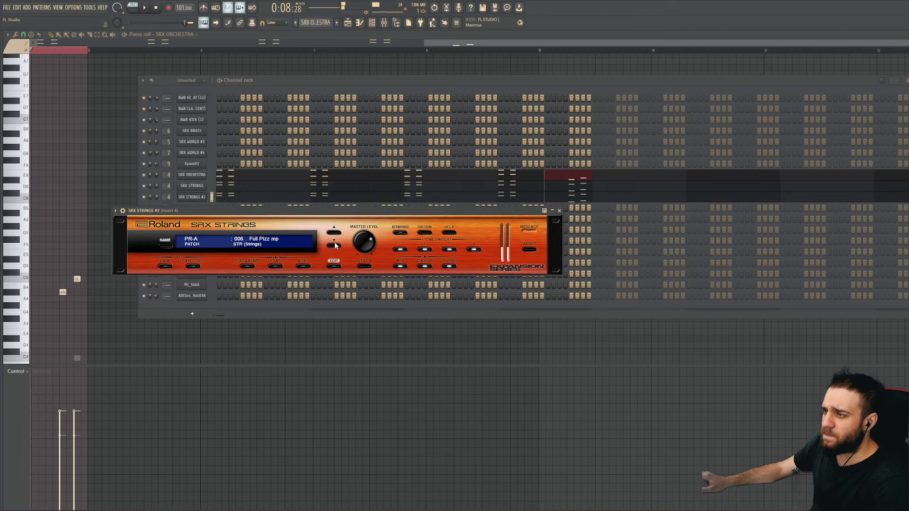
drag(306, 216, 327, 224)
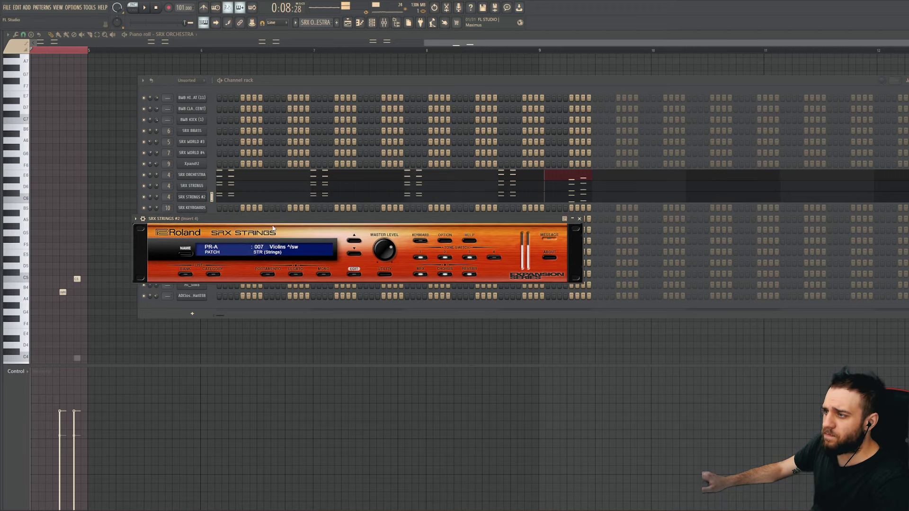
click(220, 197)
click(221, 197)
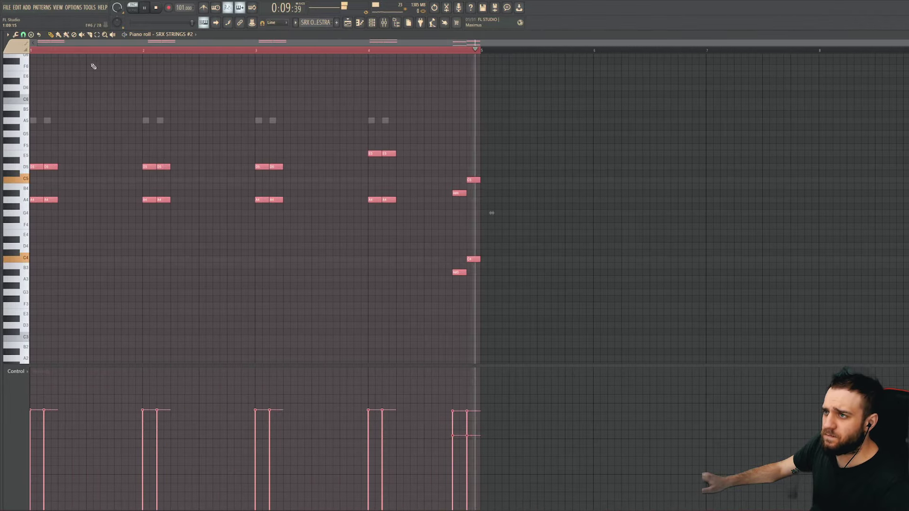
Step: Try the SRX STRINGS #2 notes one octave higher, delete them, and return to the playlist
key(ctrl+Up)
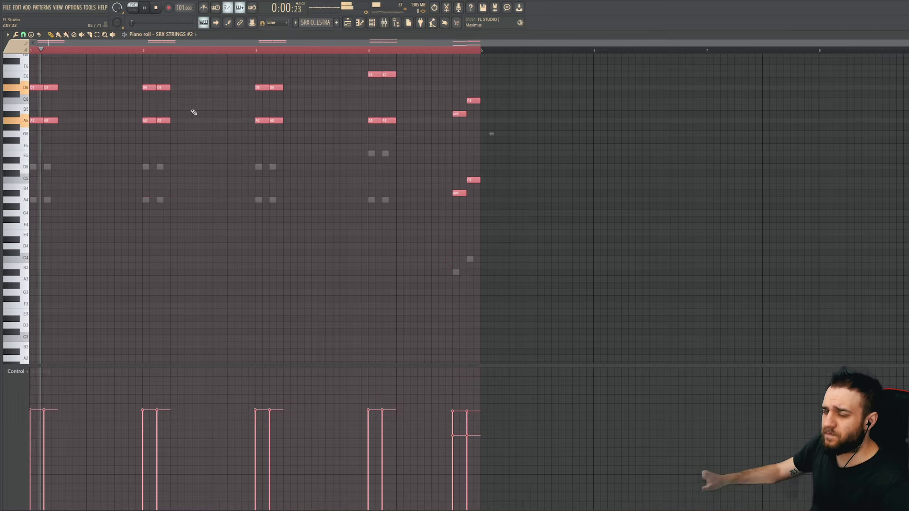
scroll(194, 114, up, 4)
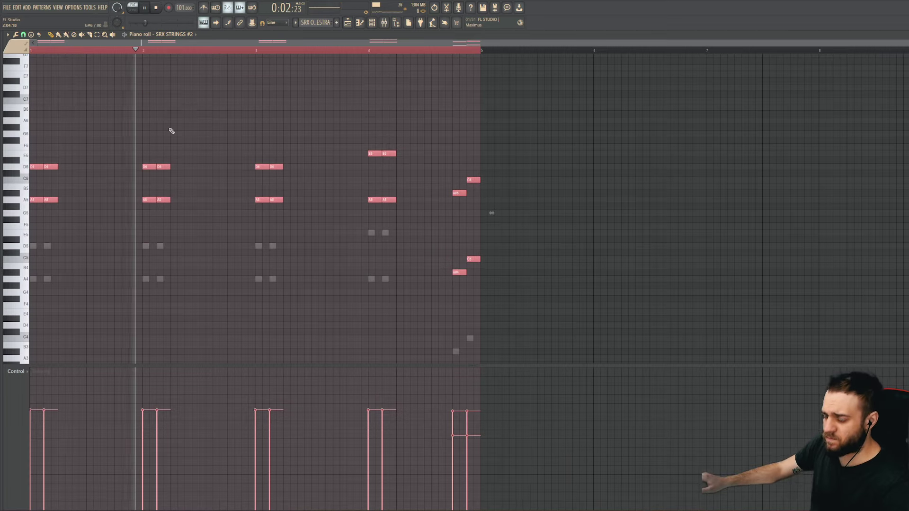
key(Delete)
key(F5)
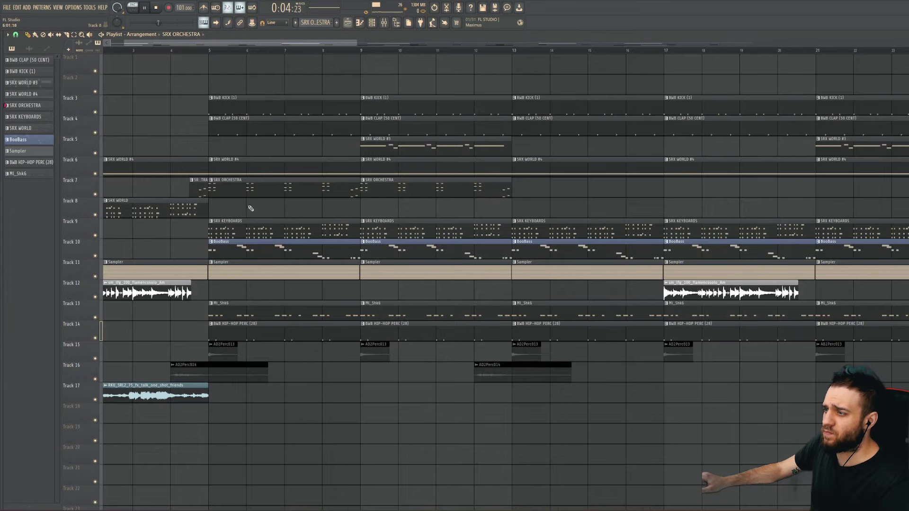
Step: Play the SRX ORCHESTRA pattern in the piano roll and return to the playlist
double_click(219, 196)
key(space)
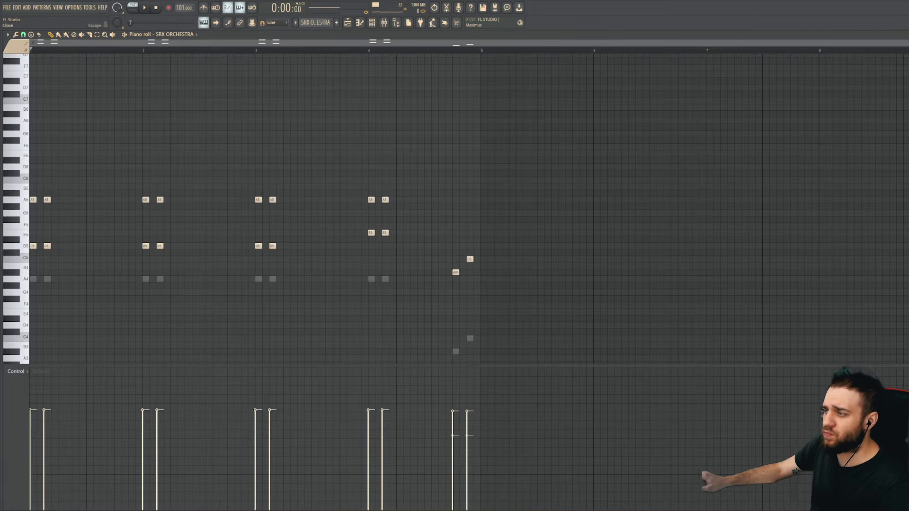
key(F5)
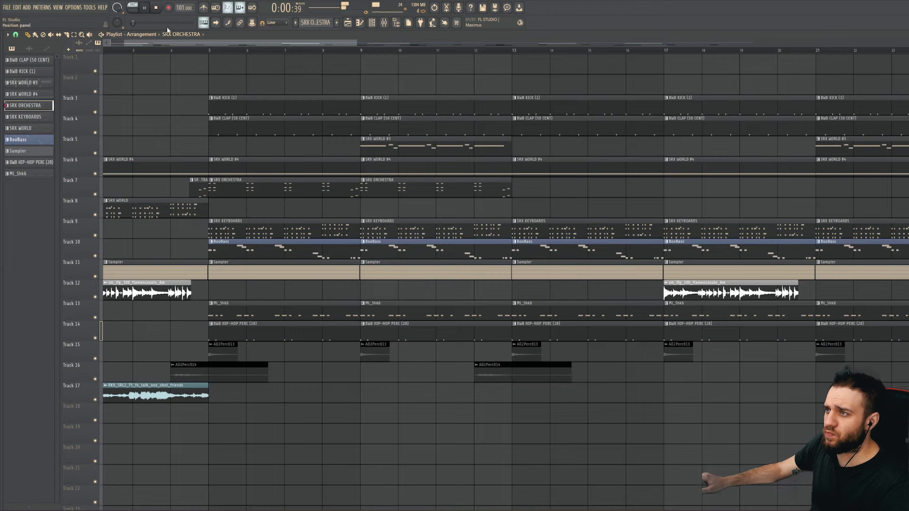
Step: Mute the SRX ORCHESTRA channel and lengthen the four closing SRX STRINGS notes so they run without gaps to the end of bar 4
click(161, 51)
key(F7)
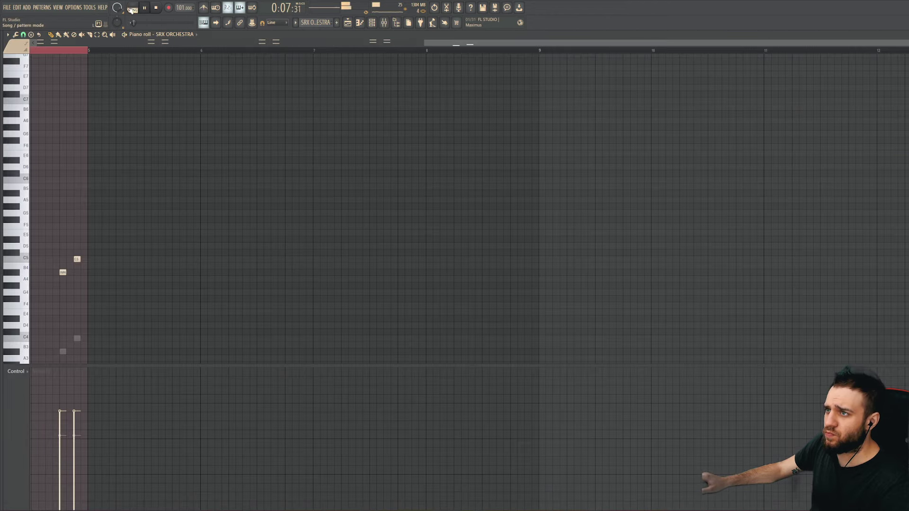
key(F6)
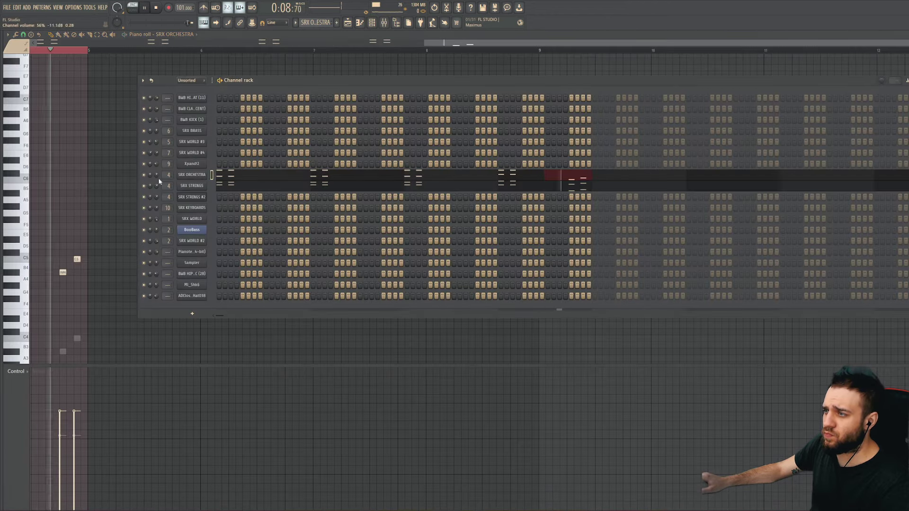
click(144, 175)
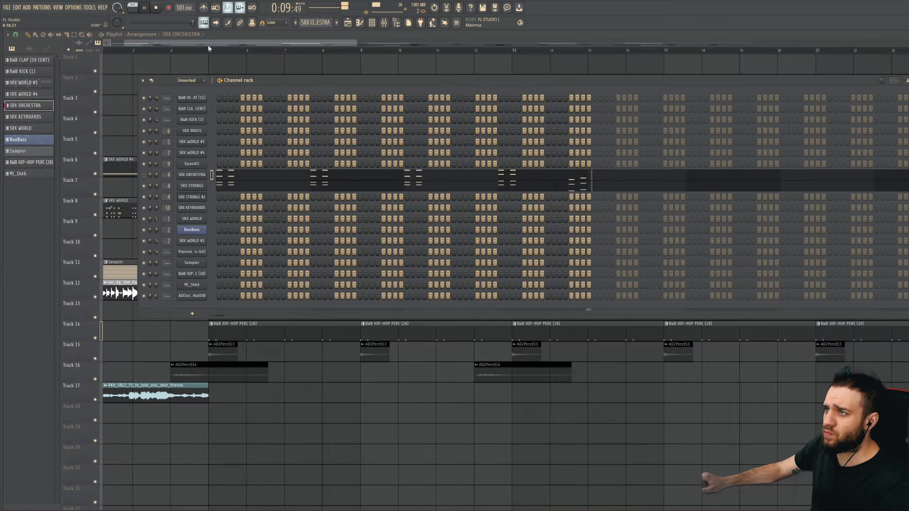
click(294, 189)
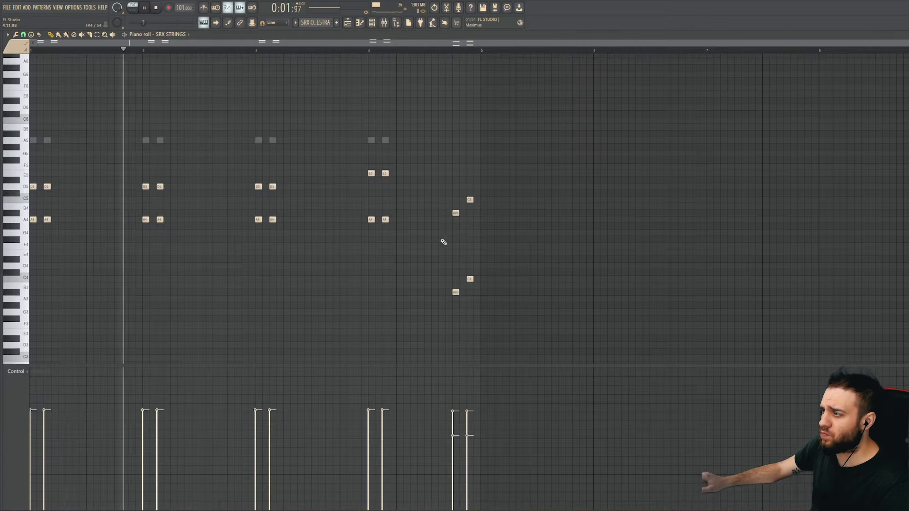
drag(459, 212, 480, 199)
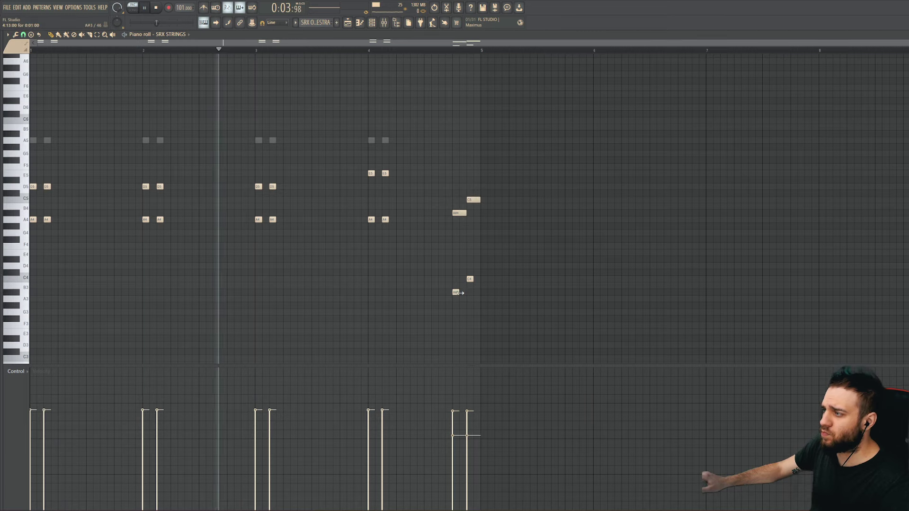
drag(458, 292, 480, 279)
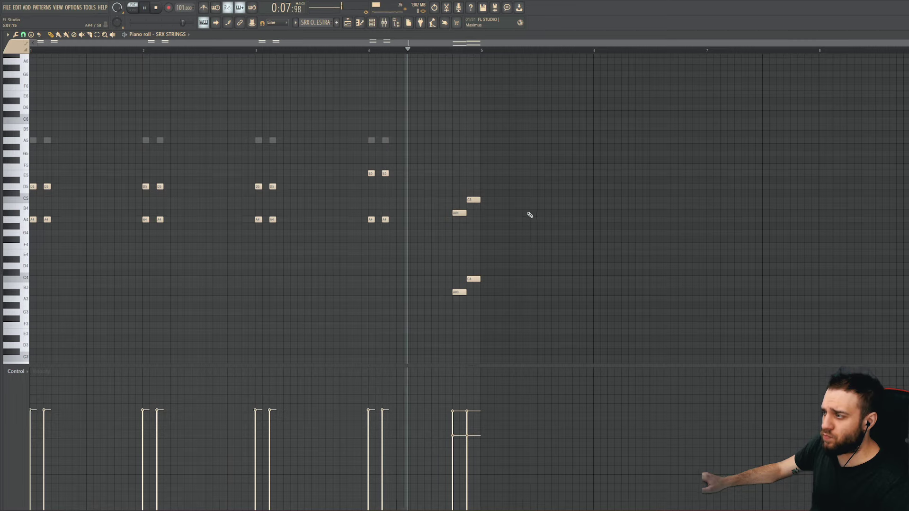
Step: Unmute the SRX ORCHESTRA channel and move its upper A5 notes in bars 1 to 4 down one octave
click(372, 23)
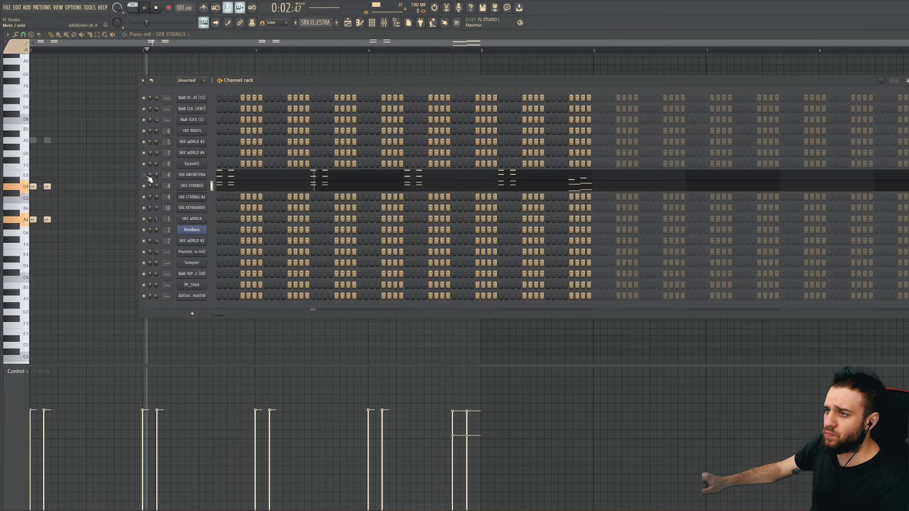
click(256, 179)
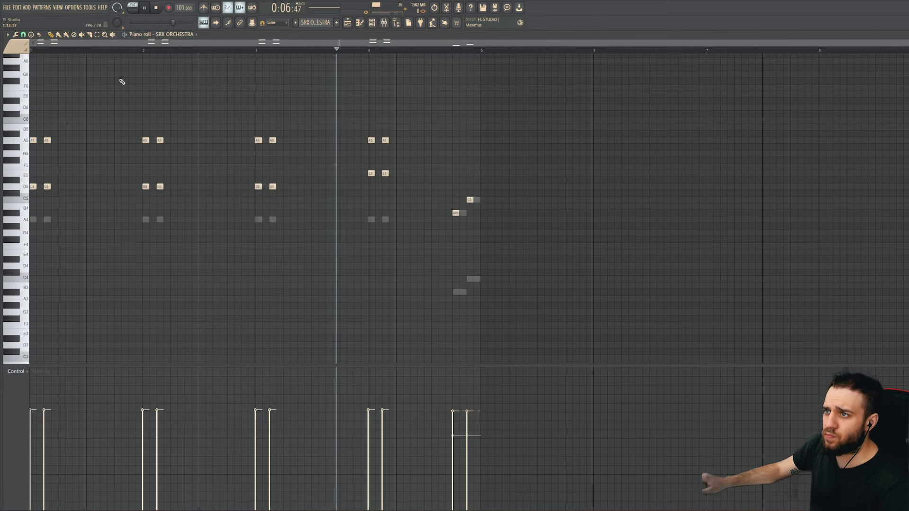
drag(425, 119, 4, 179)
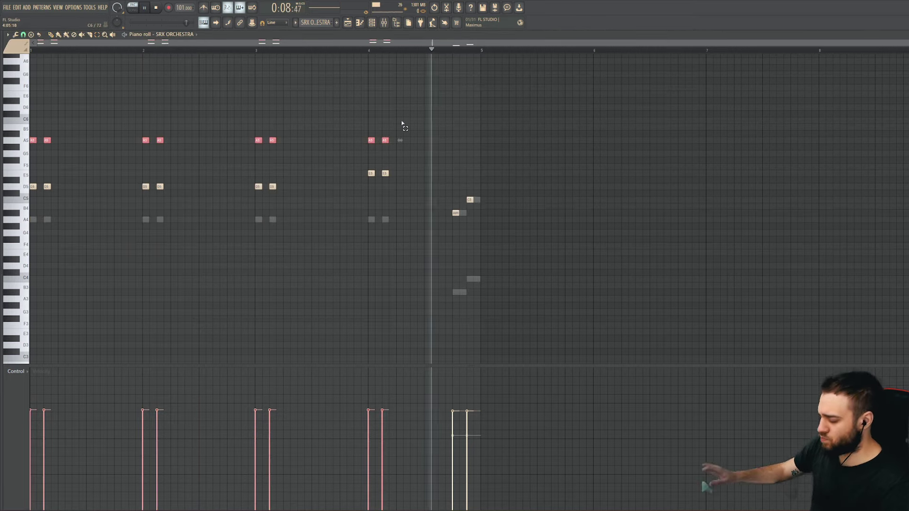
key(ctrl+Down)
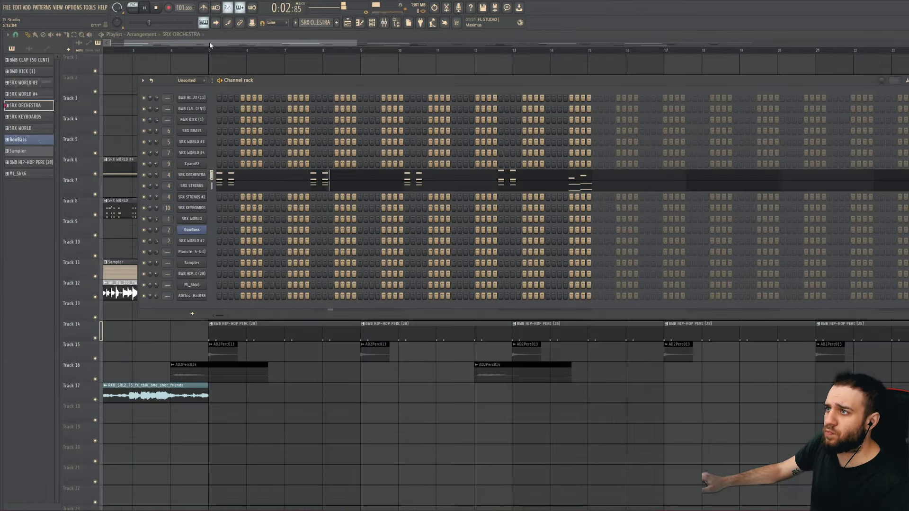
Step: Play the arrangement from just before bar 5, checking the SRX ORCHESTRA notes and the clip layout across the playlist
key(F6)
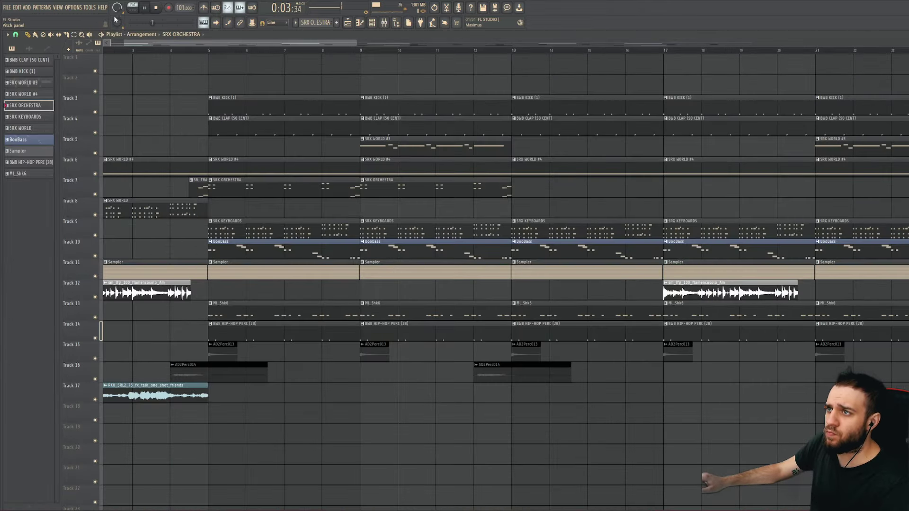
click(166, 49)
scroll(166, 50, down, 3)
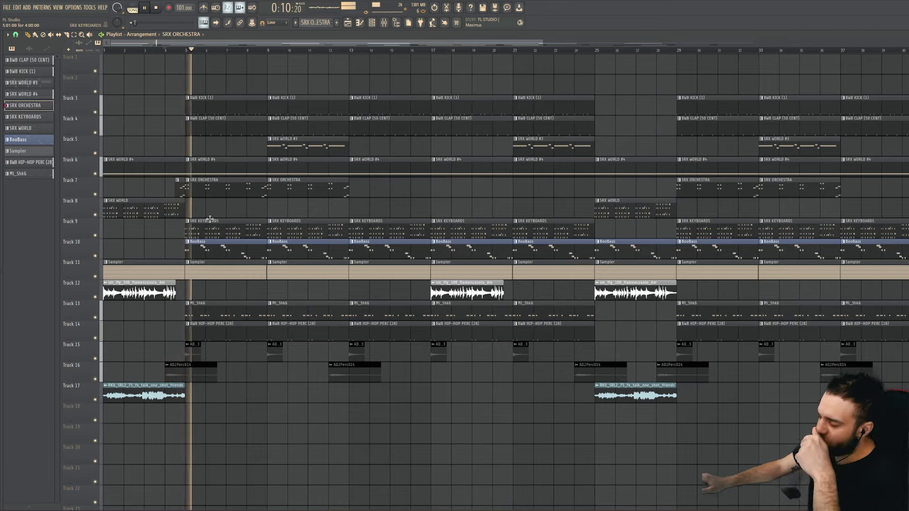
double_click(224, 185)
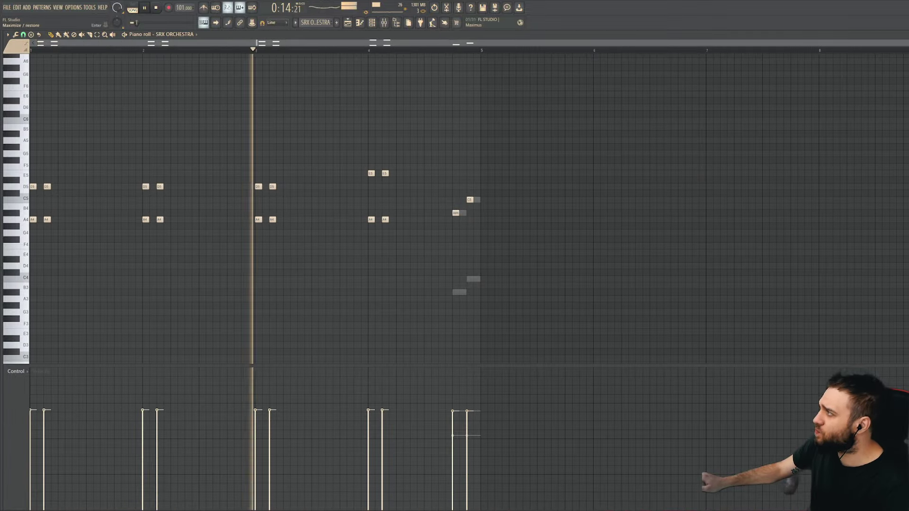
key(Escape)
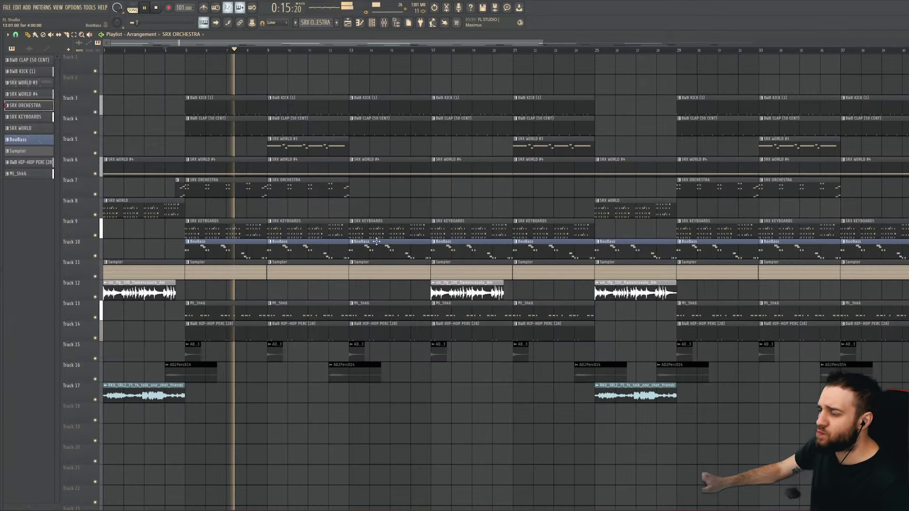
double_click(232, 193)
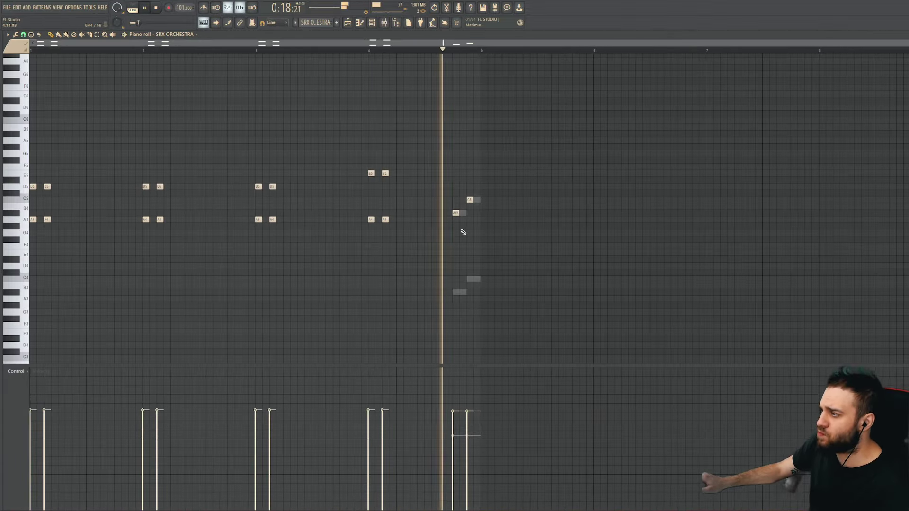
key(Escape)
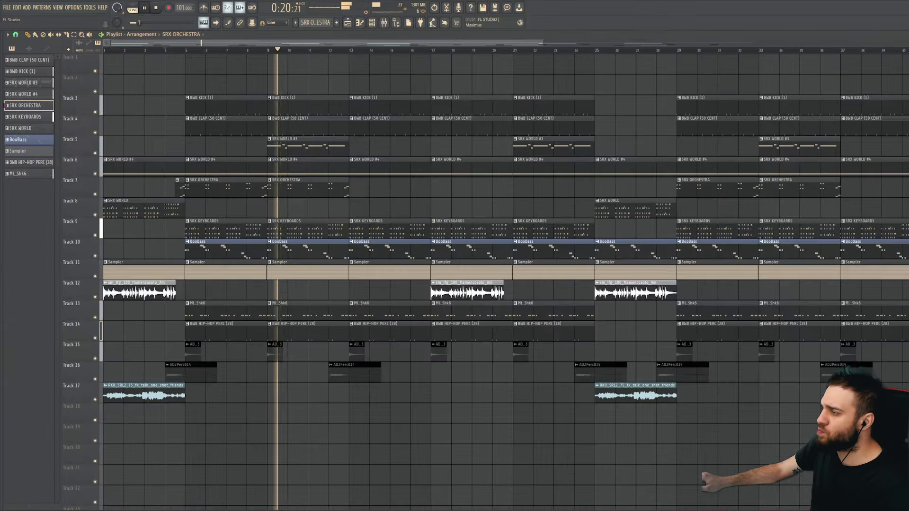
scroll(441, 213, down, 4)
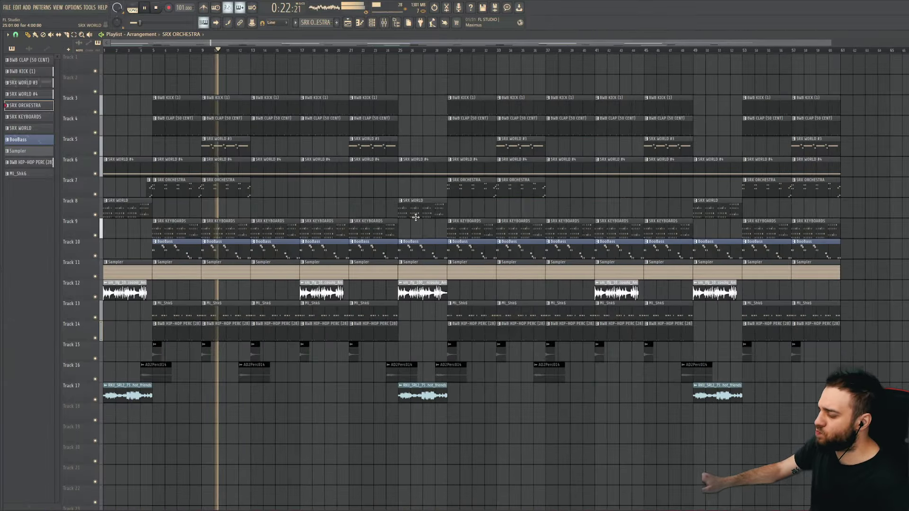
scroll(148, 203, up, 2)
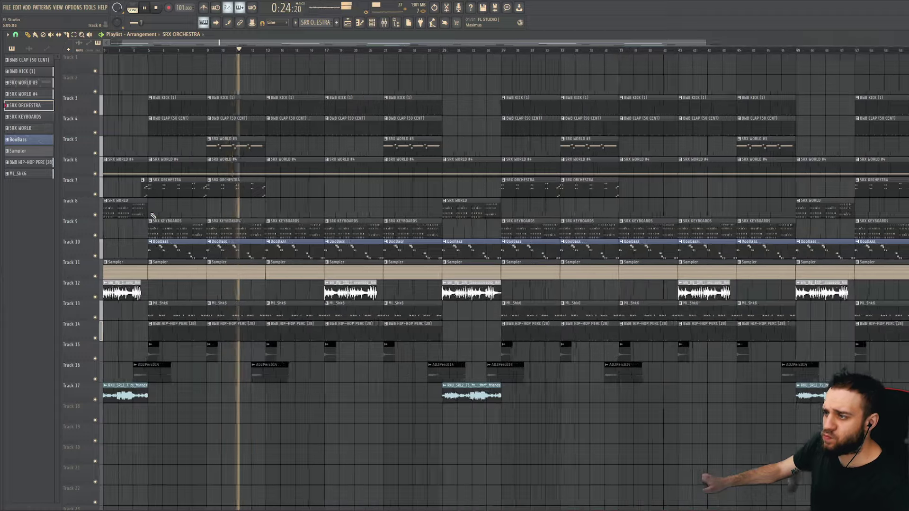
scroll(148, 203, up, 2)
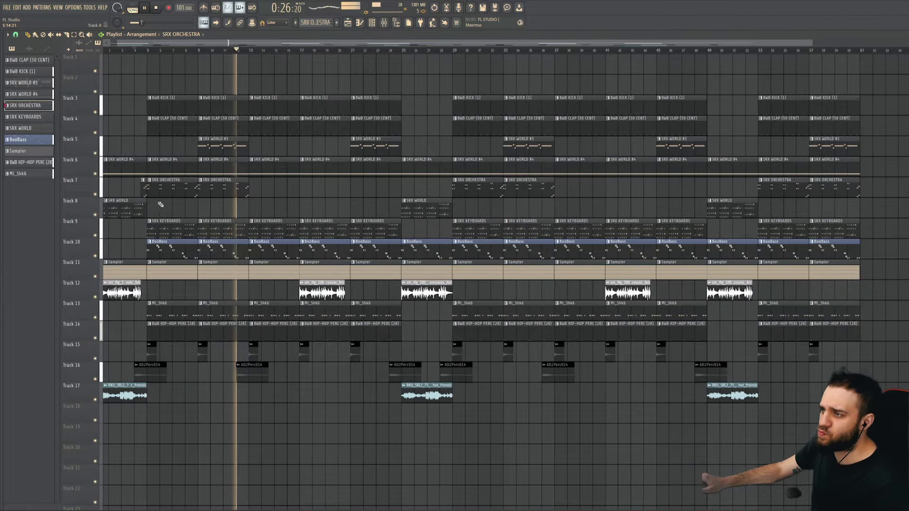
scroll(188, 202, up, 2)
scroll(209, 201, down, 2)
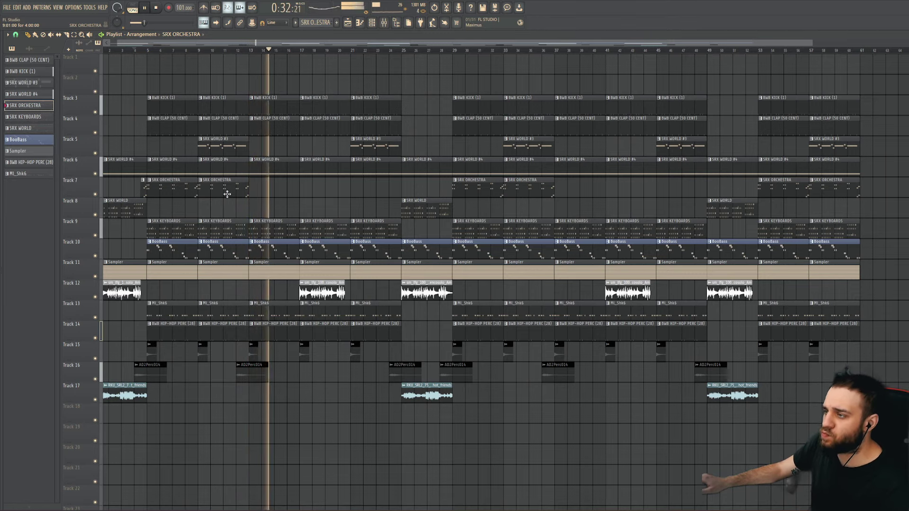
Step: Play the arrangement from just before bar 25 and inspect the SoundShifter Pitch Stereo effect on mixer Insert 13
click(392, 51)
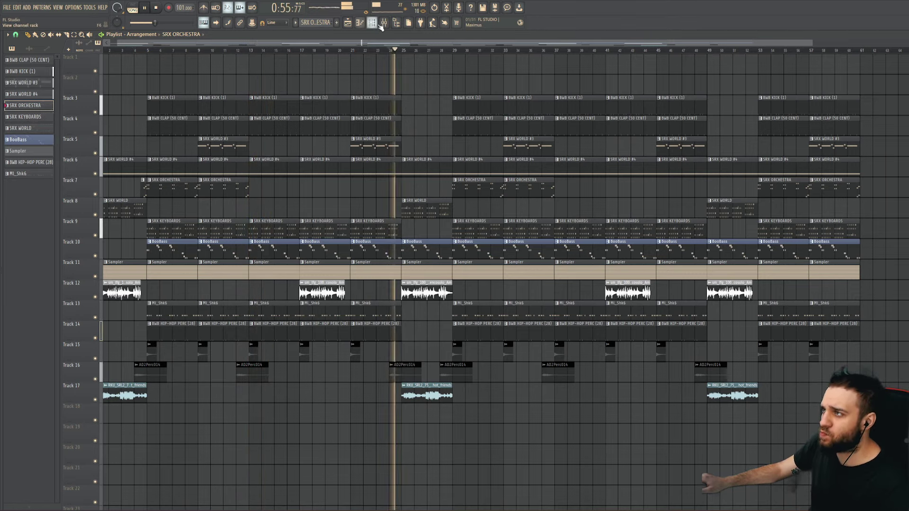
click(384, 23)
click(568, 209)
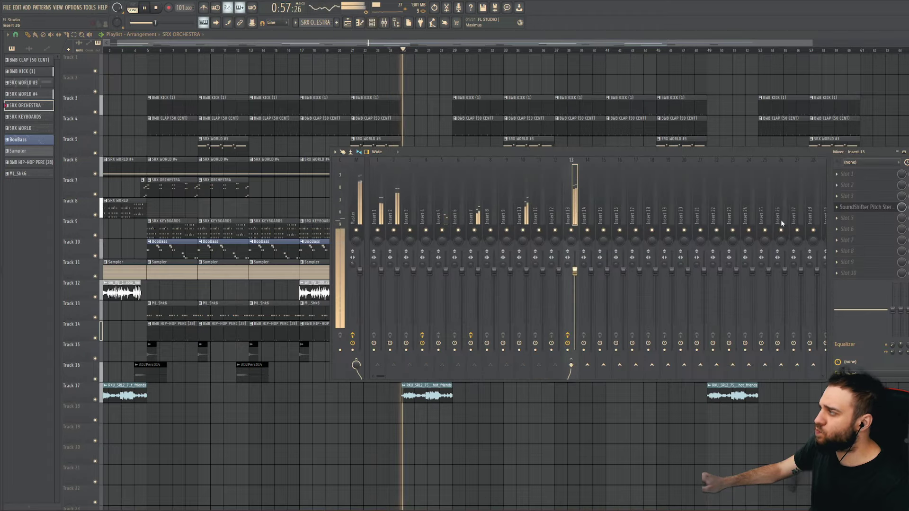
click(882, 208)
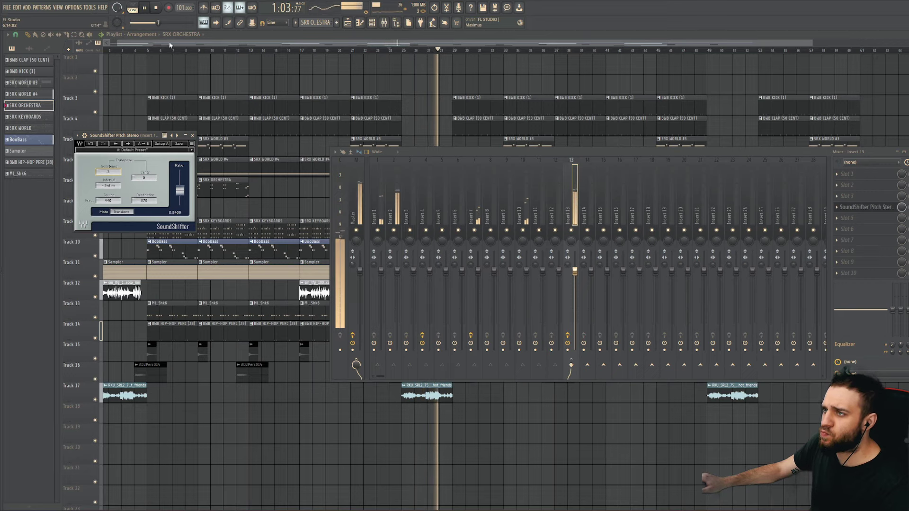
key(F12)
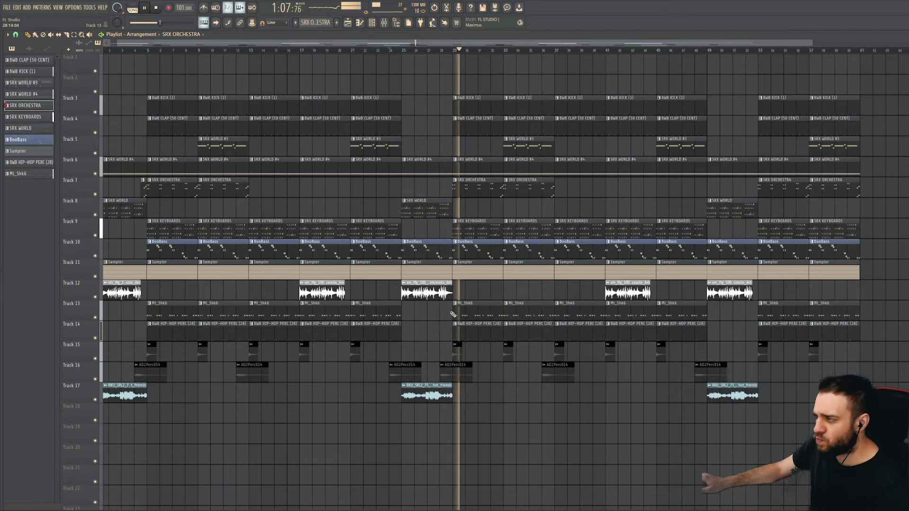
Step: Try adding short SRX ORCHESTRA lead-in clips on Track 7 just before bars 29 and 53
scroll(455, 289, up, 2)
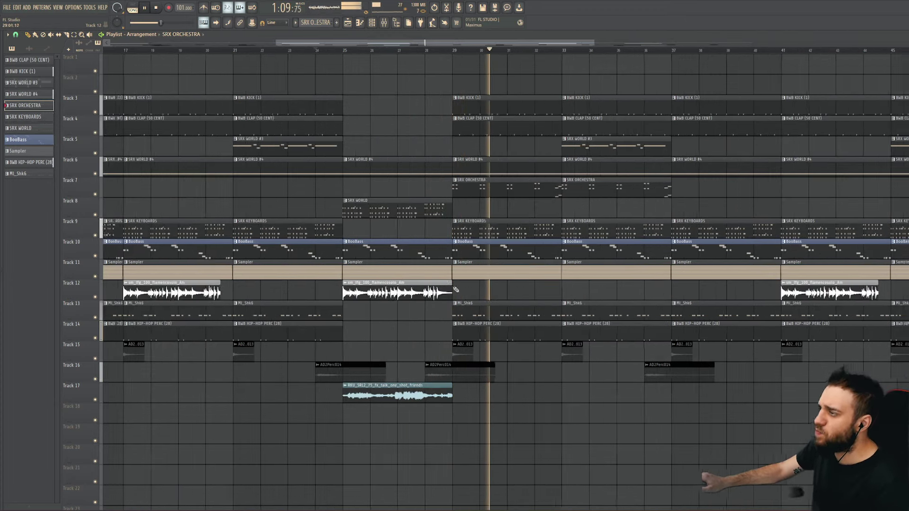
scroll(455, 289, down, 2)
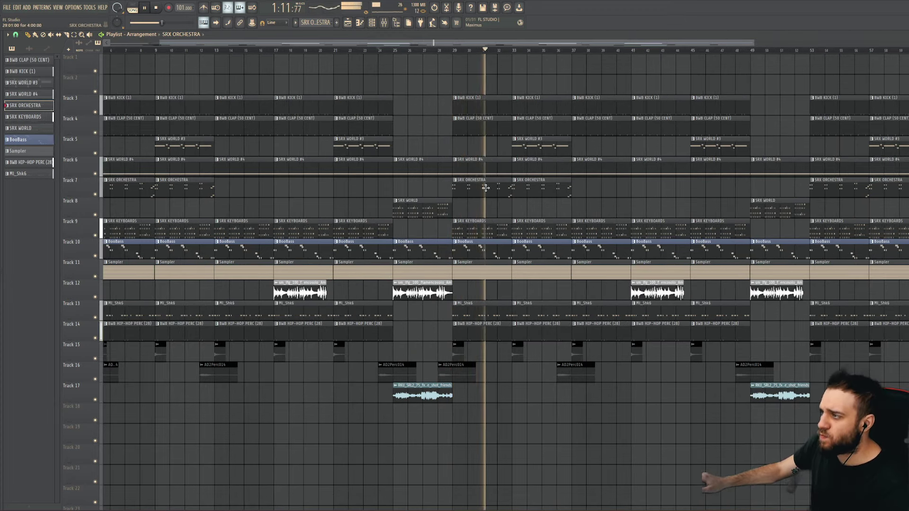
click(448, 65)
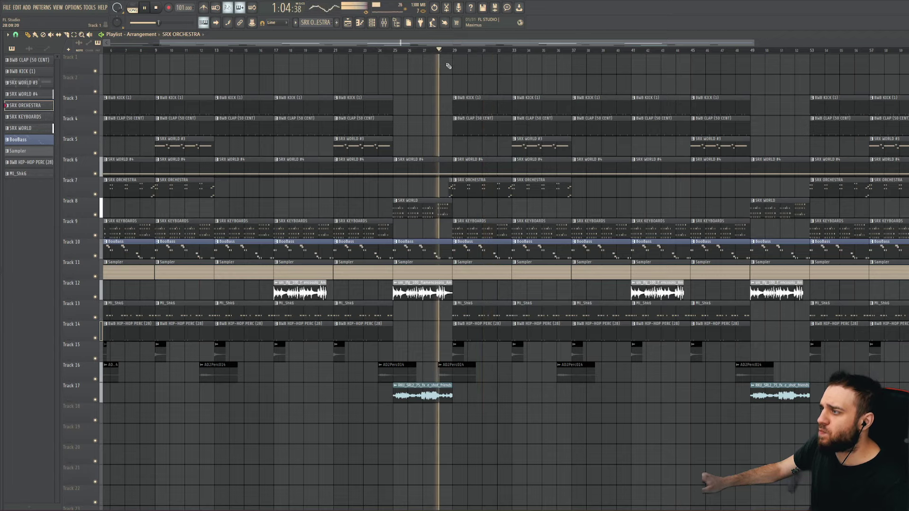
scroll(431, 212, up, 2)
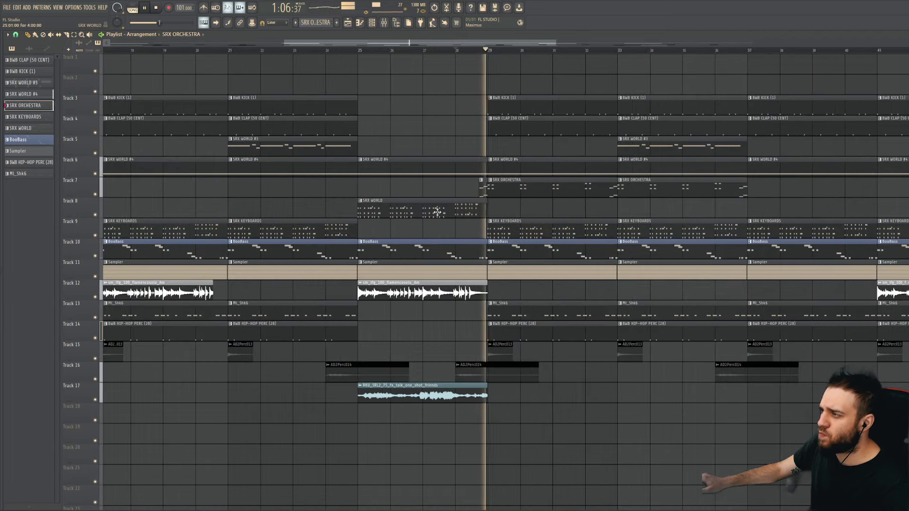
scroll(437, 211, down, 3)
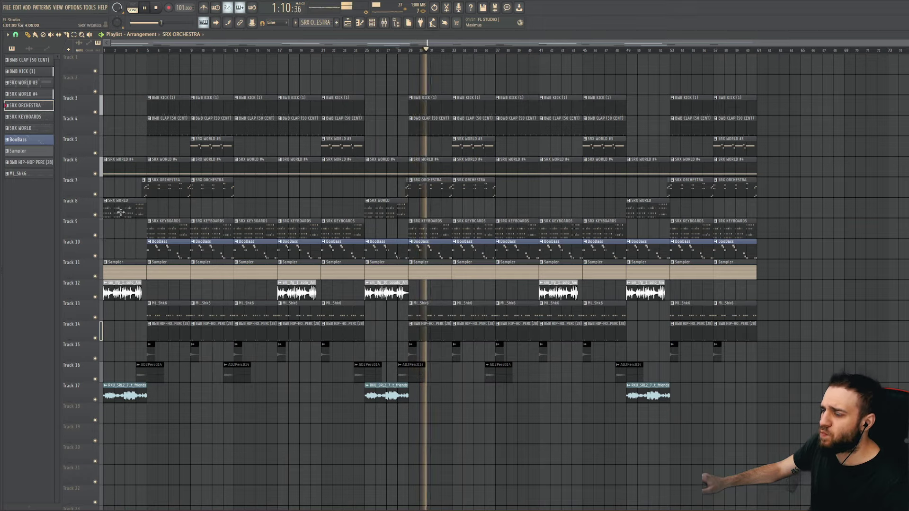
Step: Remove the SRX ORCHESTRA clips at bars 5, 29 and 53 and all short lead-ins from Track 7, and add a clip at bar 21
scroll(152, 180, up, 2)
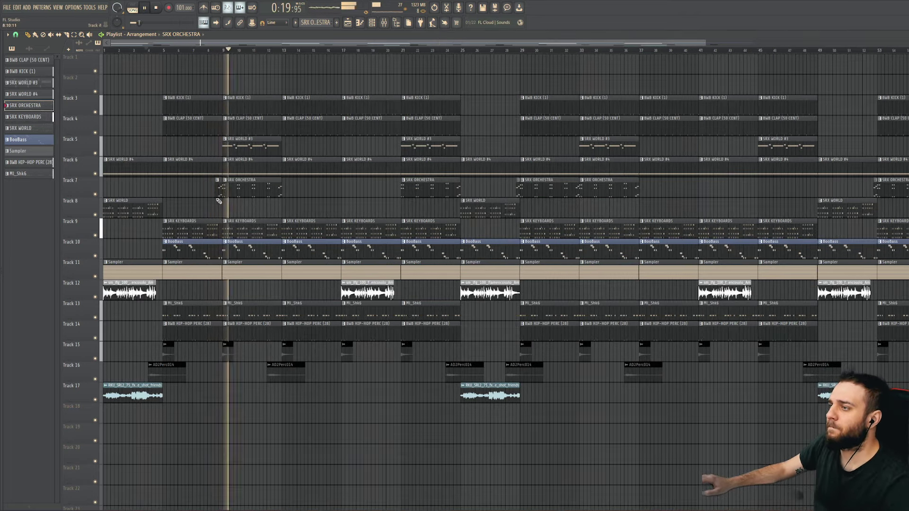
scroll(197, 189, down, 1)
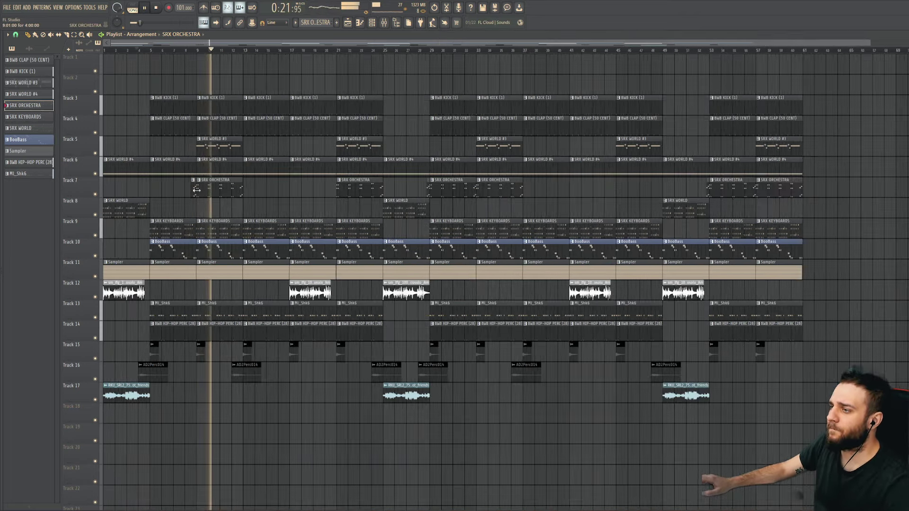
scroll(243, 196, down, 1)
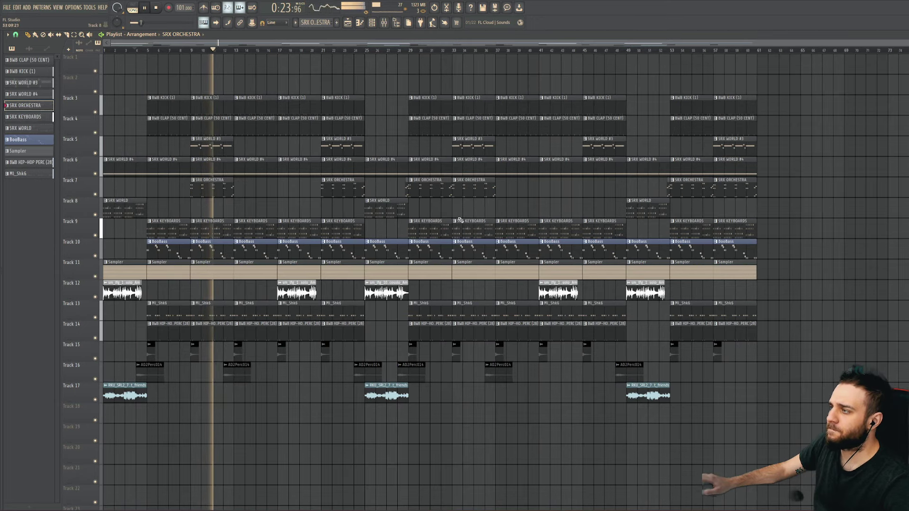
right_click(419, 192)
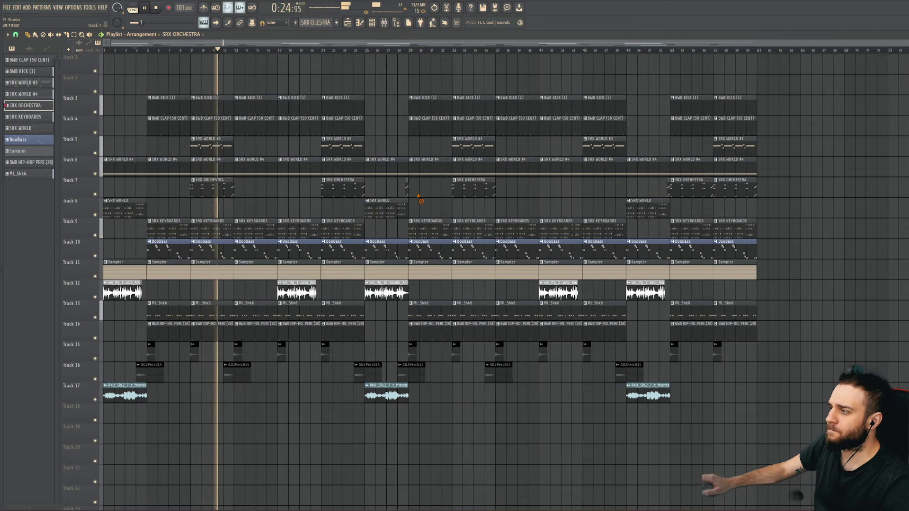
right_click(669, 190)
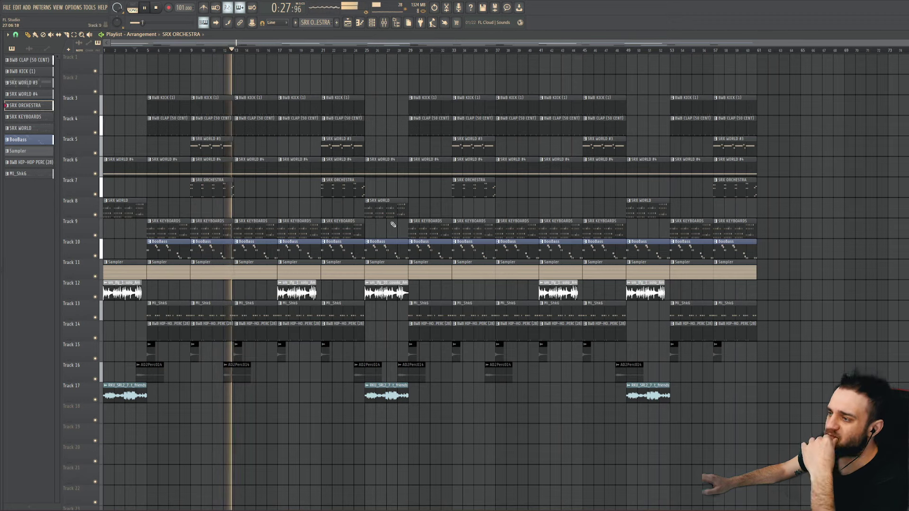
click(385, 397)
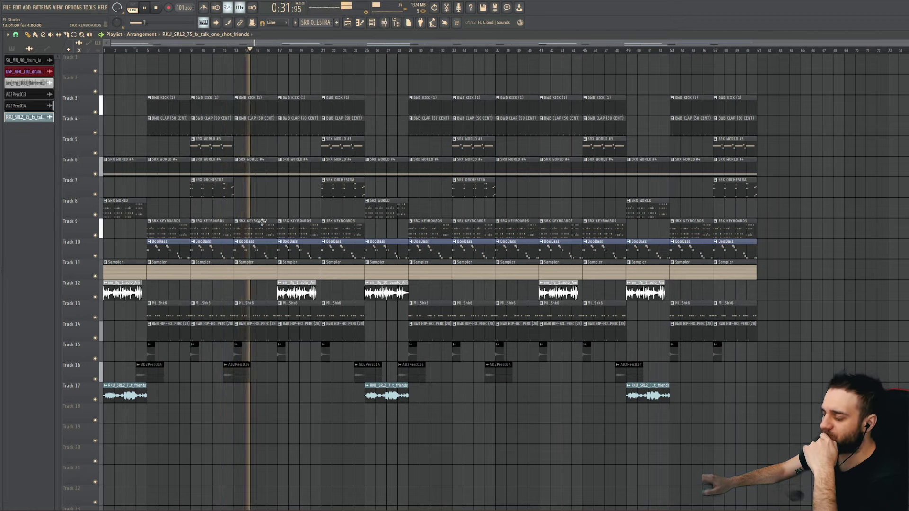
Step: Set the main level of the Fruity parametric EQ on the Master mixer track to 63%
key(F9)
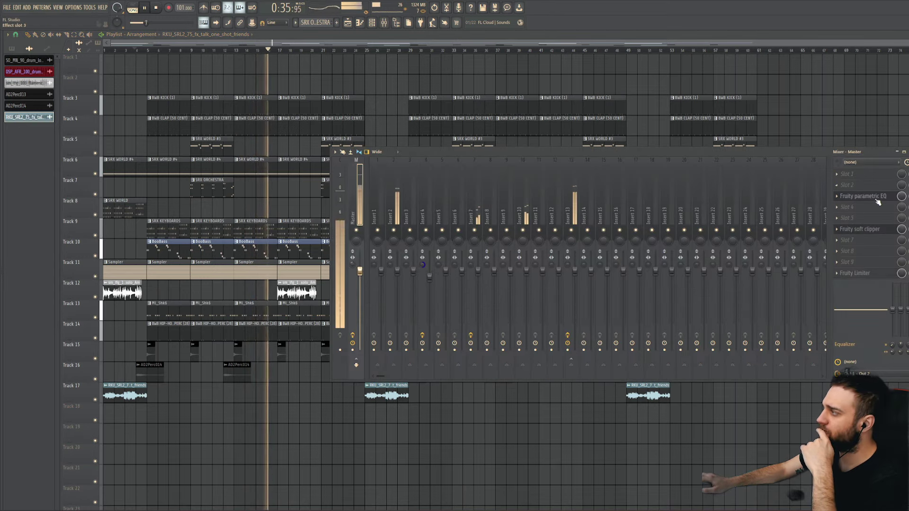
click(859, 196)
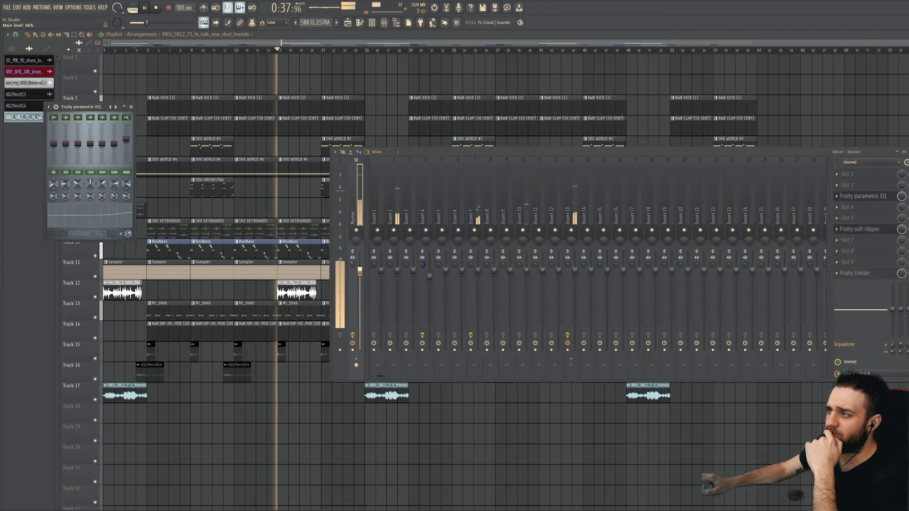
drag(128, 234, 135, 230)
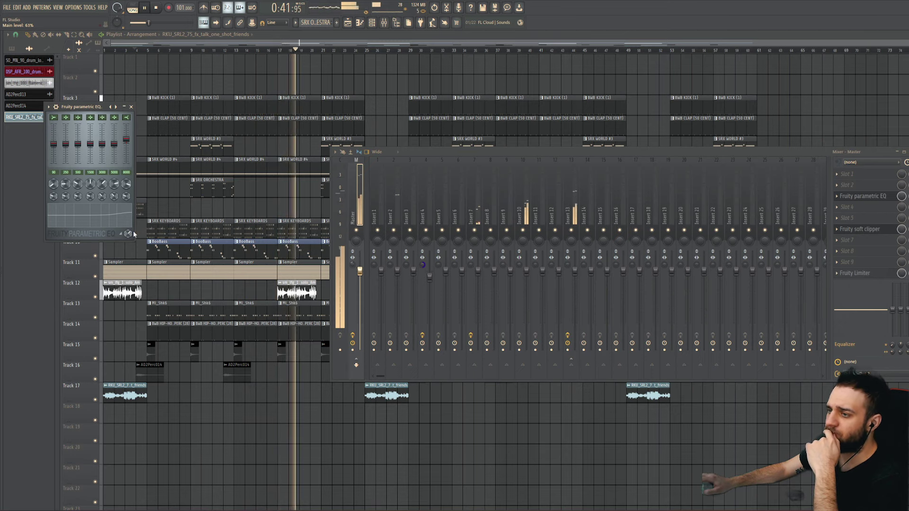
Step: Close the mixer windows and inspect the channel settings of the sm_lfg_100_flamencosolo_Am audio clip
key(F12)
click(23, 82)
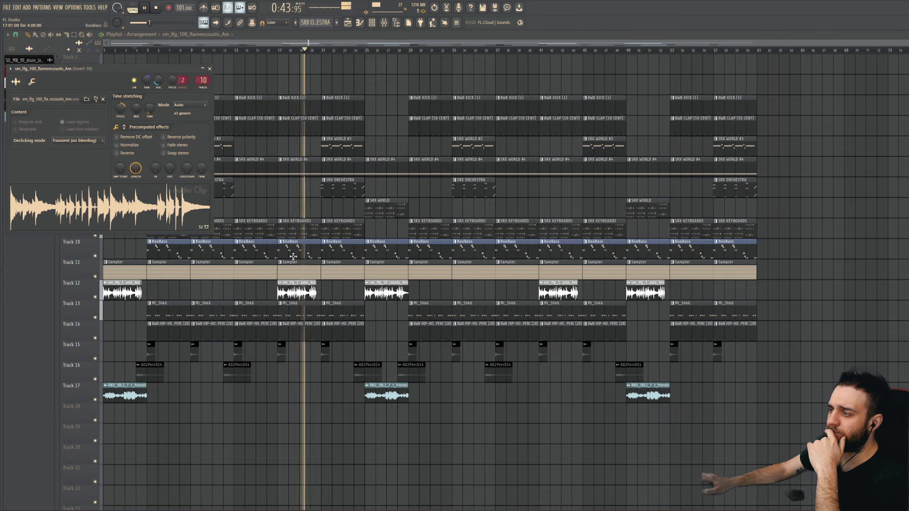
key(Escape)
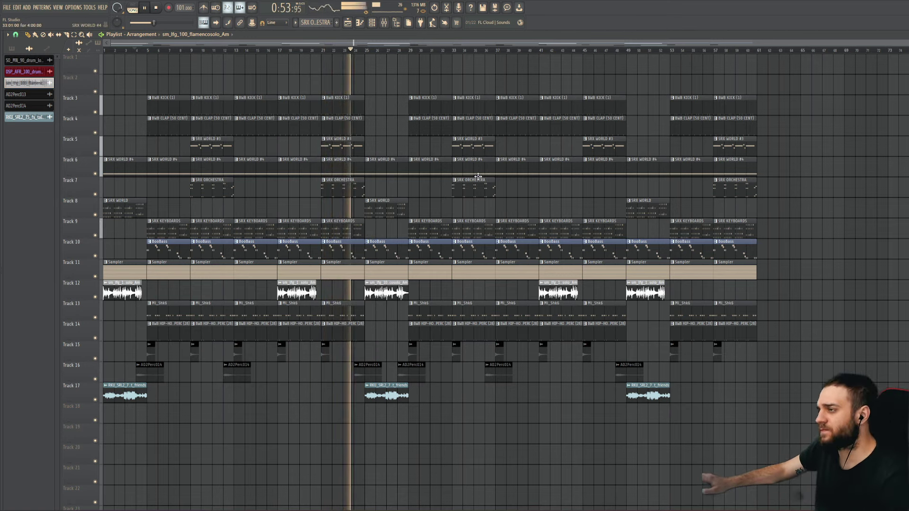
Step: Examine the notes of the SRX WORLD #3 clip at bar 21 on Track 5 and its channel rack settings
scroll(406, 189, up, 4)
scroll(392, 200, down, 3)
scroll(374, 192, up, 1)
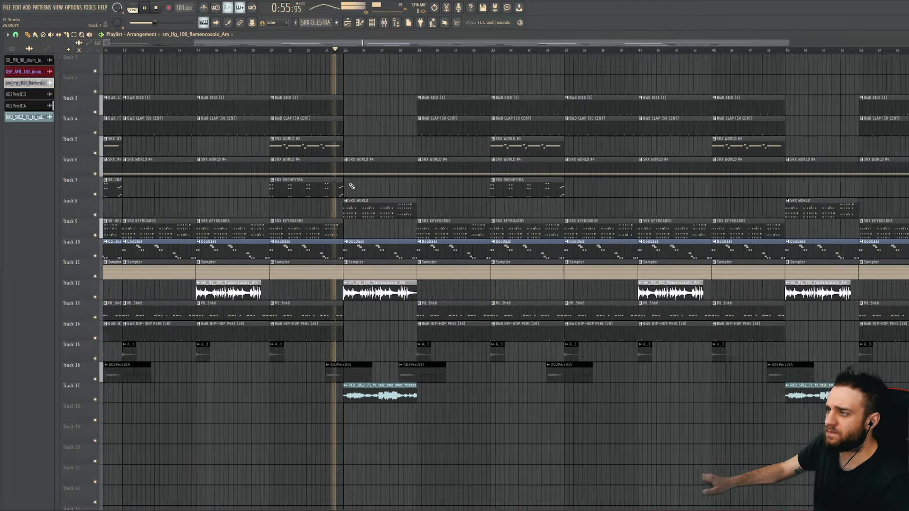
scroll(351, 186, down, 2)
double_click(323, 152)
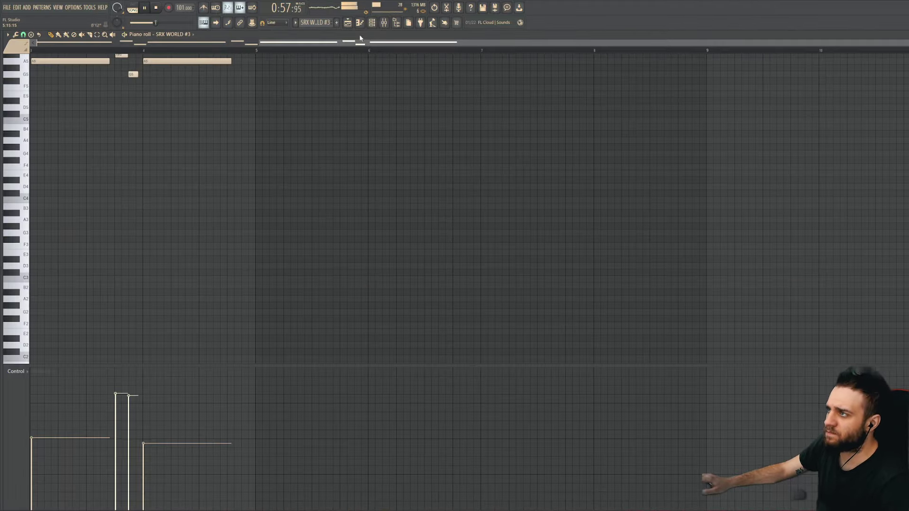
key(F6)
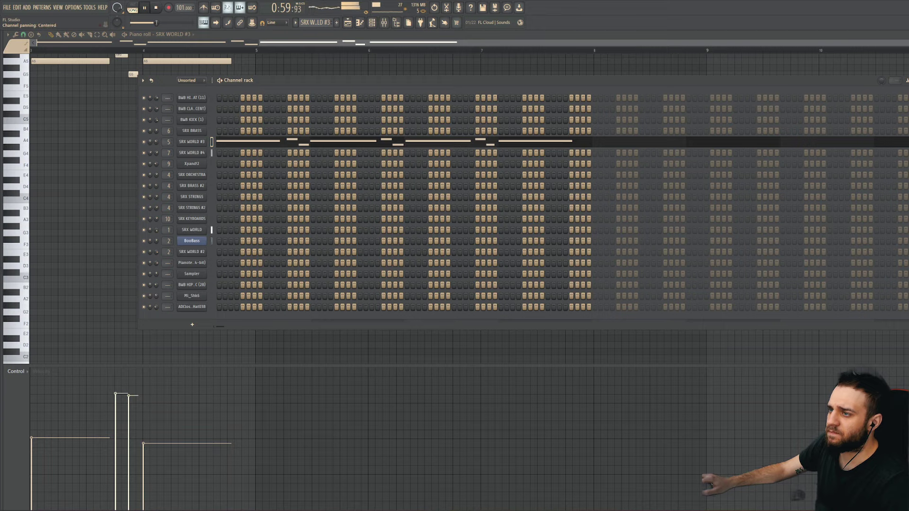
key(Escape)
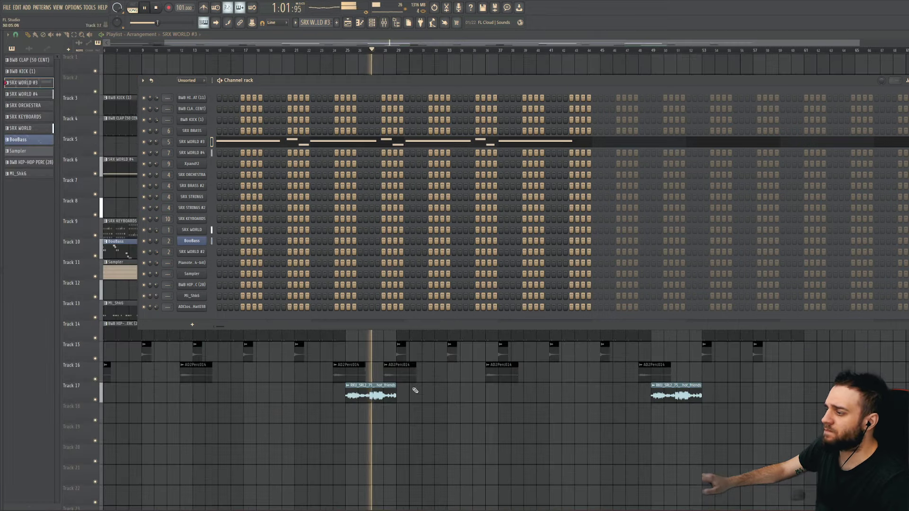
key(F6)
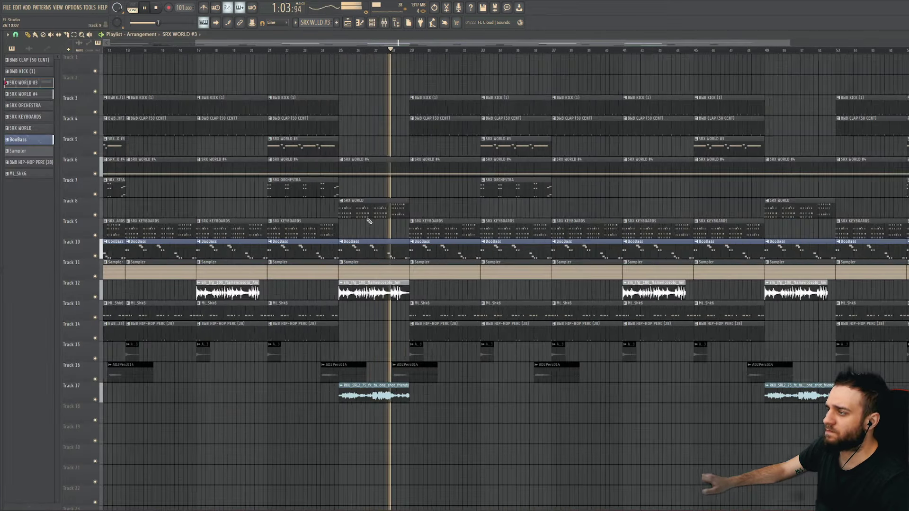
Step: Check the SRX WORLD channel's mixer routing and volume while replaying the transition into the break from bar 24
double_click(355, 210)
key(Escape)
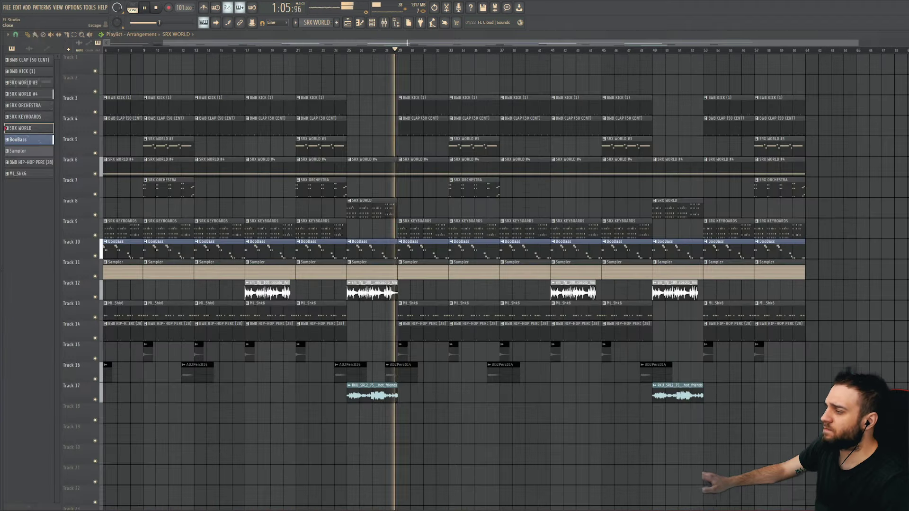
key(F6)
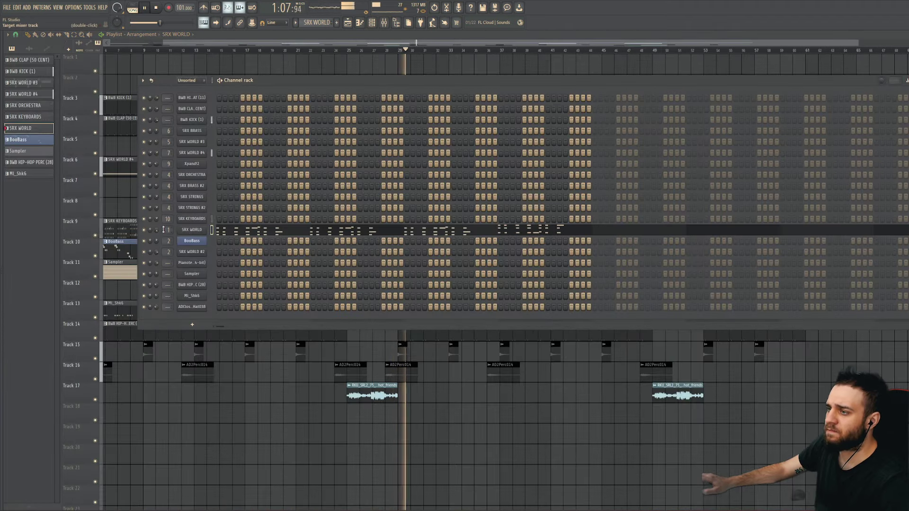
key(F6)
click(340, 50)
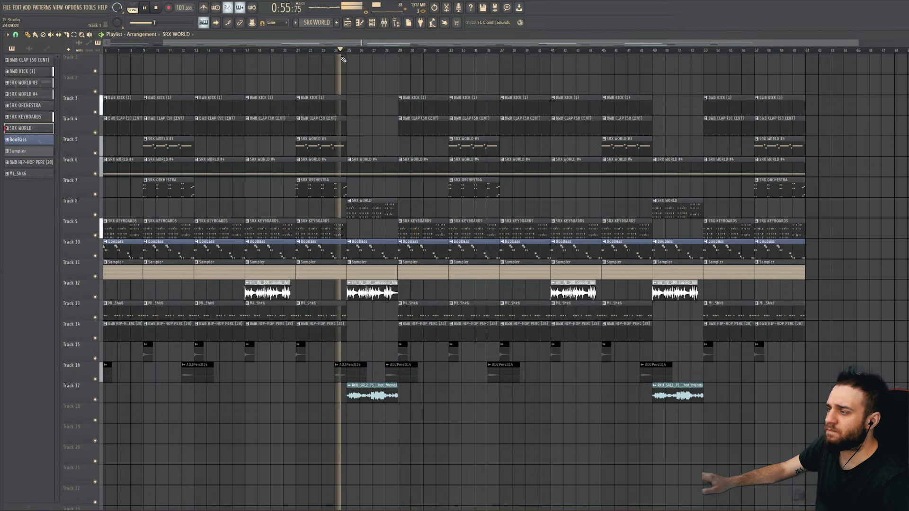
click(372, 24)
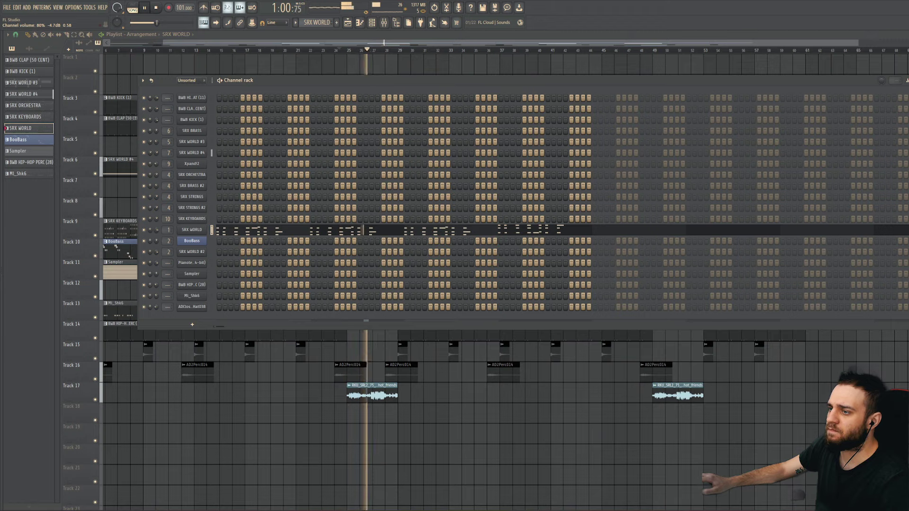
key(F6)
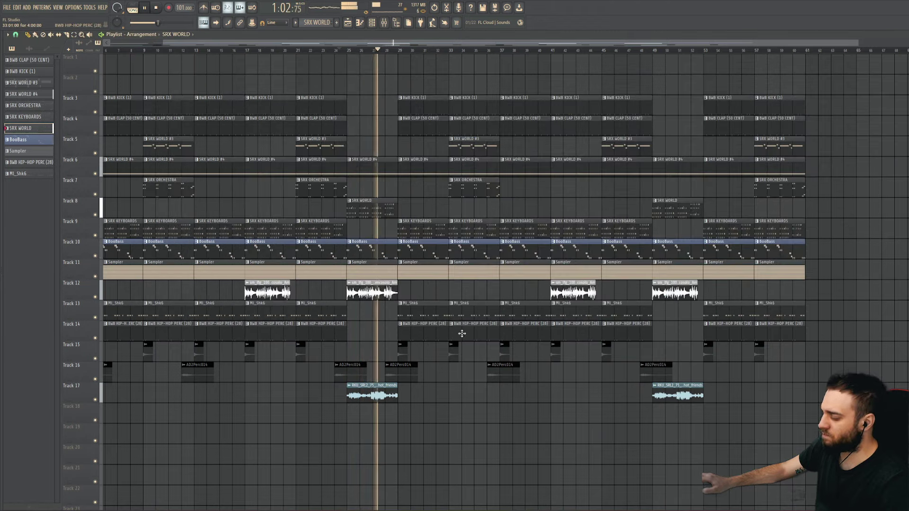
Step: Review the clip layout across the whole playlist while the arrangement plays on past the break at bar 25
scroll(440, 333, down, 1)
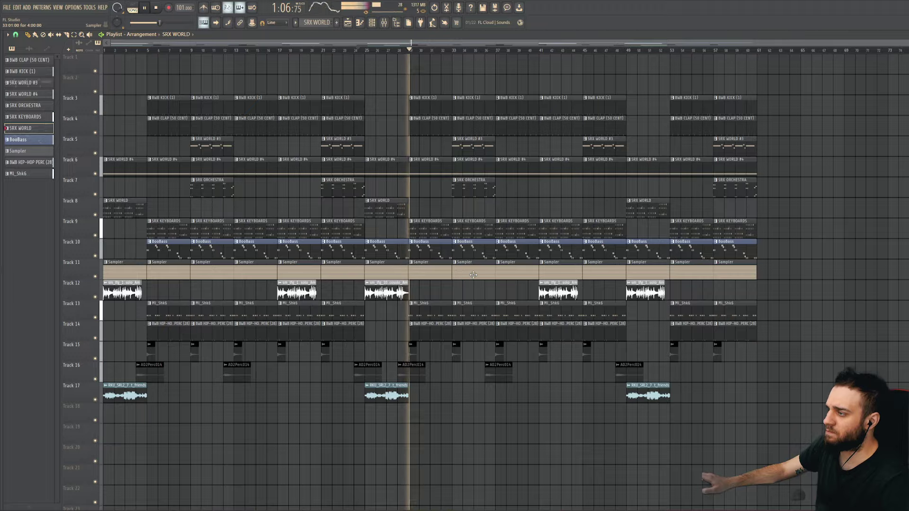
scroll(471, 276, up, 4)
scroll(250, 292, down, 3)
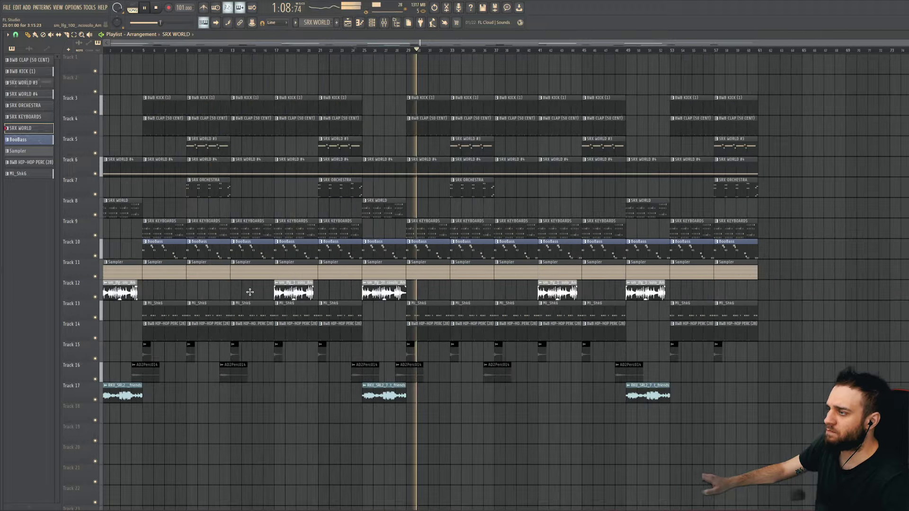
scroll(412, 290, up, 3)
scroll(391, 290, down, 1)
scroll(391, 291, down, 2)
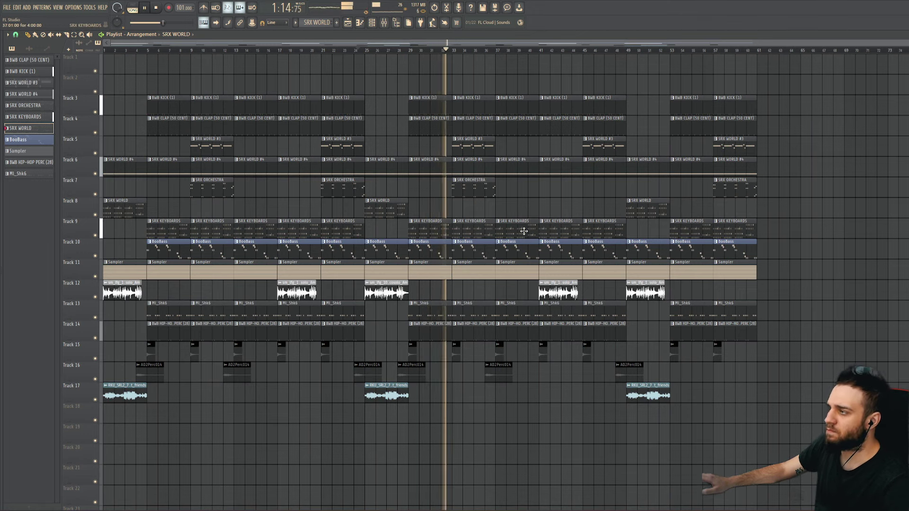
scroll(432, 224, up, 1)
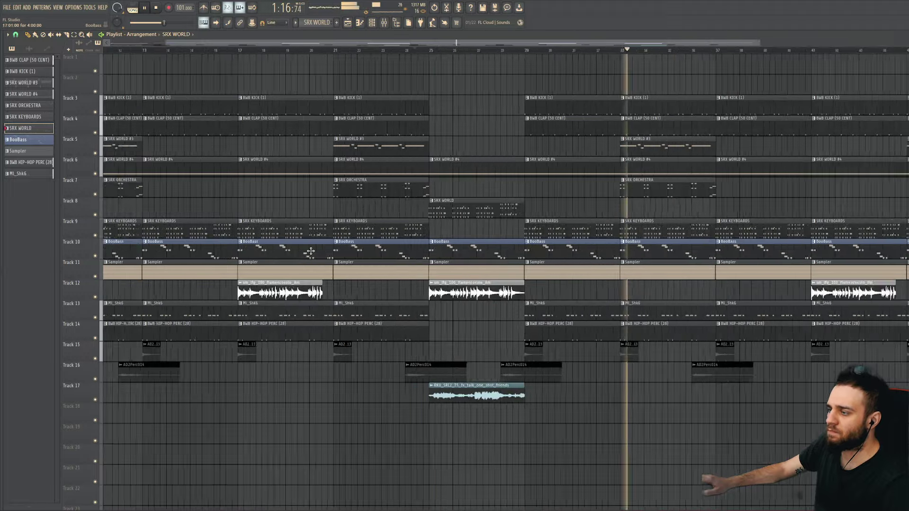
scroll(355, 236, down, 1)
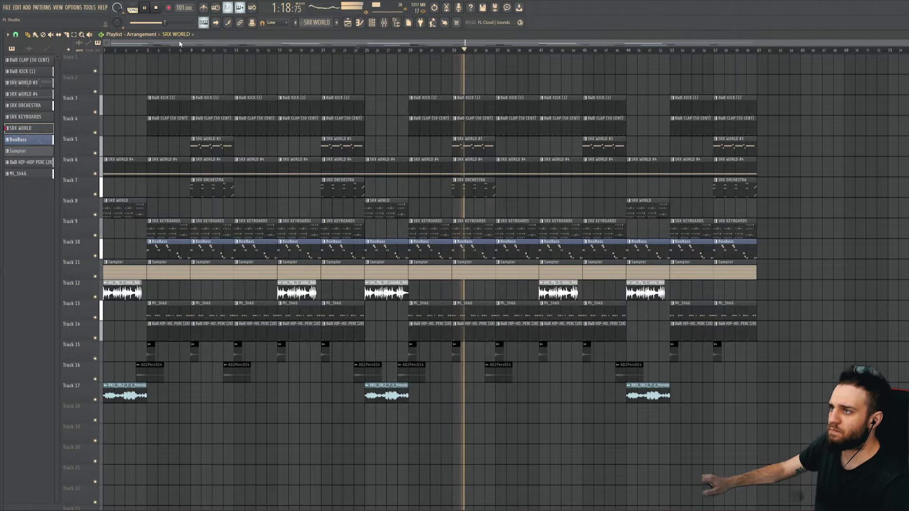
scroll(180, 44, up, 1)
scroll(142, 118, down, 1)
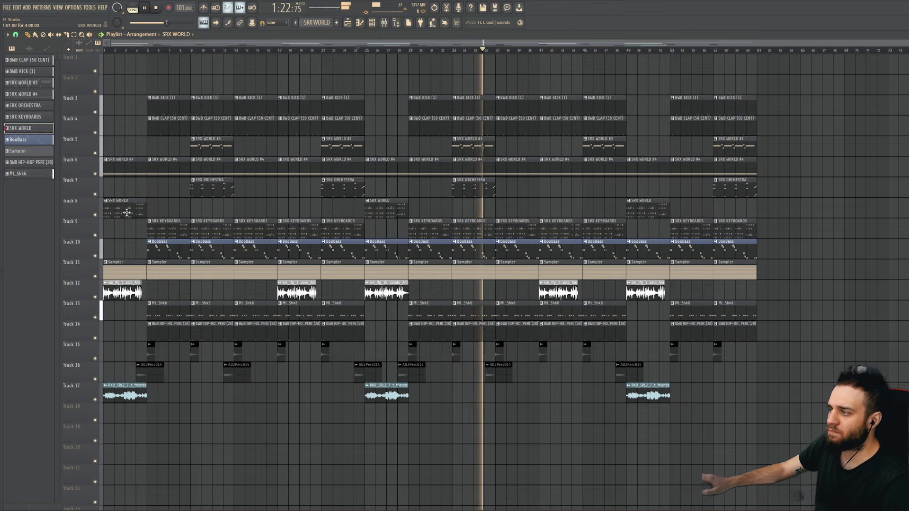
scroll(127, 212, up, 1)
scroll(132, 221, down, 1)
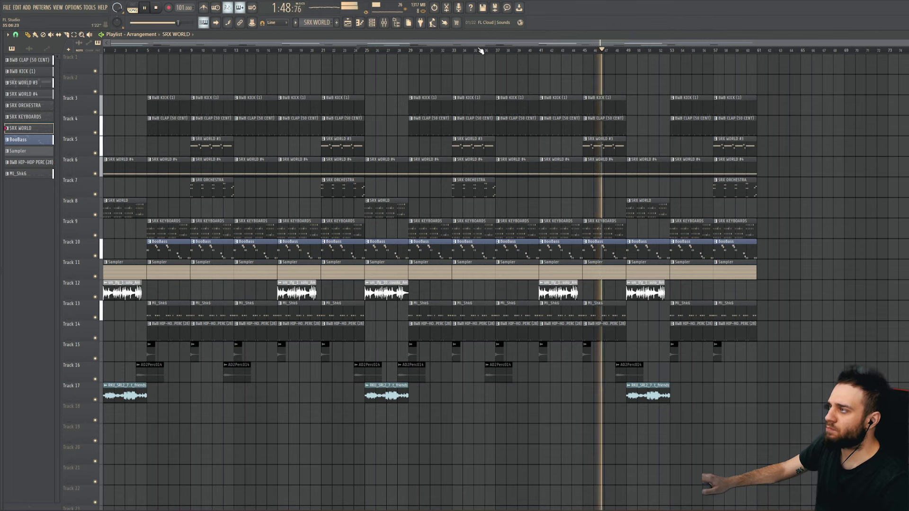
Step: Play the transitions from just before bar 49 and just before bar 53, and stop playback
click(620, 47)
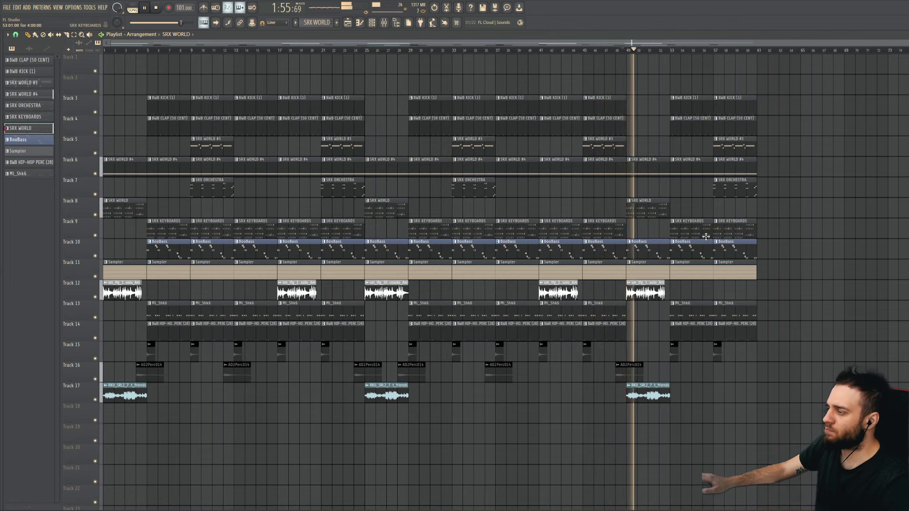
click(668, 49)
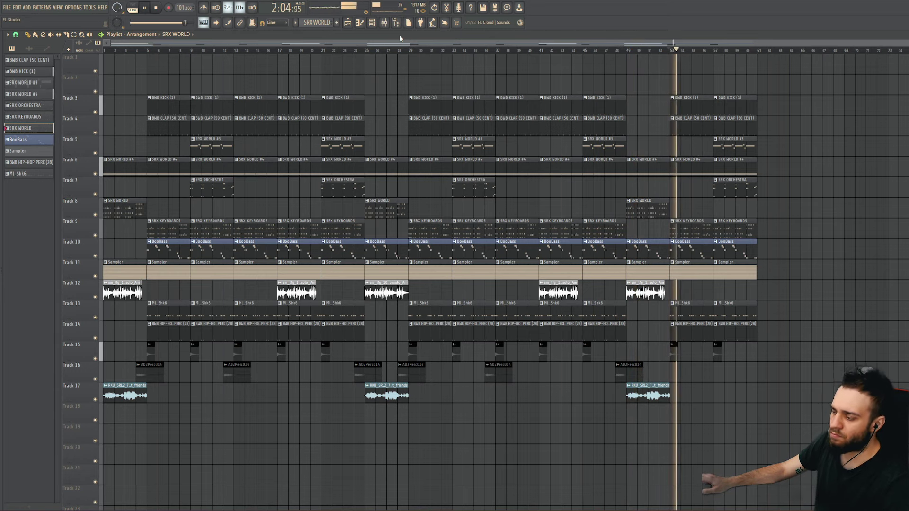
key(space)
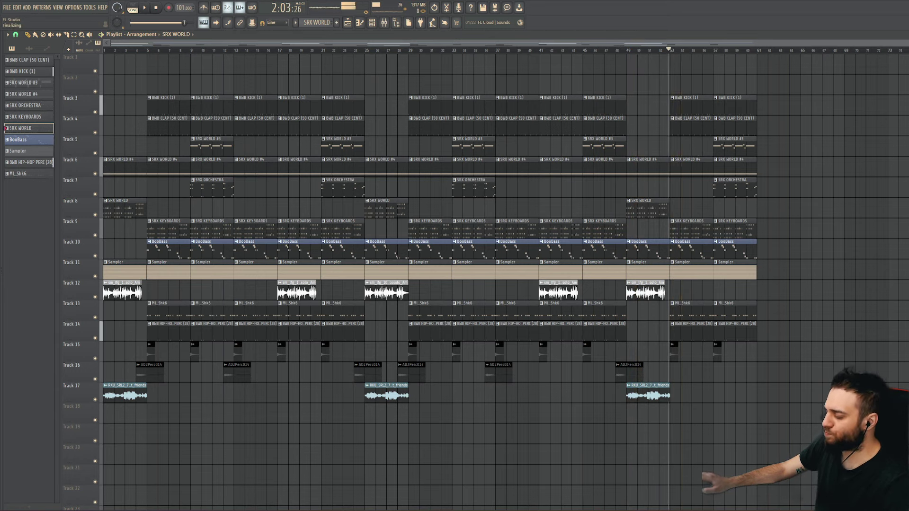